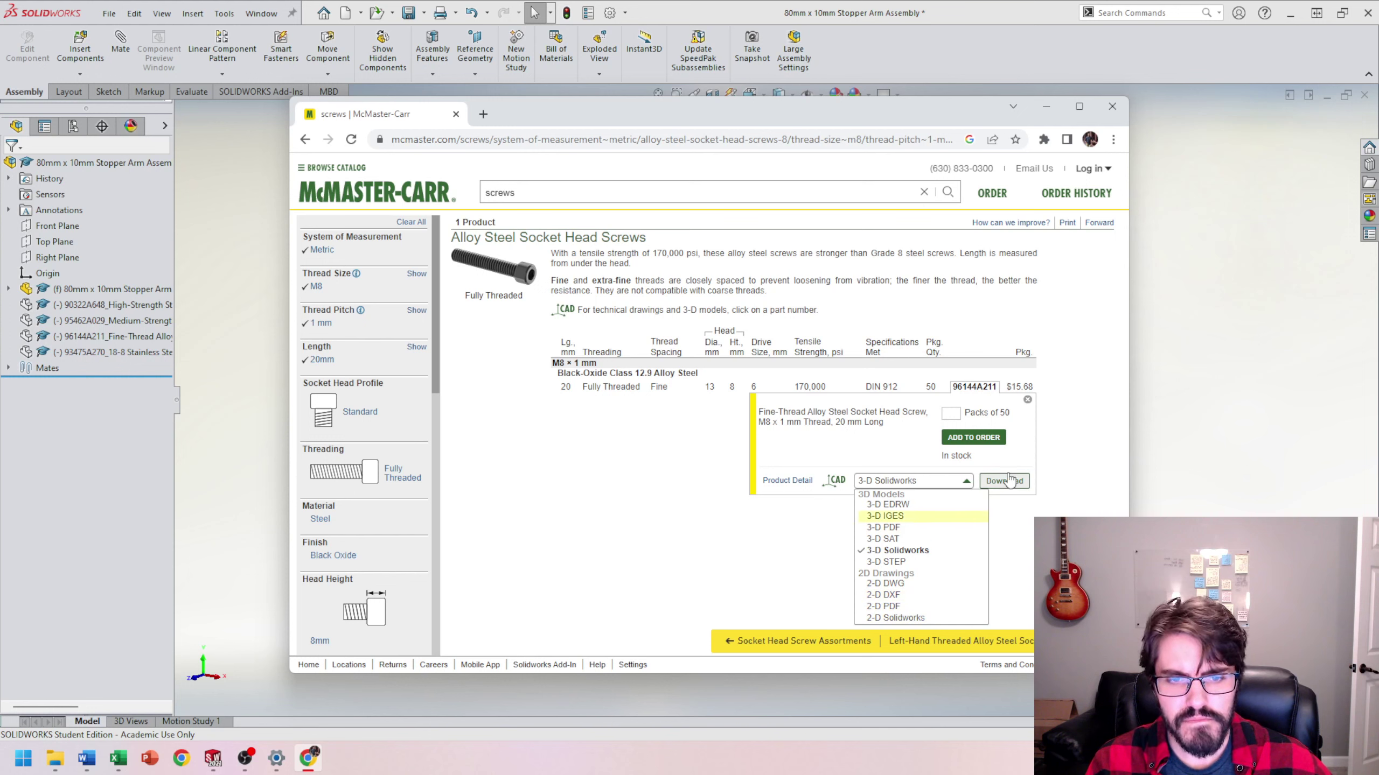
Download the M8 x 1 mm, 20 mm long socket head screw 96144A211 as a 3-D Solidworks model and open it
left_click(906, 551)
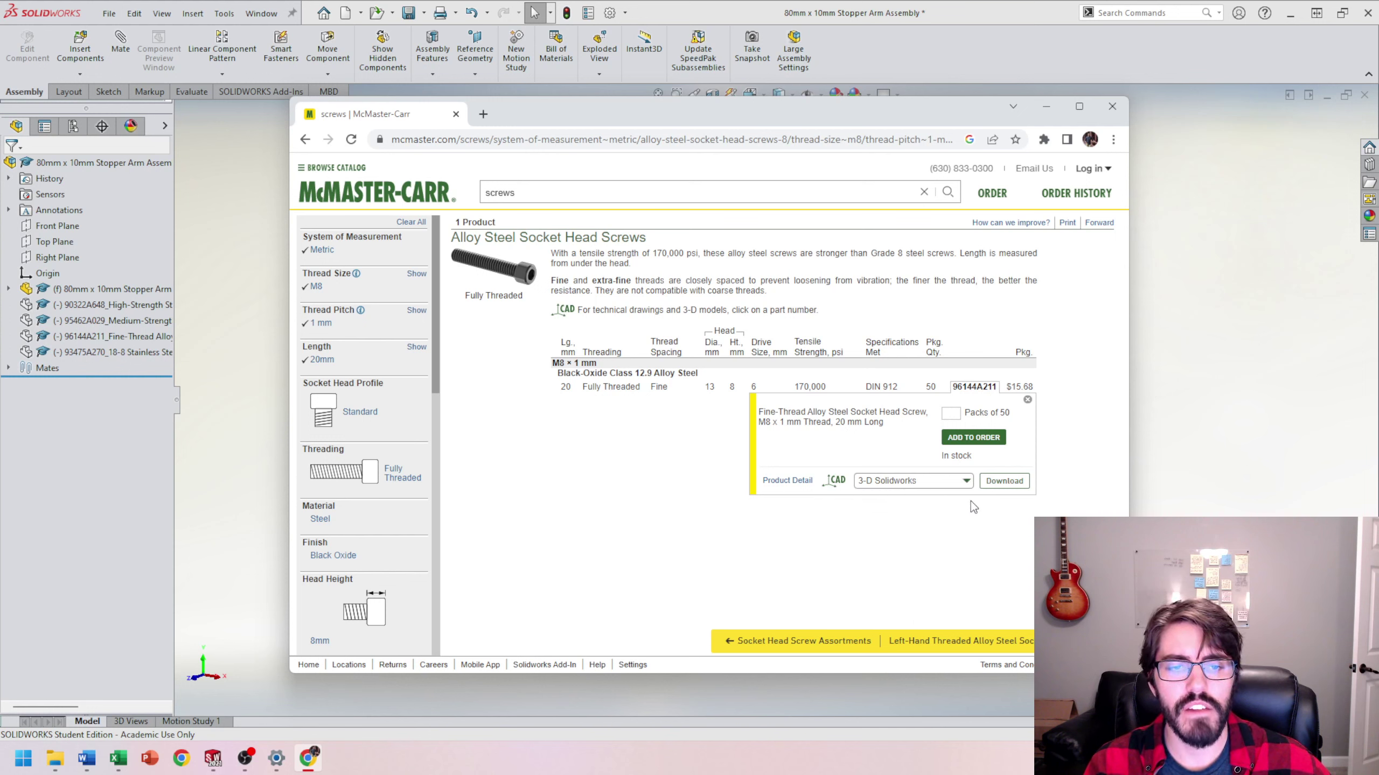
left_click(1013, 488)
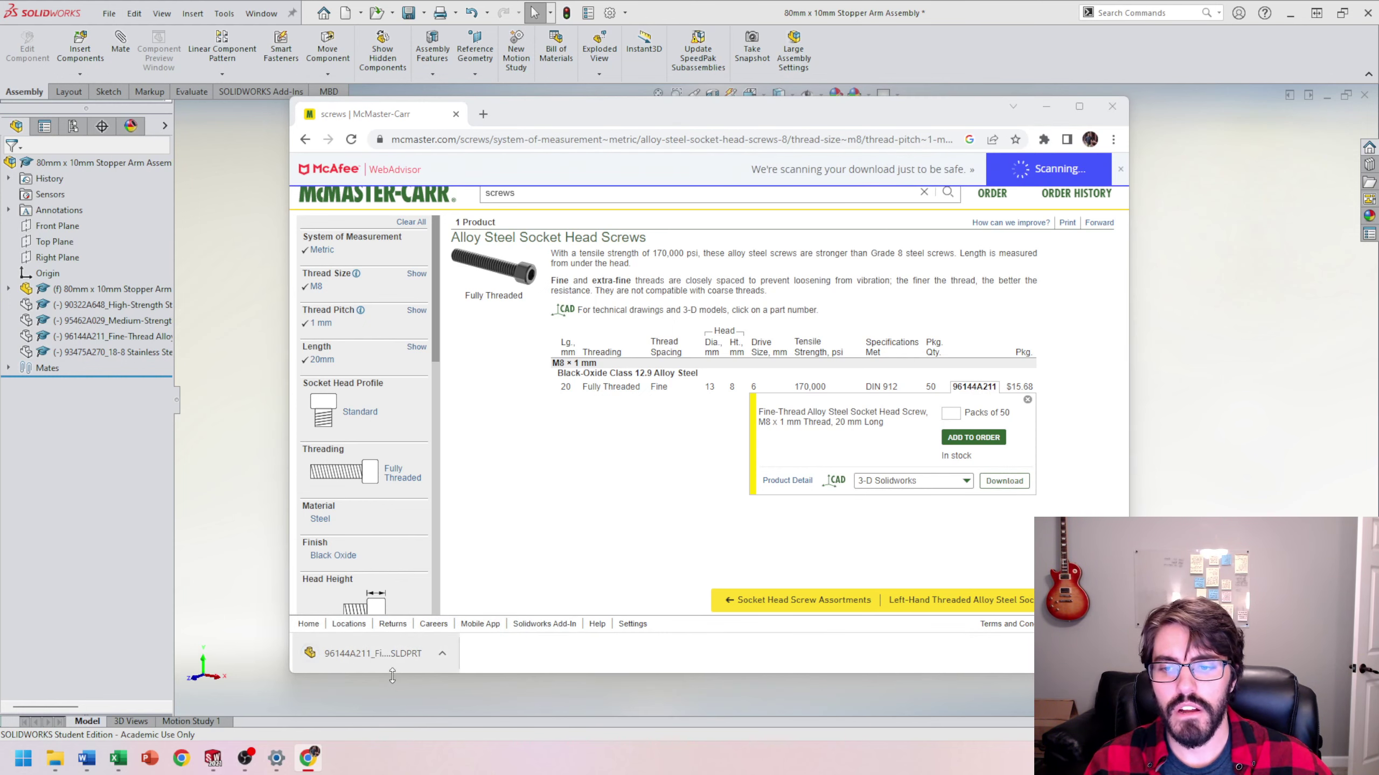
left_click(375, 660)
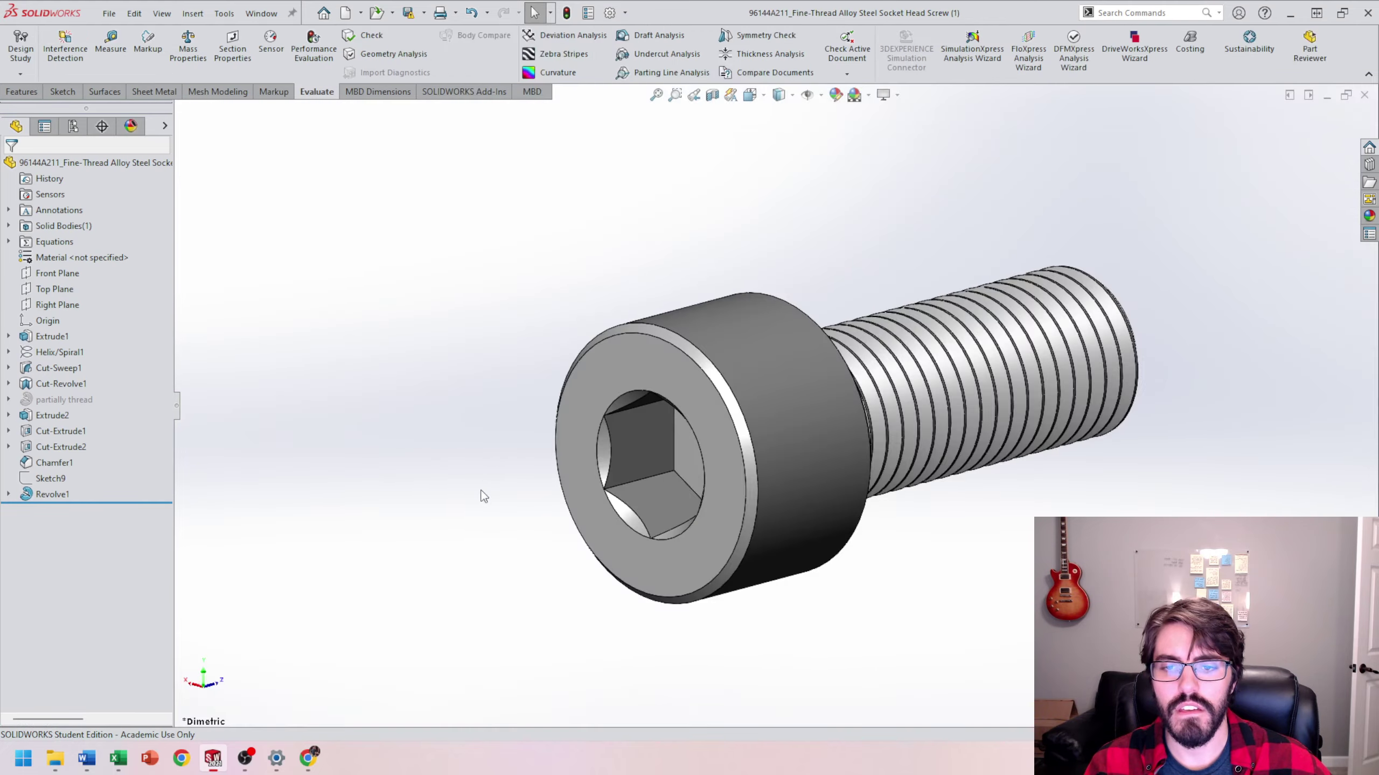
Examine the screw model from several sides, including the sketches behind its shank extrusion, helix, thread cut-sweep and hex socket cut
scroll(872, 444, "up", 3)
middle_click_drag(874, 440, 880, 413)
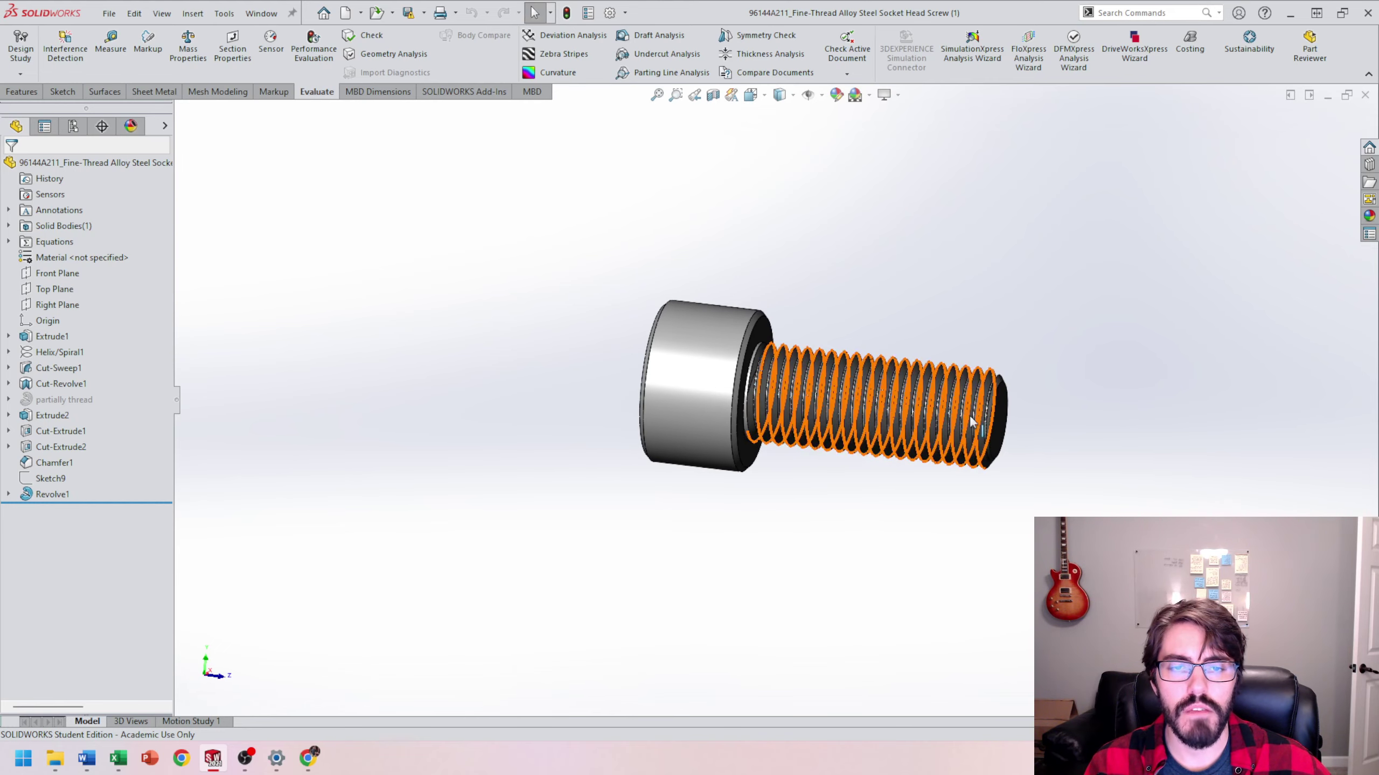
middle_click_drag(980, 497, 923, 471)
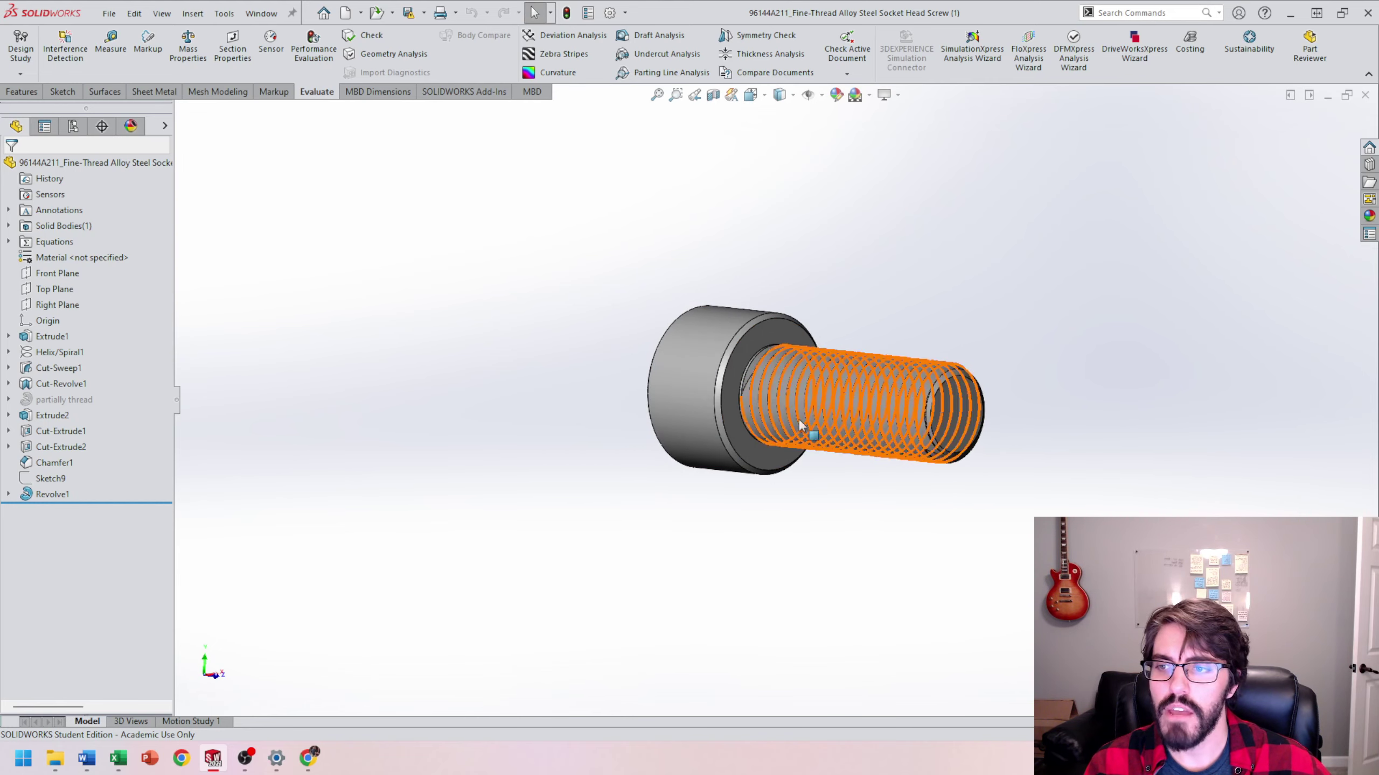
middle_click_drag(798, 418, 434, 362)
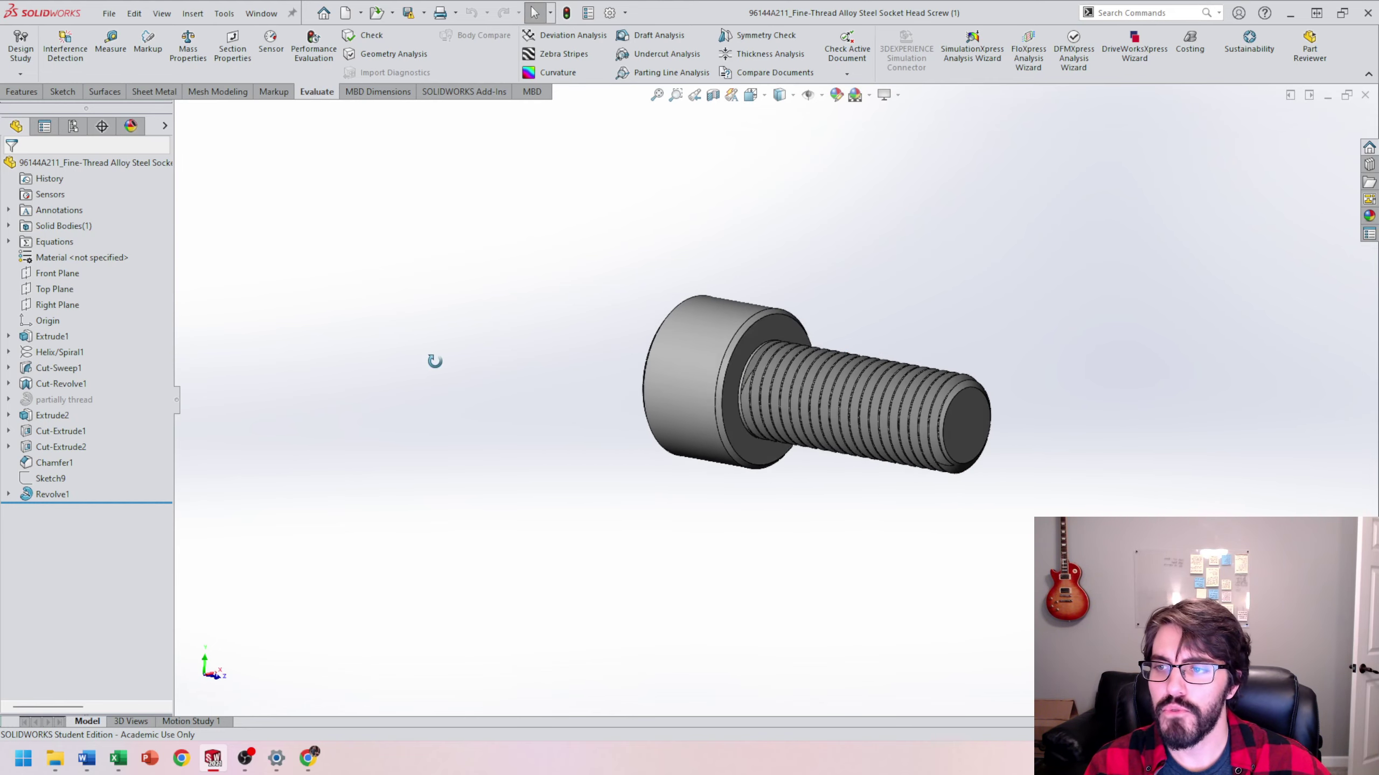
left_click(8, 336)
left_click(60, 352)
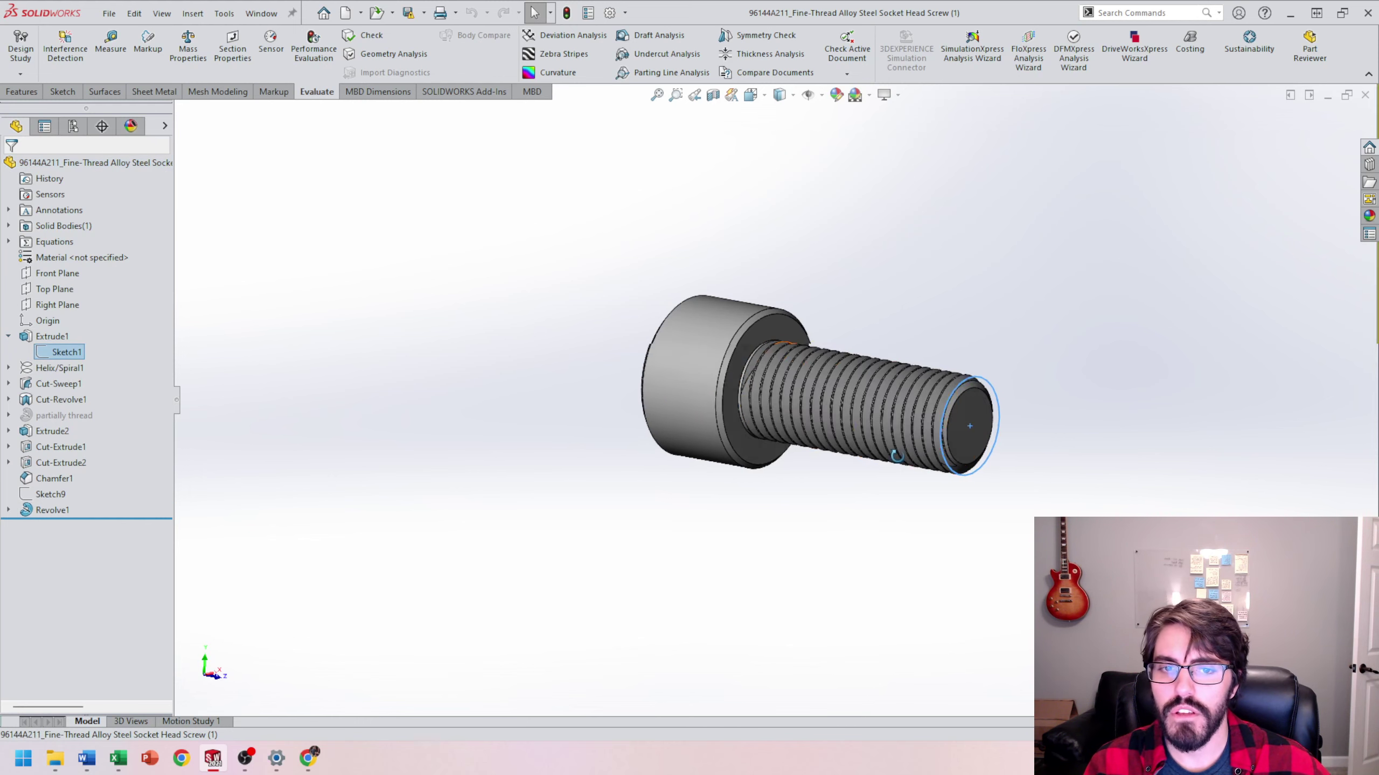
left_click(9, 367)
left_click(8, 399)
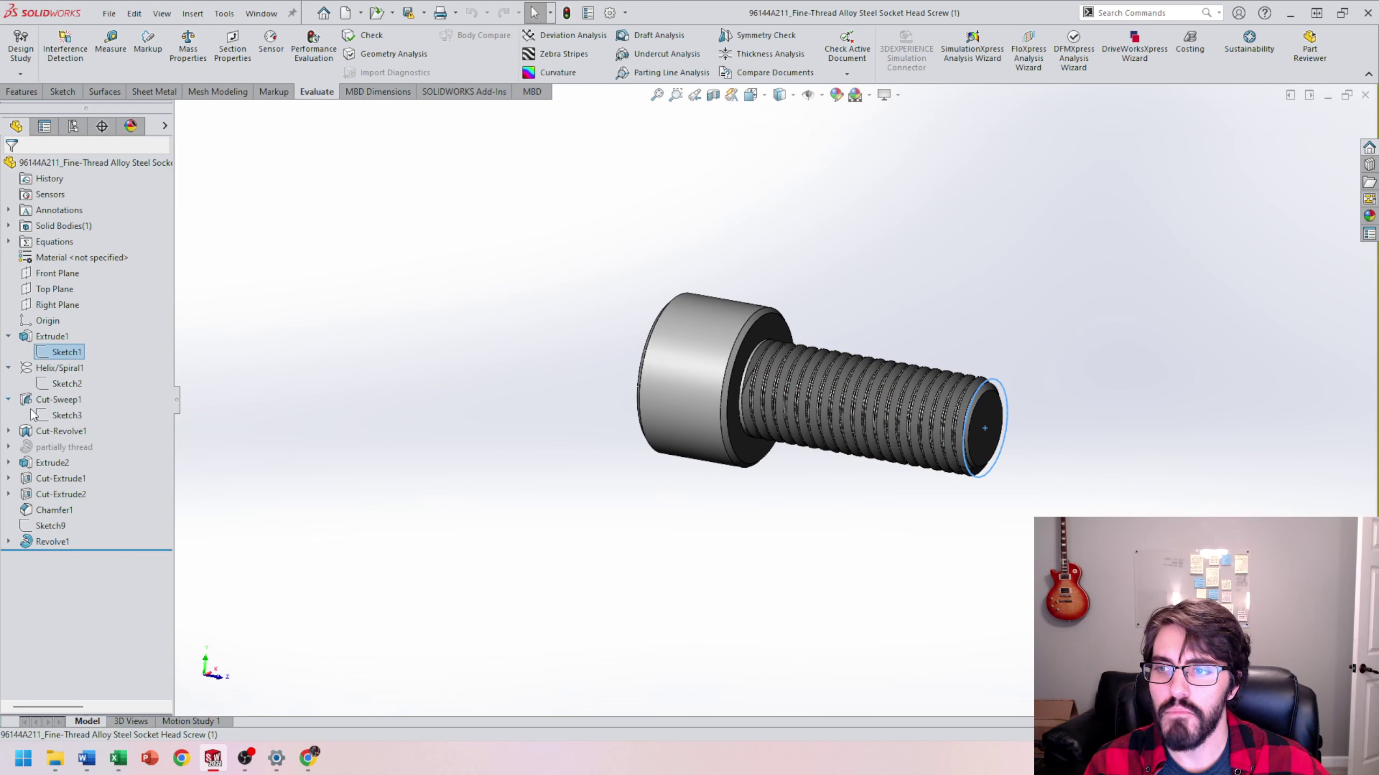
left_click(66, 414)
middle_click_drag(648, 386, 711, 384)
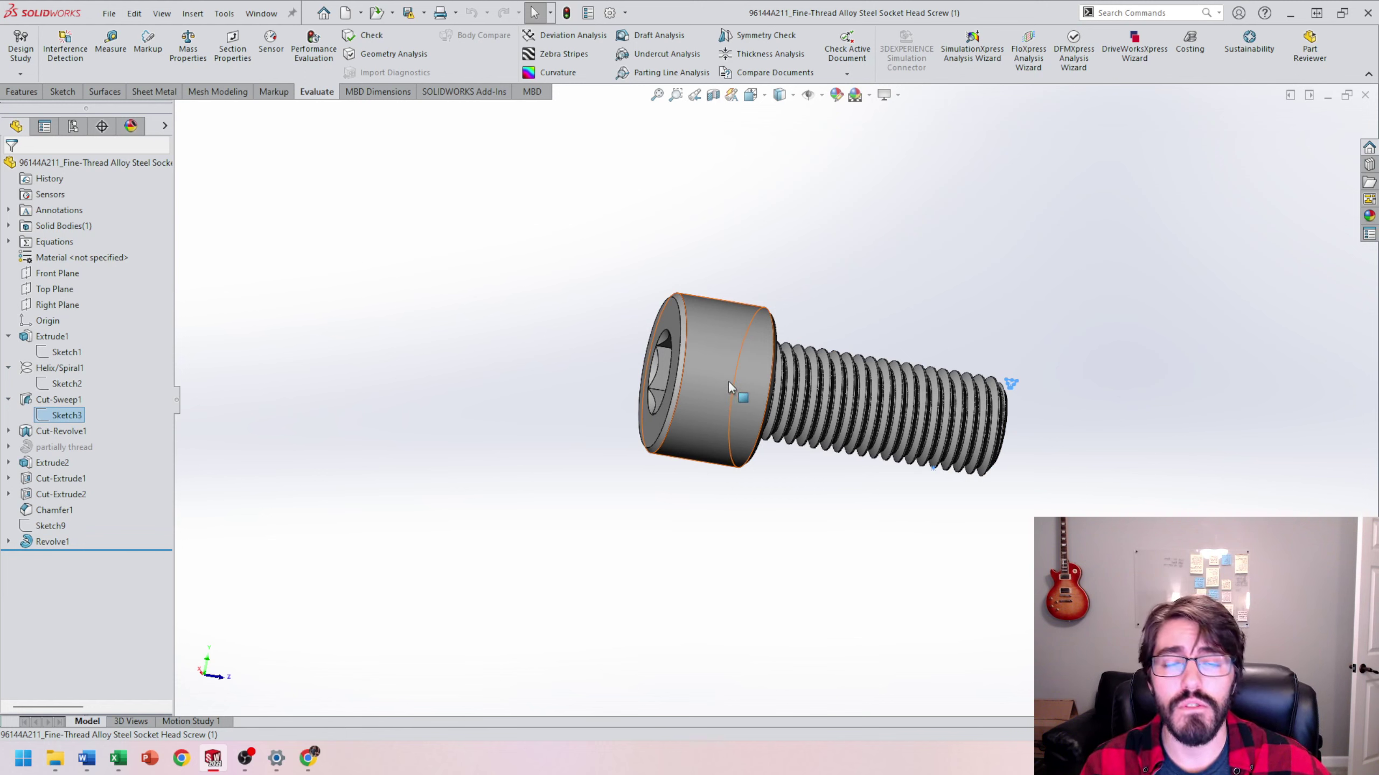
middle_click_drag(729, 381, 735, 377)
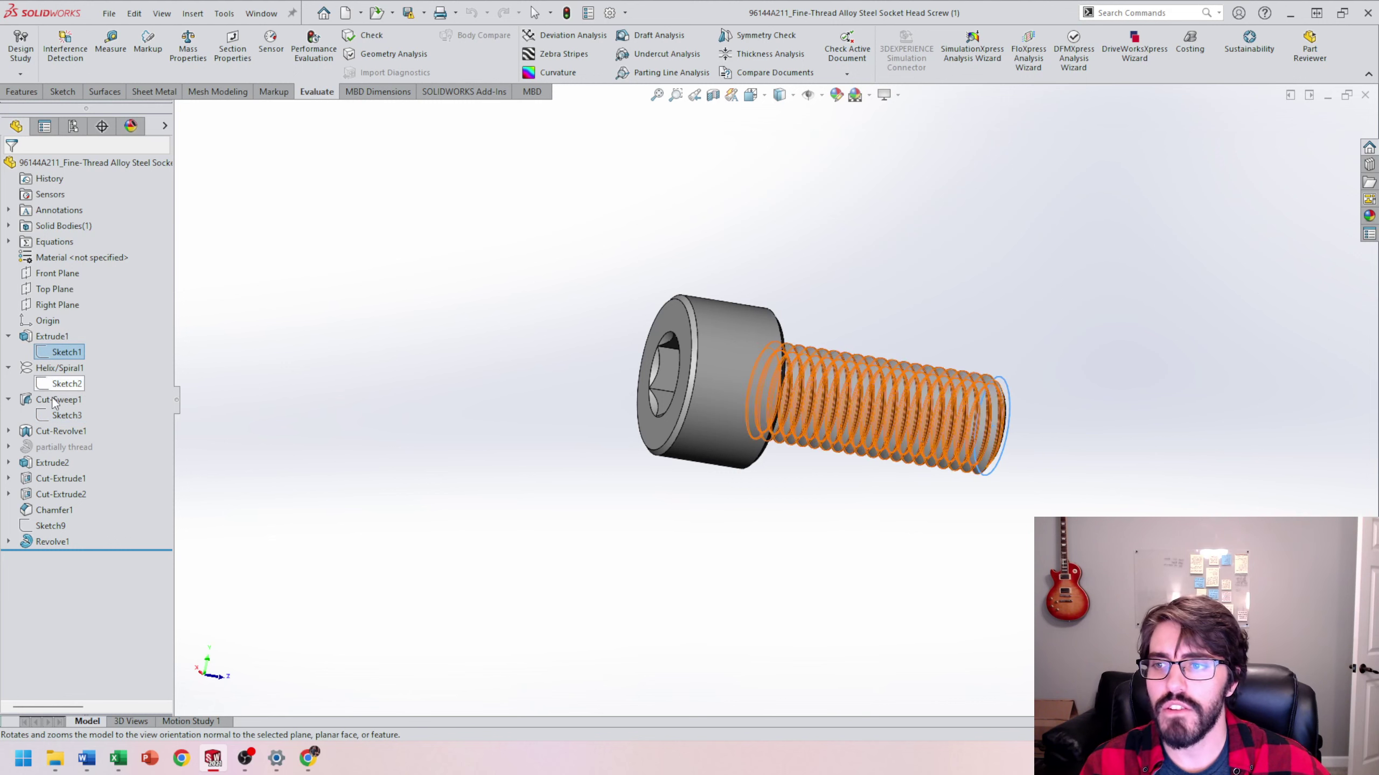
left_click(8, 478)
left_click(66, 494)
left_click(8, 510)
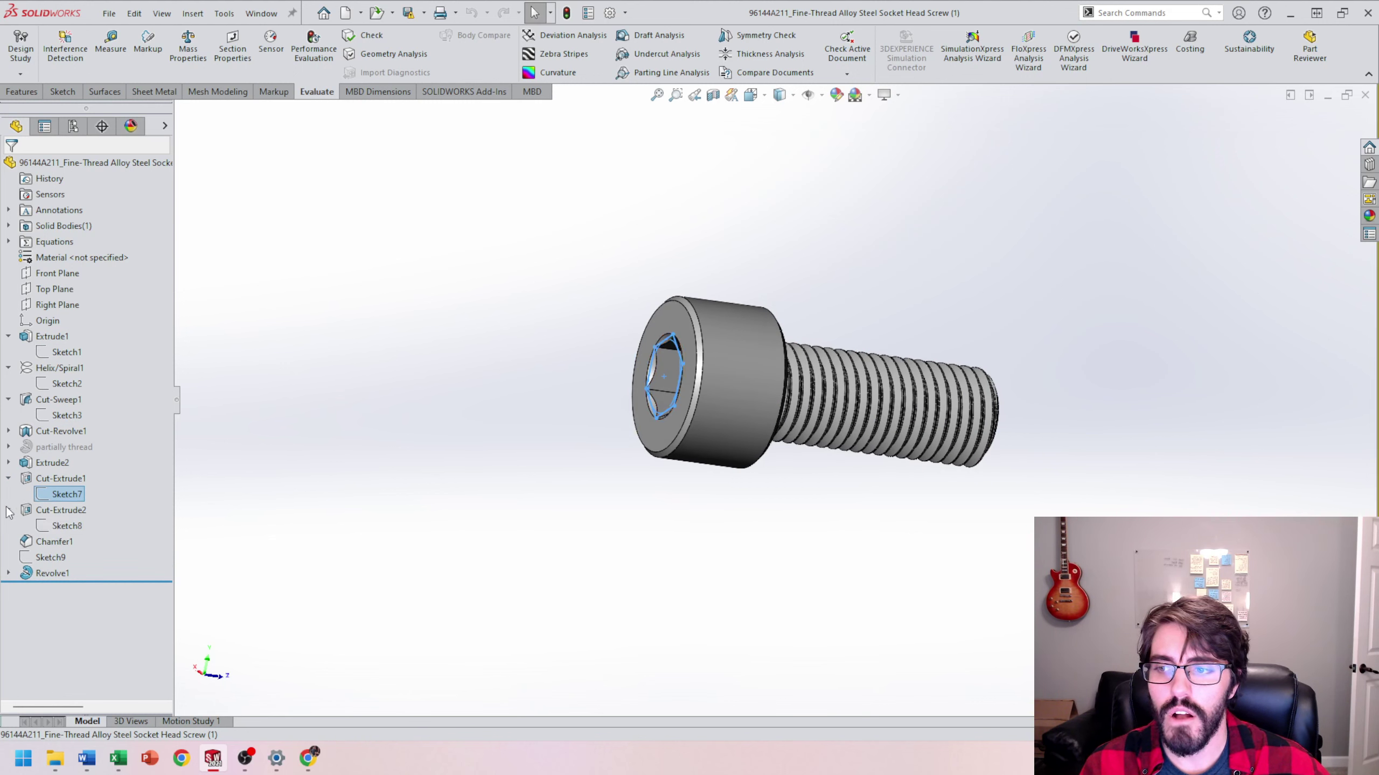
Edit the sketch of the screw head extrusion Extrude2 and set the head diameter to 14 mm
left_click(17, 464)
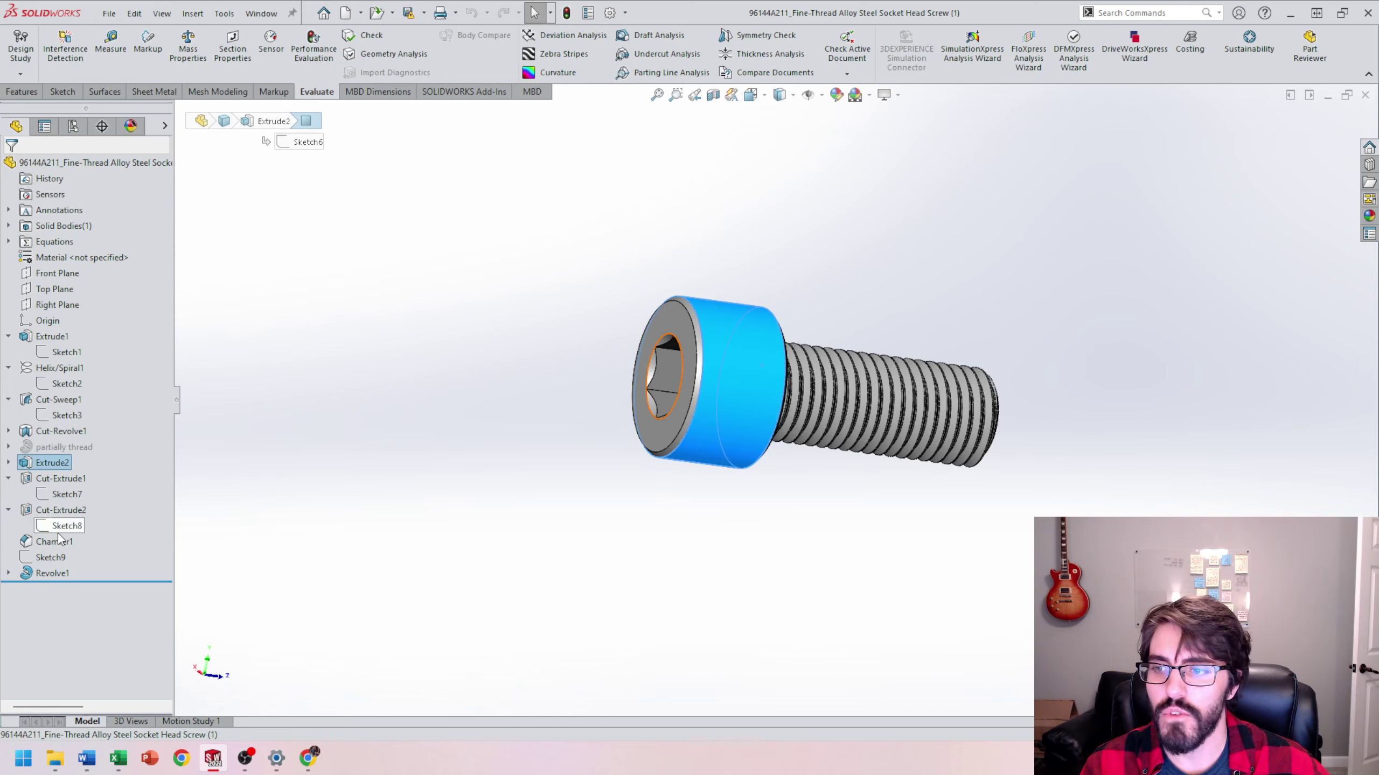
left_click(8, 463)
left_click(66, 478)
left_click(61, 439)
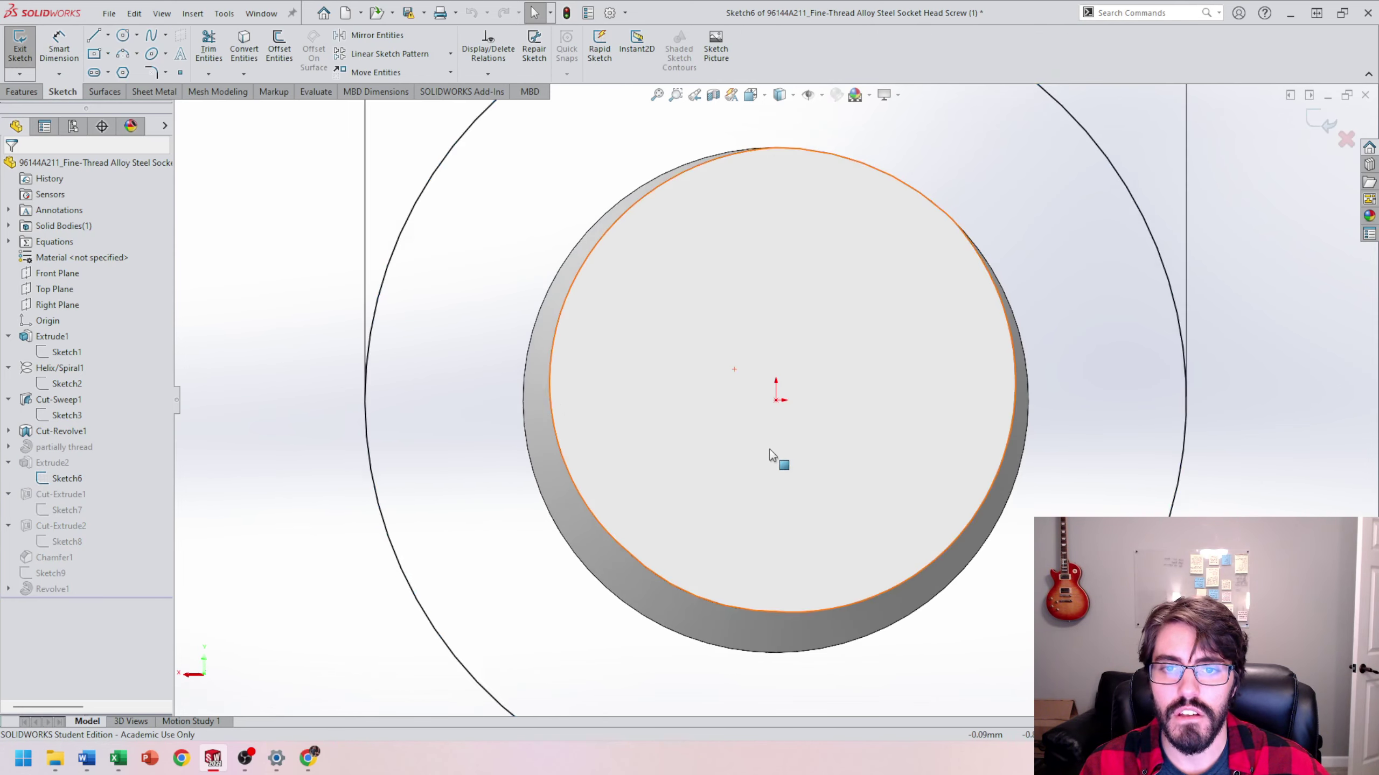
double_click(775, 250)
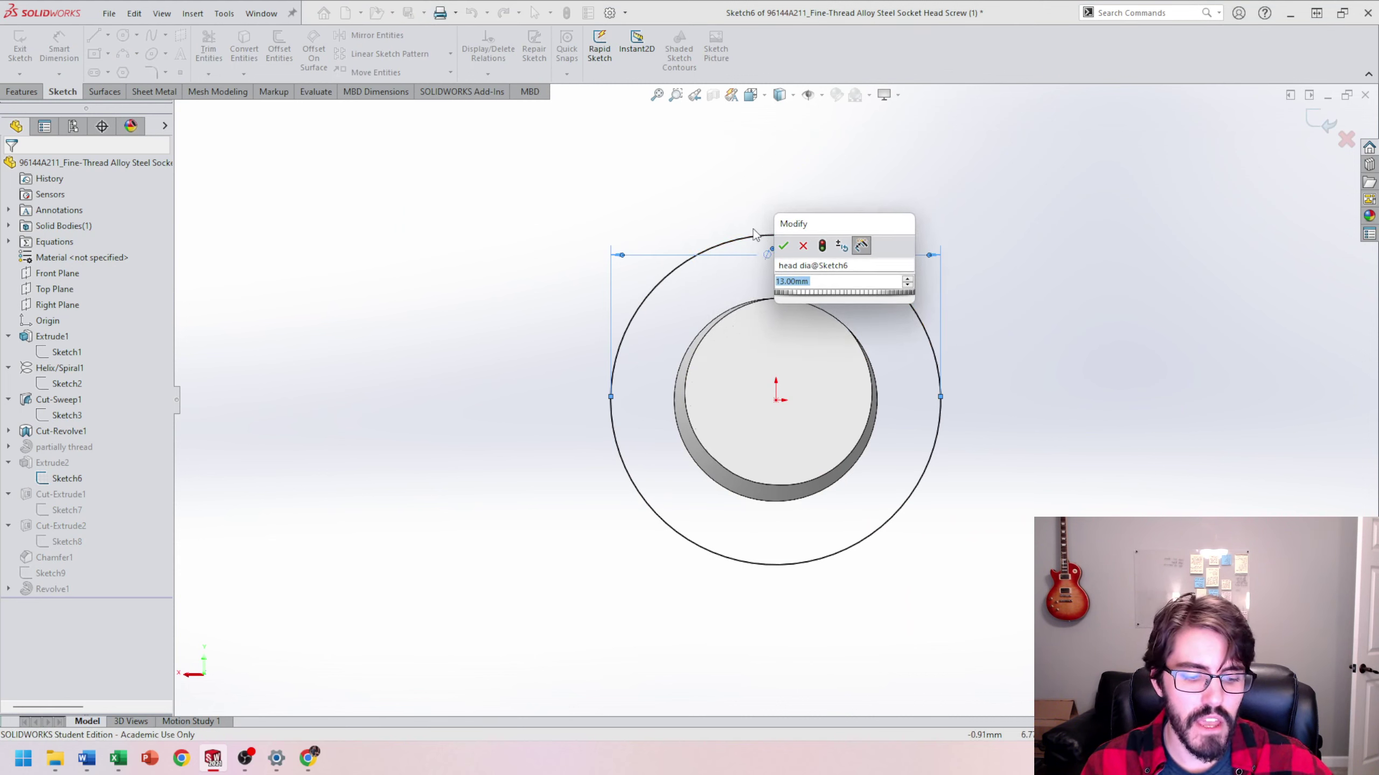
type("14")
key("Return")
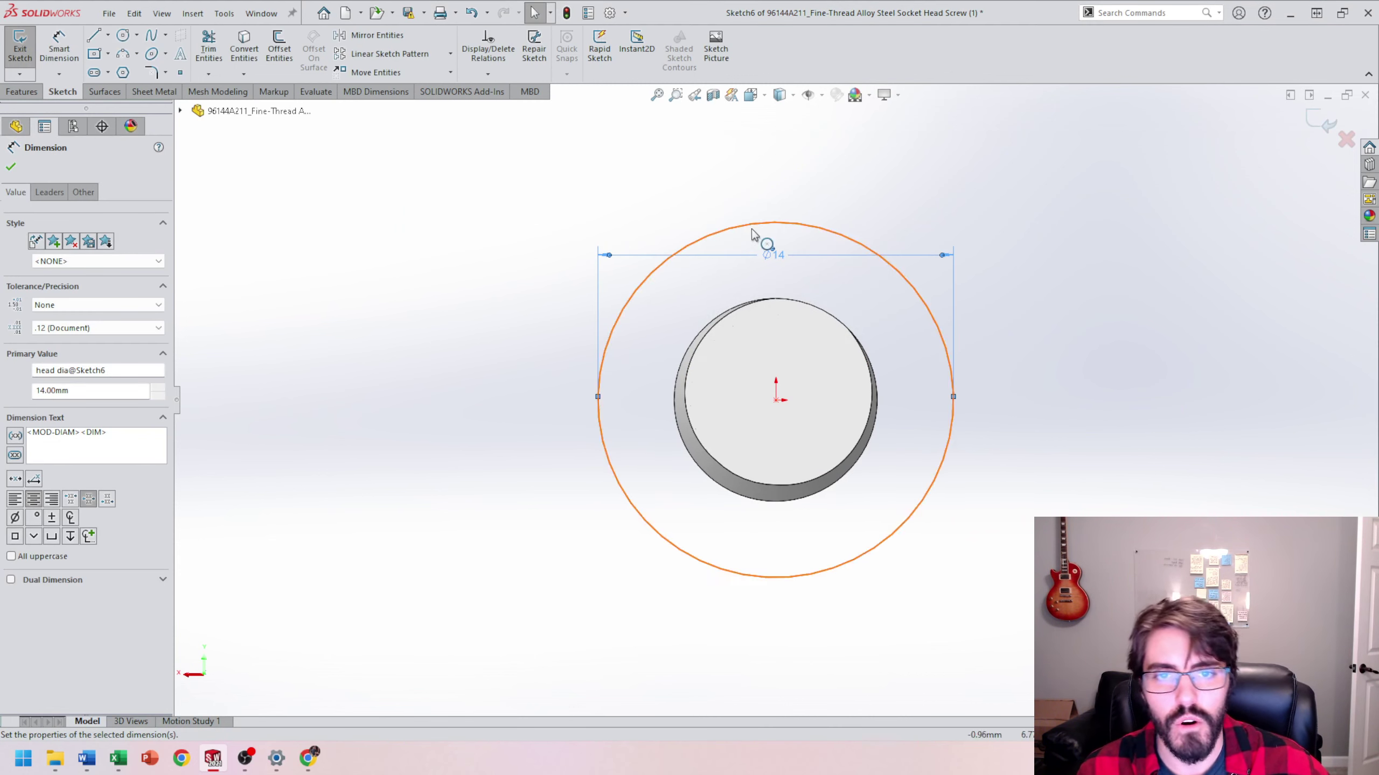
Set the screw head diameter to 10 mm and rebuild the part to view the modified head
double_click(792, 266)
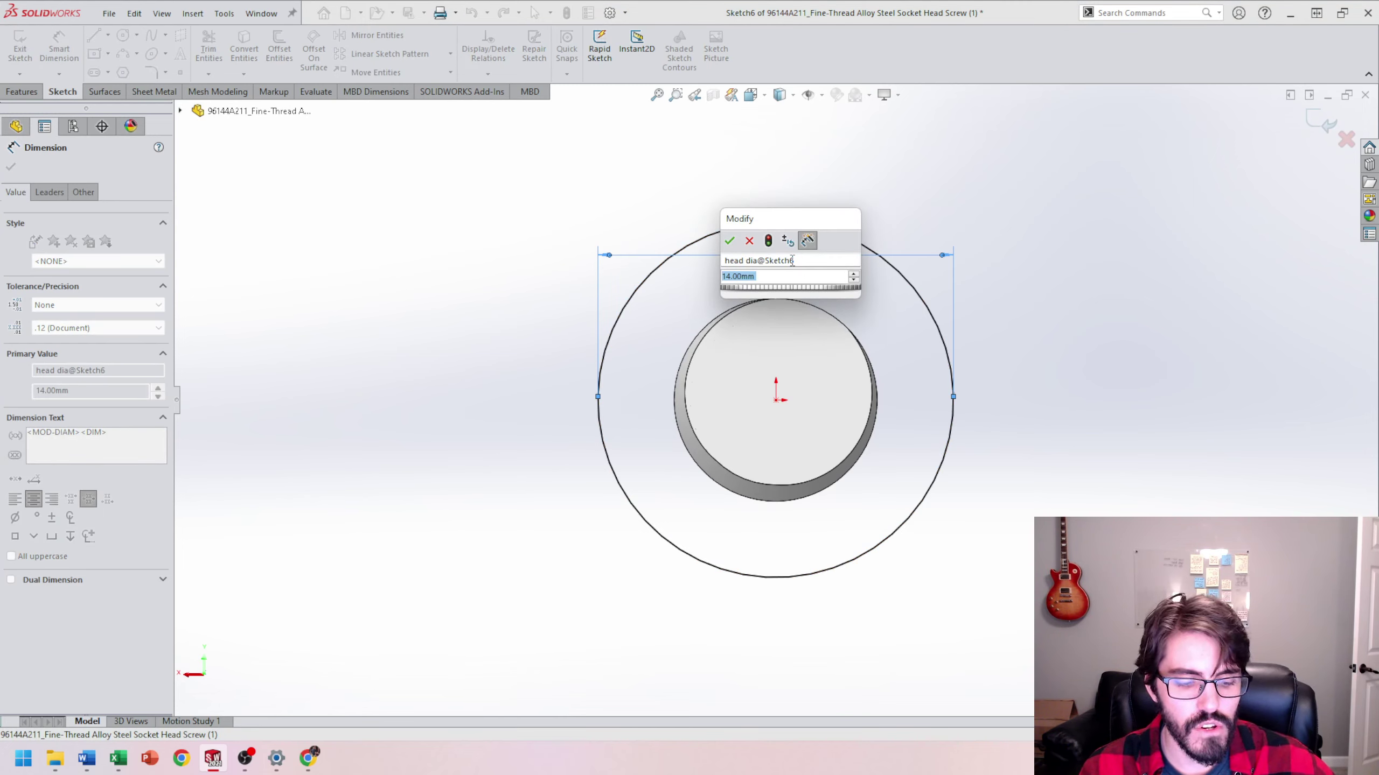
type("10")
key("Return")
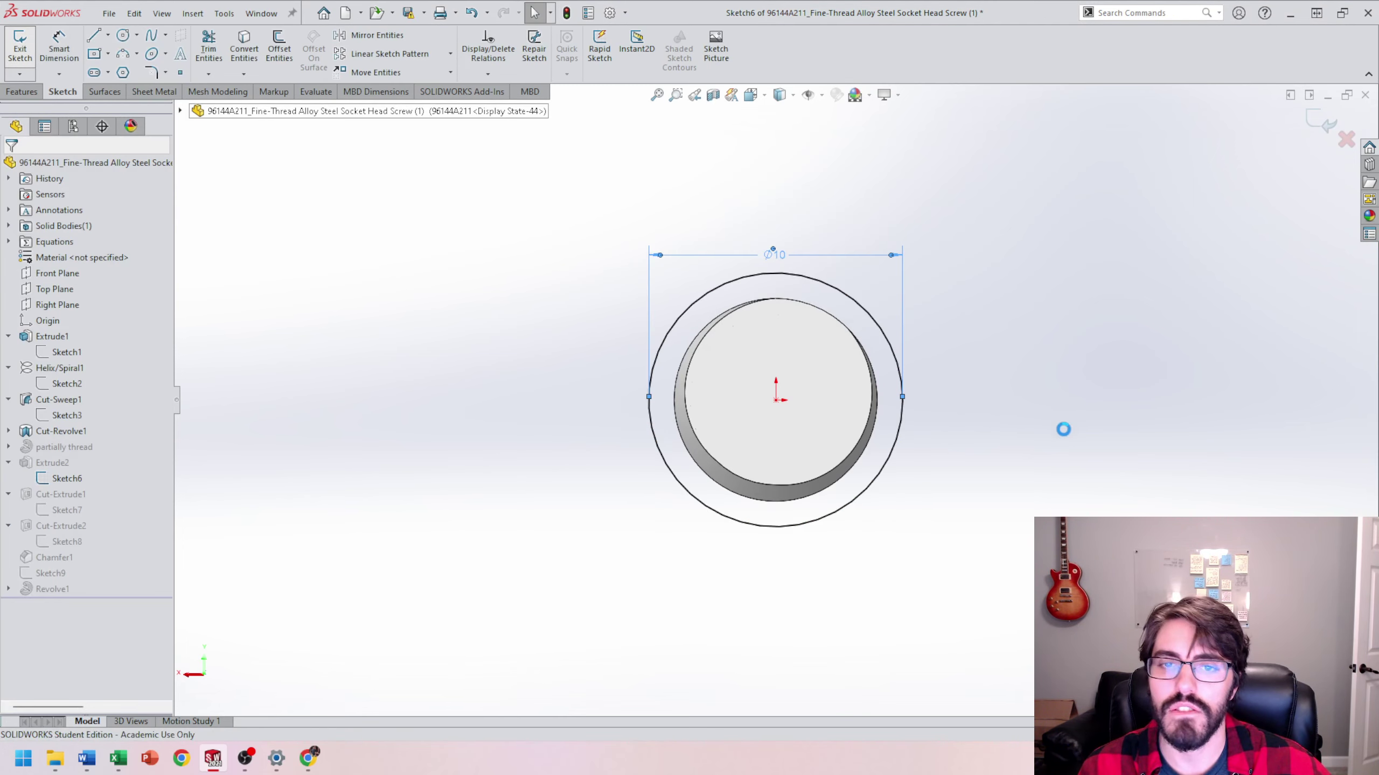
middle_click_drag(978, 420, 937, 345)
scroll(937, 344, "up", 3)
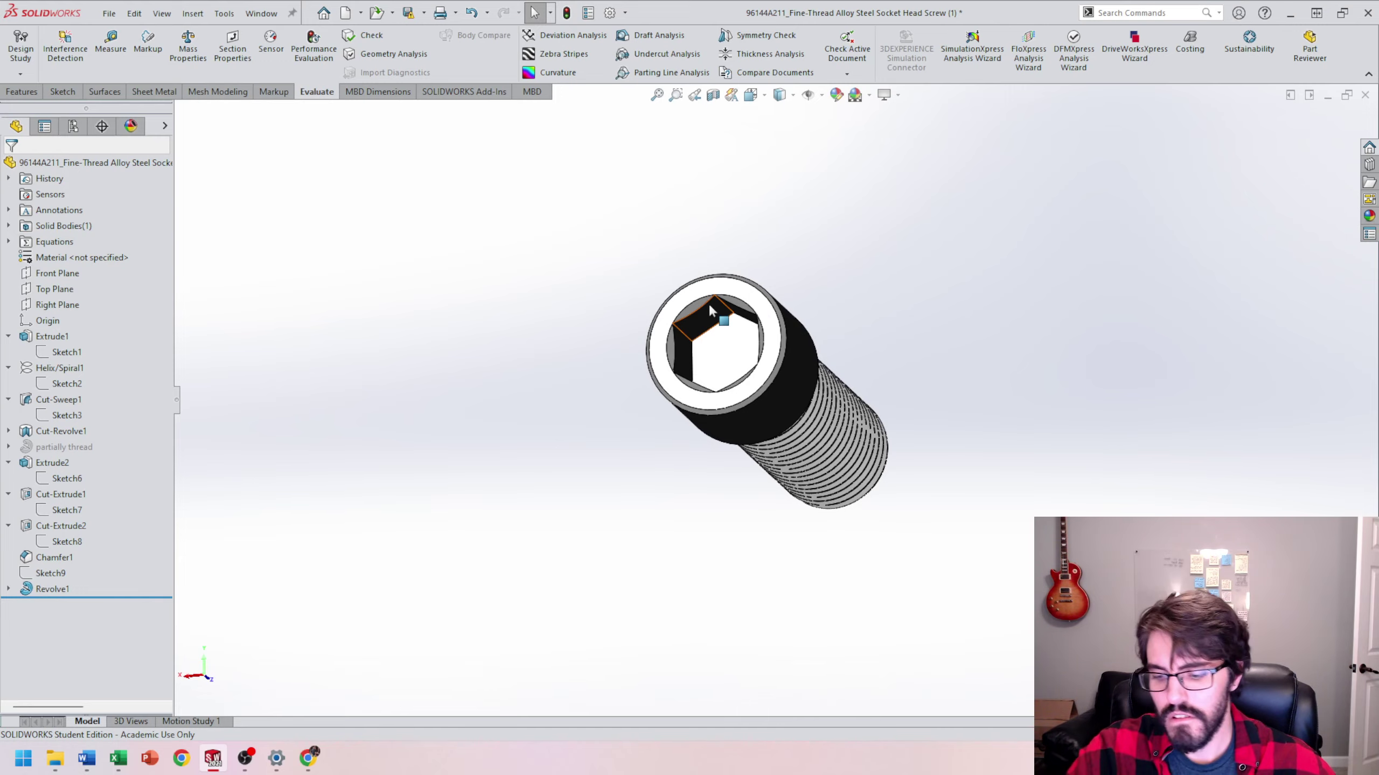
Undo the head diameter changes and rebuild the screw
key("ctrl+4")
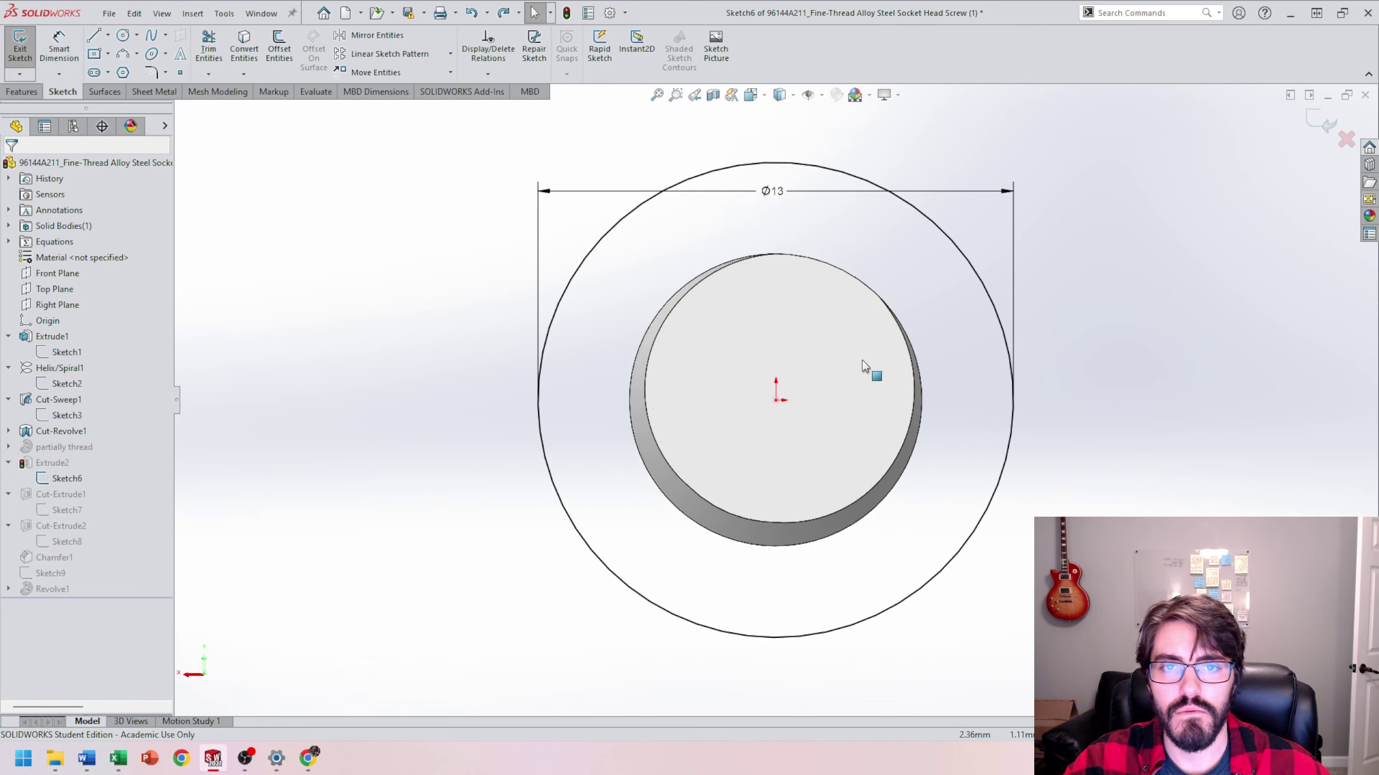
key("ctrl+b")
mouse_move(862, 361)
middle_mouse_down()
mouse_move(873, 305)
mouse_move(916, 287)
middle_mouse_up()
scroll(916, 287, "up", 4)
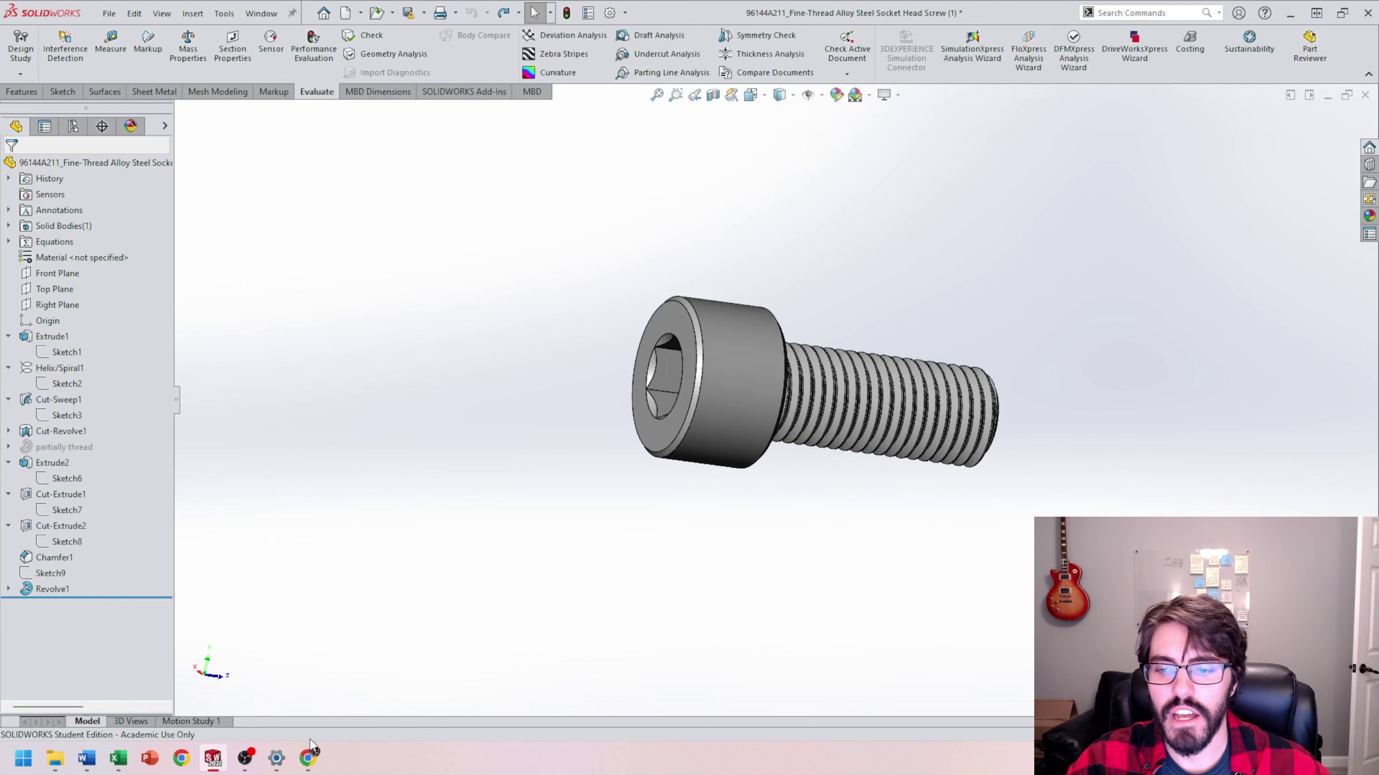
Switch to the McMaster-Carr site in Chrome and browse to the metric general purpose washers
left_click(308, 757)
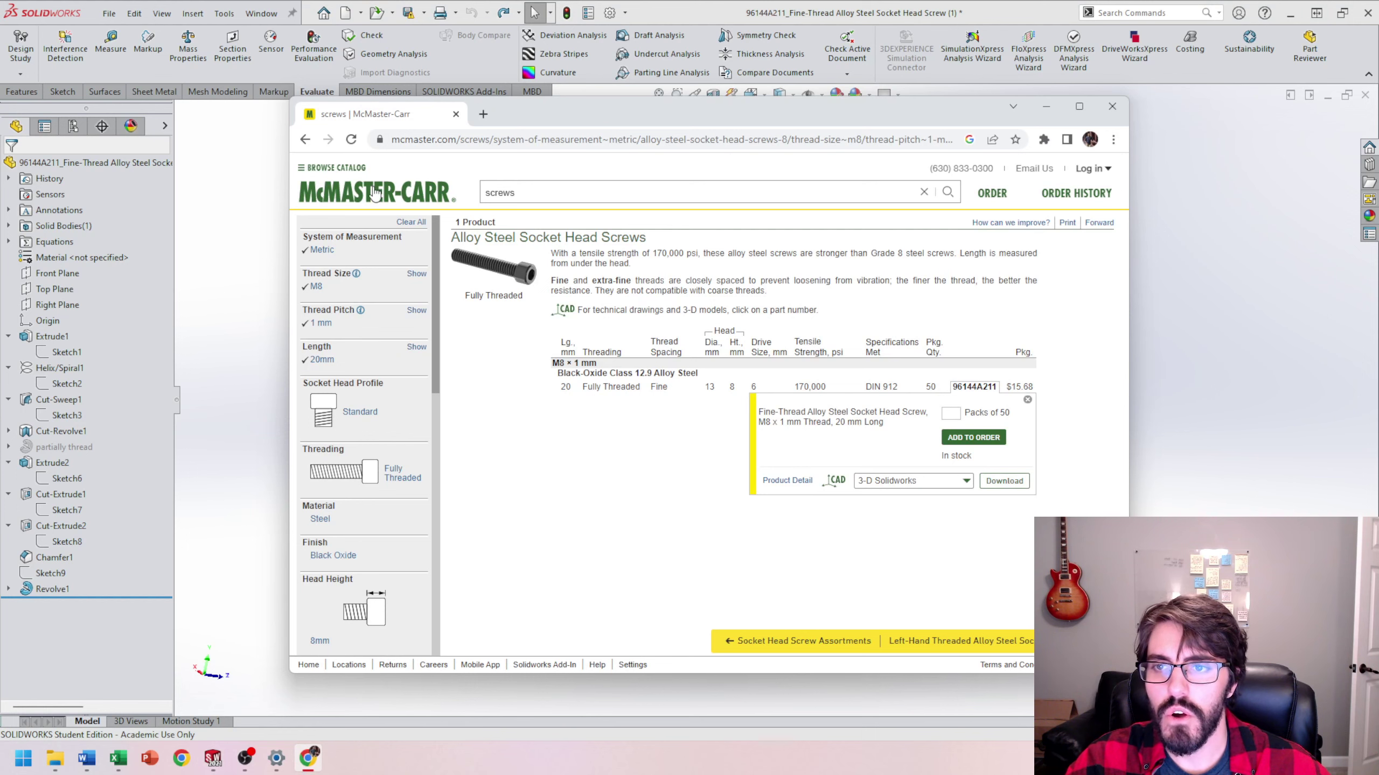
left_click(379, 191)
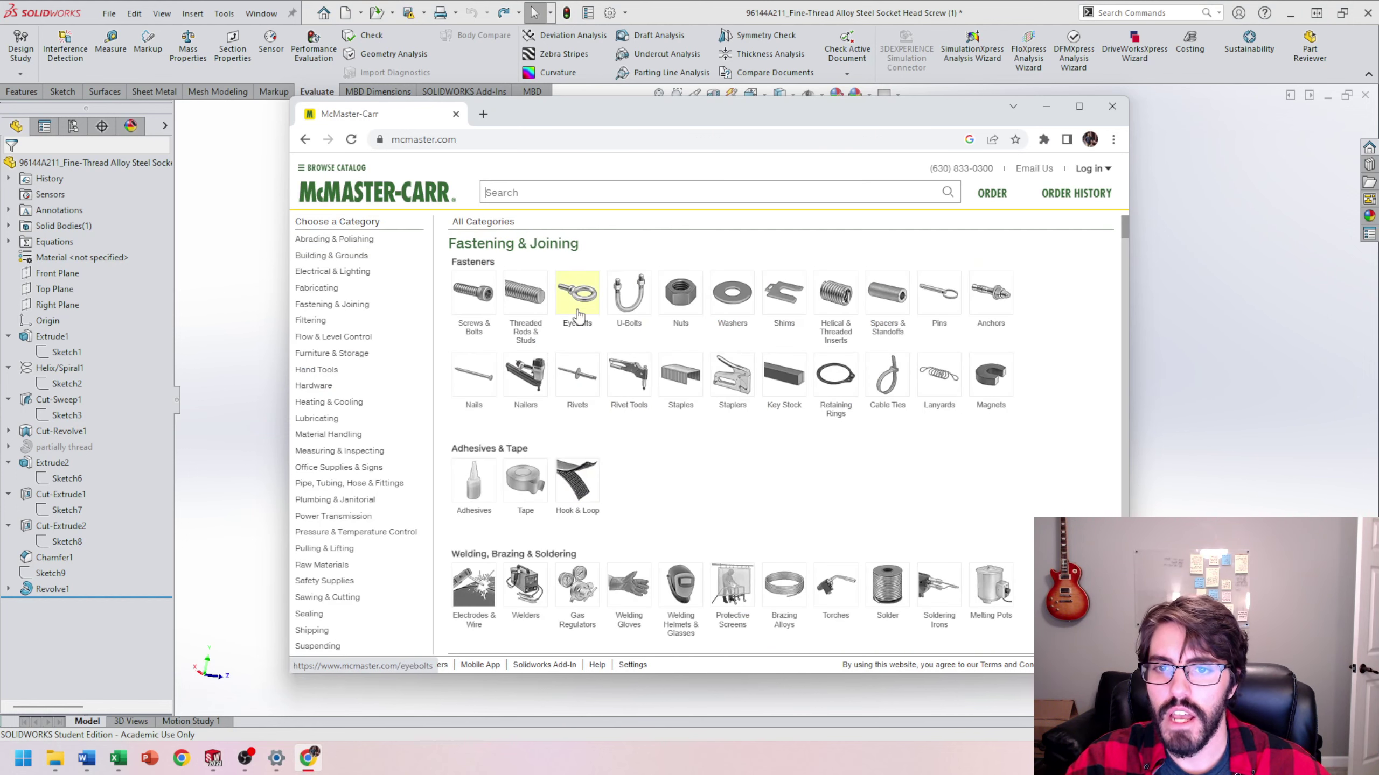
left_click(732, 294)
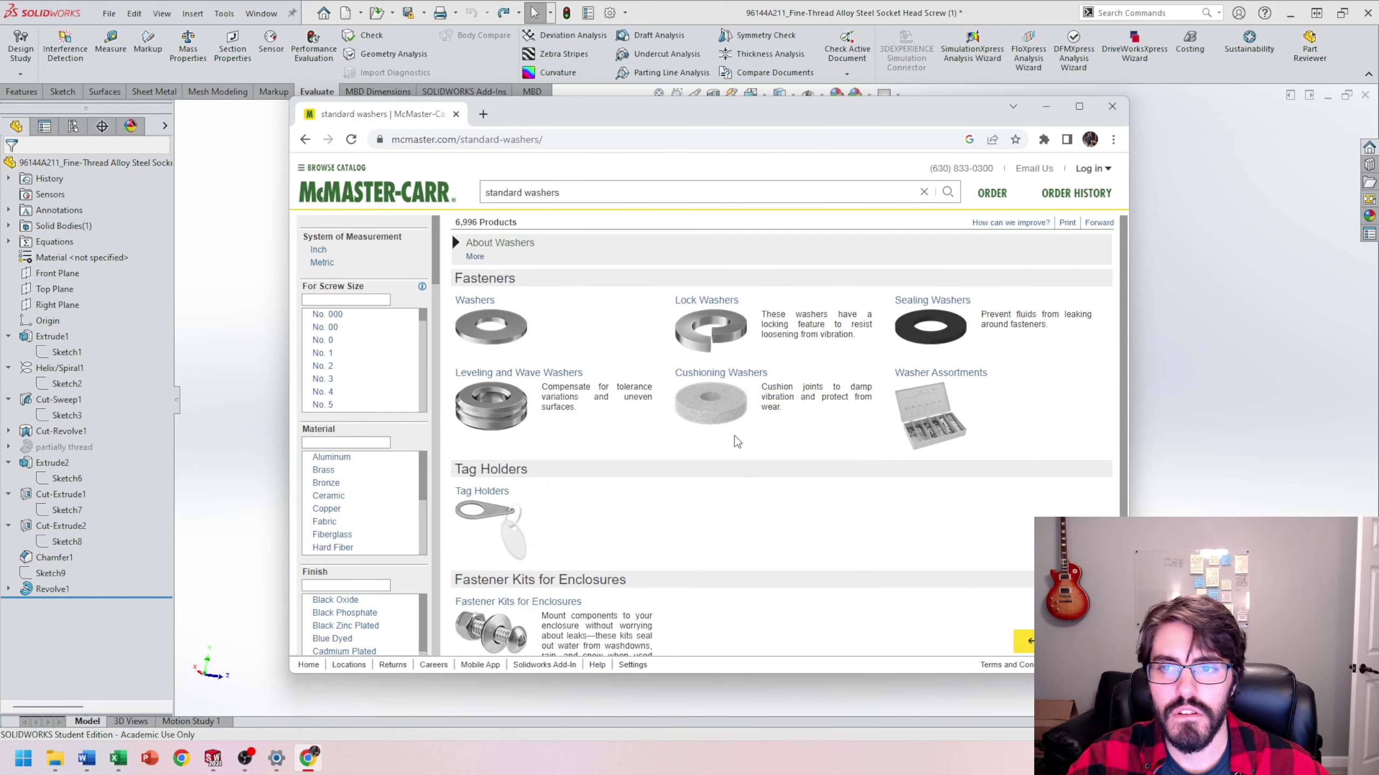
left_click(322, 262)
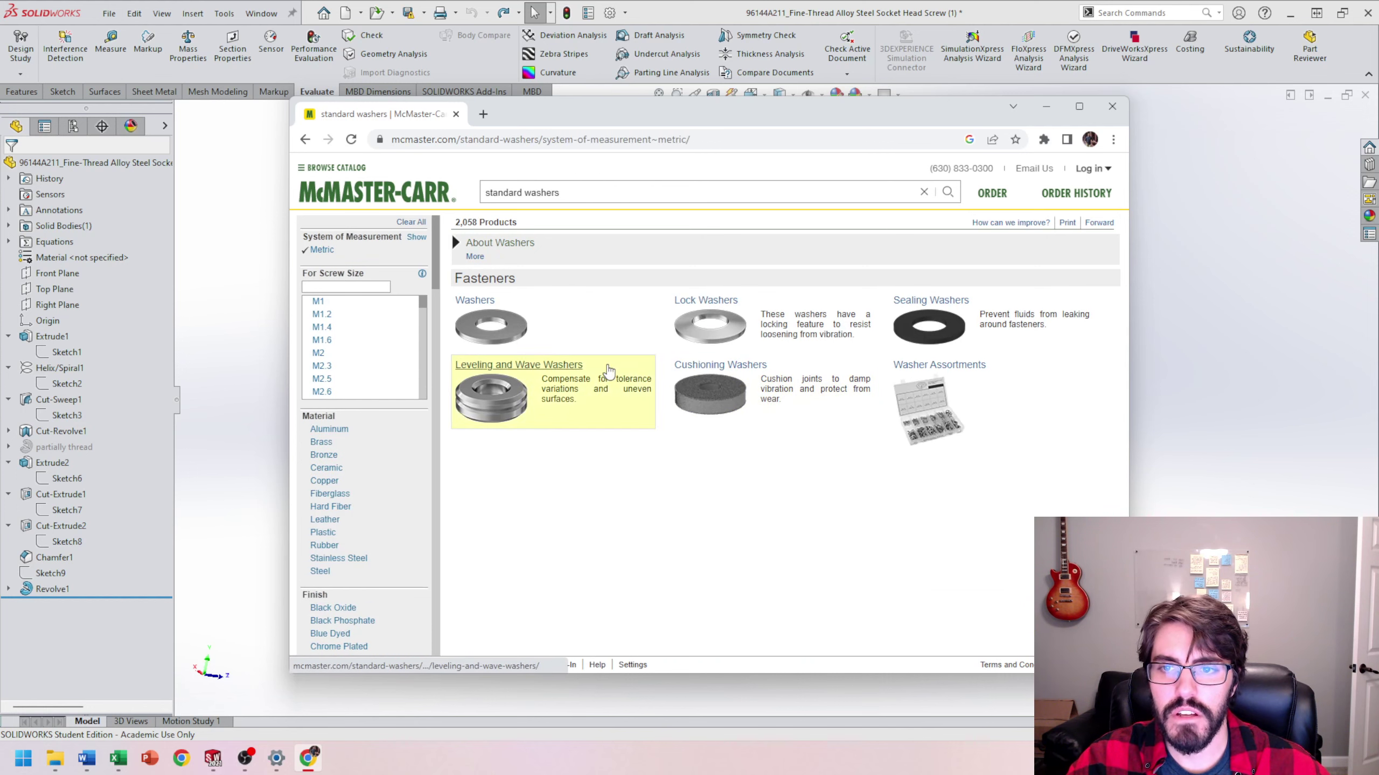
left_click(455, 351)
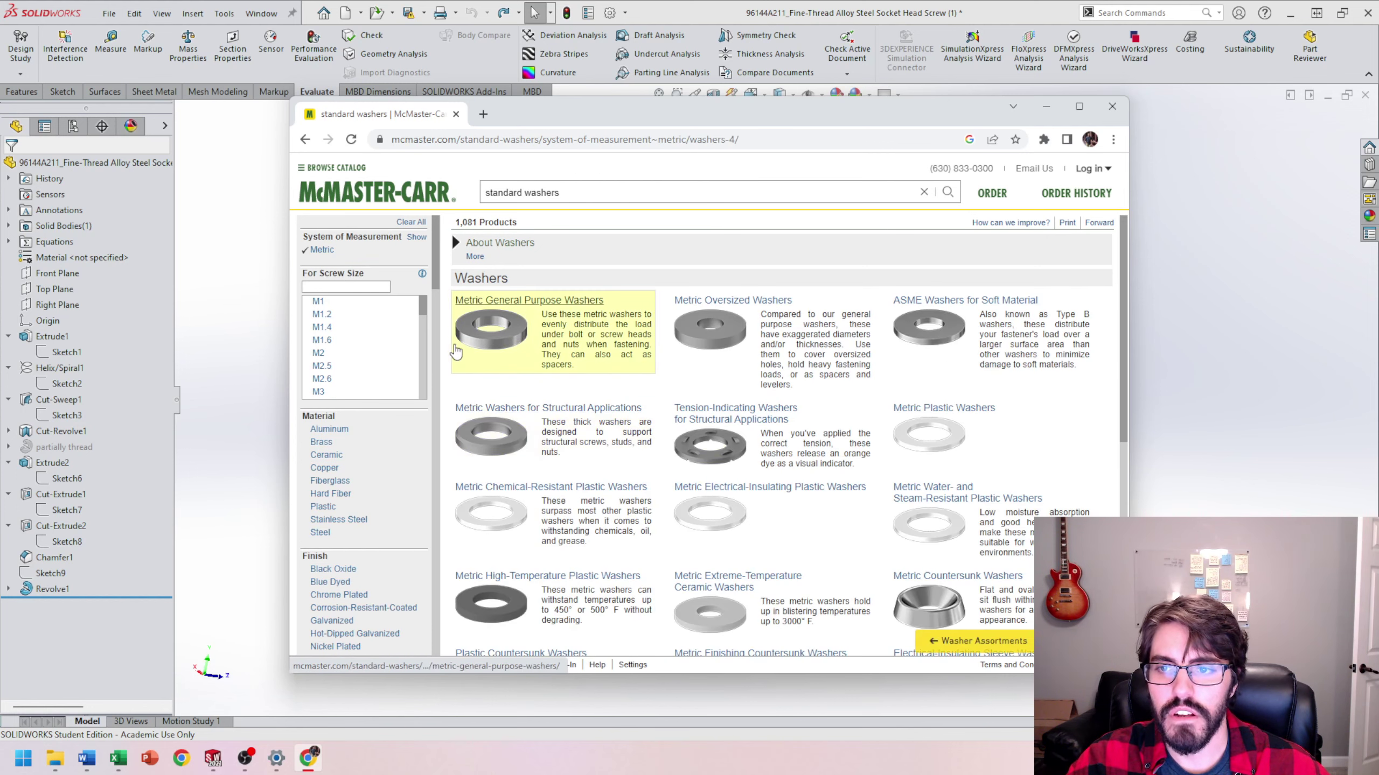
left_click(455, 351)
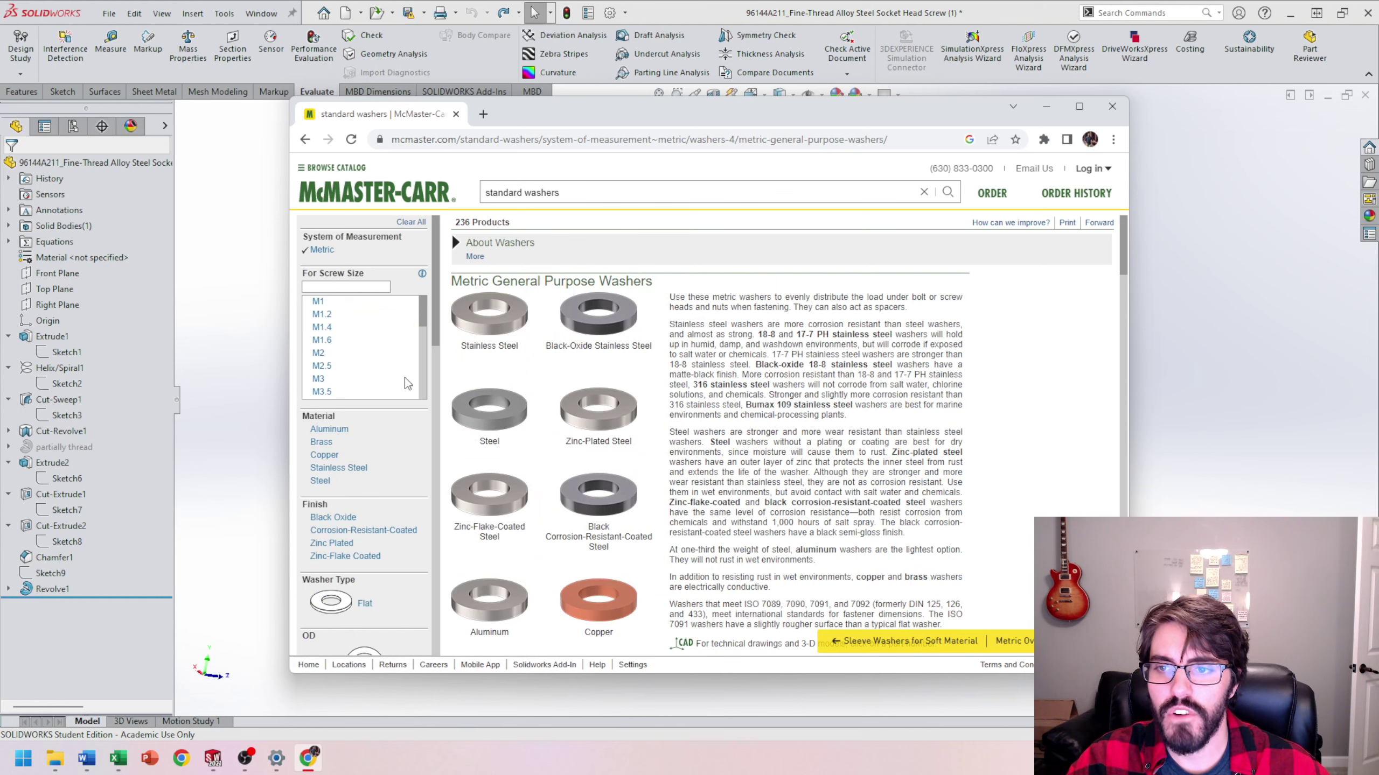
Filter the washers to screw size M8, 18-8 stainless steel and a 16.000 mm outer diameter
scroll(408, 383, "down", 3)
left_click(353, 390)
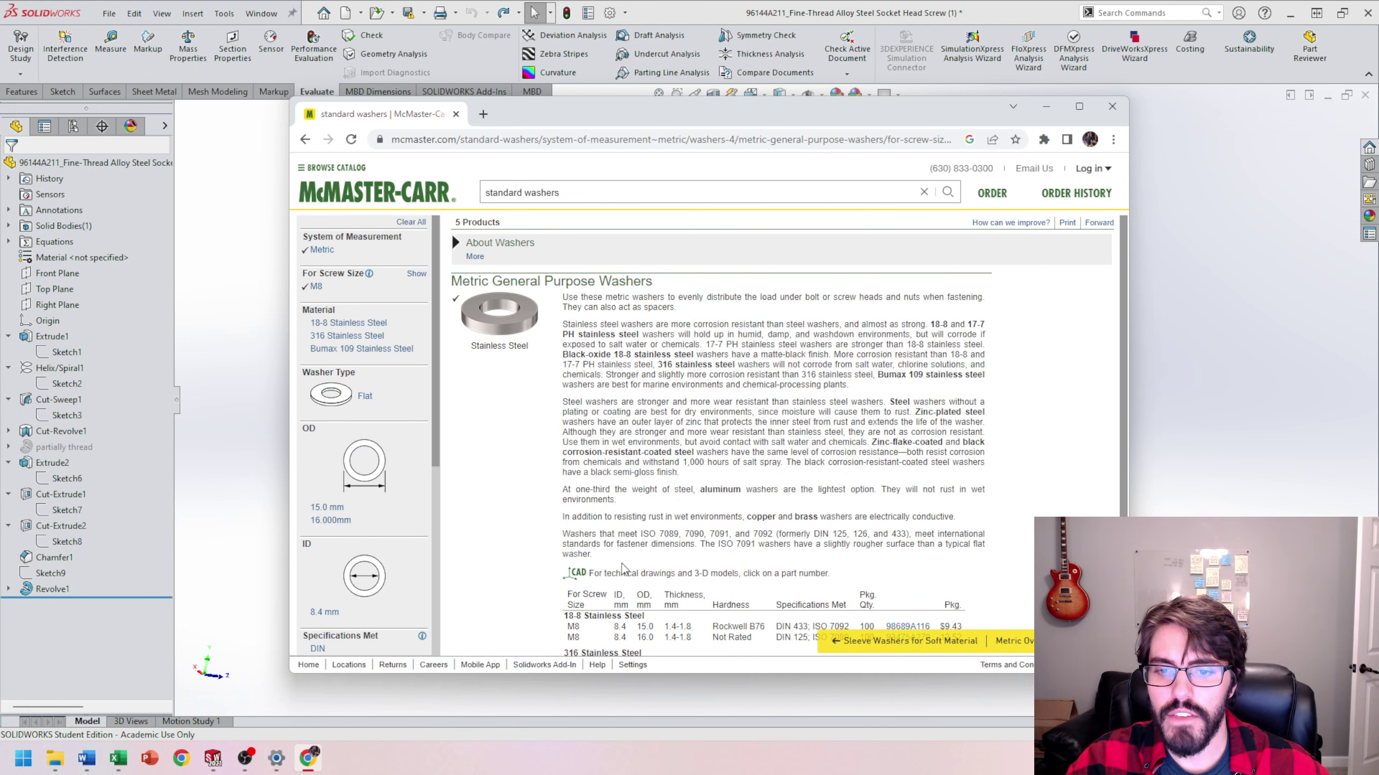
scroll(334, 389, "down", 1)
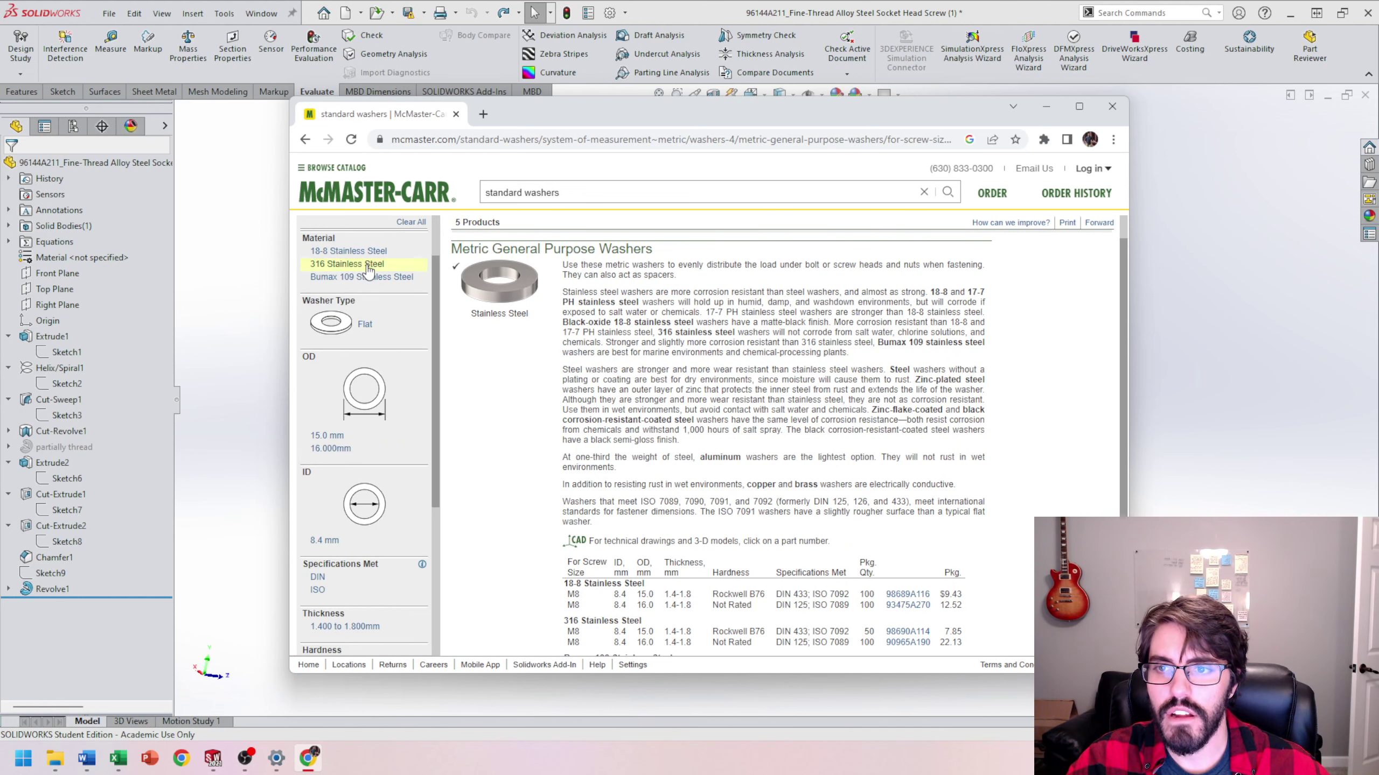
left_click(348, 253)
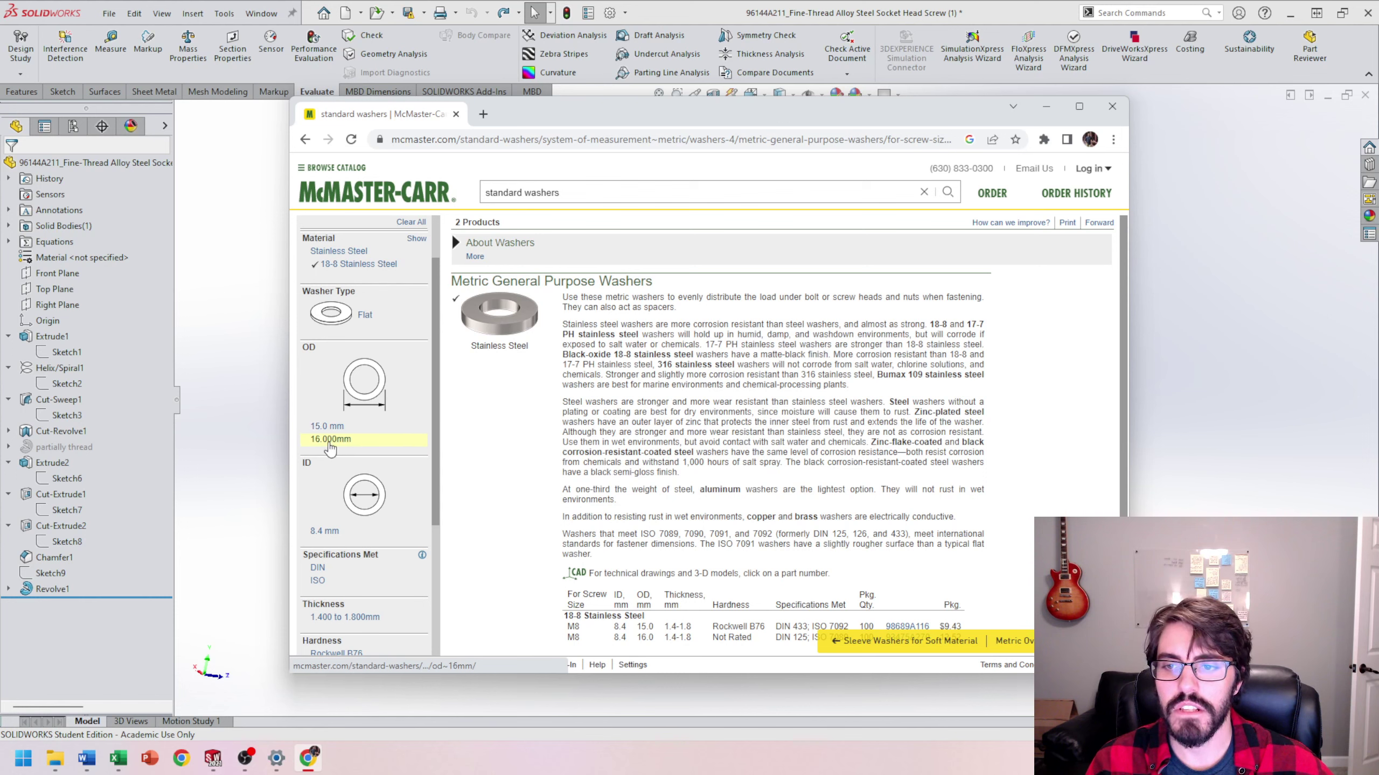
left_click(330, 440)
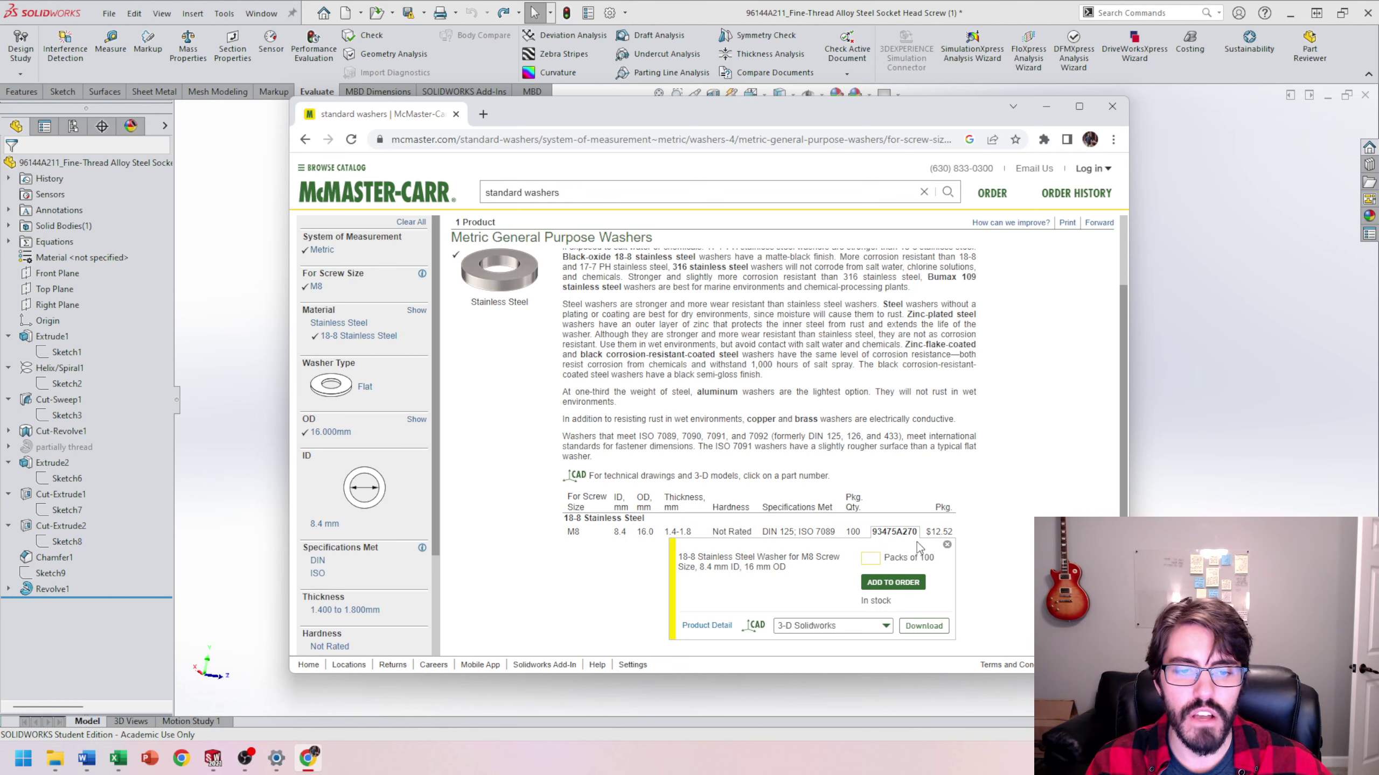
Download washer 93475A270 as a 3-D Solidworks model and open the part
scroll(917, 547, "down", 1)
left_click(924, 594)
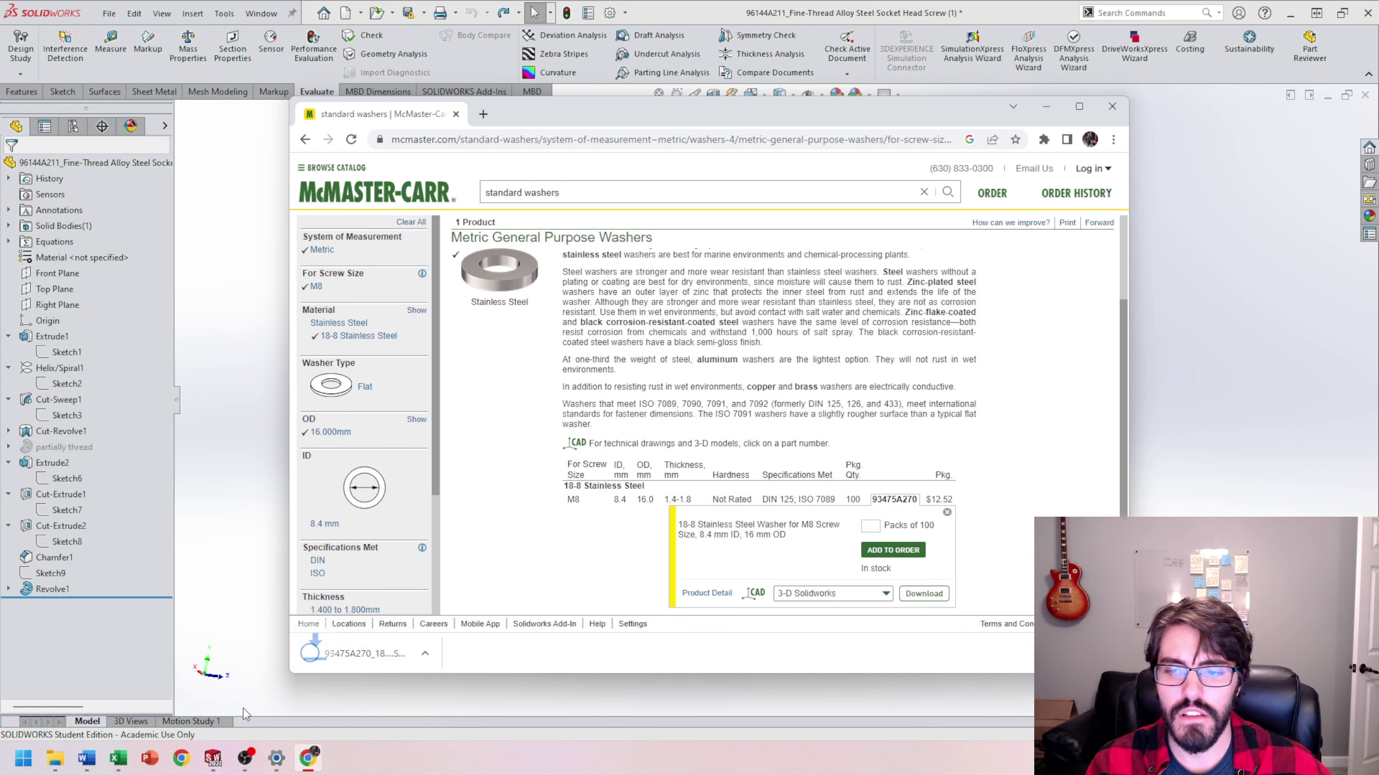
left_click(391, 661)
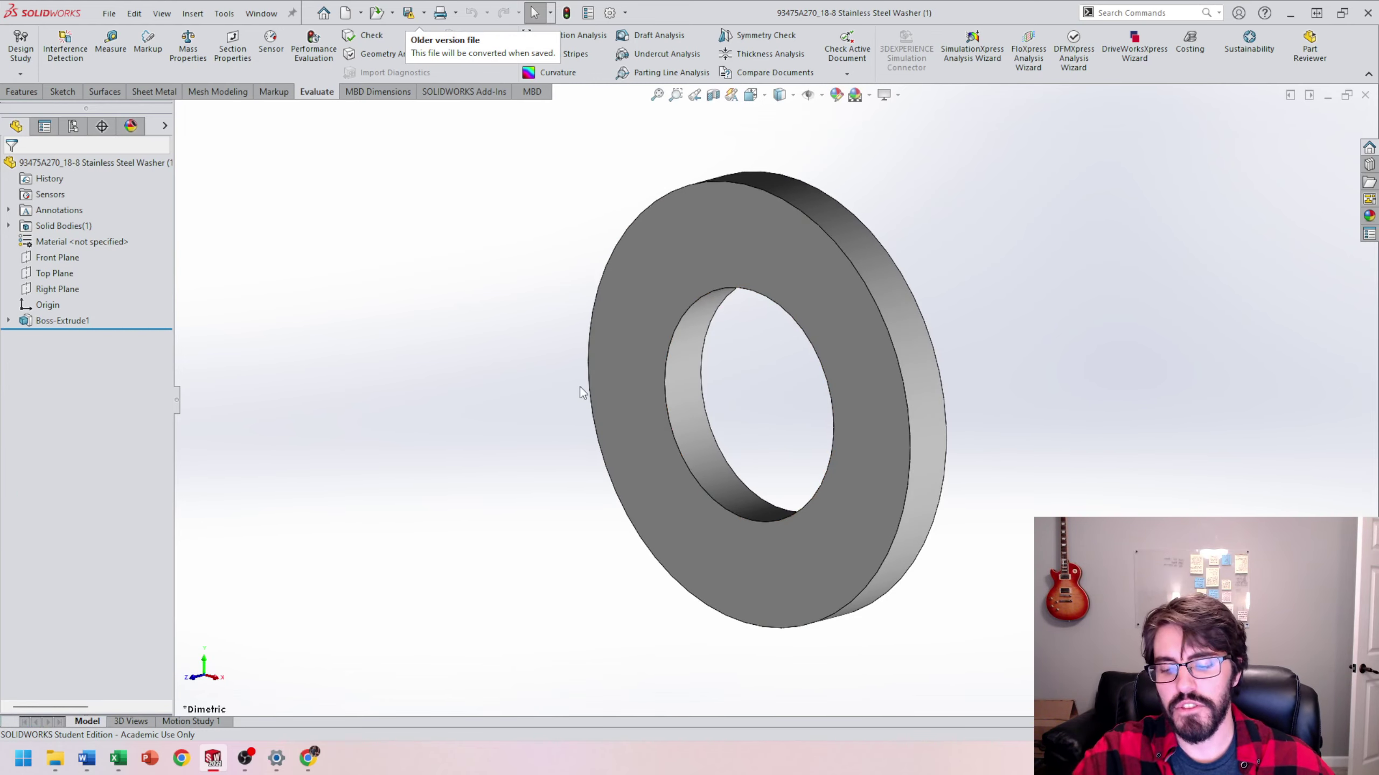
Return to the McMaster-Carr home page in Chrome and open the Threaded Rods & Studs category
left_click(313, 760)
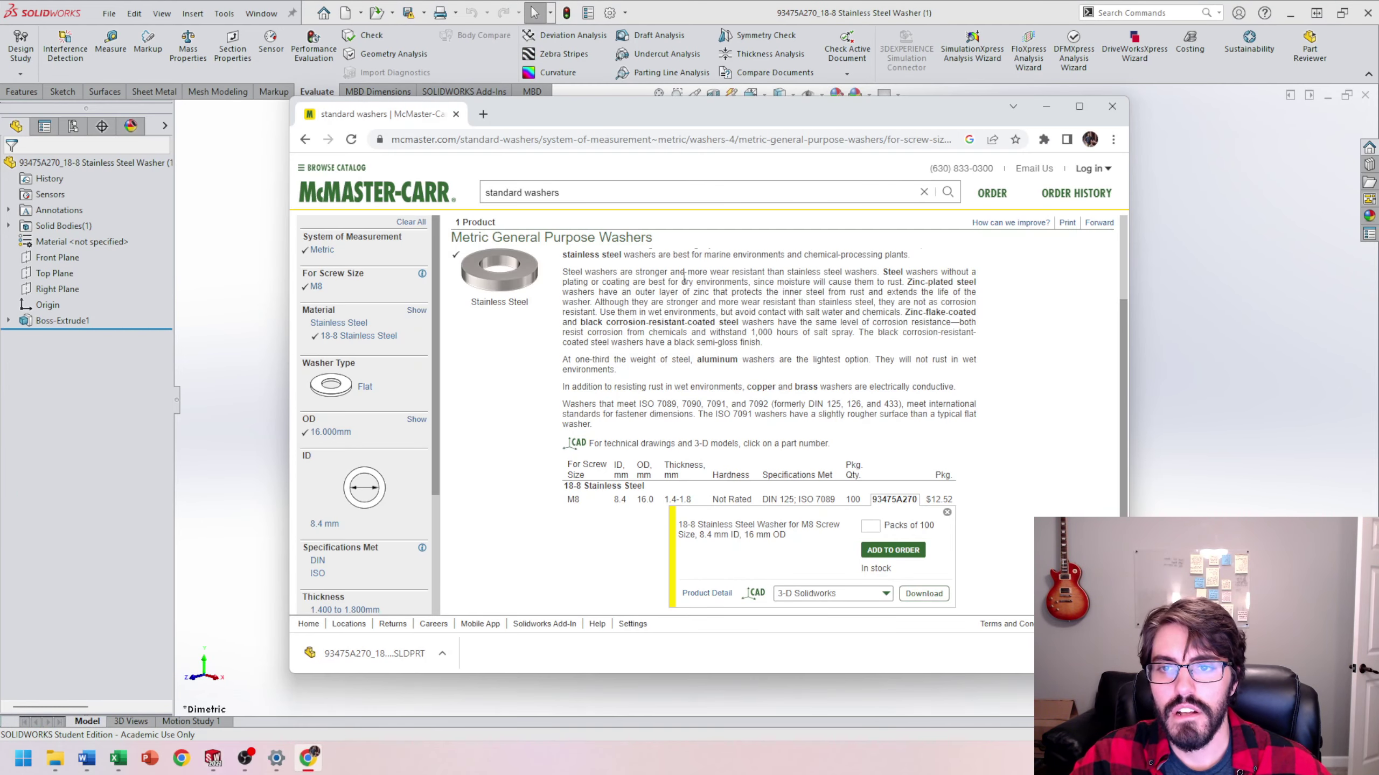
left_click(412, 194)
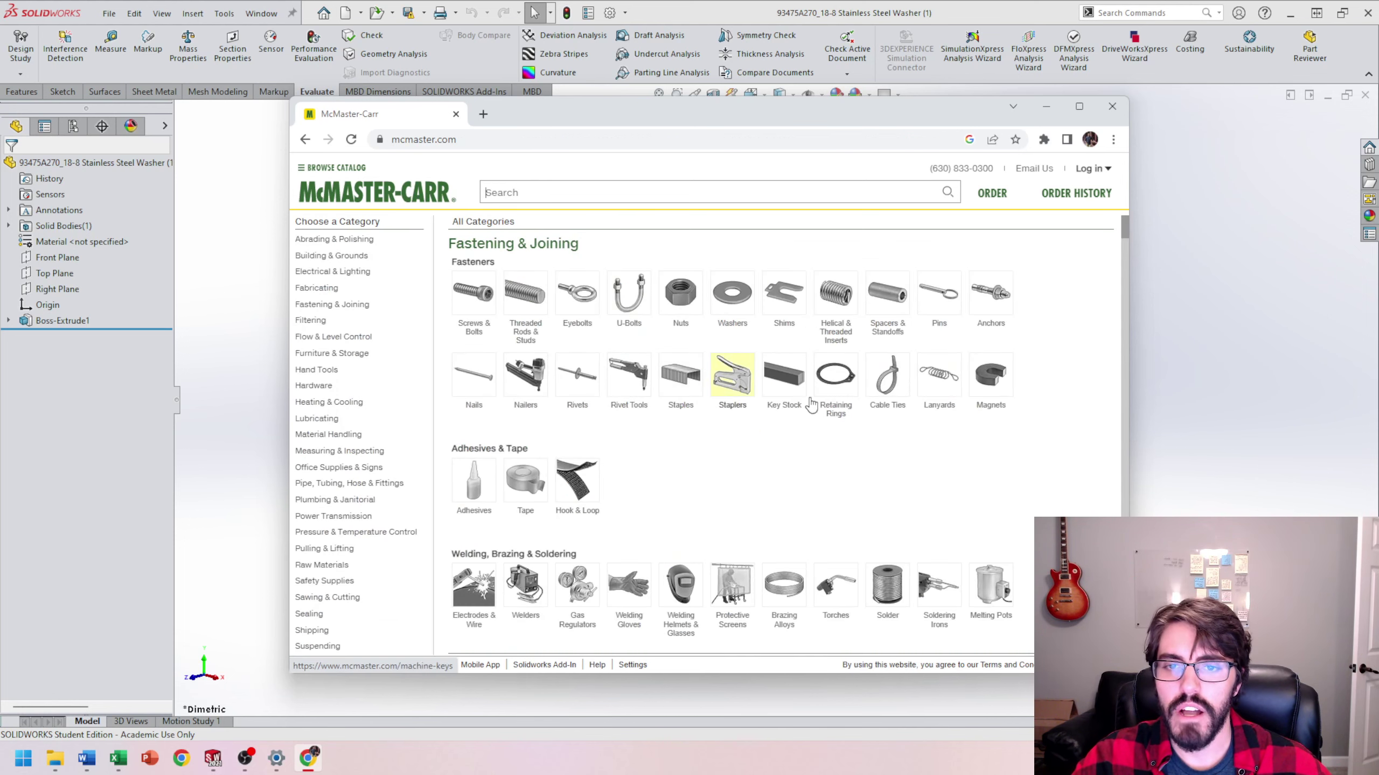
left_click(534, 303)
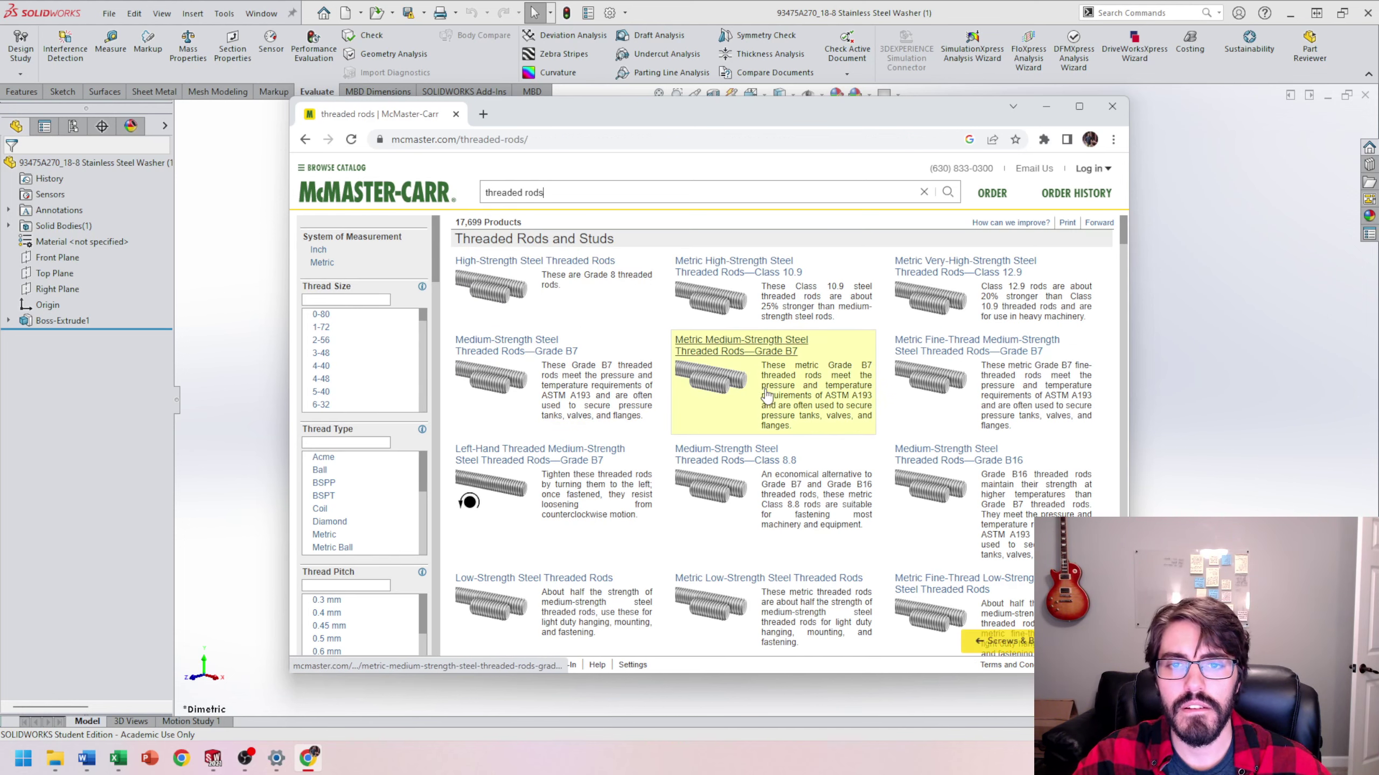
Filter the threaded rods to inch sizes, high-strength steel, 1/4"-20 thread and 2" length
left_click(325, 251)
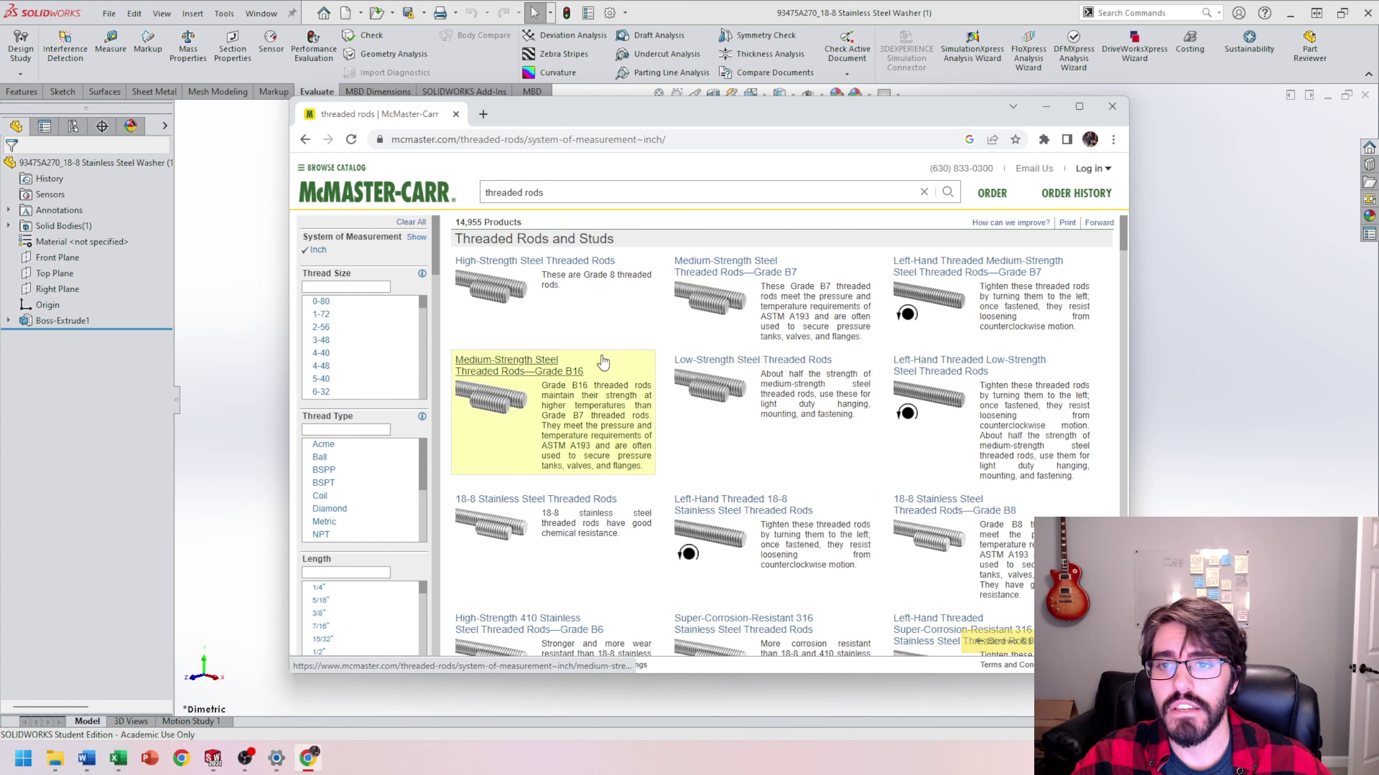
left_click(539, 274)
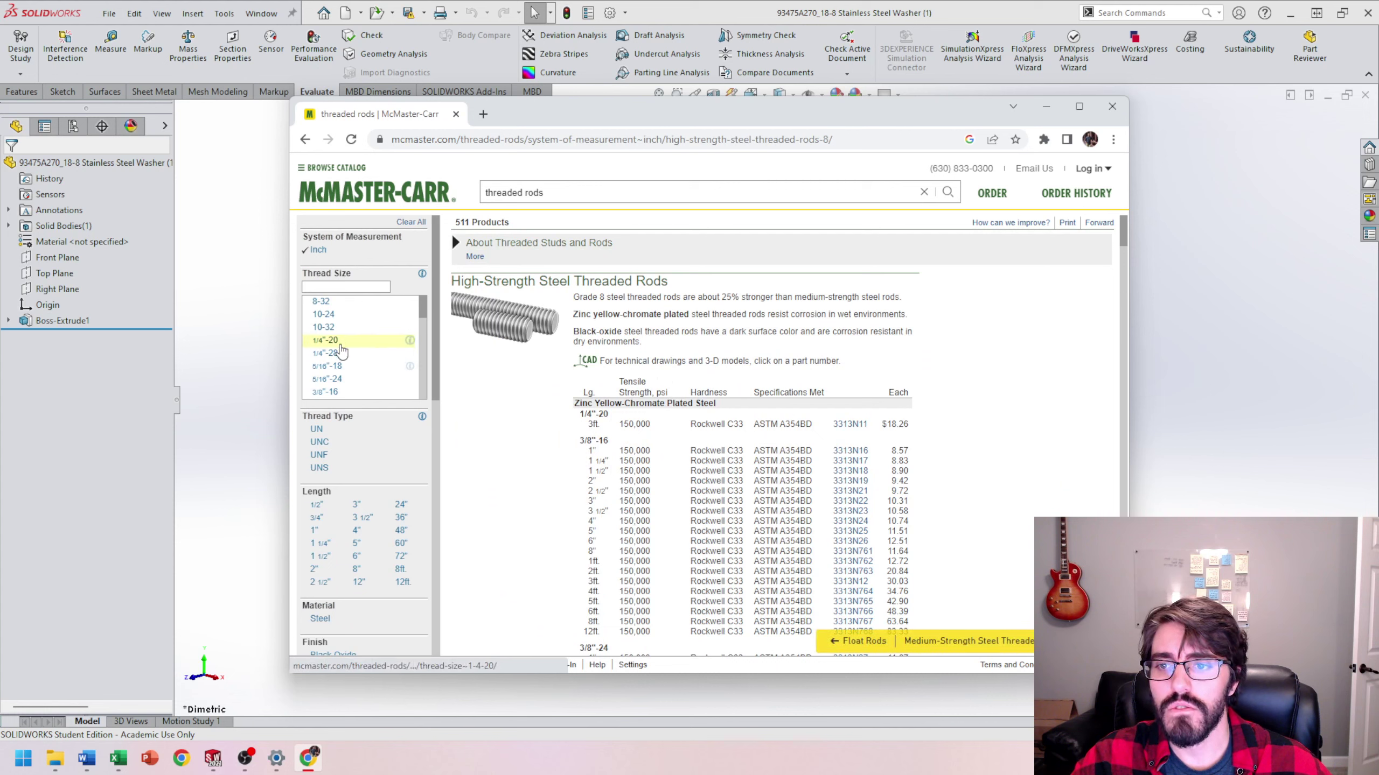
left_click(326, 340)
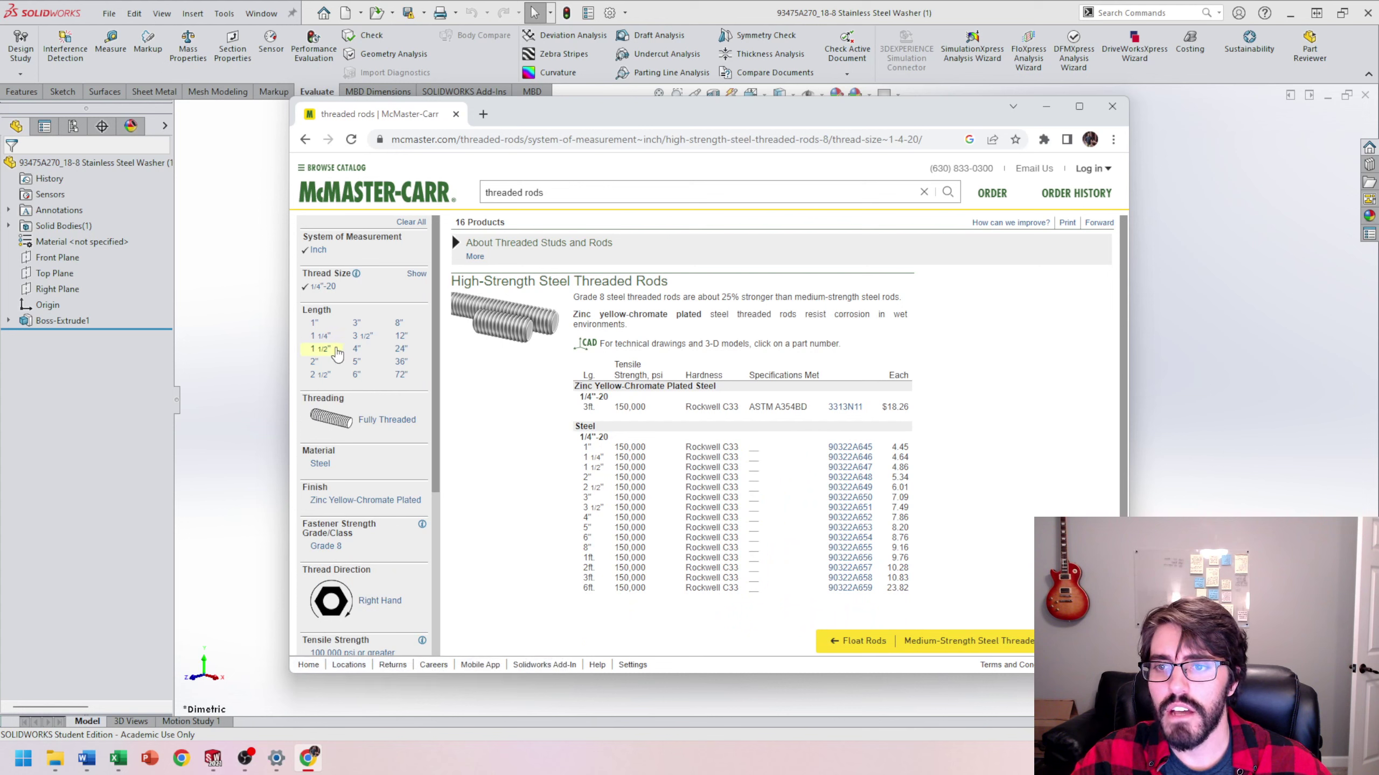
left_click(314, 362)
Download threaded rod 90322A648 as a 3-D Solidworks model, open the part and view its threads
left_click(758, 403)
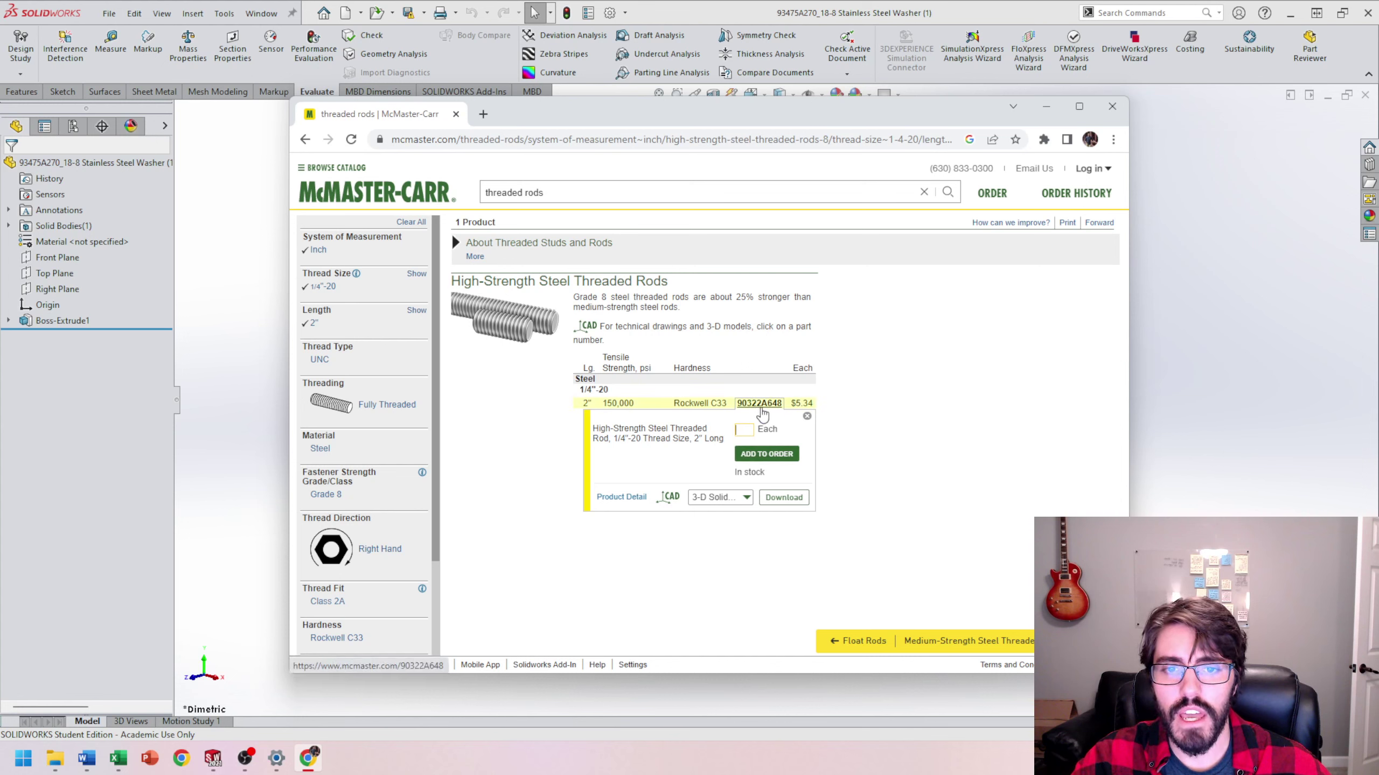
left_click(783, 498)
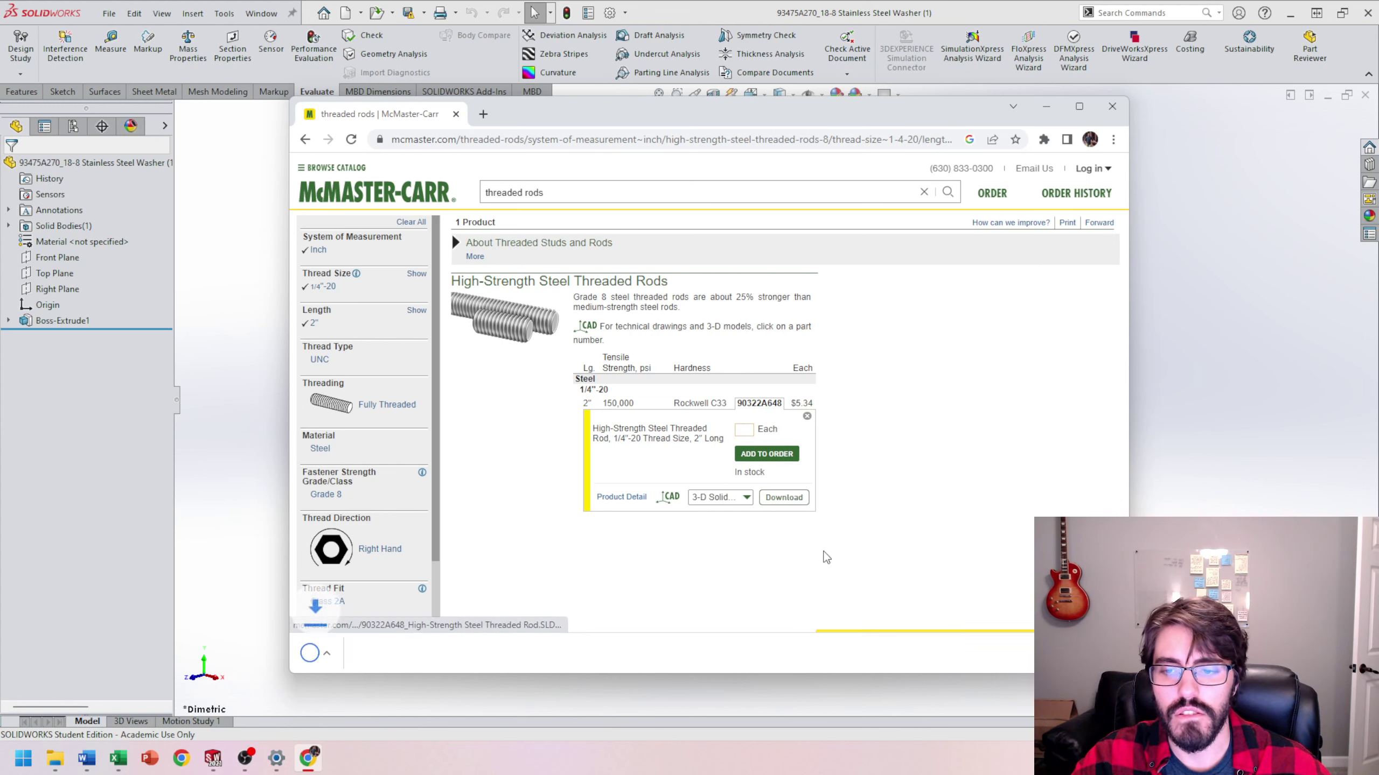
left_click(363, 653)
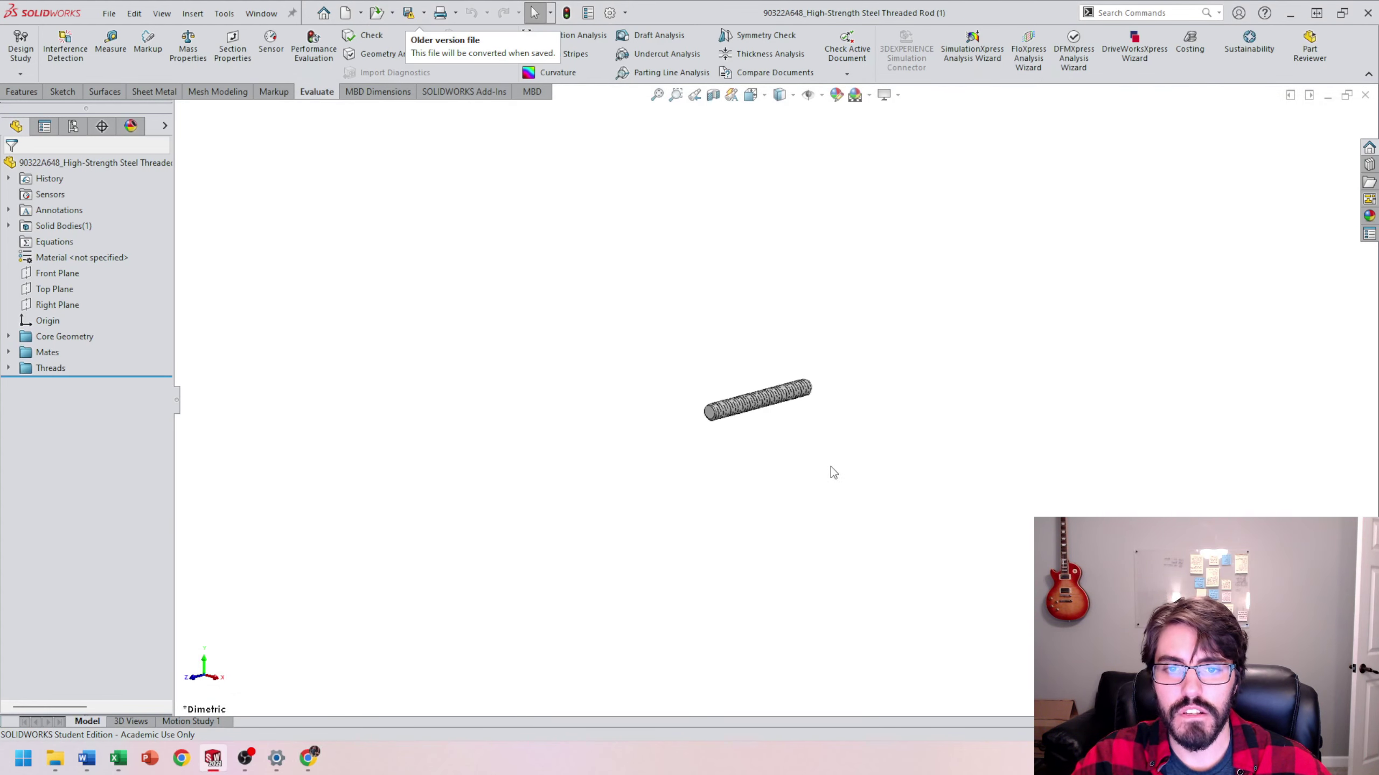
middle_click_drag(831, 467, 796, 434)
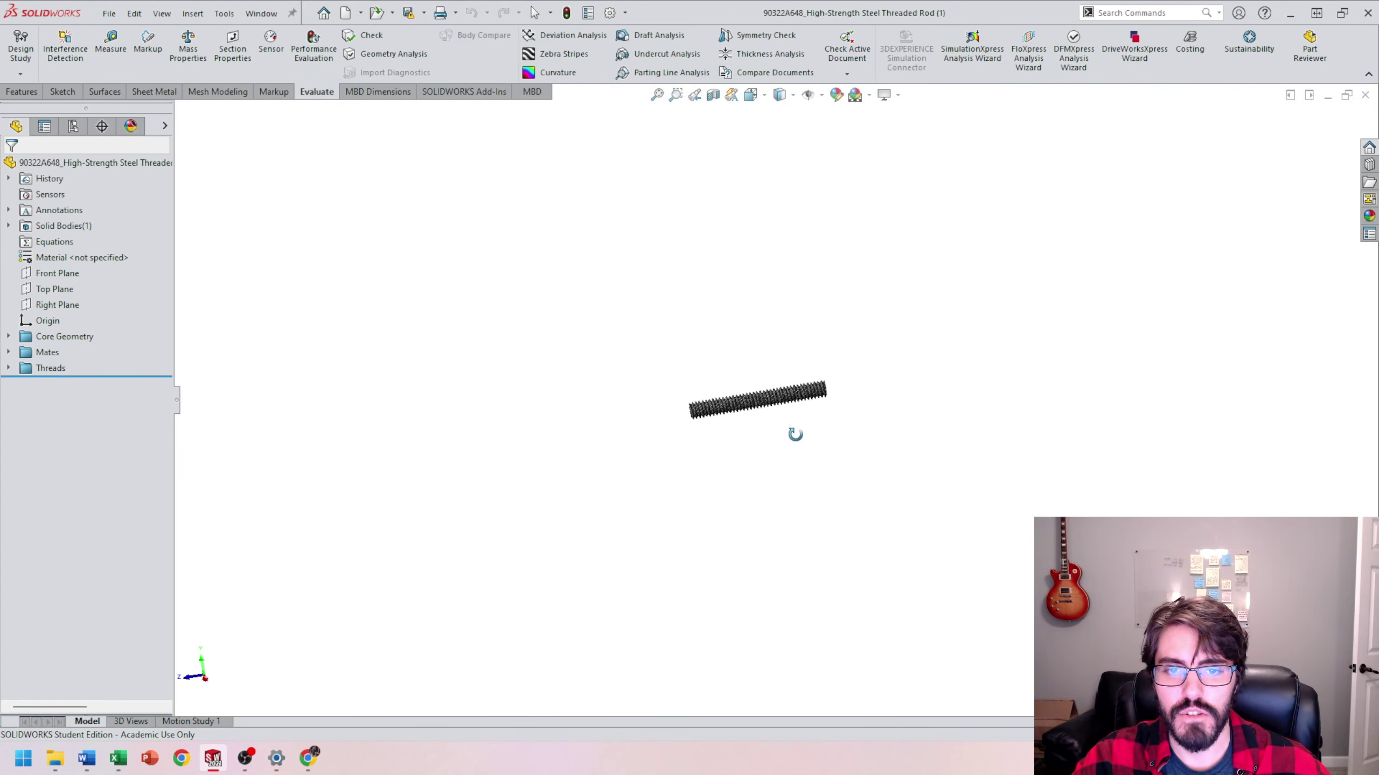
middle_click_drag(717, 378, 780, 416)
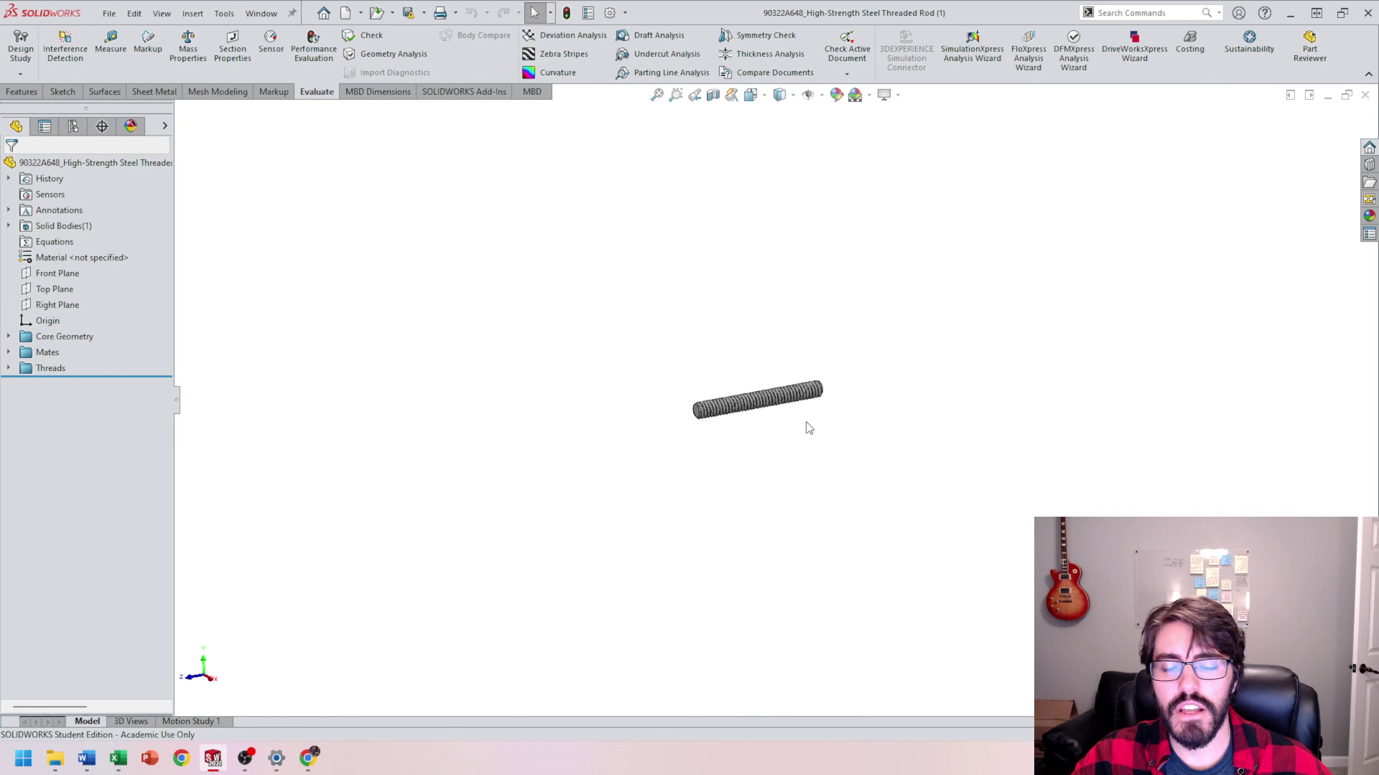
scroll(750, 439, "down", 3)
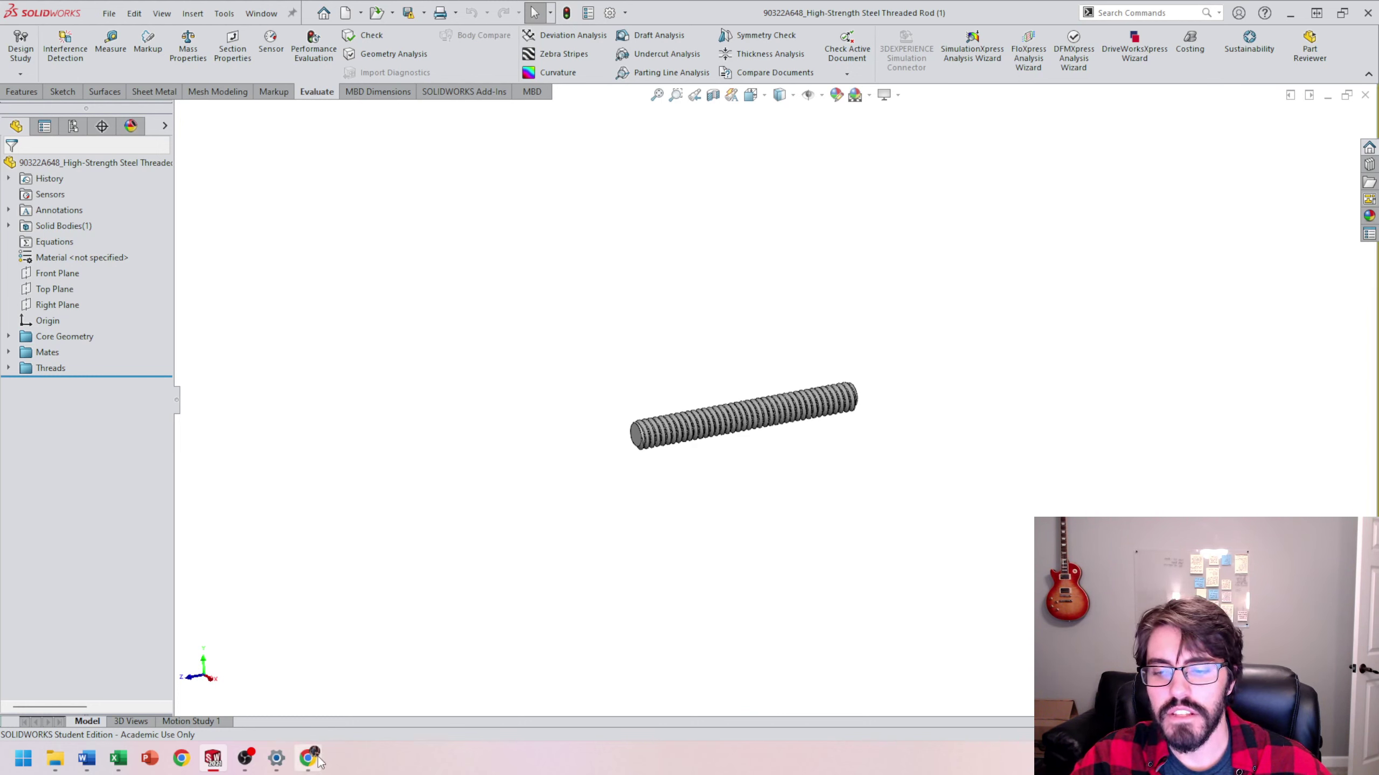
Return to McMaster-Carr in Chrome, browse to Nuts and narrow to inch medium-strength Grade 5 steel hex nuts with 1/4"-20 thread
left_click(325, 714)
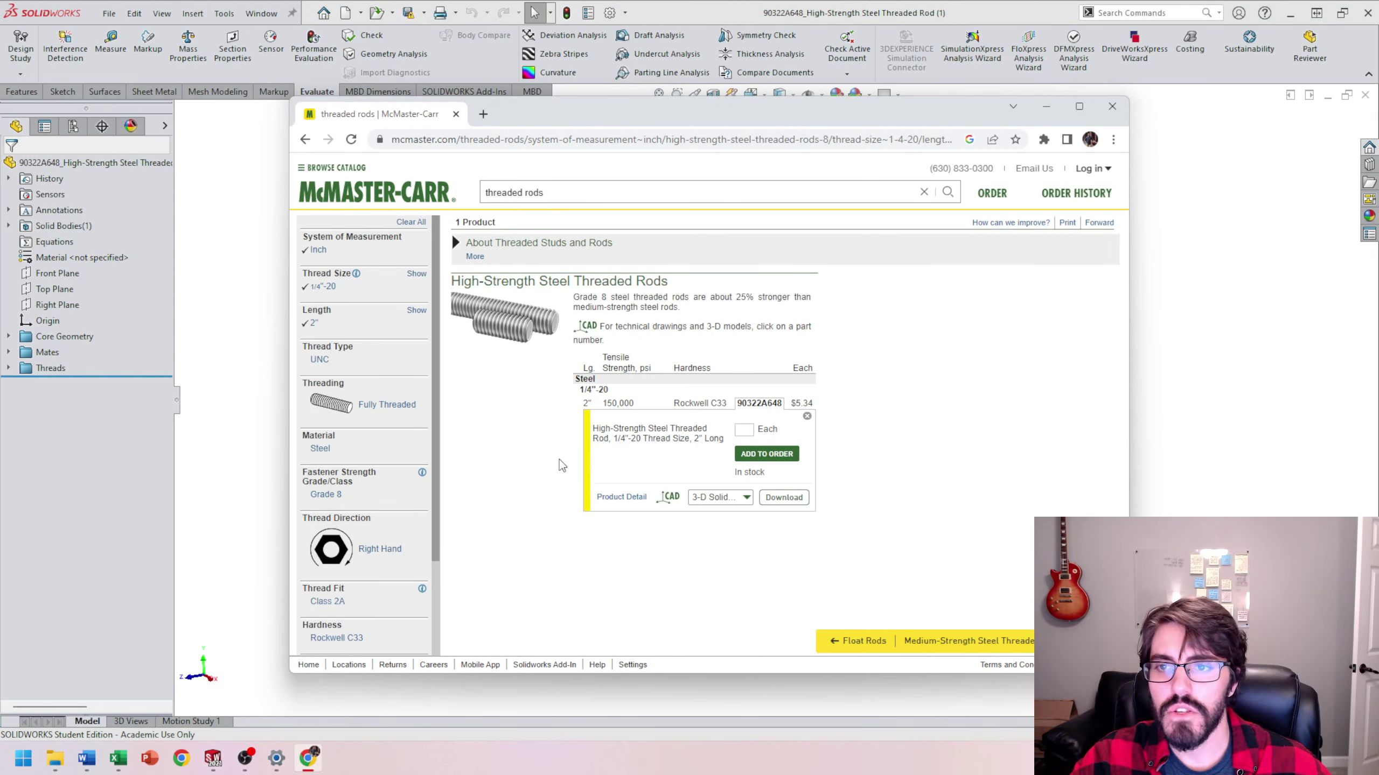
left_click(402, 195)
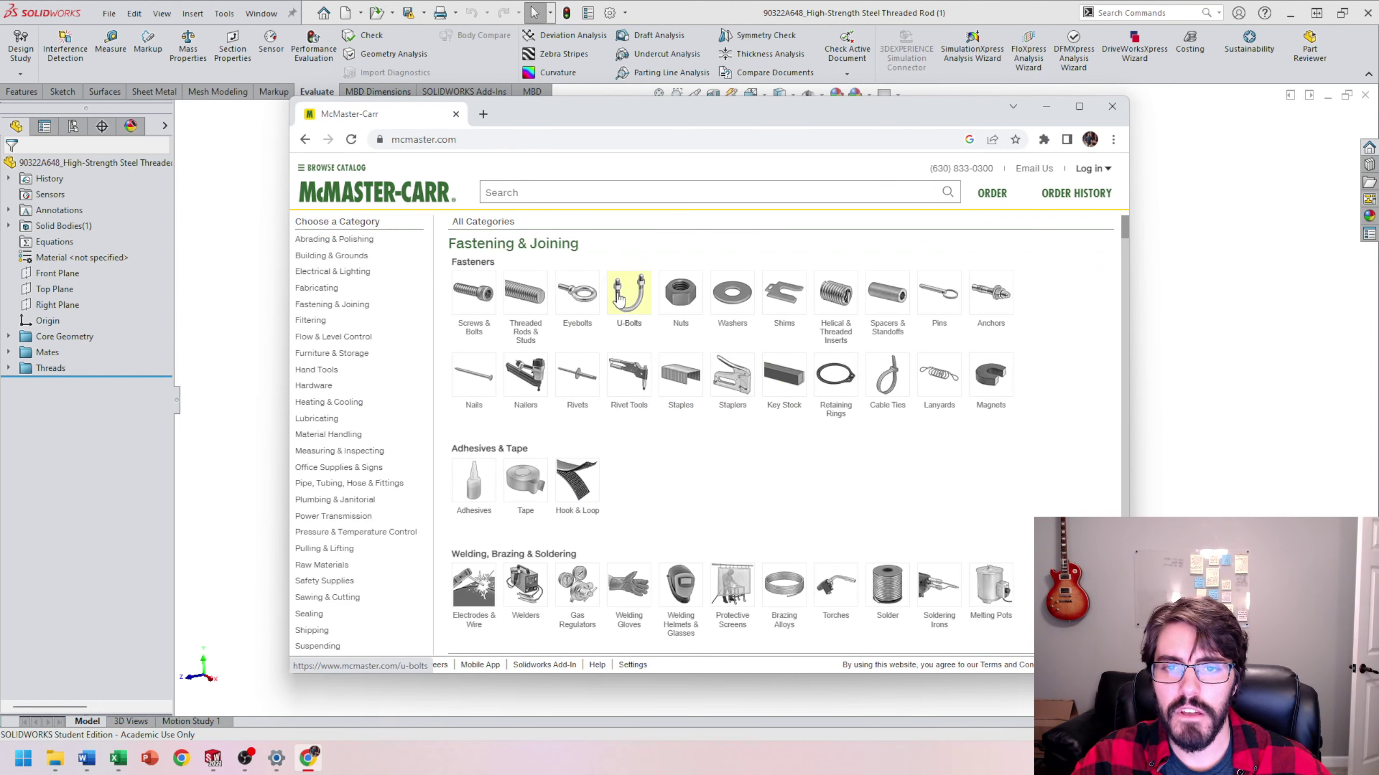
left_click(689, 306)
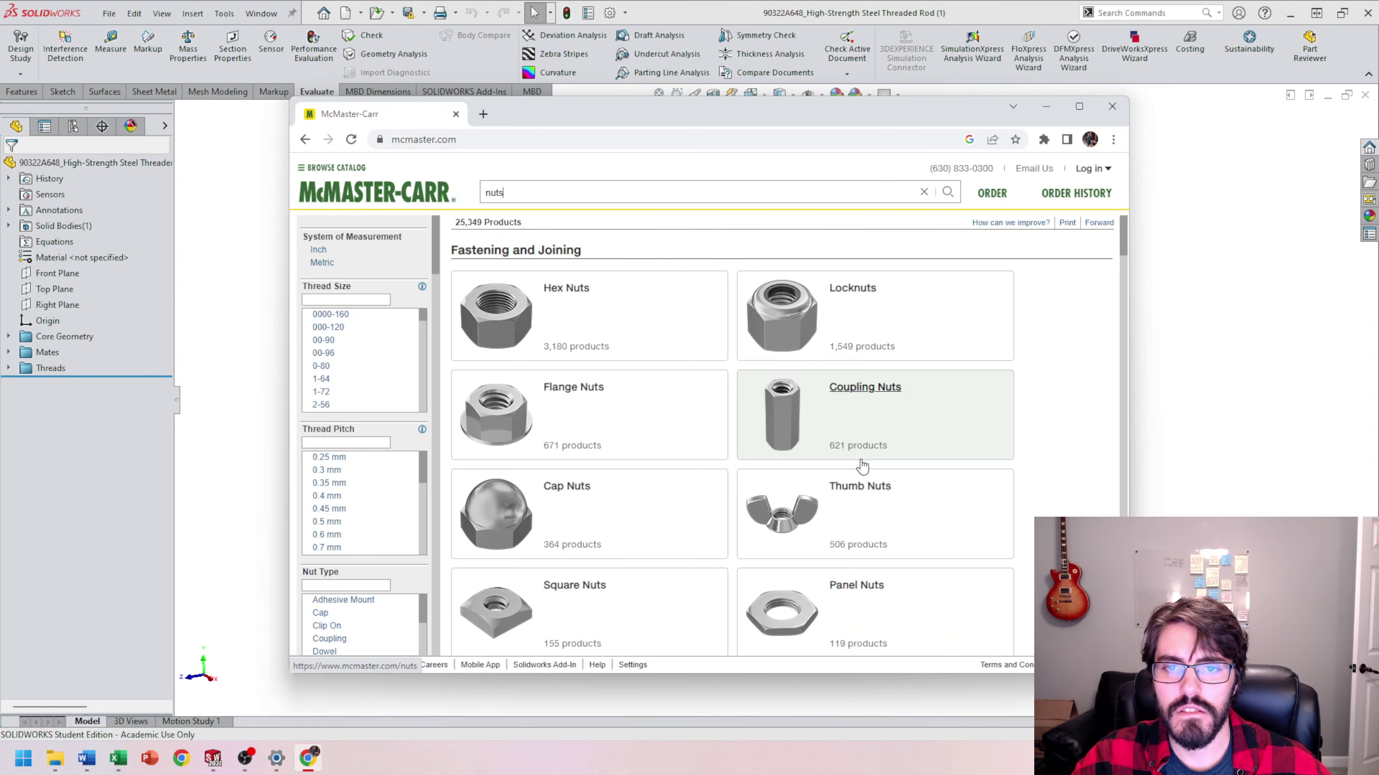
left_click(558, 300)
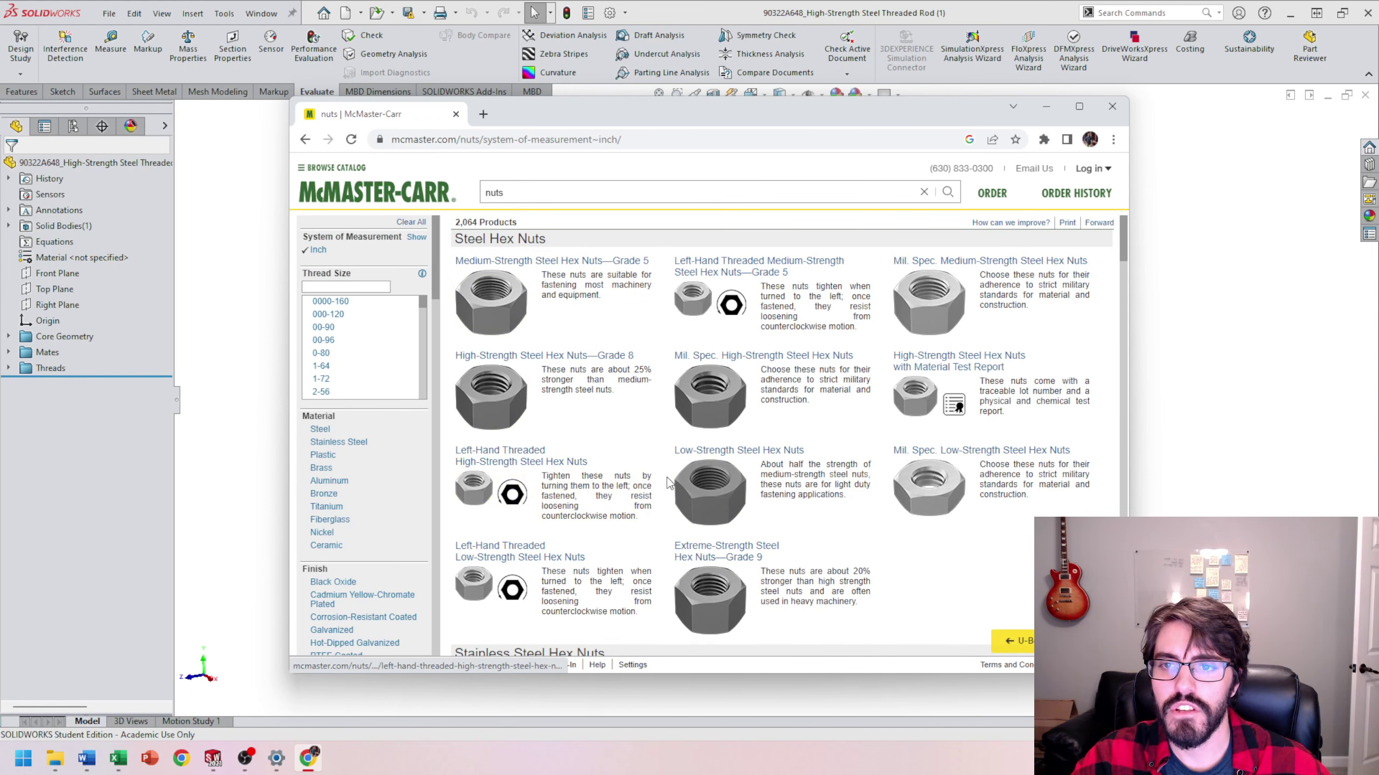
left_click(502, 267)
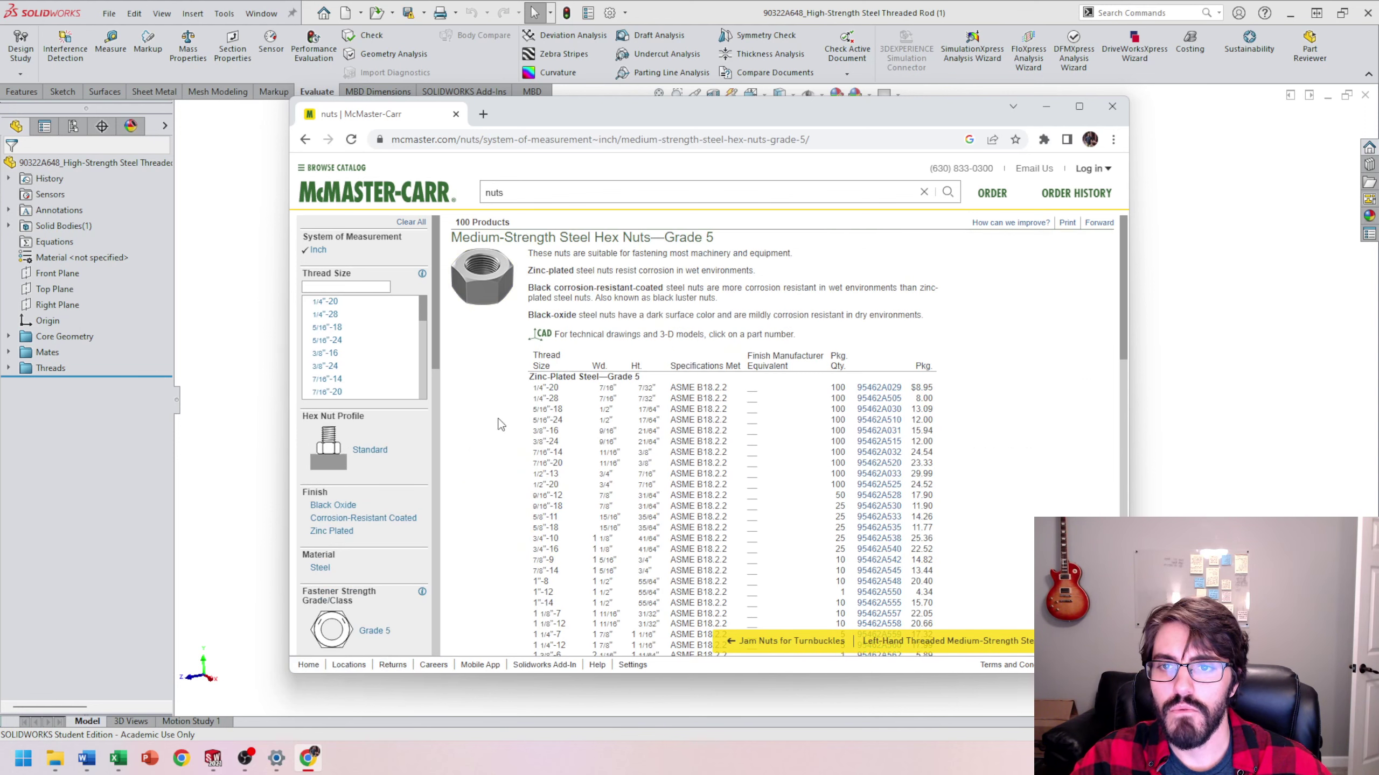
left_click(331, 304)
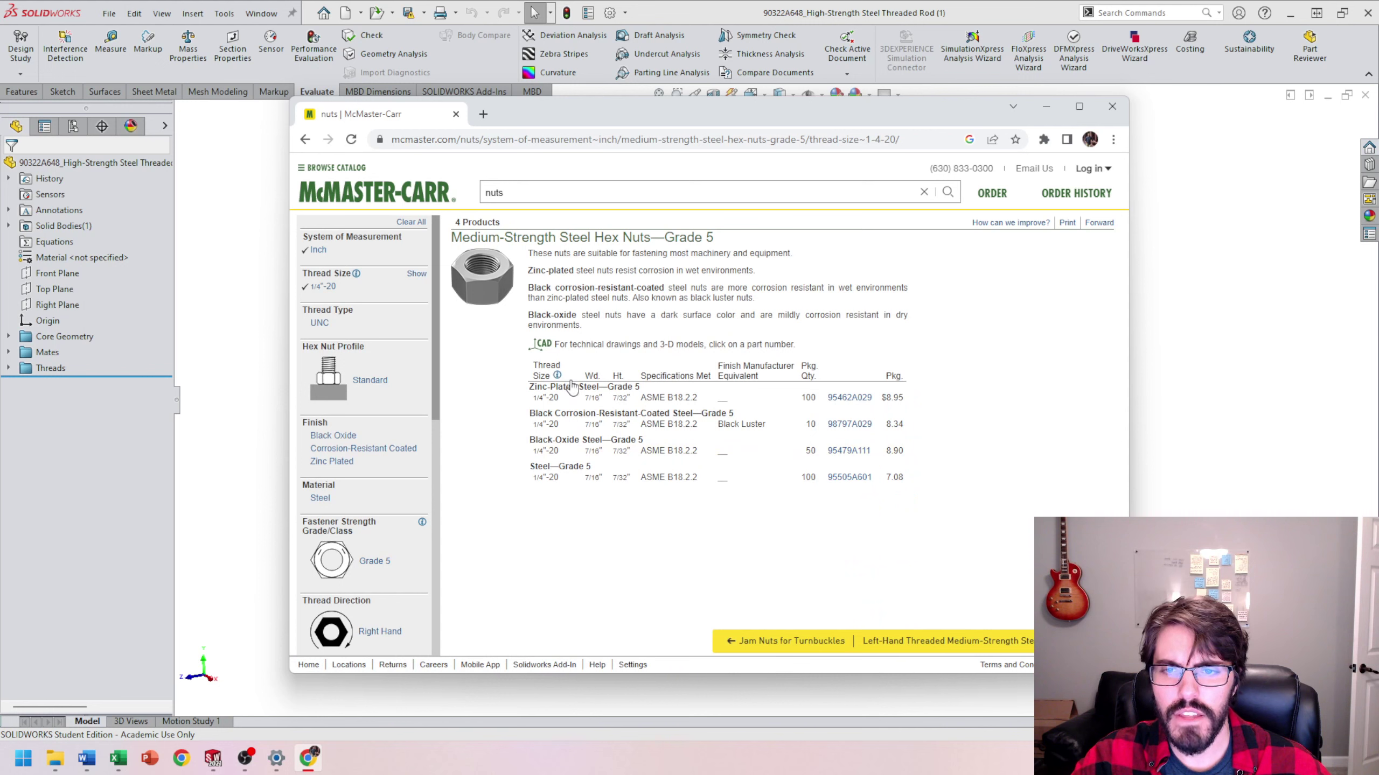
Download zinc-plated hex nut 95462A029 as a 3-D Solidworks model, open the part and look it over
left_click(857, 403)
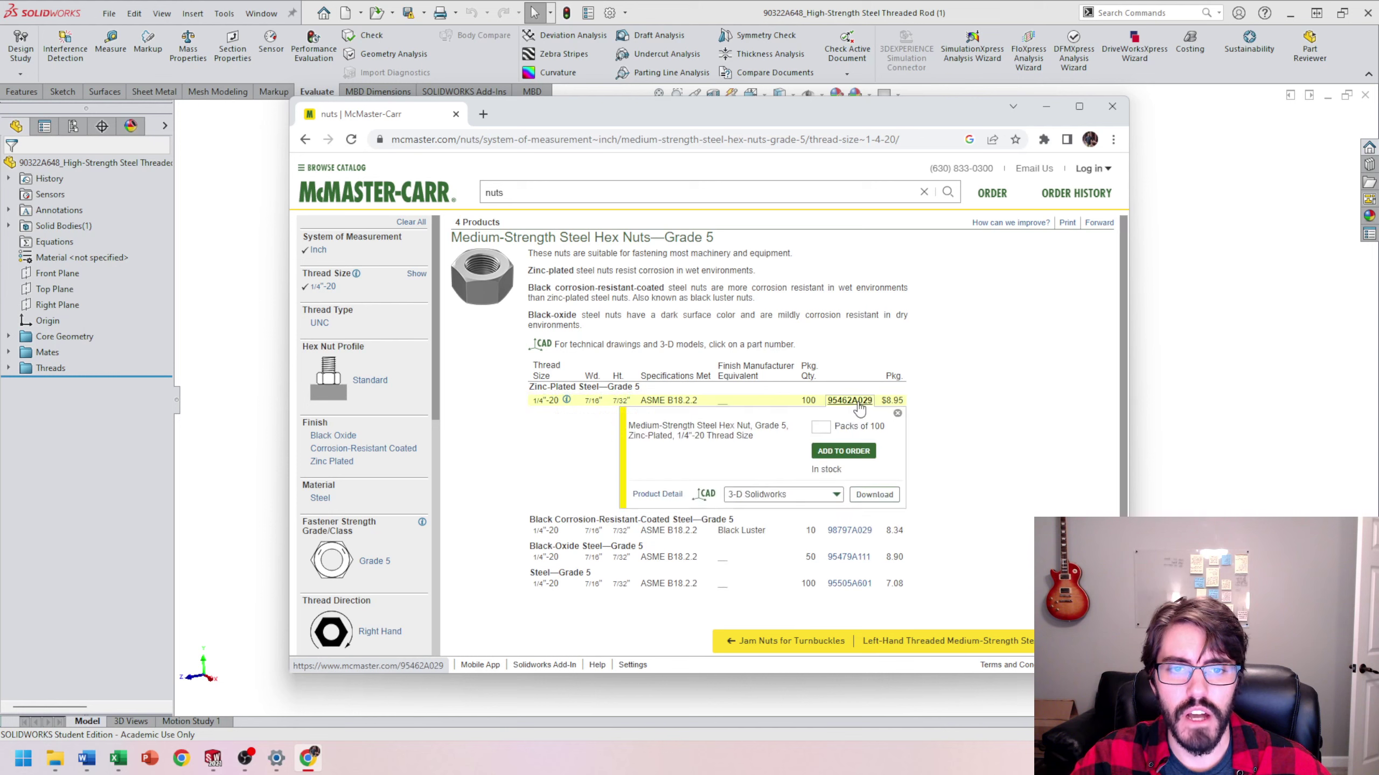
left_click(874, 495)
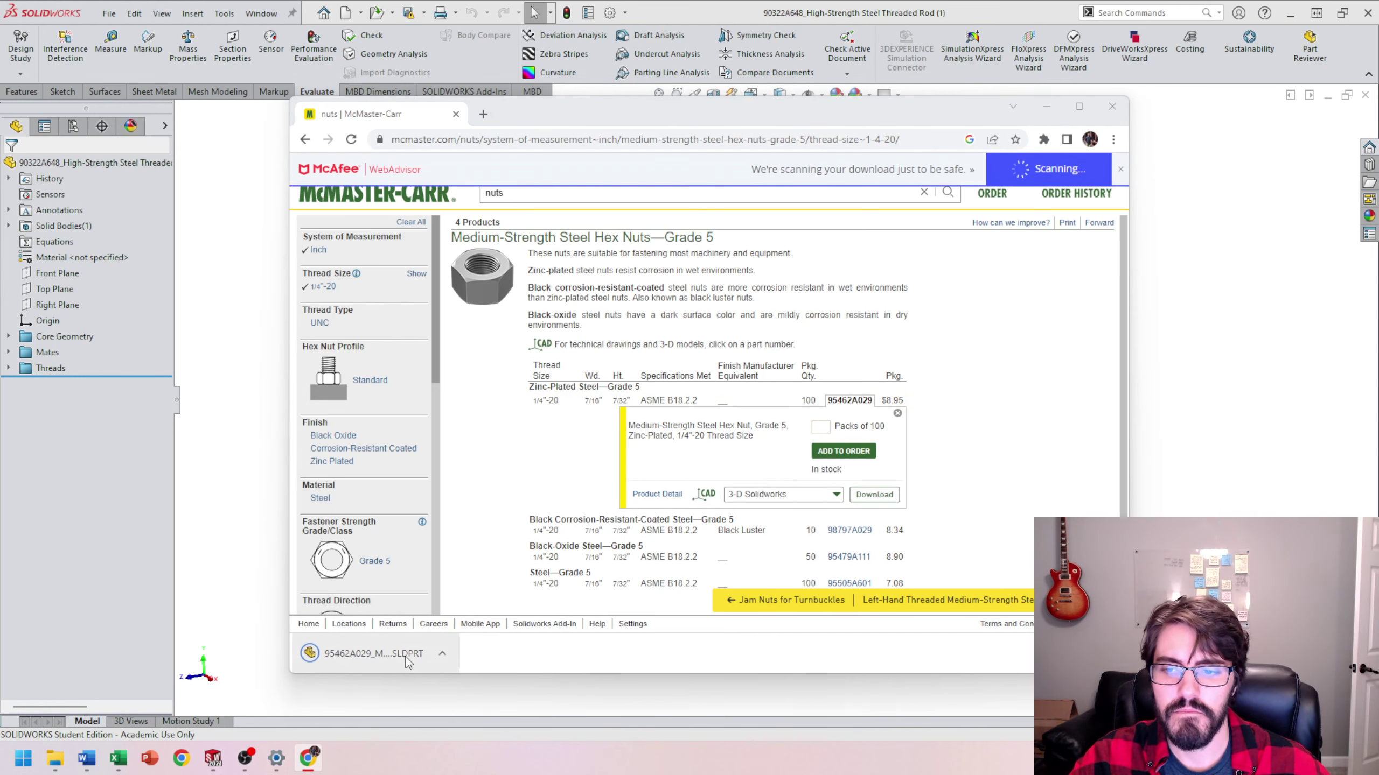
left_click(384, 663)
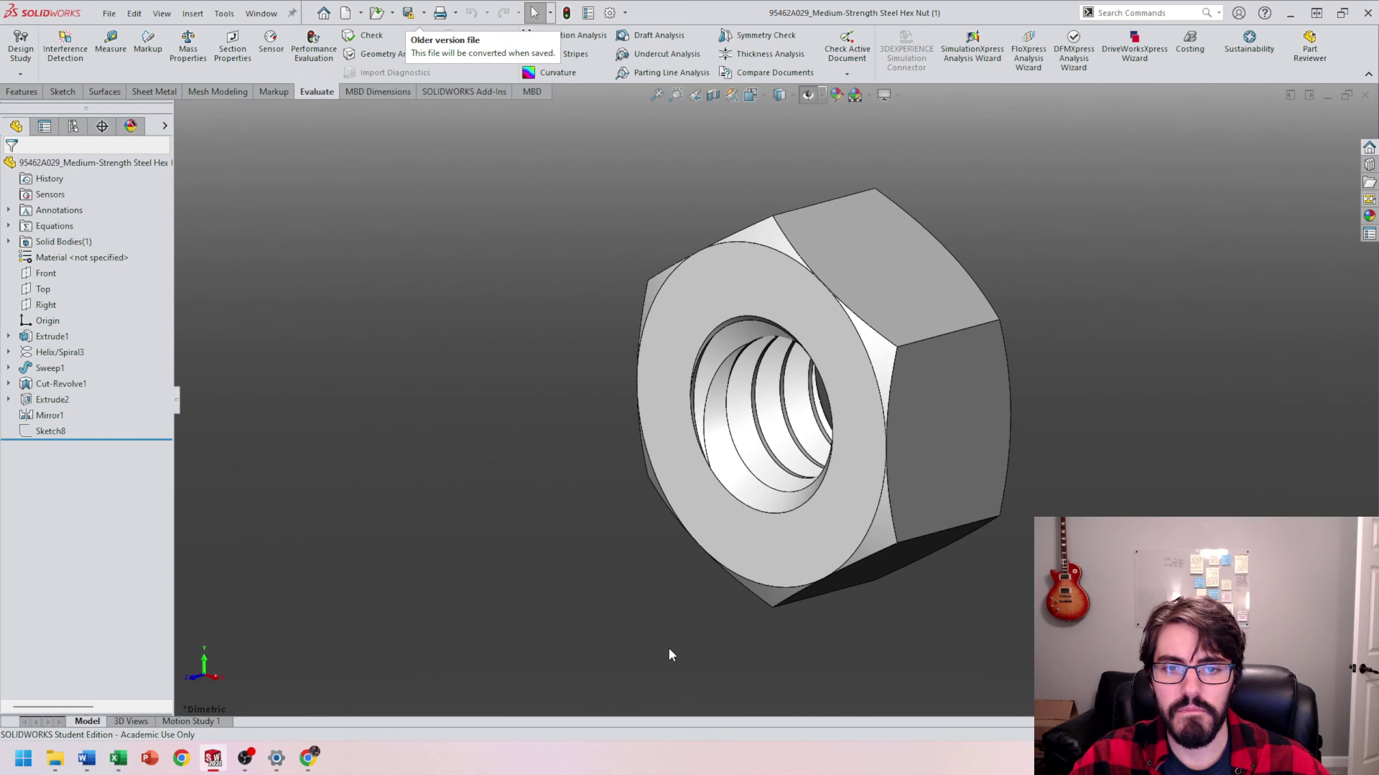
middle_click_drag(927, 441, 753, 345)
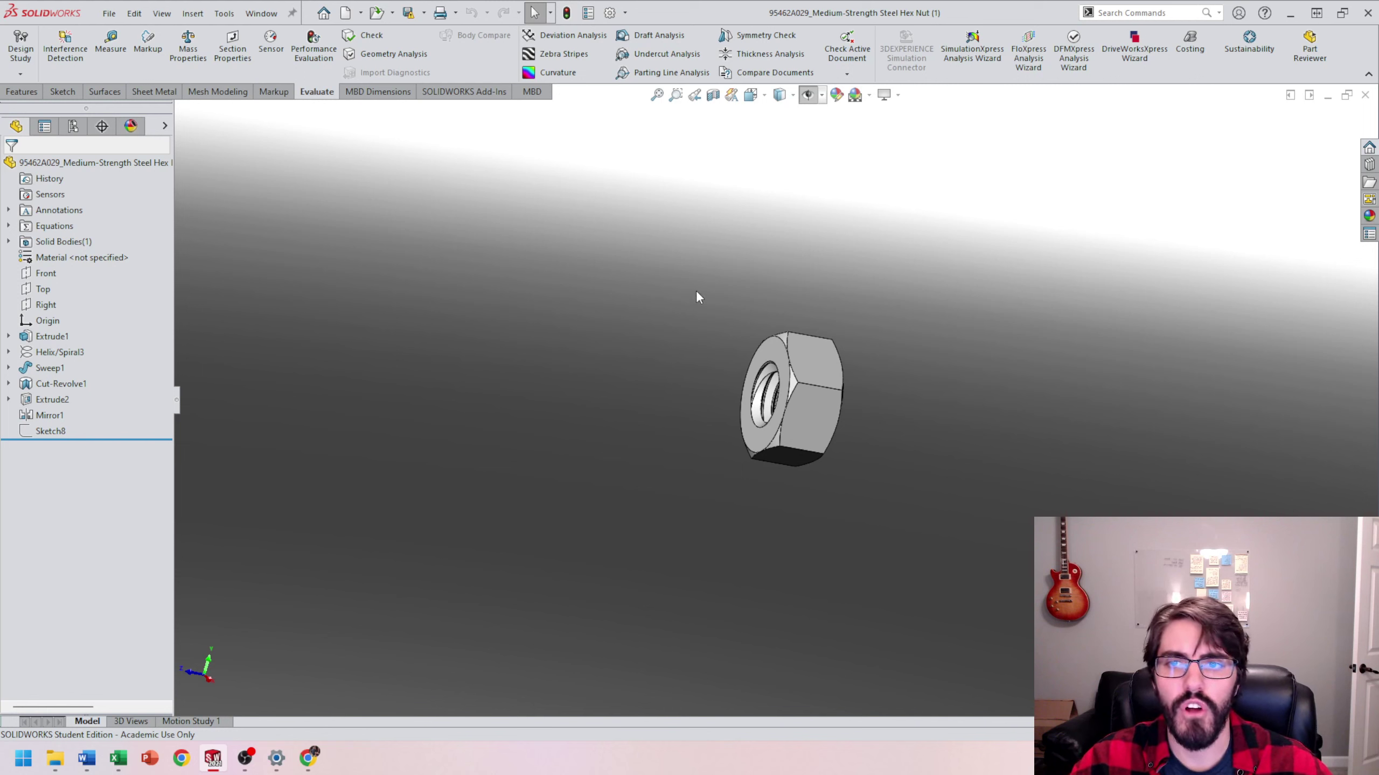
key("ctrl+Tab")
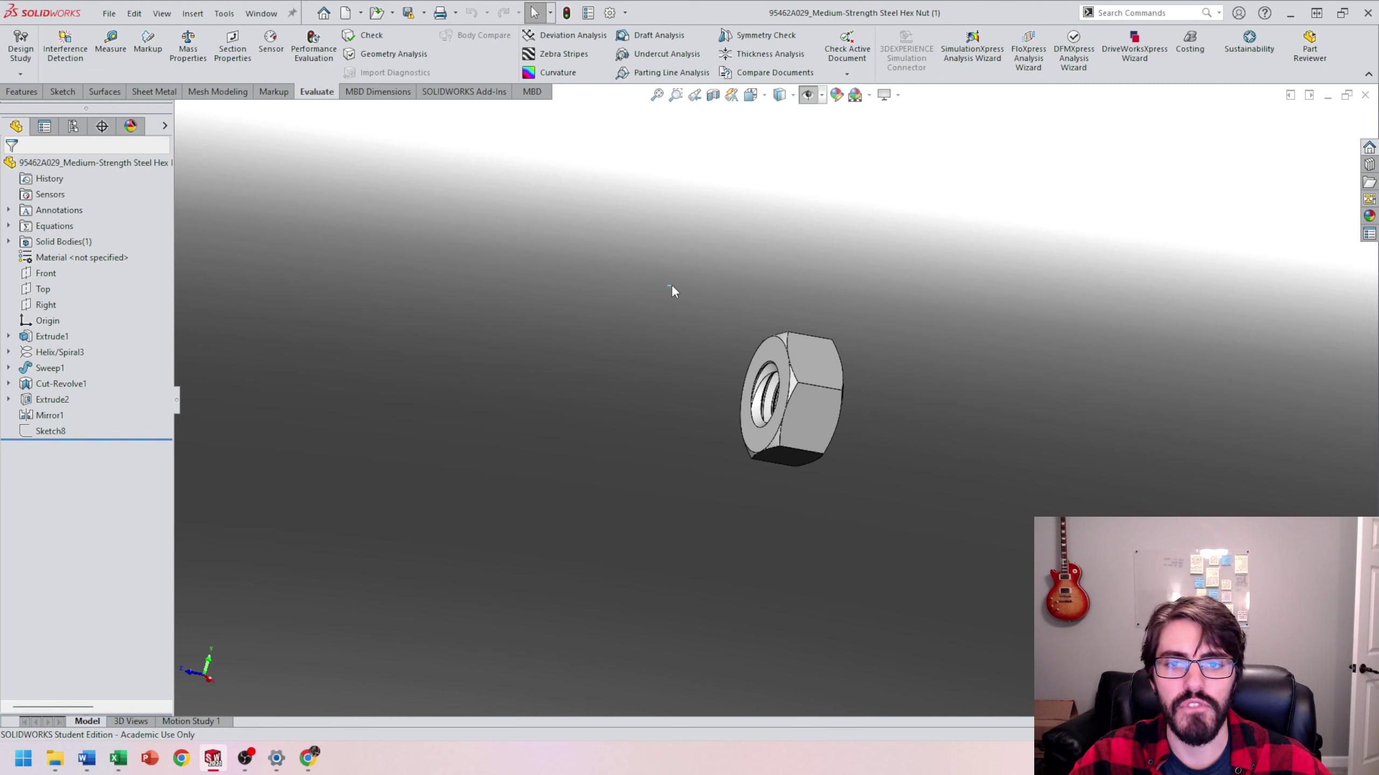
Create a new assembly document
left_click(111, 13)
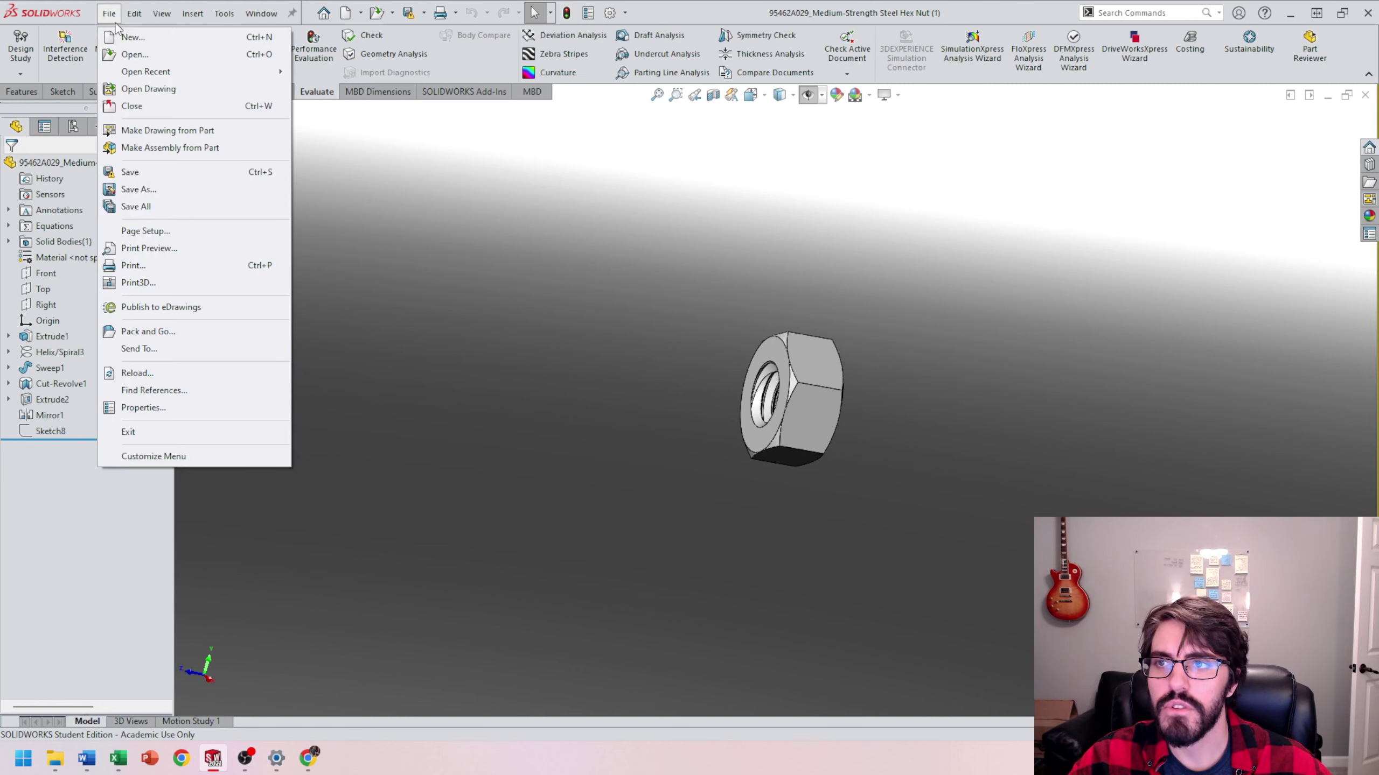
left_click(133, 37)
left_click(700, 304)
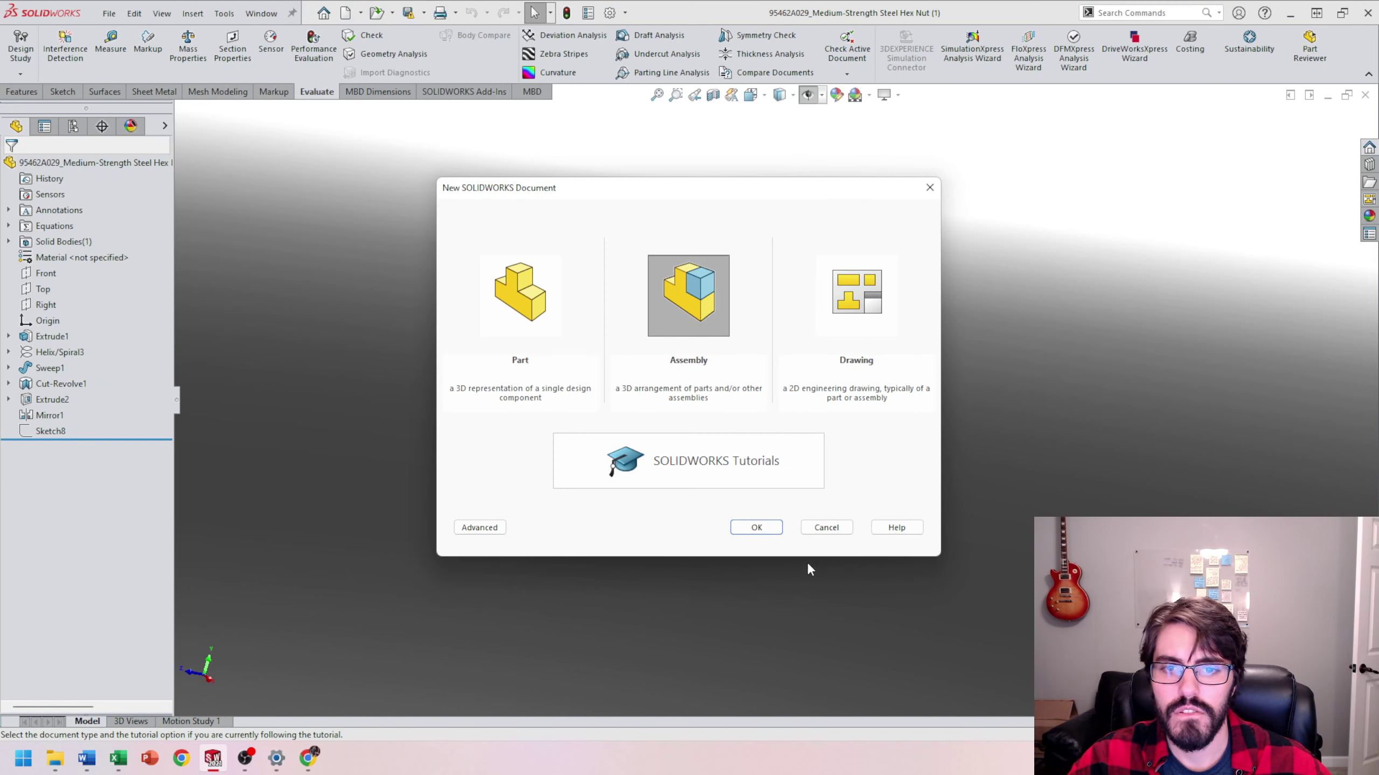
left_click(756, 527)
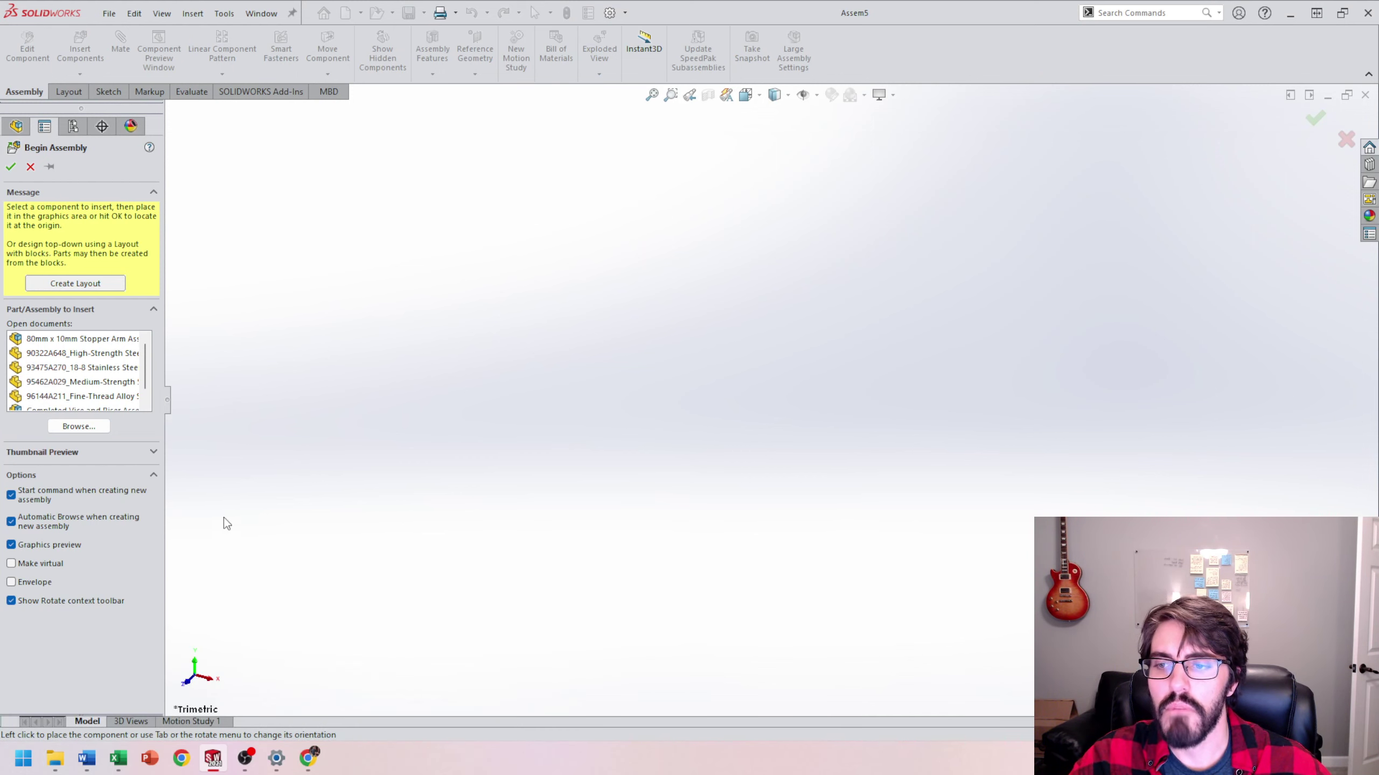
Try to insert the 80mm x 10mm Stopper Arm part from the Stopper Assembly folder in OneDrive Documents
left_click(77, 426)
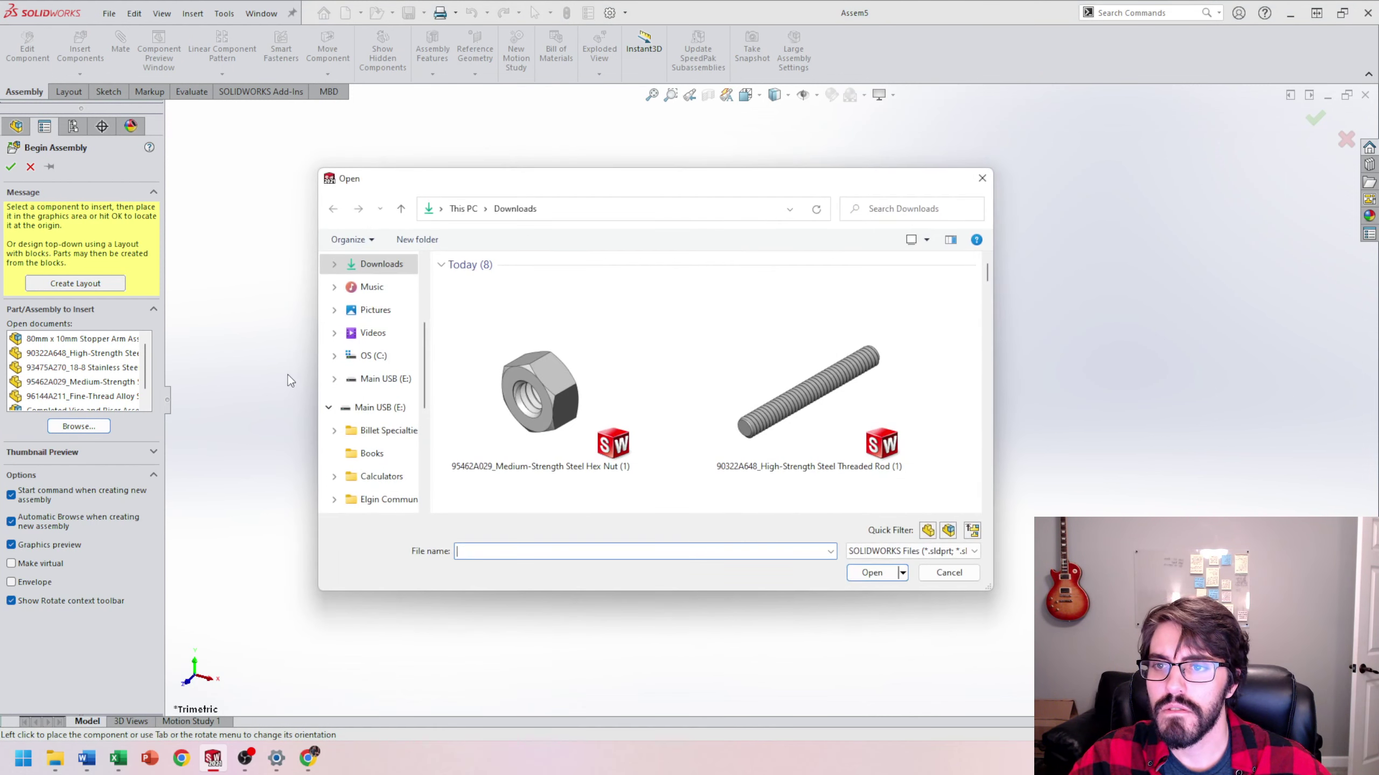
scroll(377, 334, "up", 3)
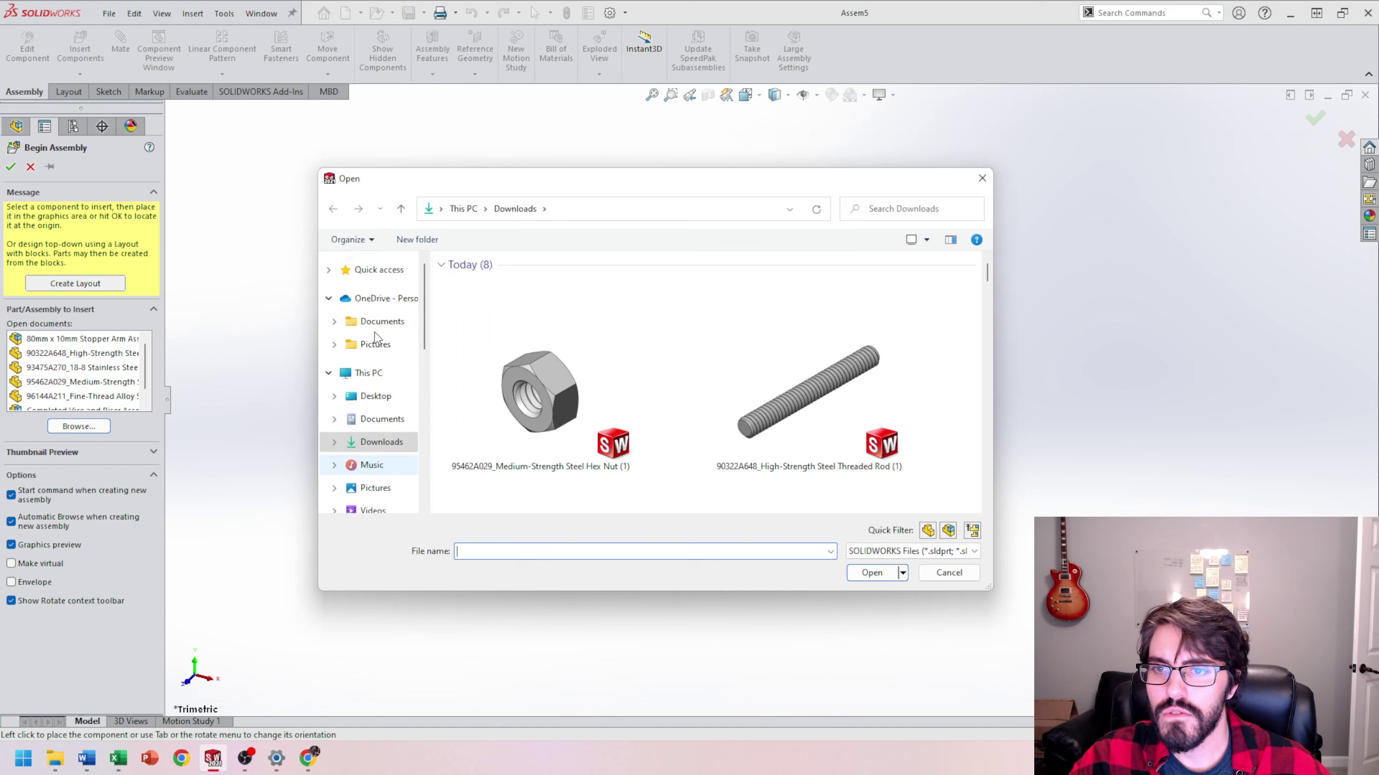
left_click(380, 321)
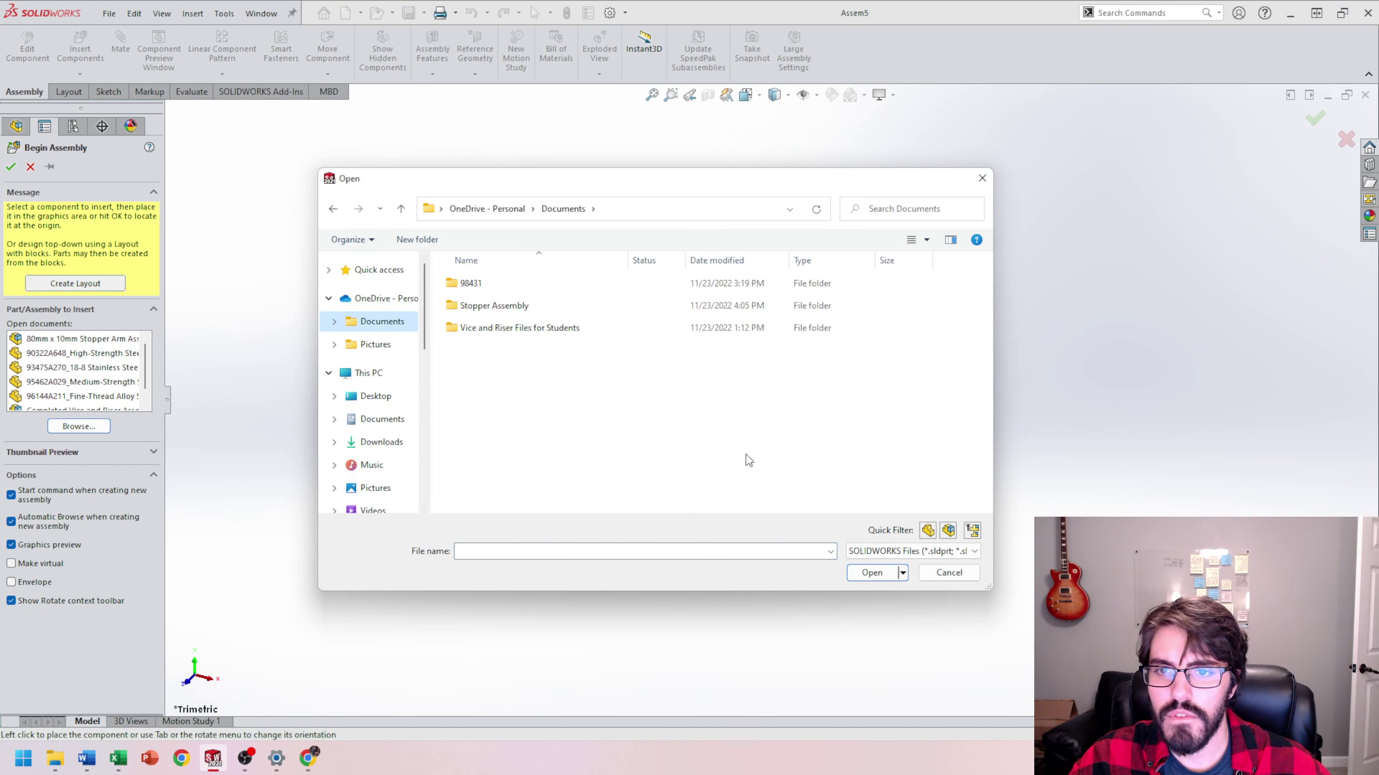
double_click(523, 307)
left_click(508, 288)
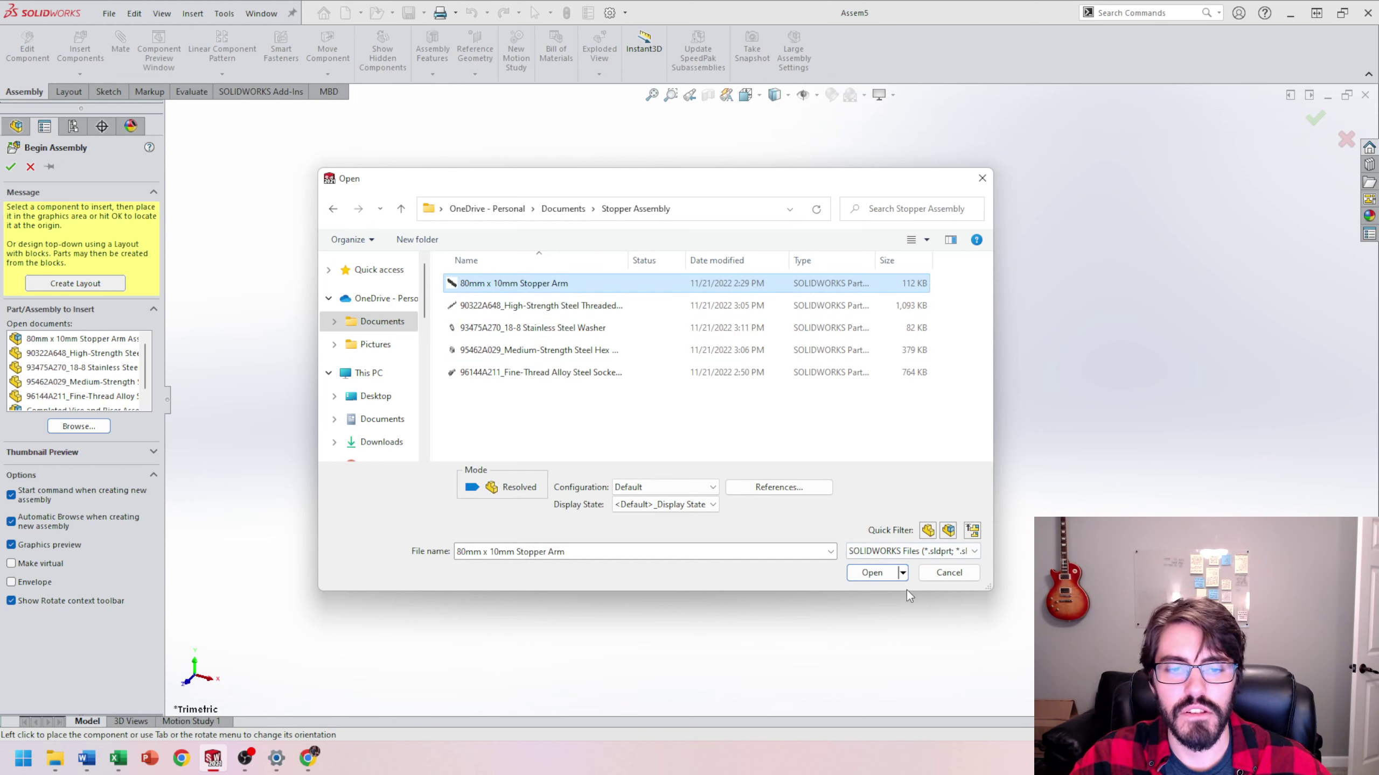
left_click(872, 573)
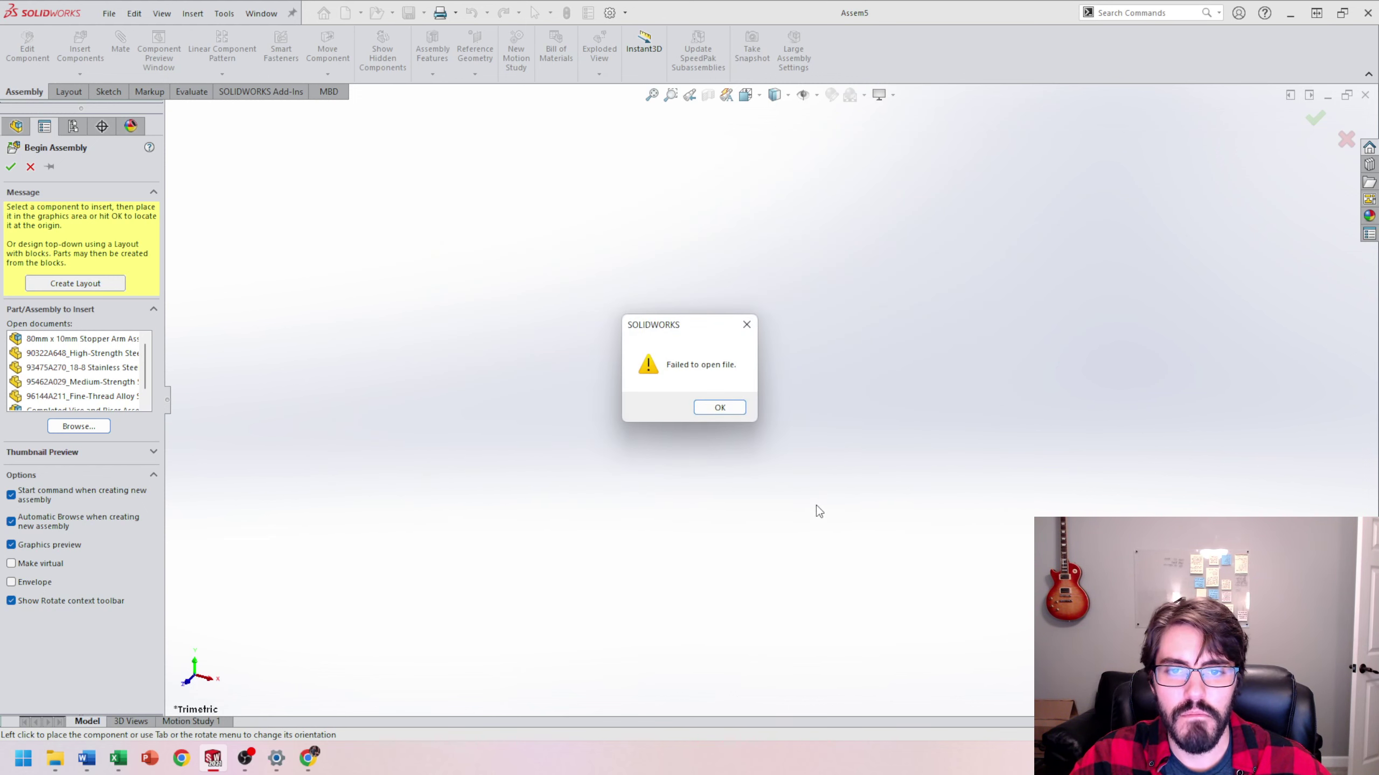
left_click(726, 409)
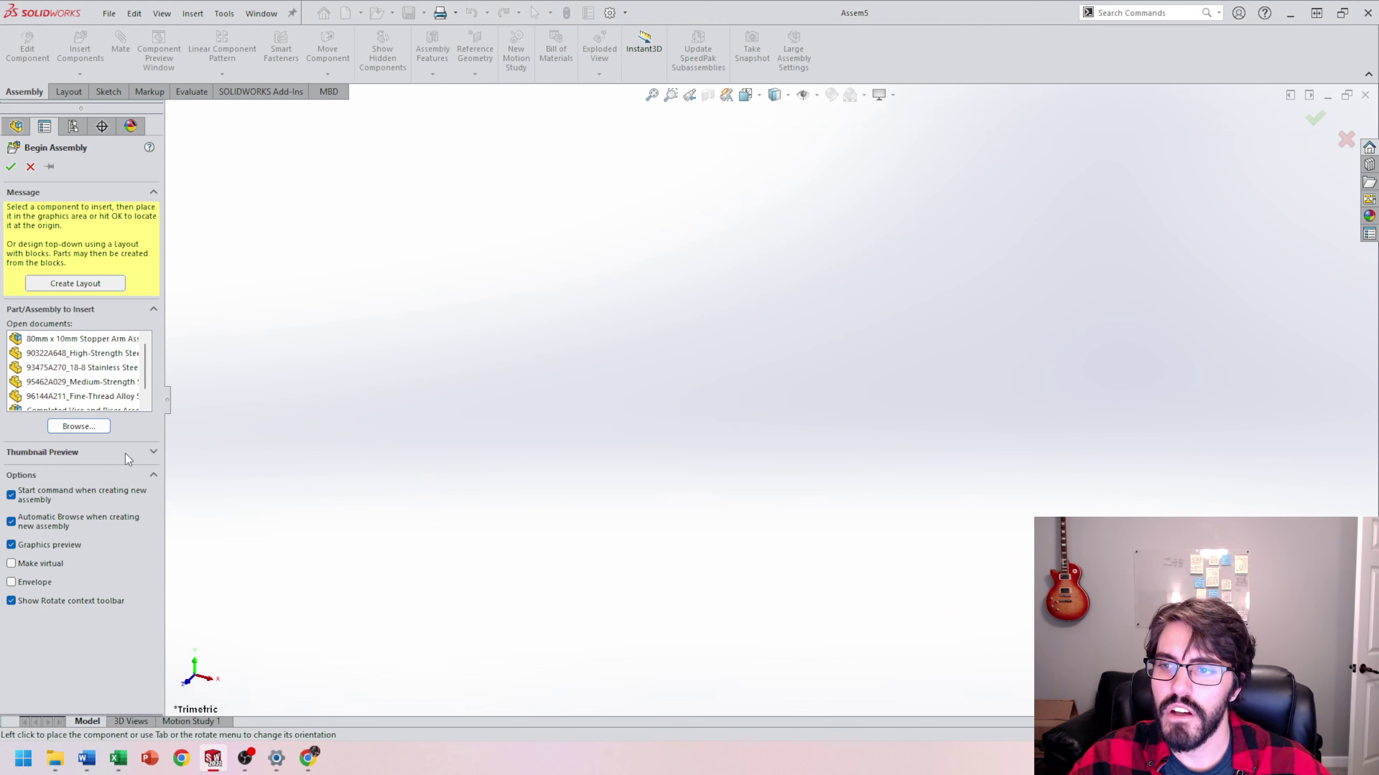
Retry inserting the 80mm x 10mm Stopper Arm part with the file type filter set to All Files
left_click(67, 428)
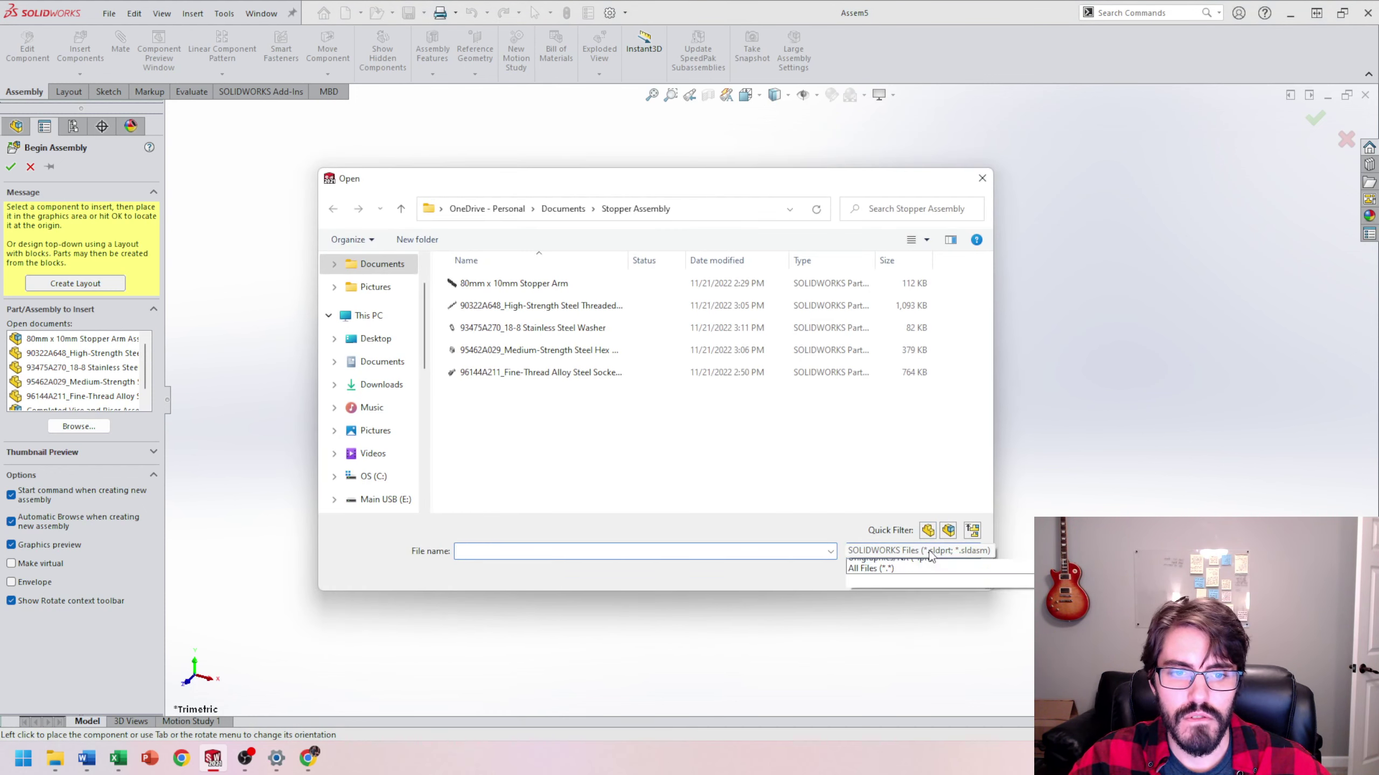
left_click(974, 552)
left_click(890, 706)
double_click(489, 289)
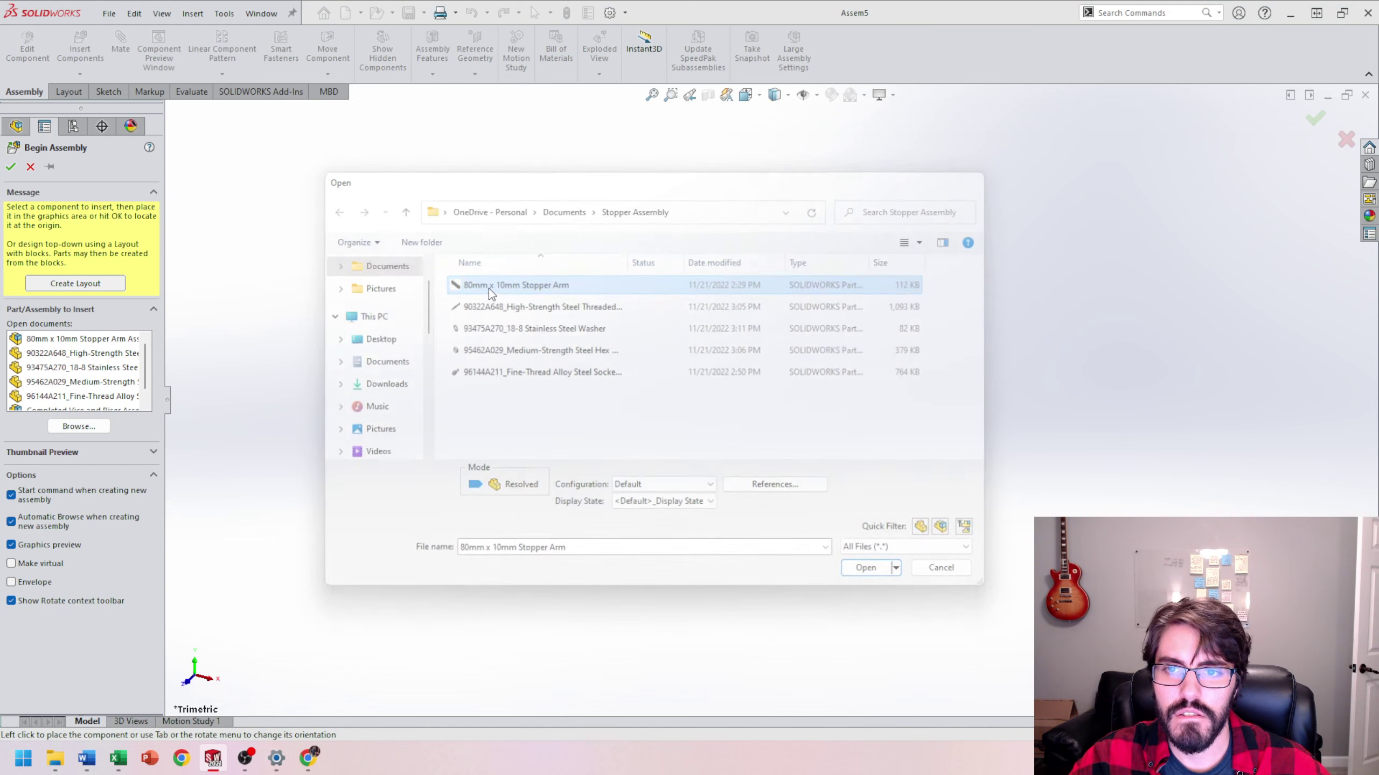
left_click(717, 407)
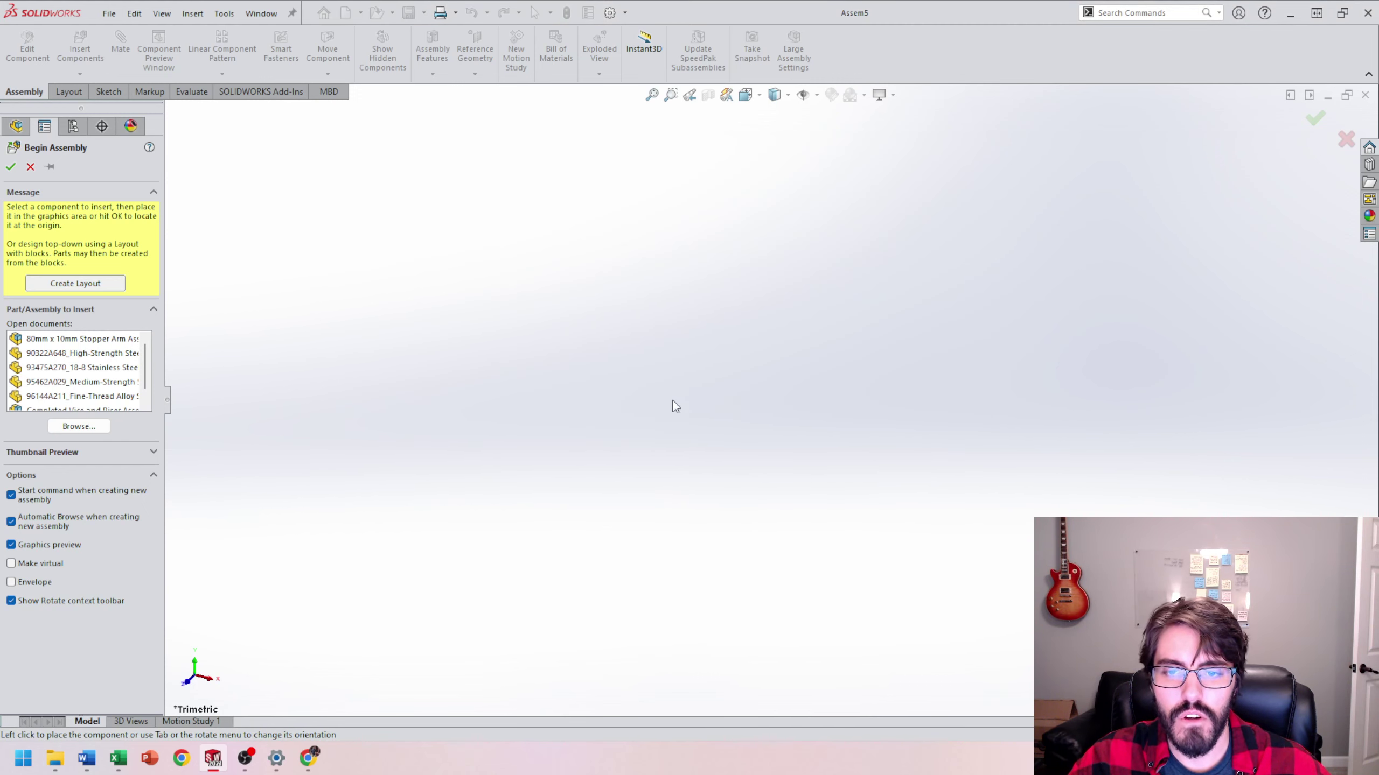
Cancel the component insertion and close the open 80mm x 10mm Stopper Arm Assembly, returning to the new empty assembly
left_click(30, 168)
key("ctrl+Tab")
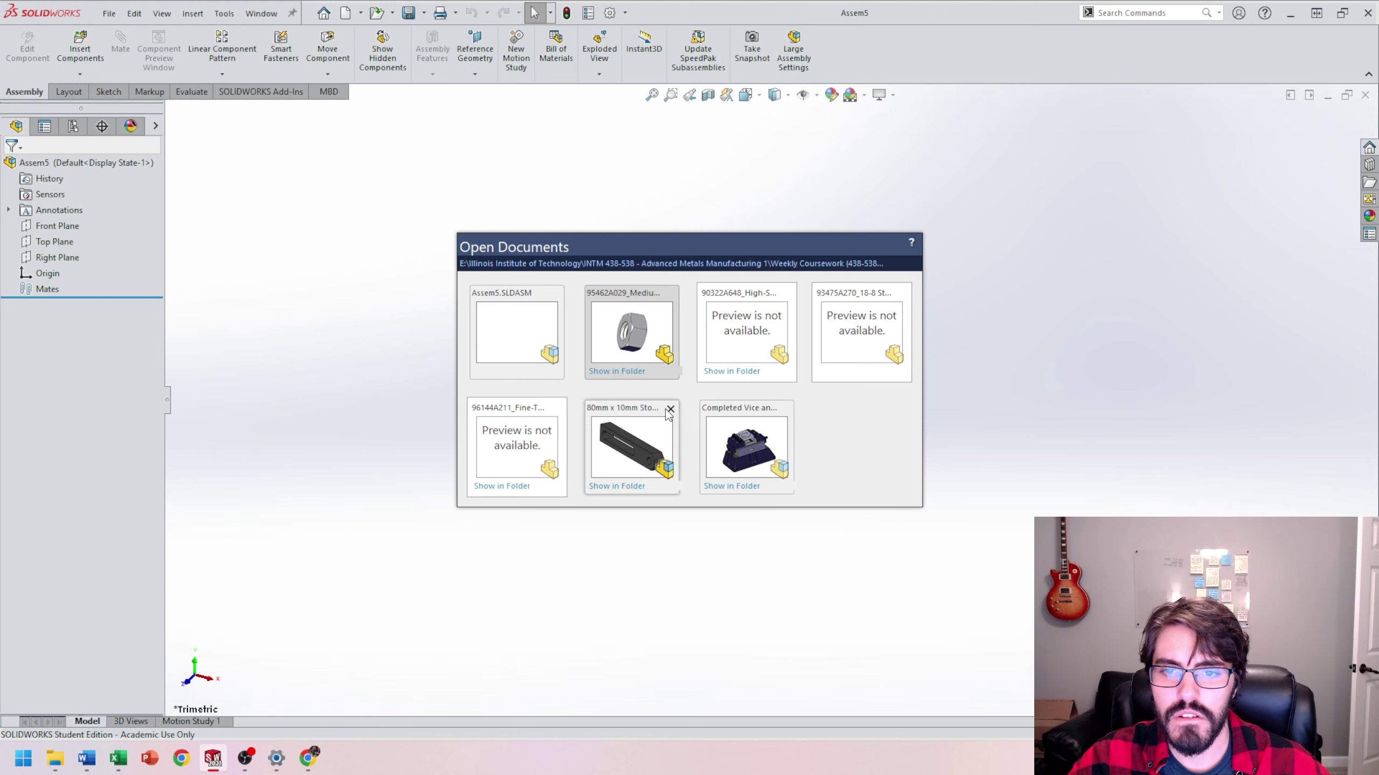
left_click(678, 411)
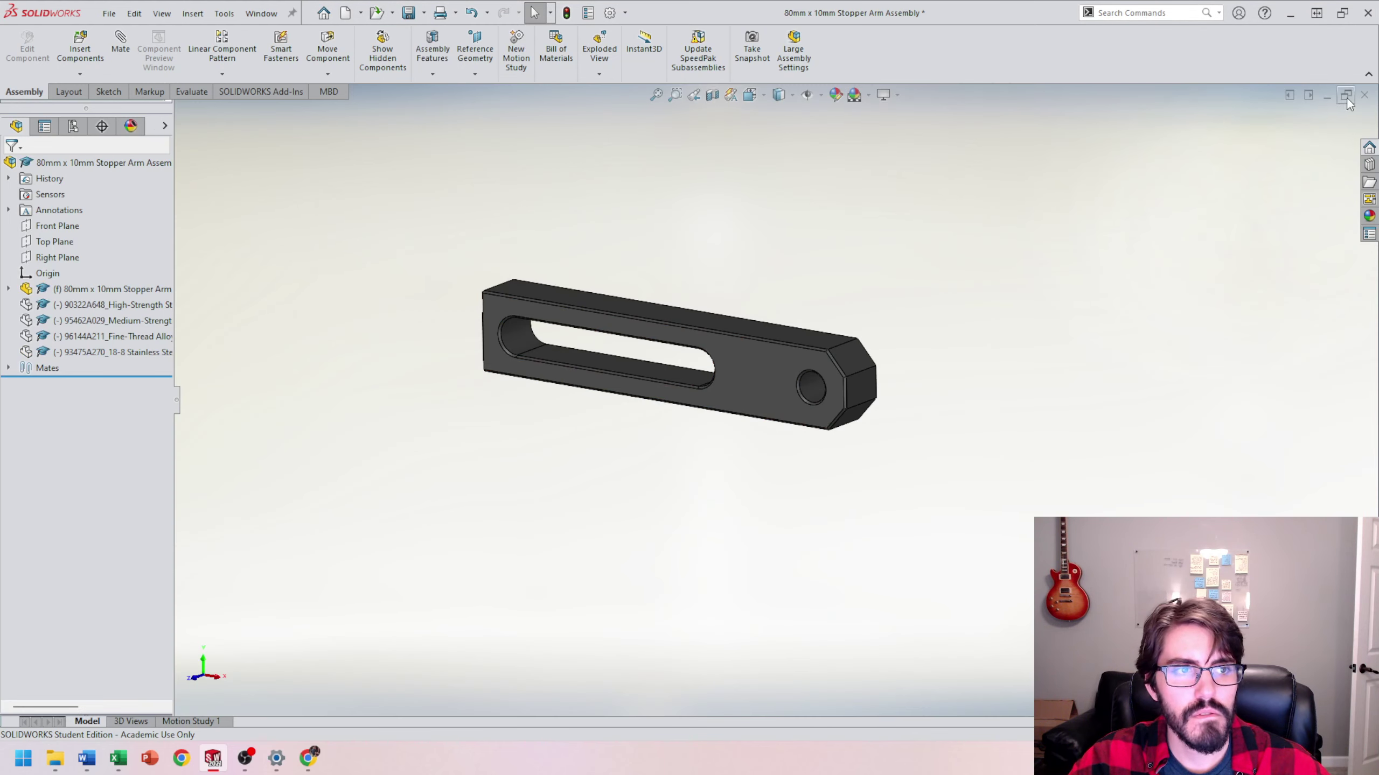
left_click(1364, 95)
left_click(640, 394)
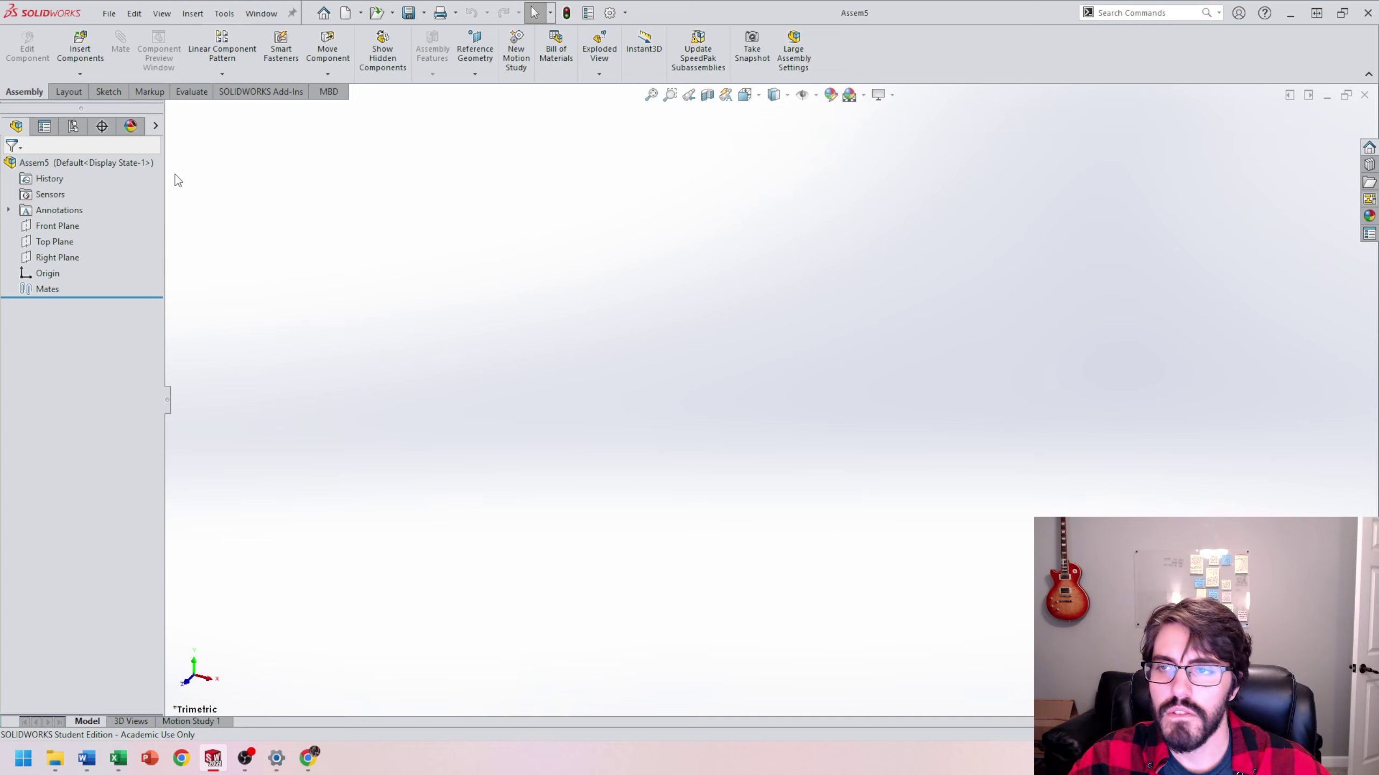
Insert the 80mm x 10mm Stopper Arm part from the Stopper Assembly folder at the assembly origin
left_click(81, 55)
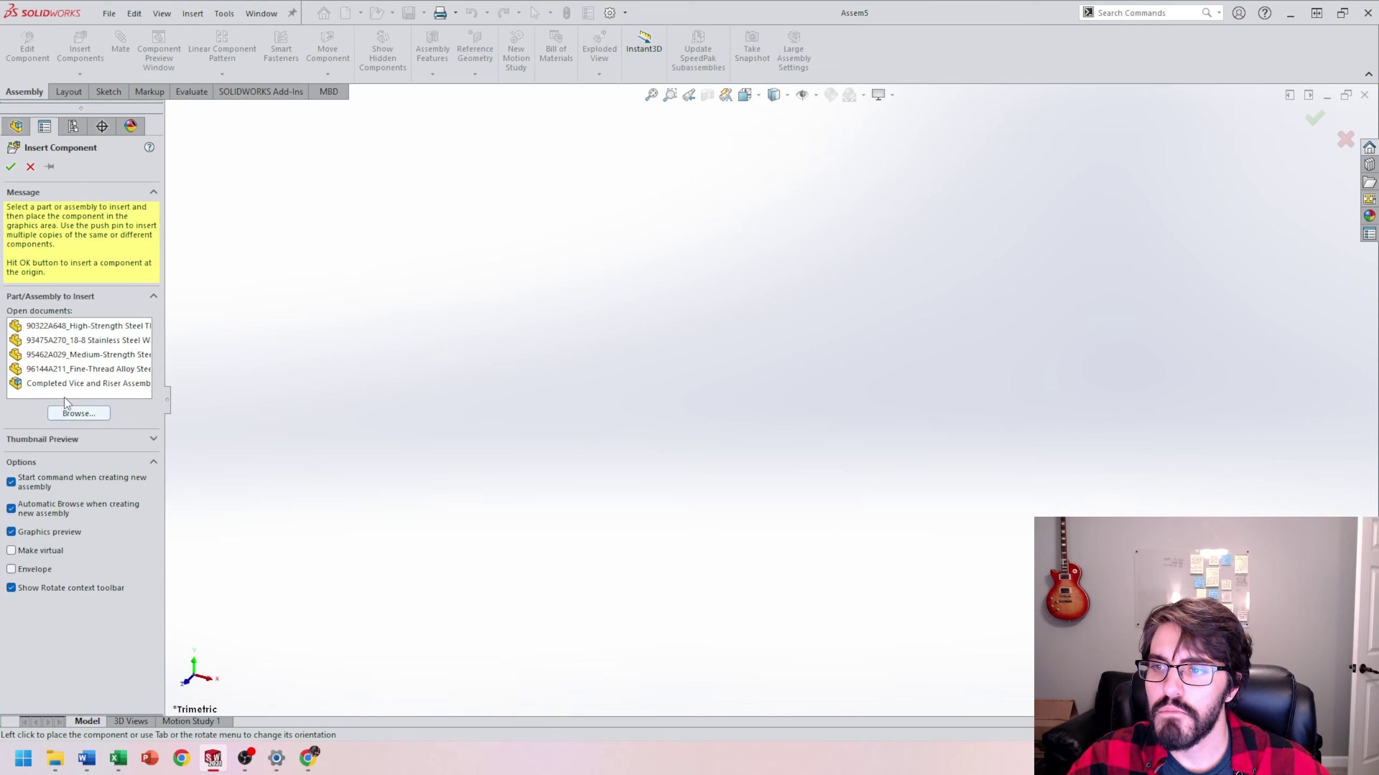
left_click(78, 413)
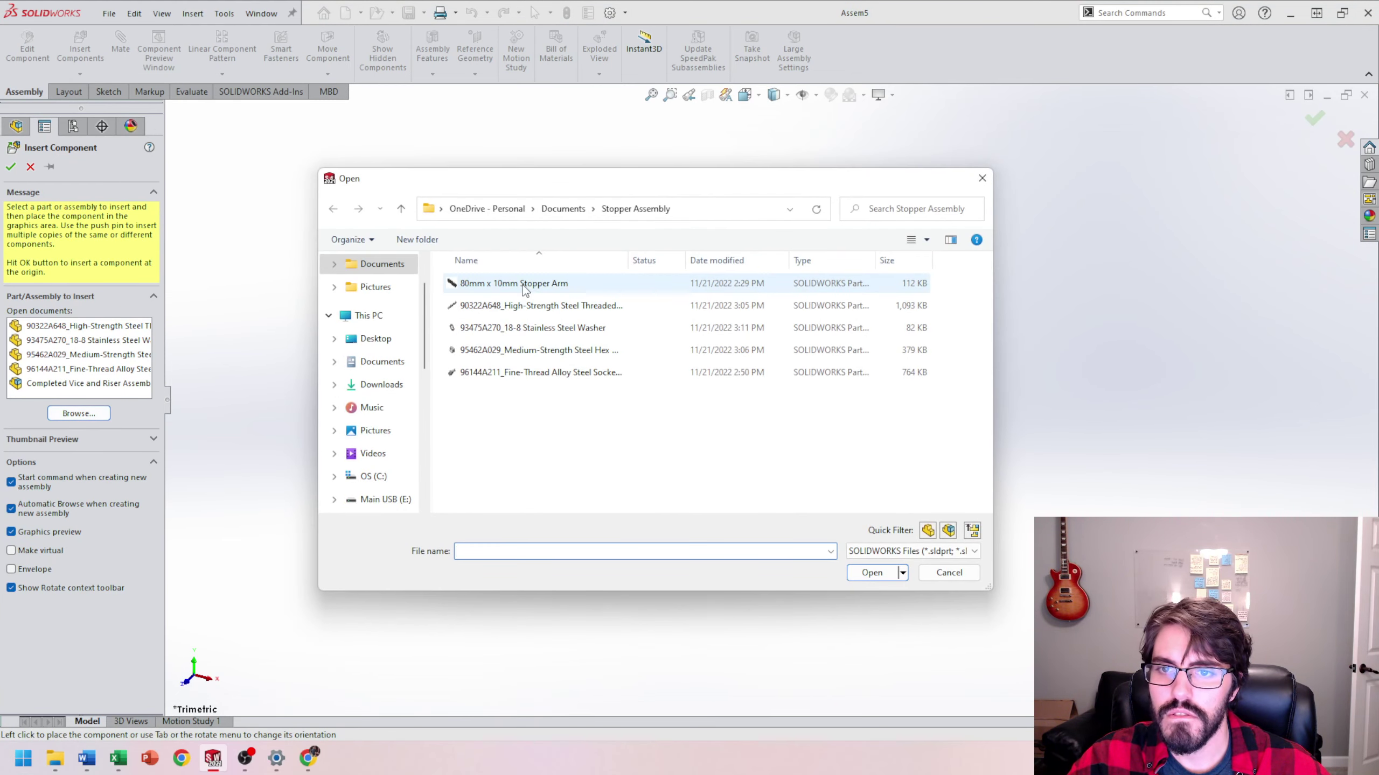
left_click(522, 284)
left_click(871, 573)
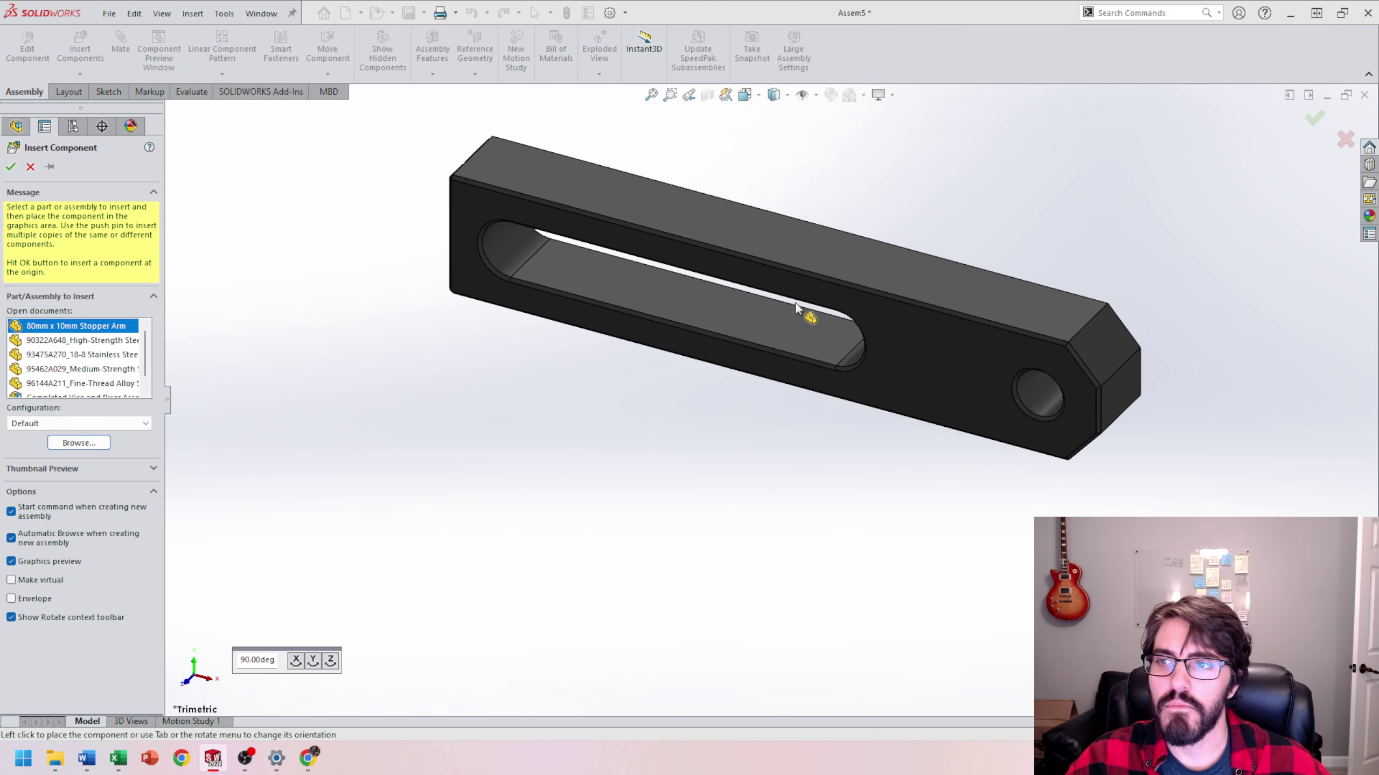
left_click(11, 168)
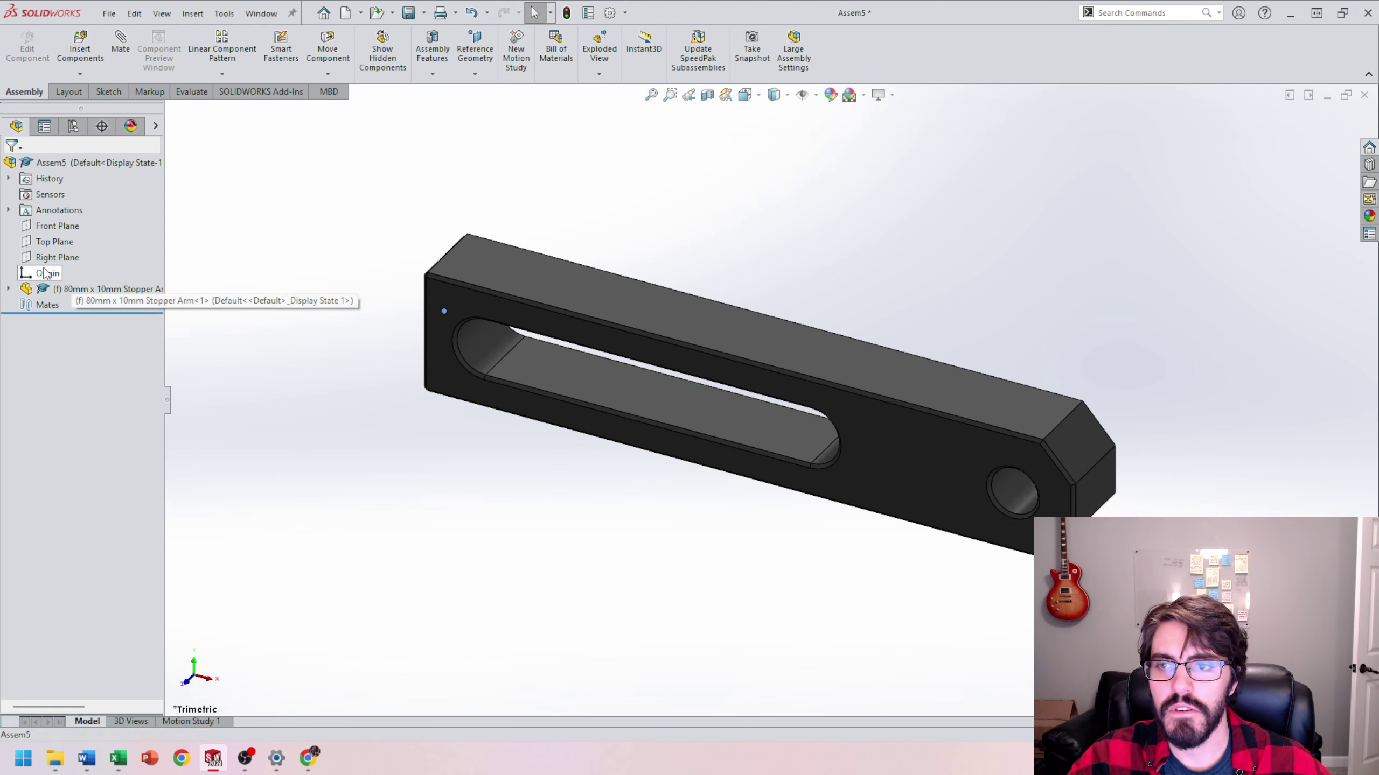
left_click(26, 243)
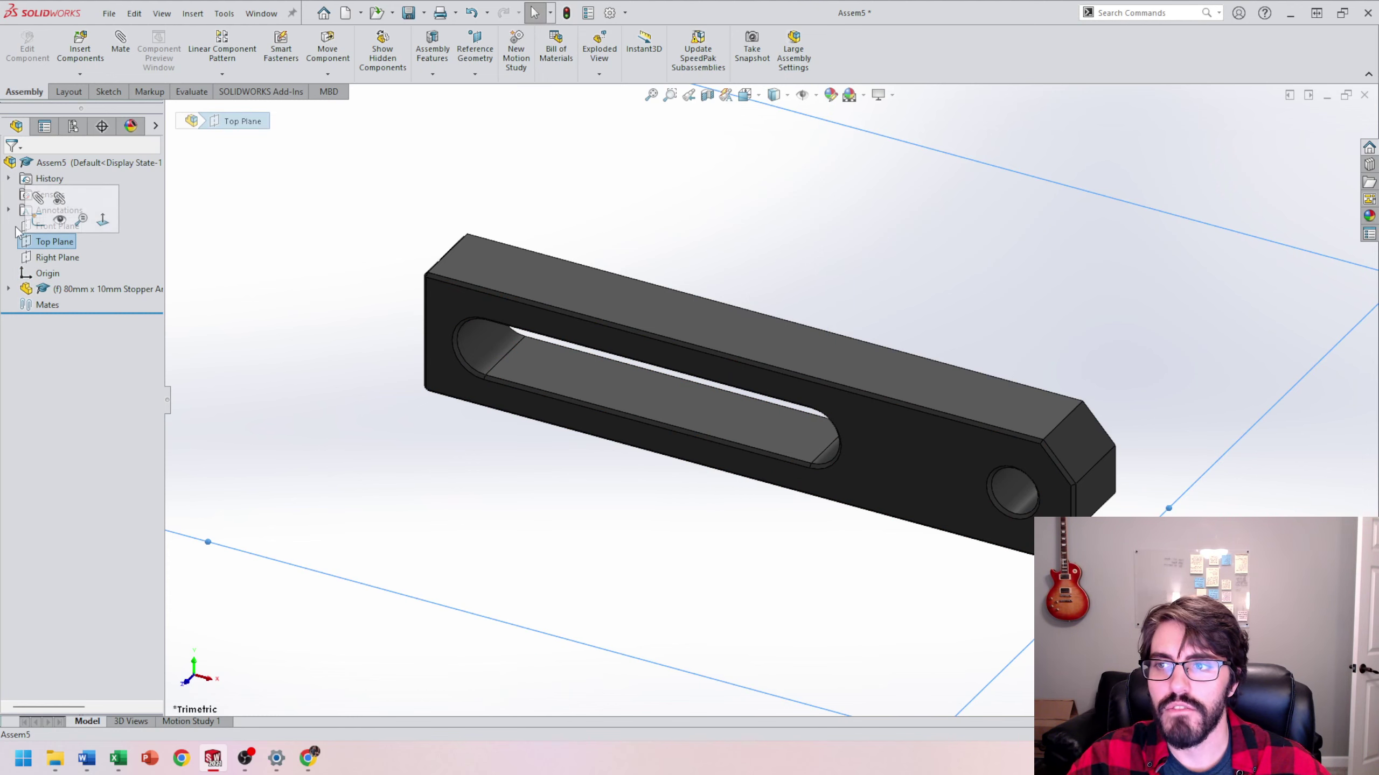
scroll(593, 385, "up", 3)
left_click(54, 226)
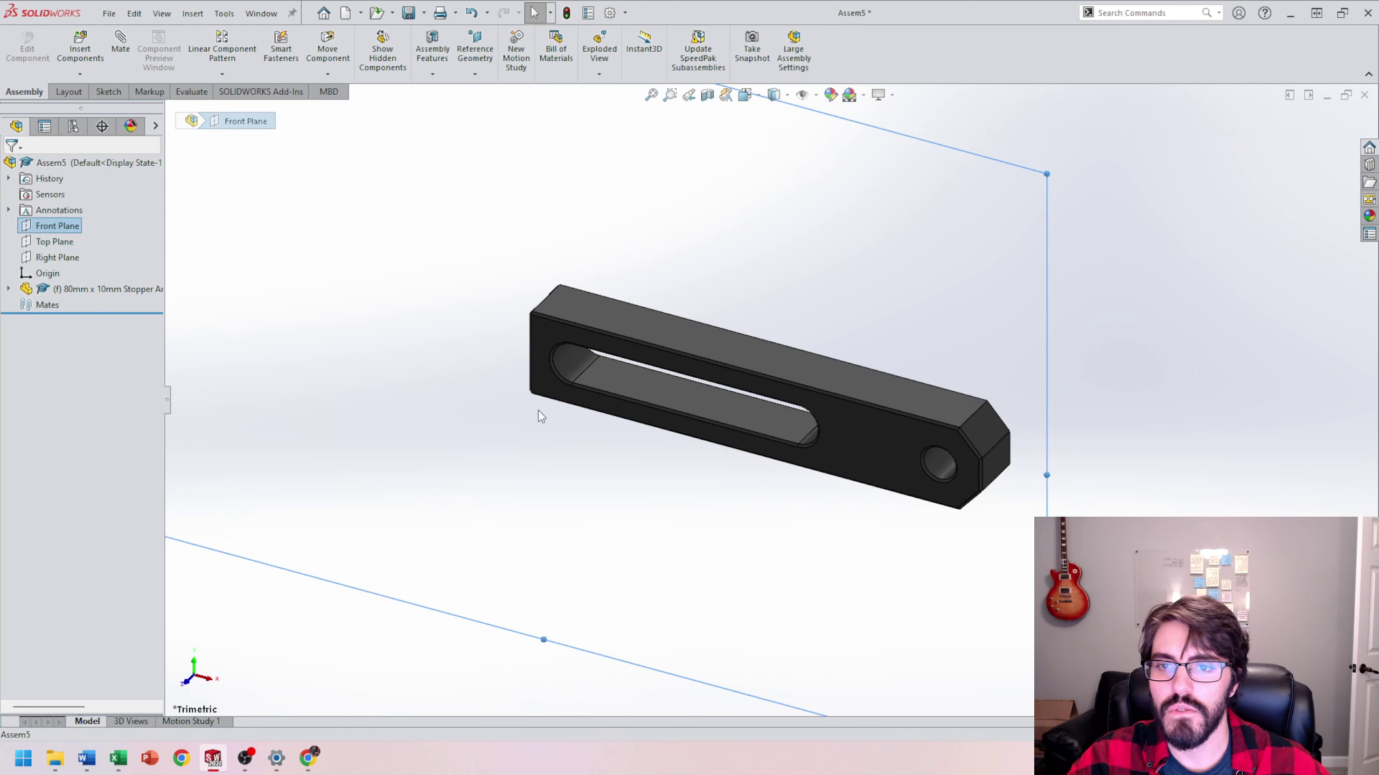
middle_click_drag(538, 410, 486, 293)
left_click(352, 247)
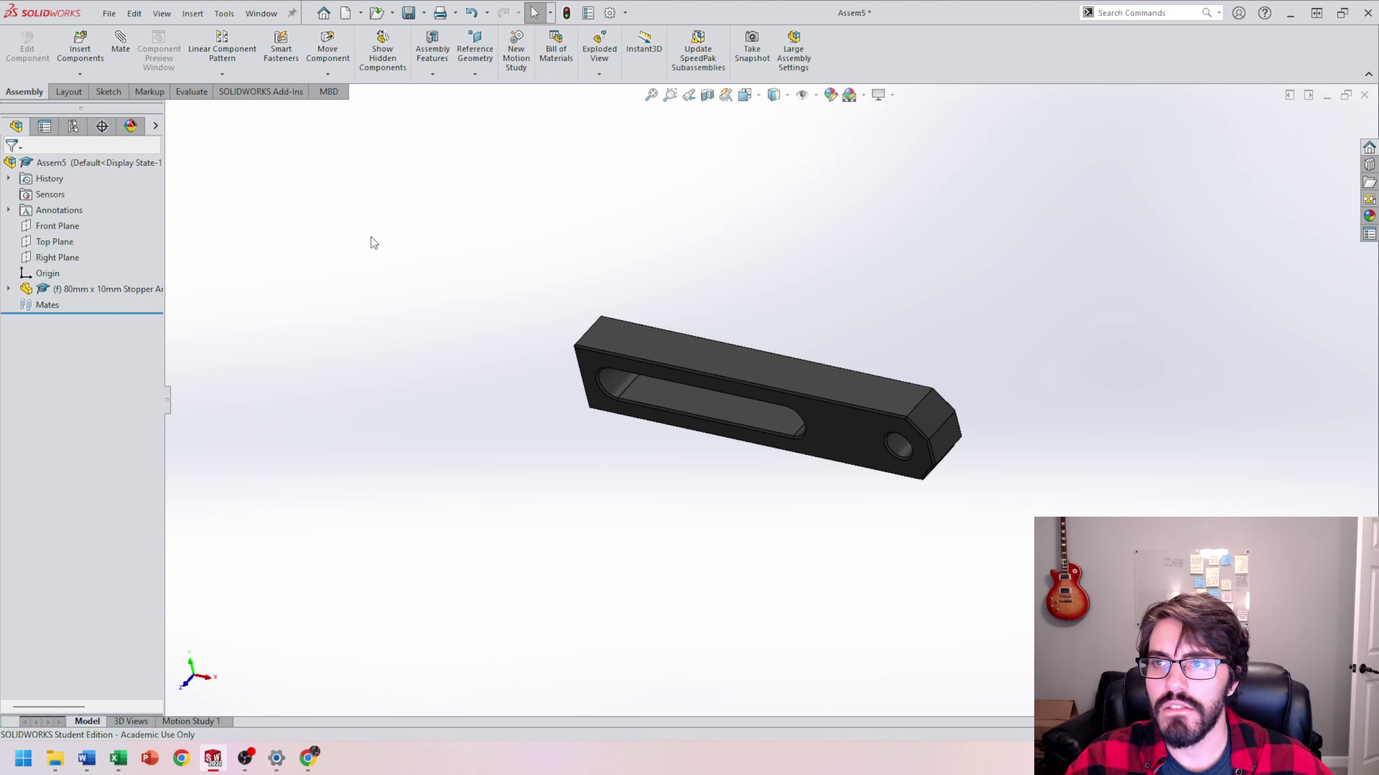
Insert the 90322A648 high-strength steel threaded rod and the 93475A270 18-8 stainless steel washer beside the stopper arm
left_click(80, 46)
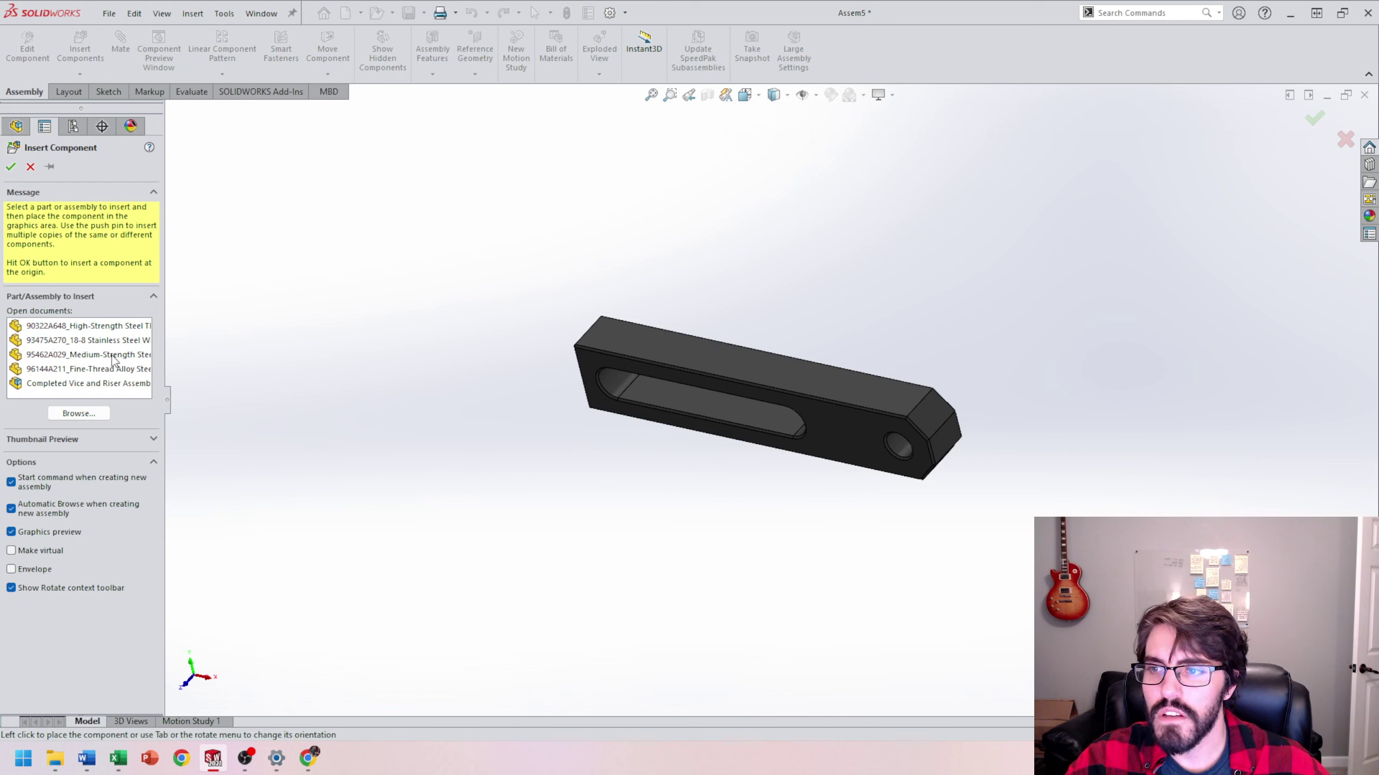
left_click(65, 326)
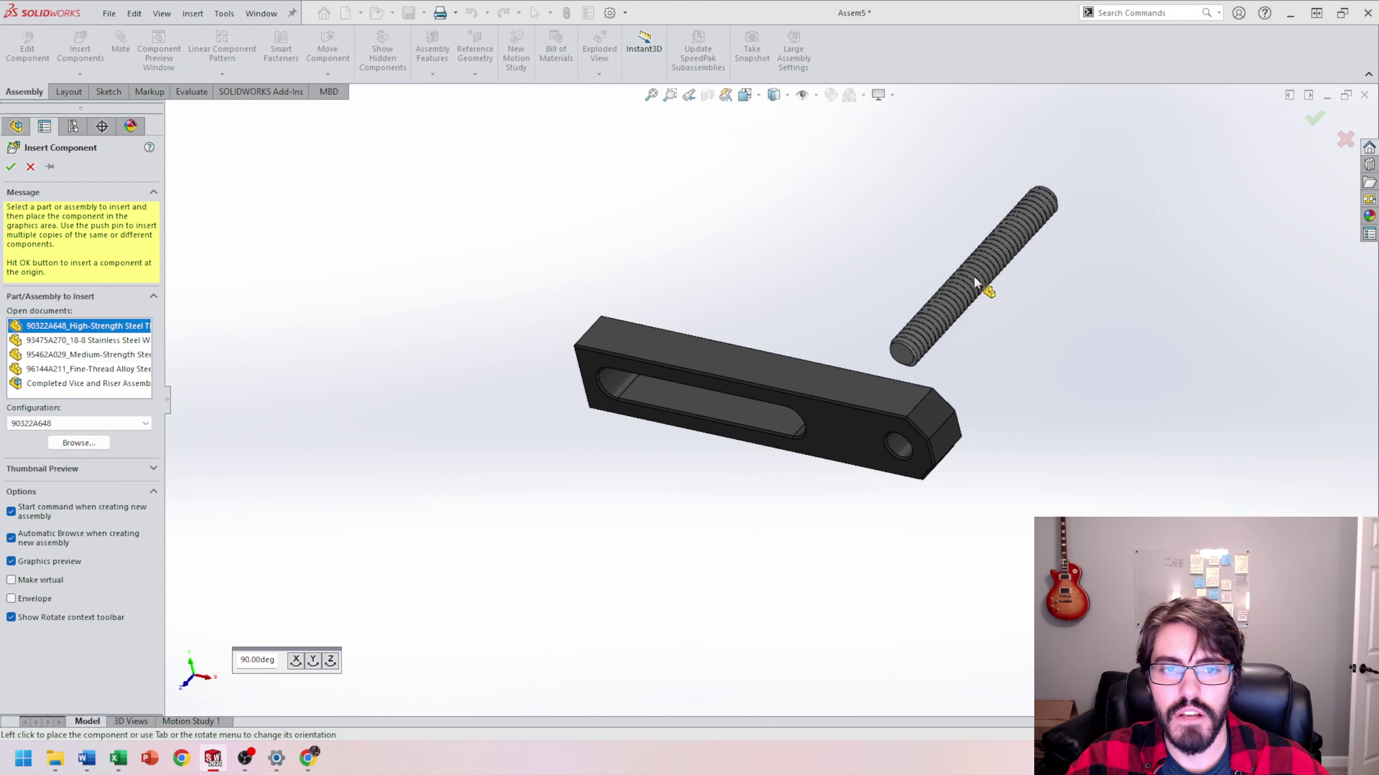
left_click(976, 282)
left_click(100, 49)
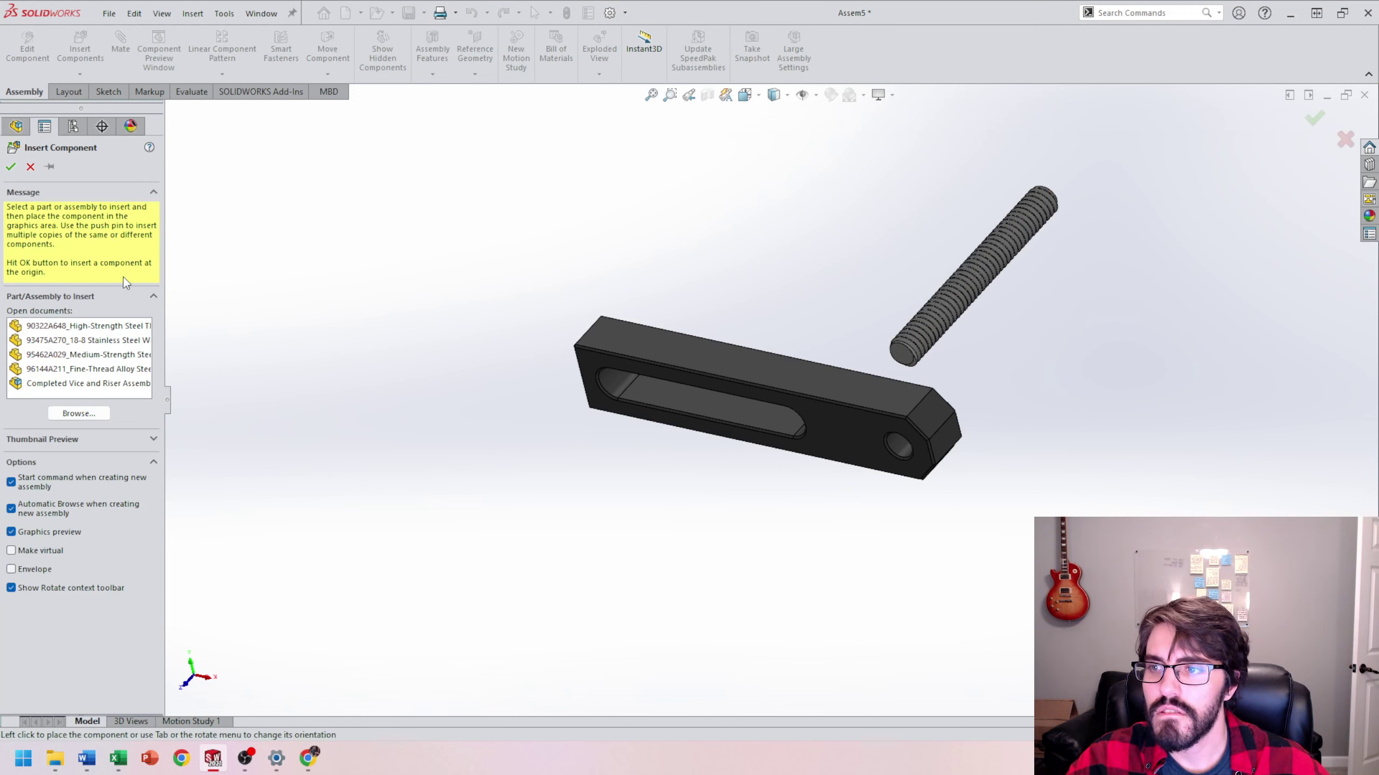
left_click(79, 341)
left_click(1053, 365)
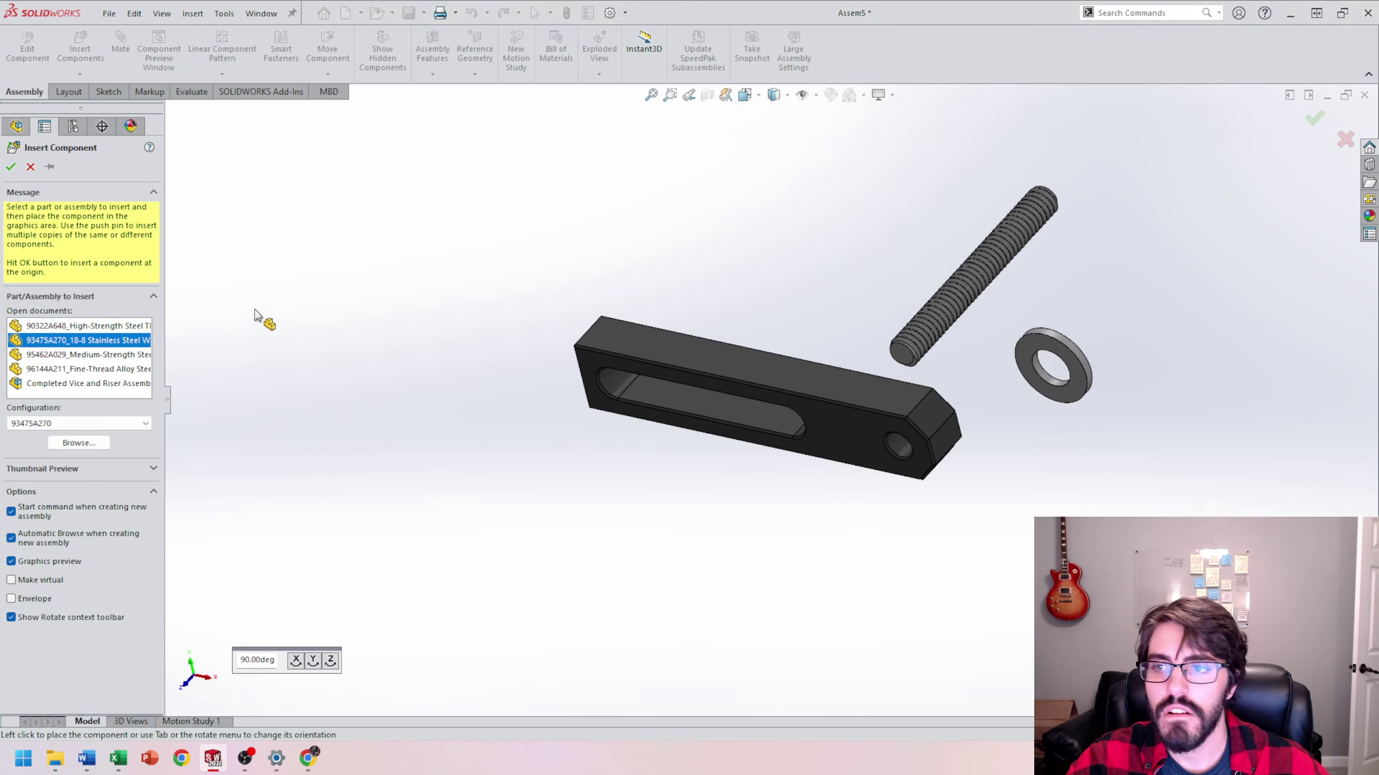
Insert the 95462A029 medium-strength steel hex nut and the 96144A211 fine-thread alloy steel socket head screw above the arm
left_click(80, 48)
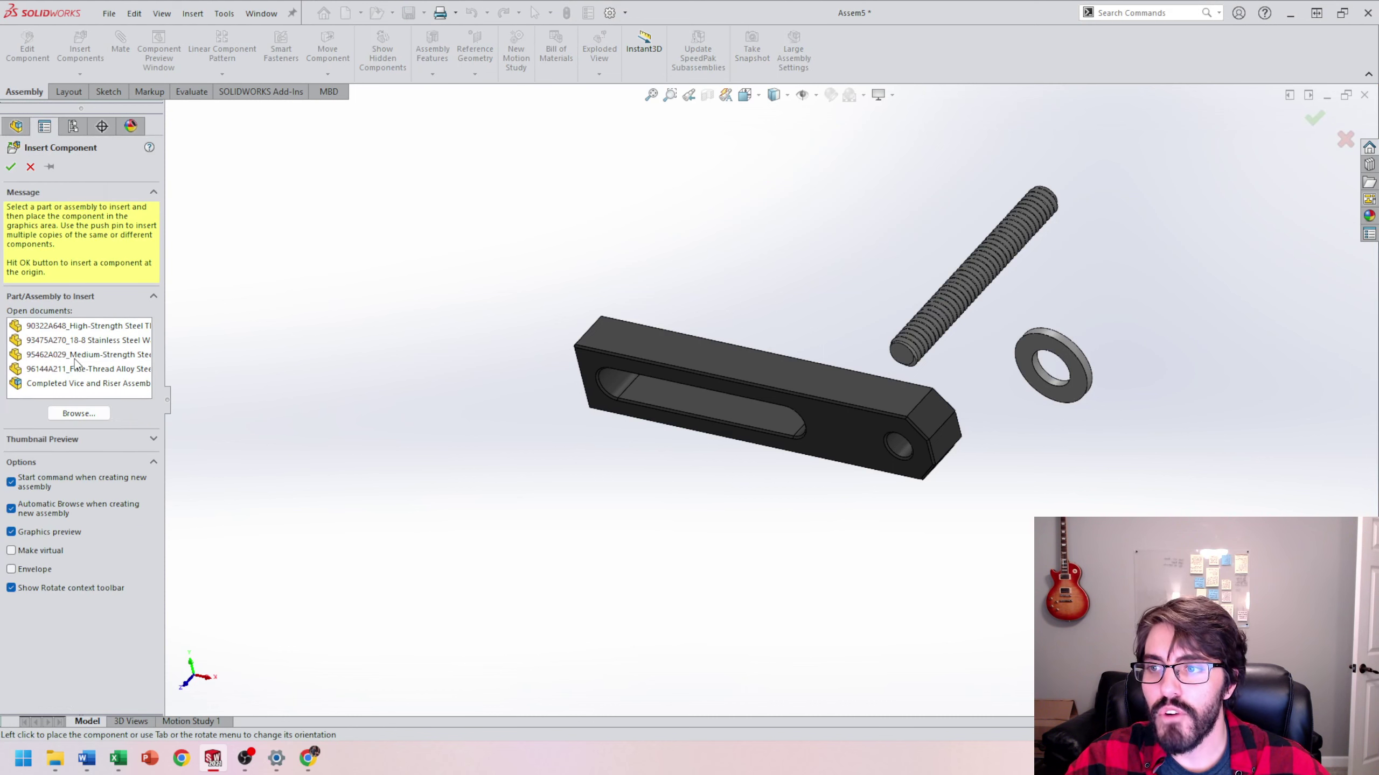
left_click(75, 356)
left_click(746, 252)
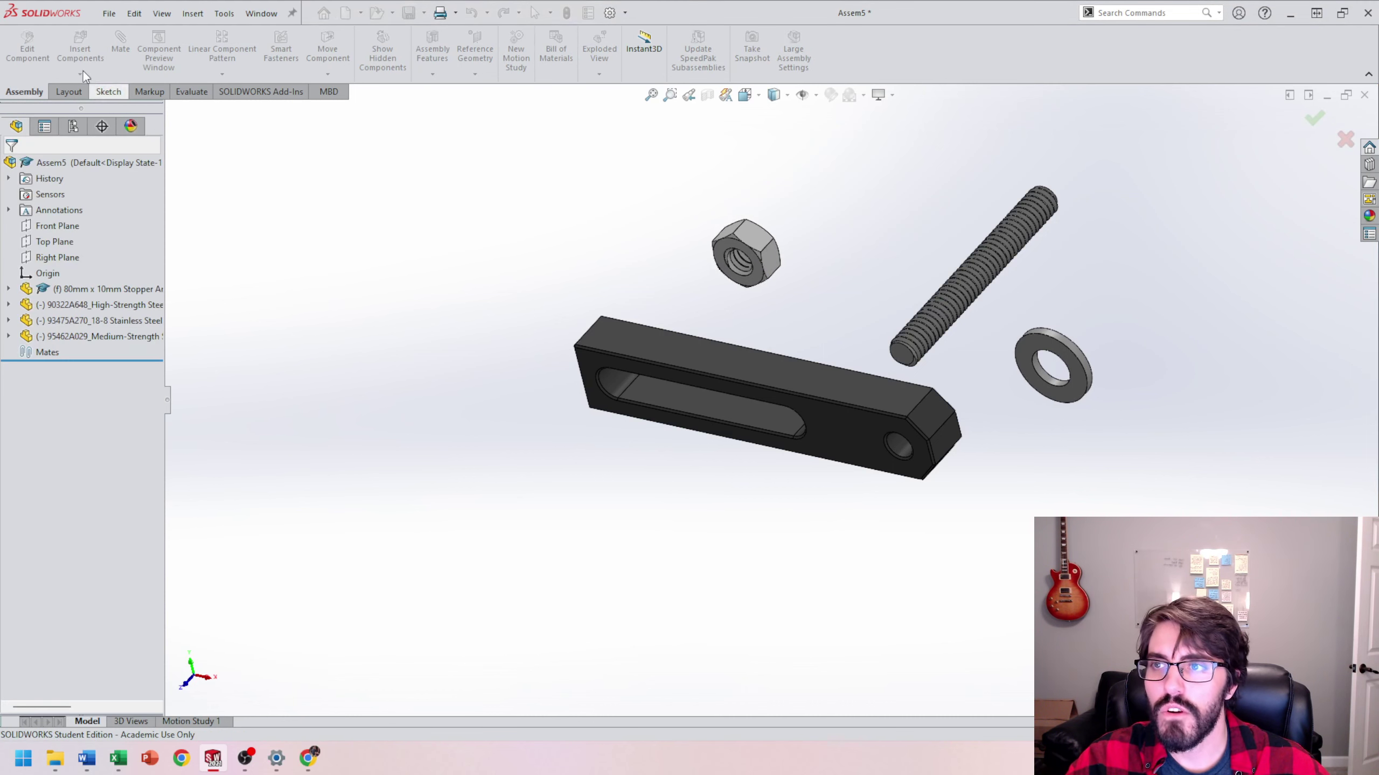
left_click(81, 53)
left_click(49, 369)
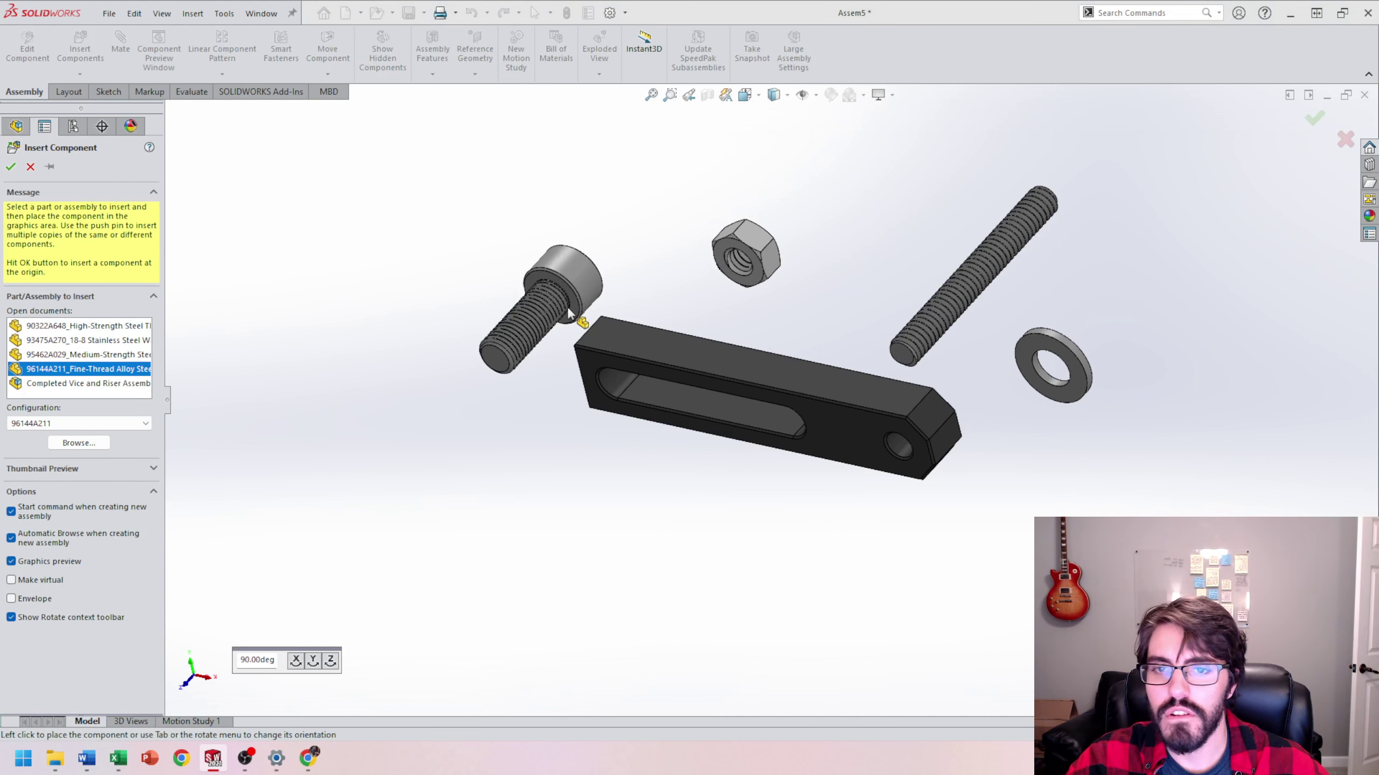
left_click(711, 179)
key("z")
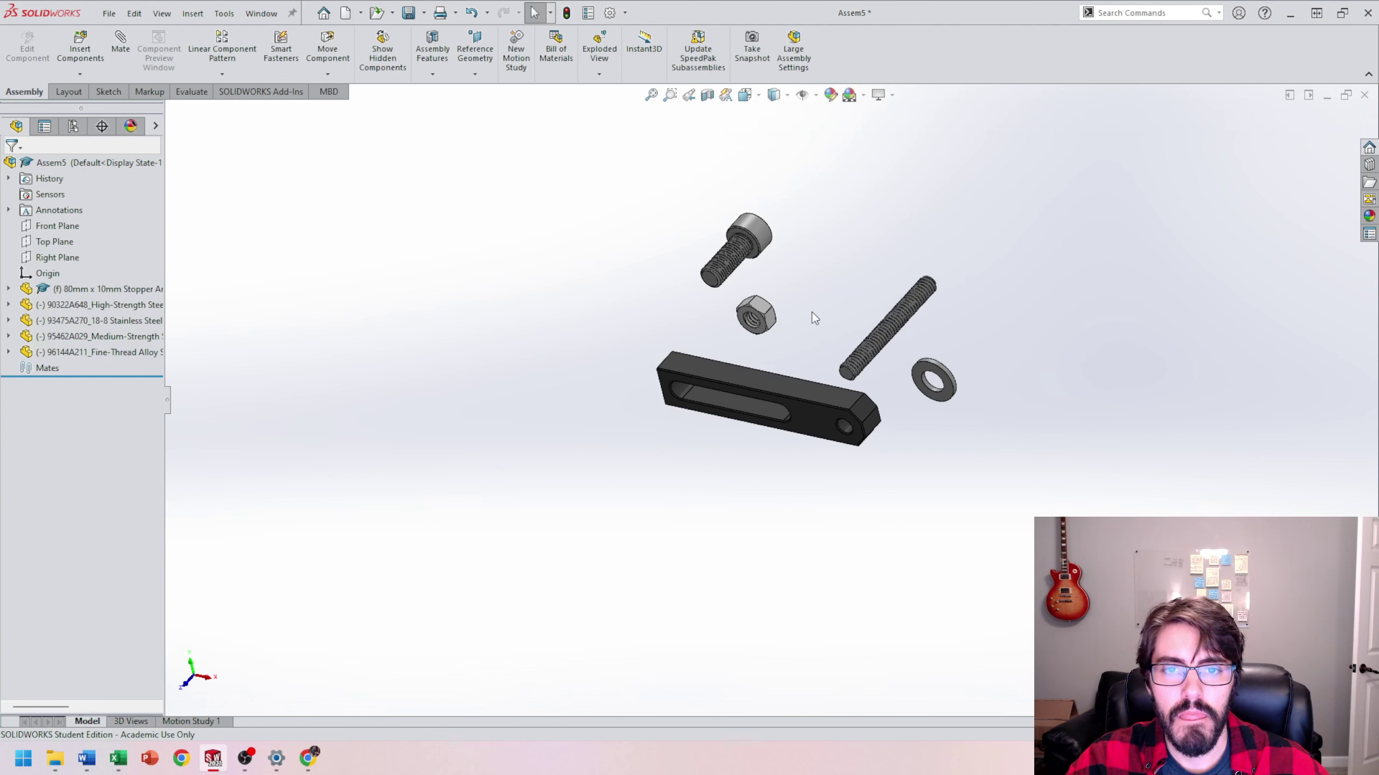
Spread the hex nut, washer and threaded rod out around the stopper arm so they are clear of each other
left_click_drag(754, 309, 905, 516)
left_click_drag(942, 392, 588, 452)
left_click_drag(874, 352, 990, 350)
key("Escape")
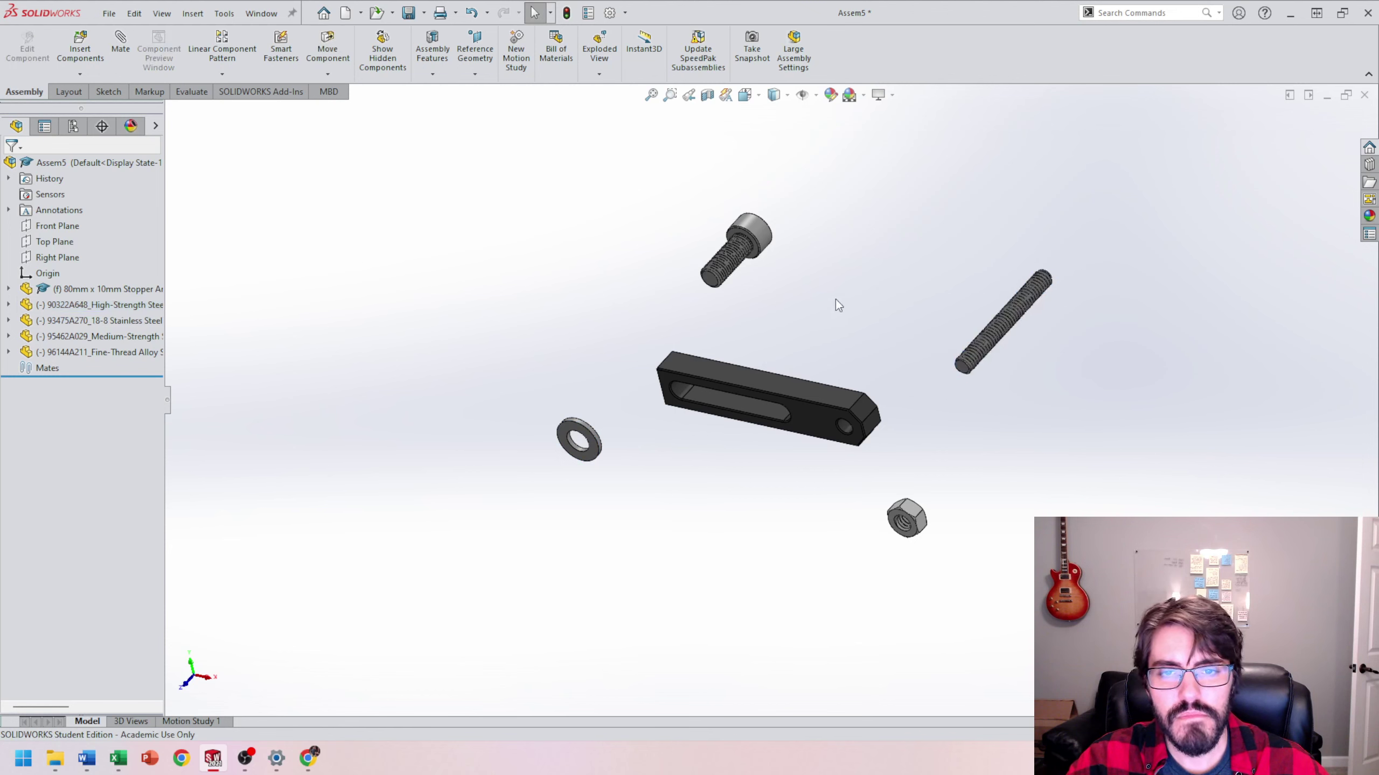
Add a coincident mate between the washer's flat face and the stopper arm's slotted face
middle_click_drag(836, 300, 812, 353)
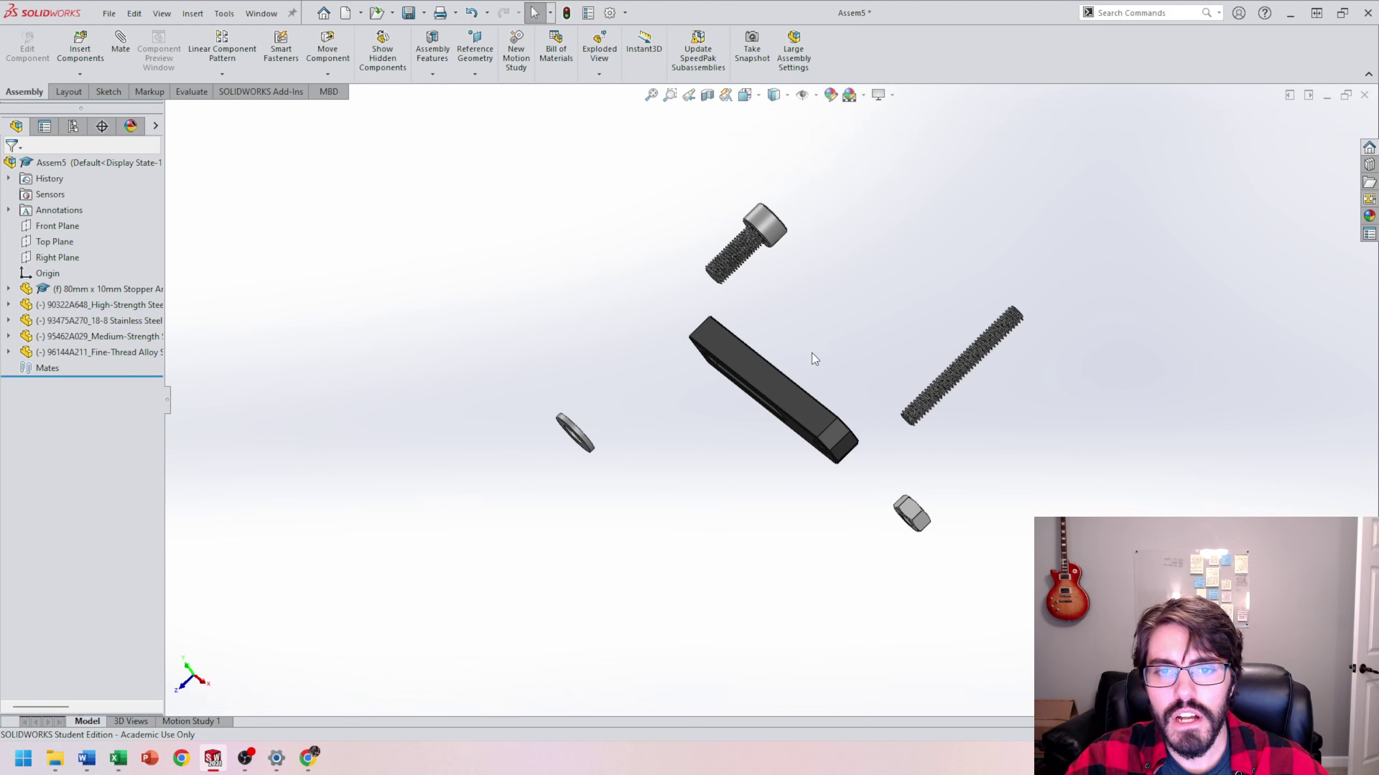
left_click(127, 54)
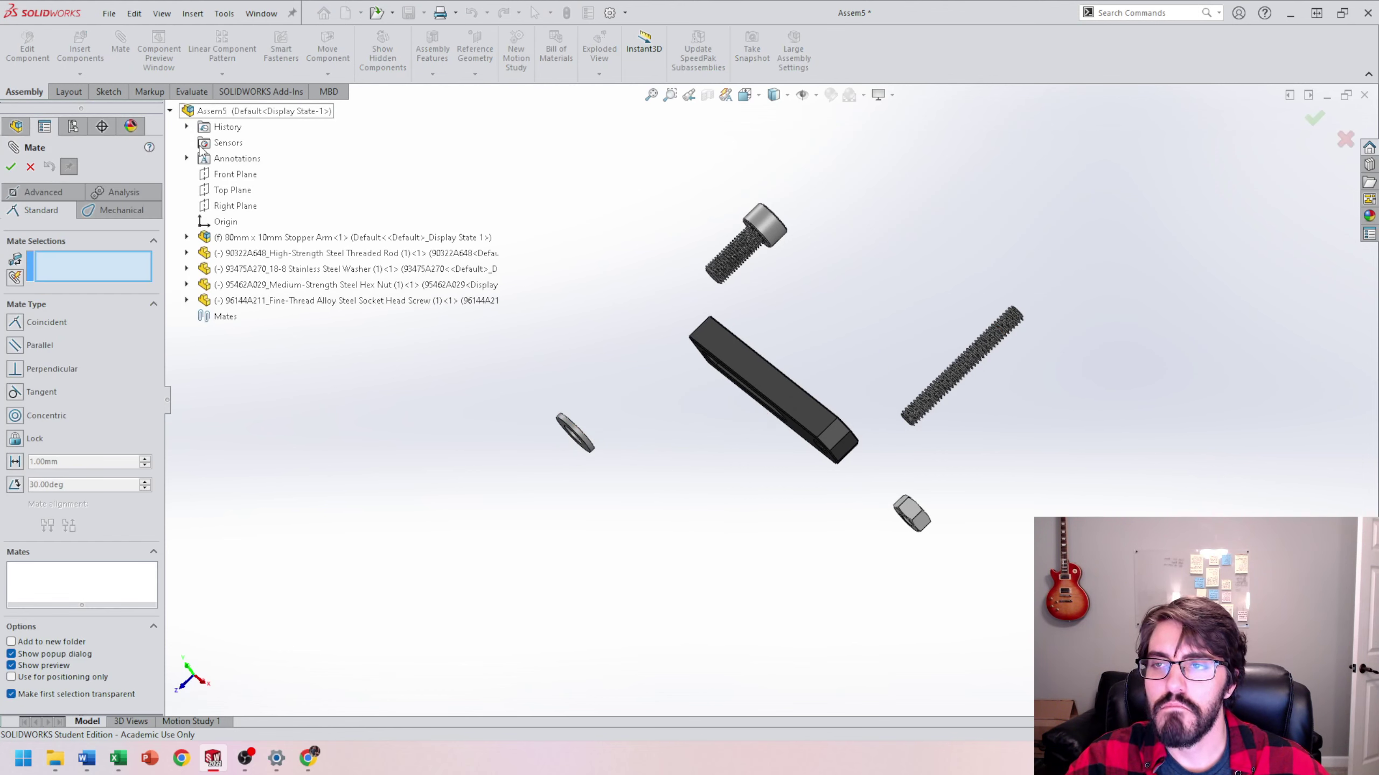
scroll(651, 424, "down", 3)
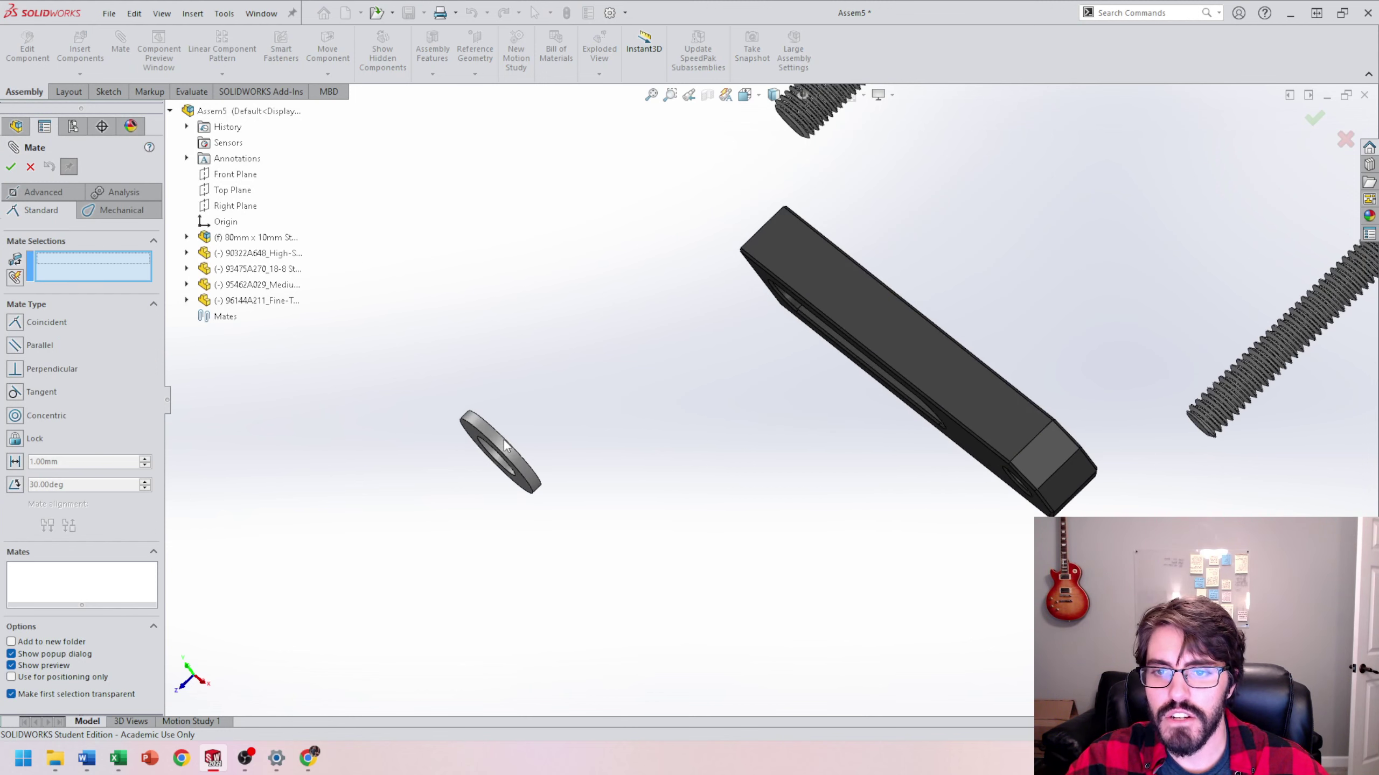
scroll(487, 465, "down", 2)
scroll(526, 425, "down", 2)
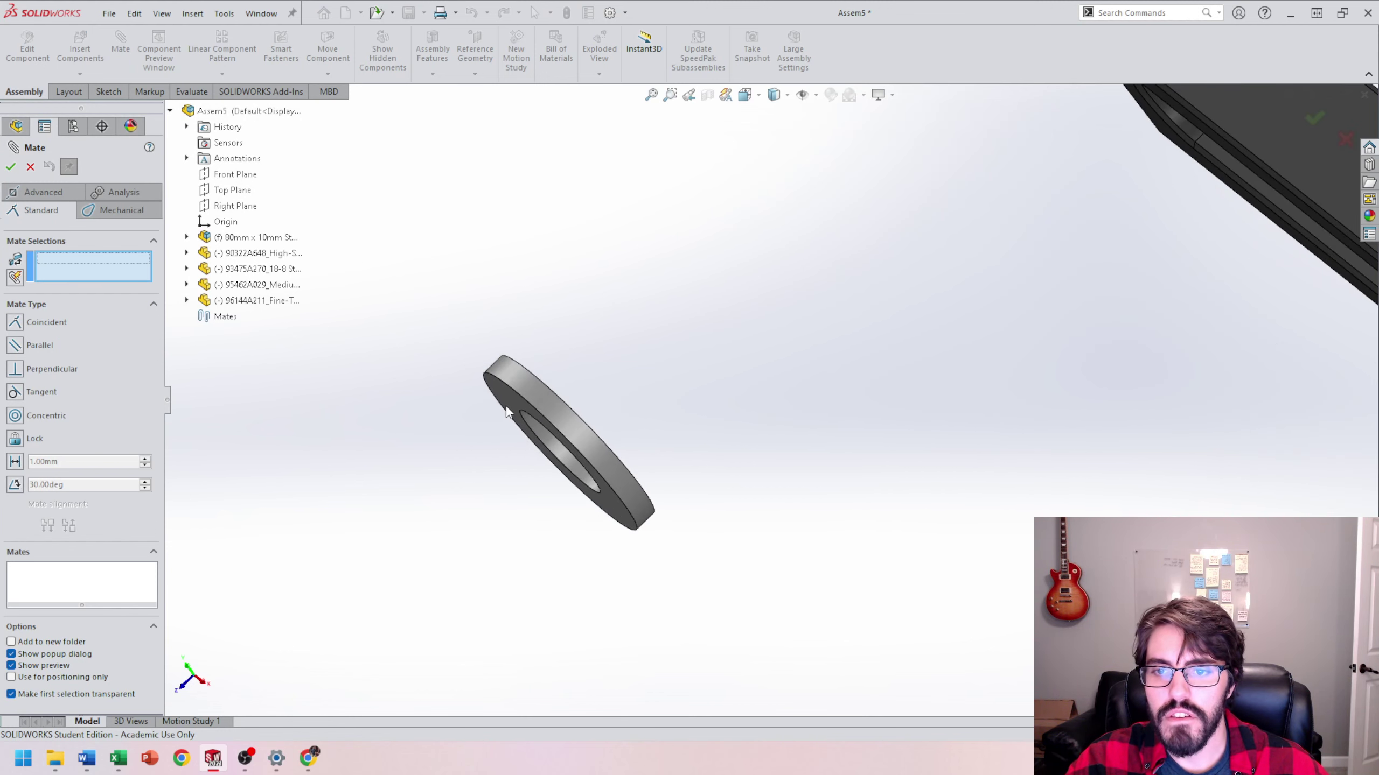
left_click(505, 406)
scroll(838, 383, "up", 5)
middle_click_drag(926, 291, 798, 399)
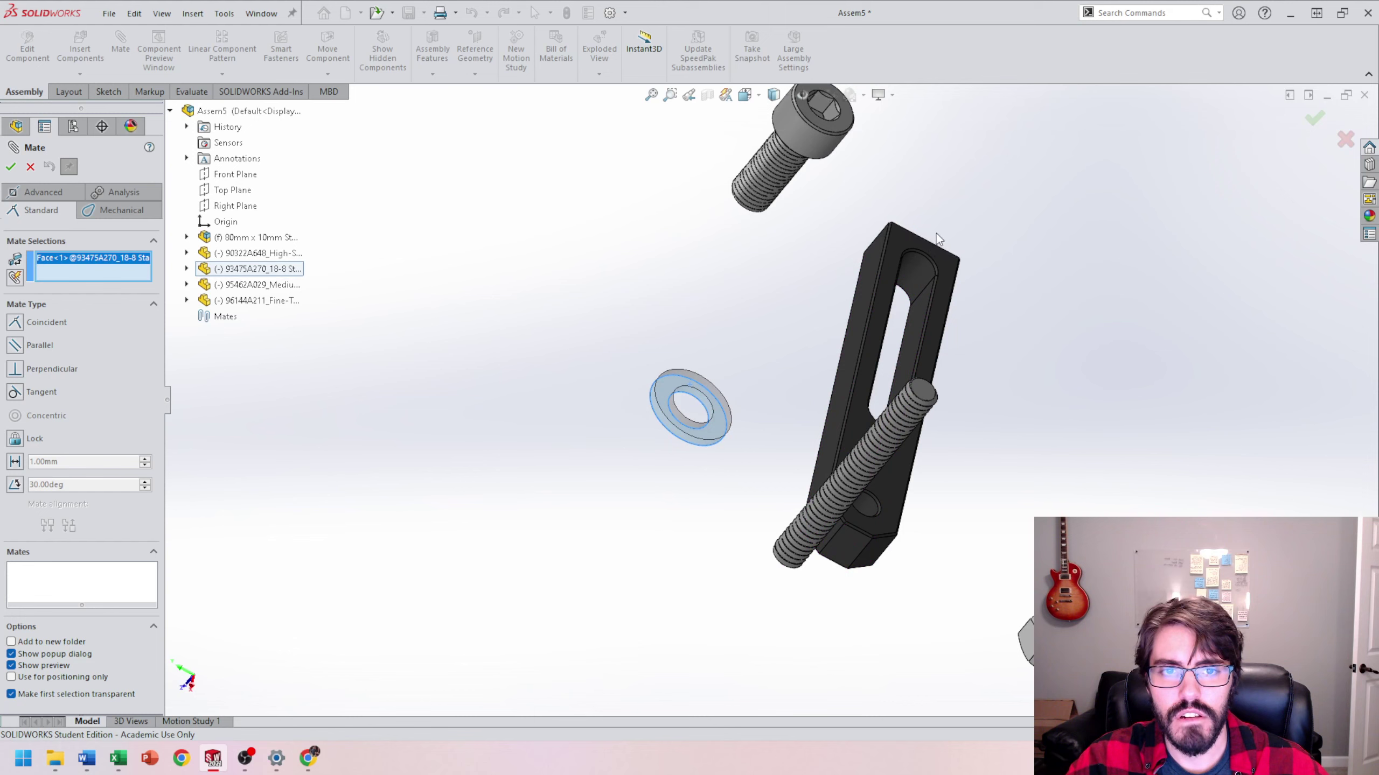
left_click(894, 246)
middle_click_drag(864, 239, 977, 214)
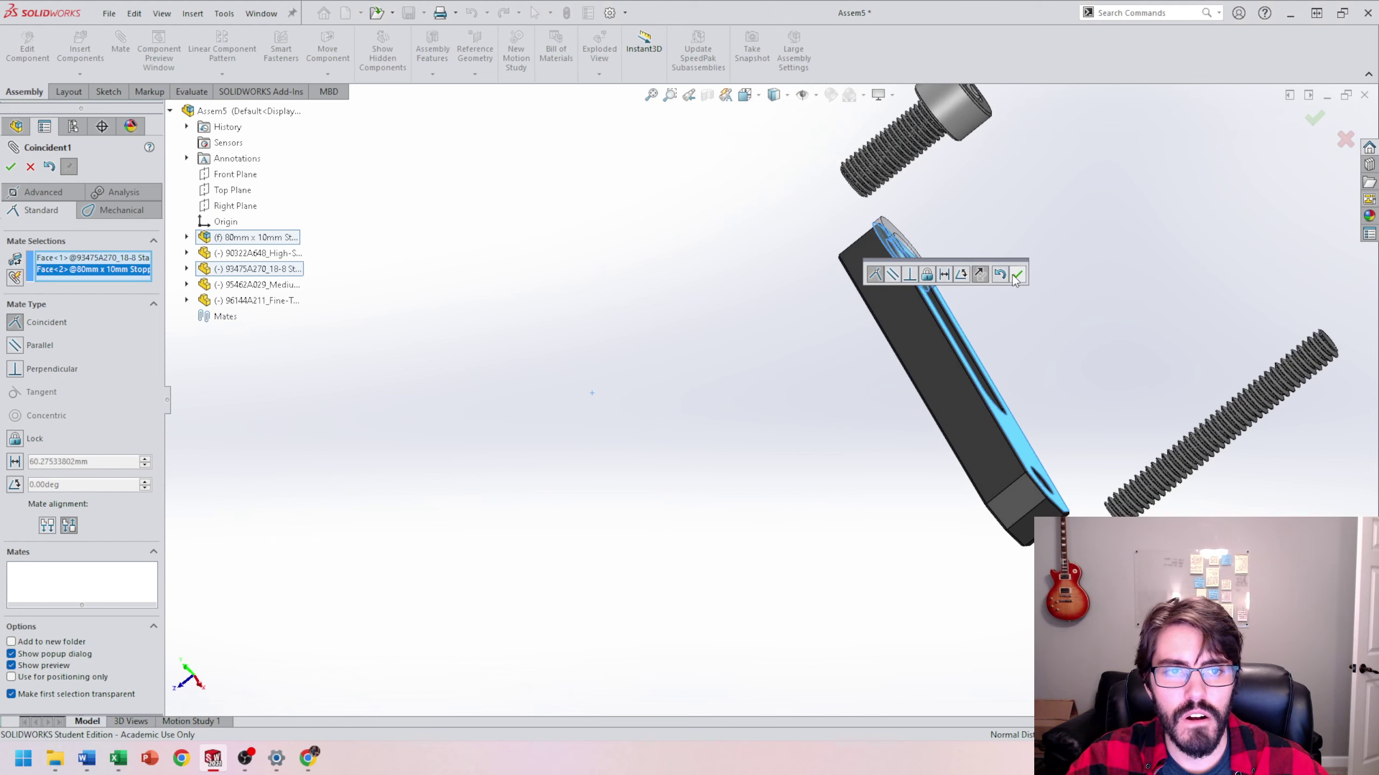
left_click(1018, 274)
Add a concentric mate between the washer's hole and the rounded outer end of the arm's slot
middle_click_drag(920, 270, 827, 276)
scroll(828, 277, "down", 5)
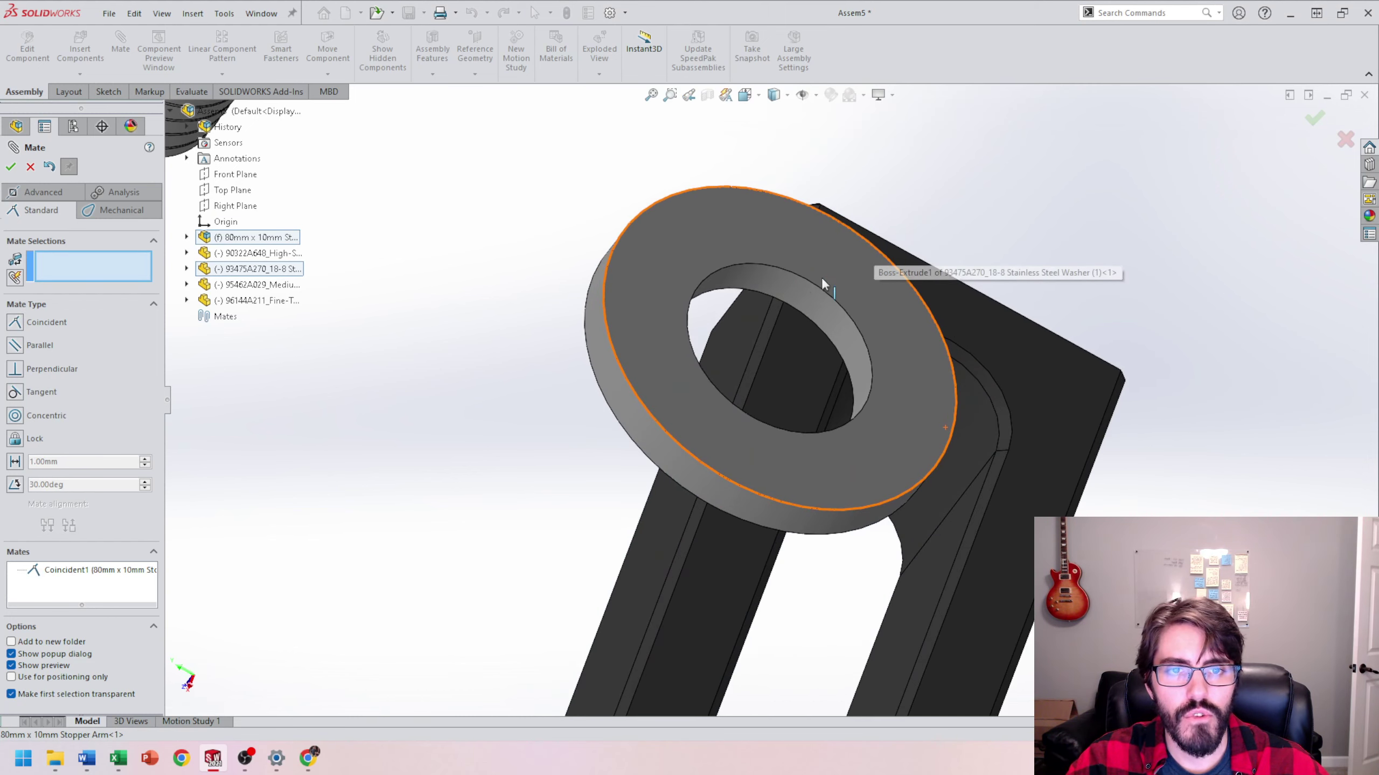
left_click(809, 297)
middle_click_drag(814, 367, 954, 443)
left_click(966, 437)
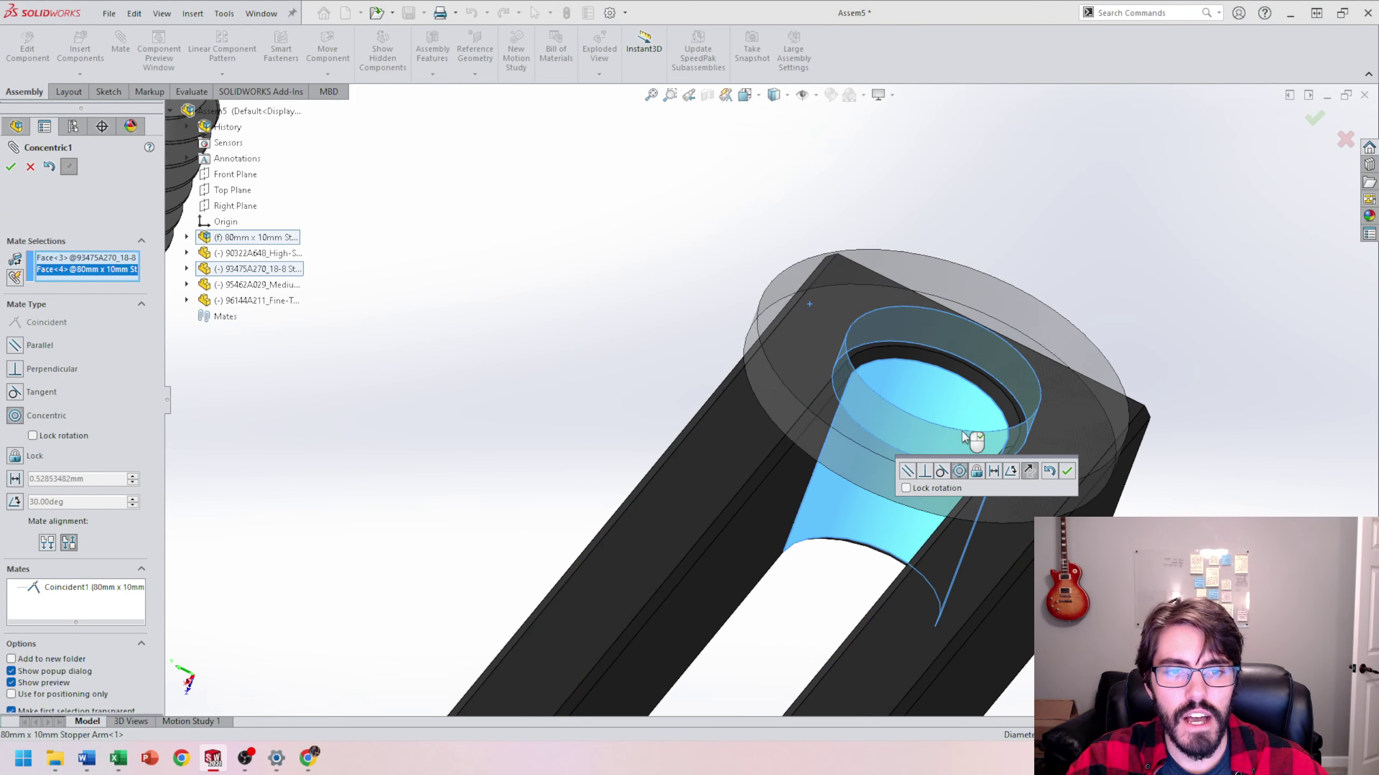
left_click(1067, 471)
Add a concentric mate between the socket head screw and the rounded outer end of the arm's slot
middle_click_drag(701, 445, 745, 373)
left_click(787, 258)
middle_click_drag(853, 349, 821, 388)
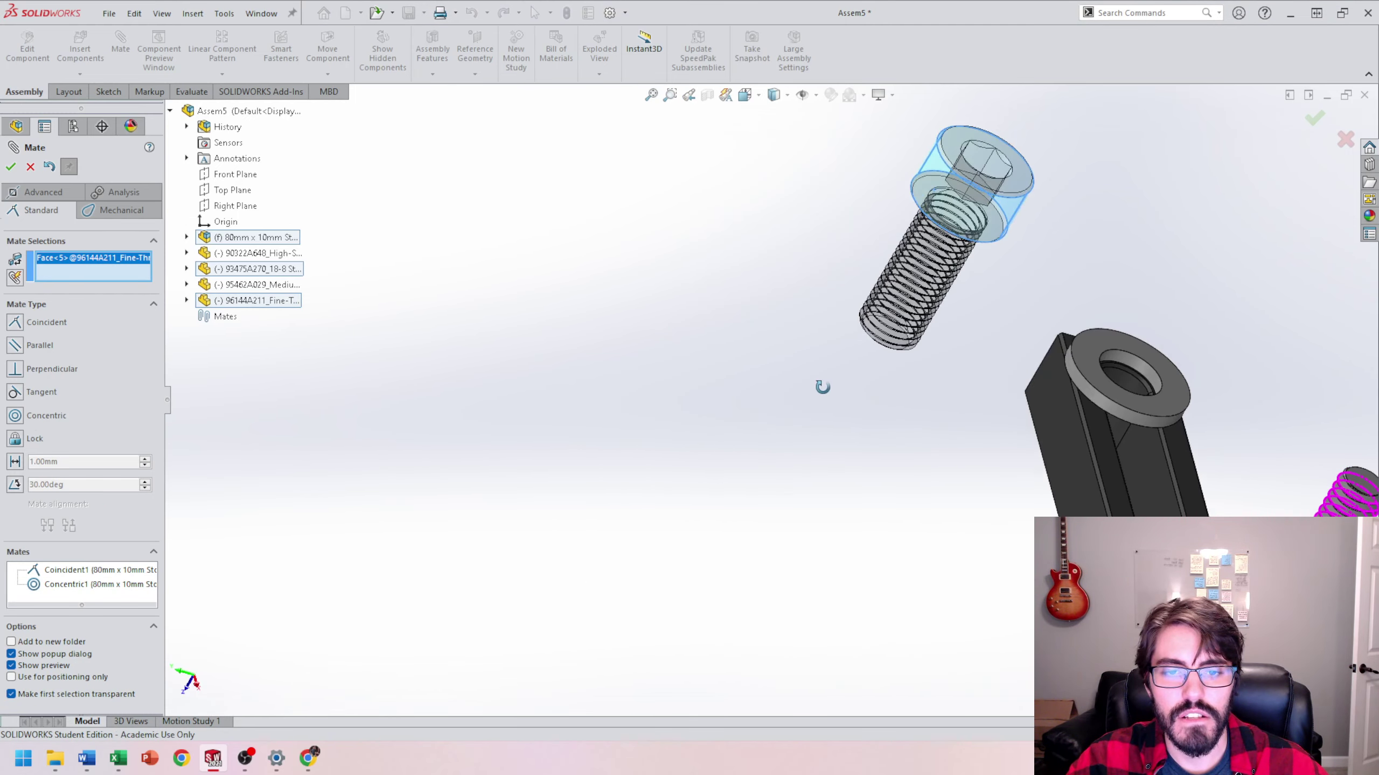
scroll(820, 392, "up", 2)
scroll(1048, 388, "down", 5)
middle_click_drag(926, 400, 962, 375)
left_click(964, 370)
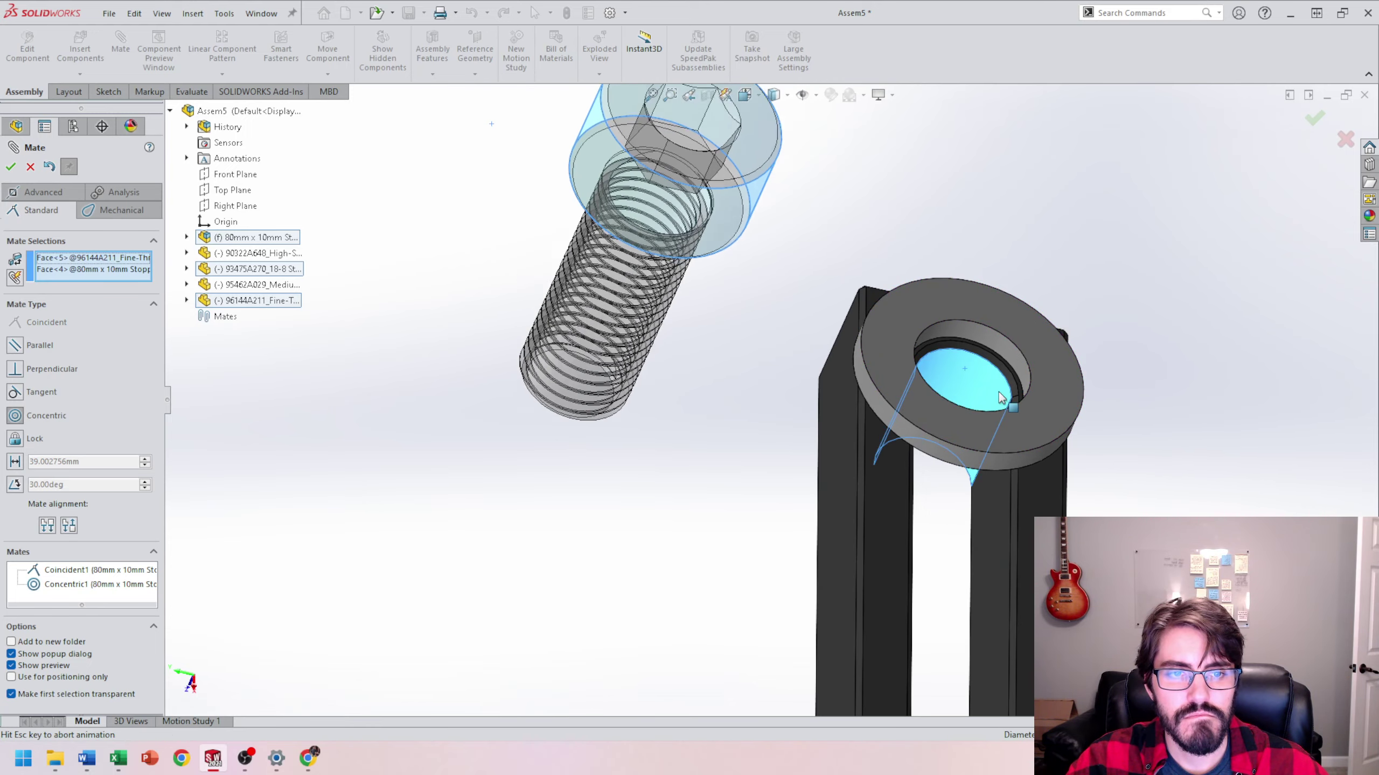
left_click(1192, 356)
Seat the screw head's underside on the washer's outer face with a coincident mate and finish the Mate command
left_click(954, 434)
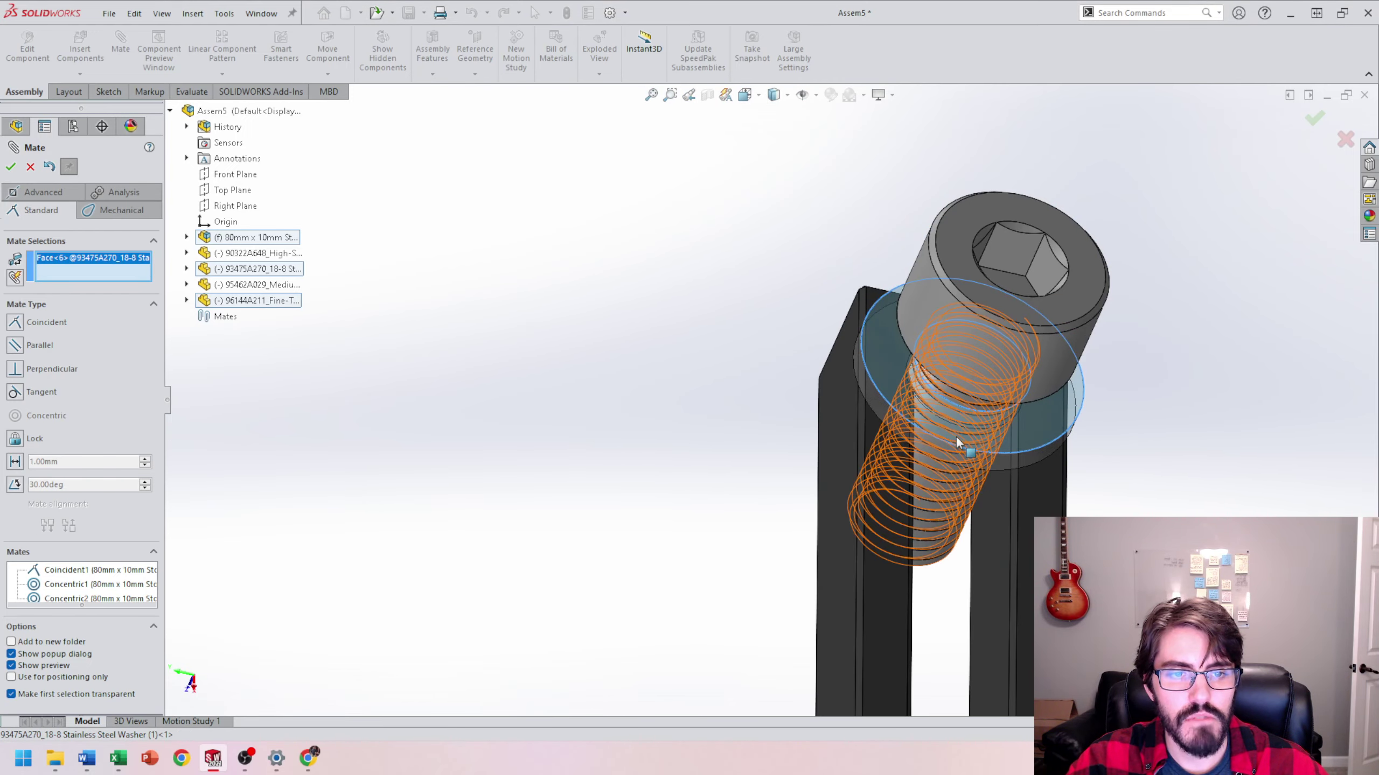
middle_click_drag(956, 436, 1009, 212)
scroll(890, 371, "down", 2)
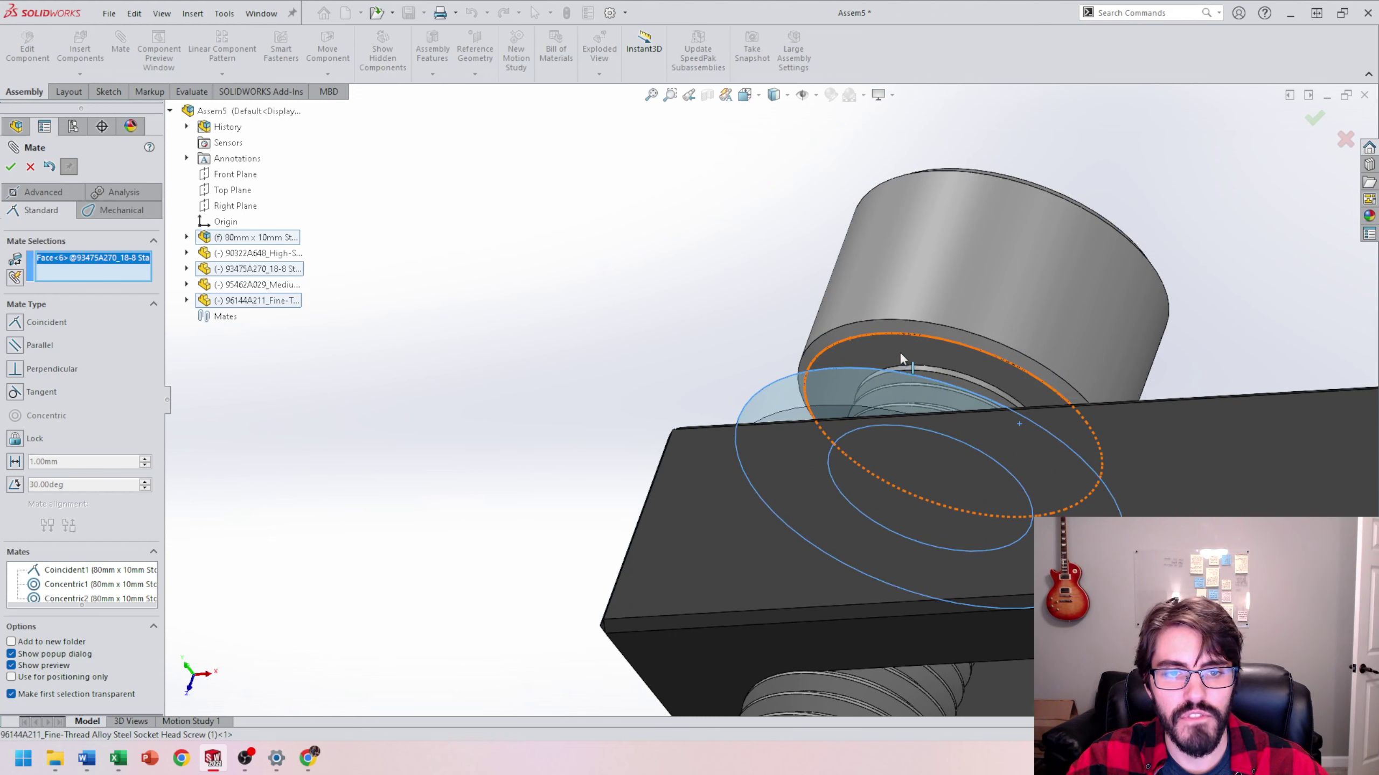
left_click(899, 351)
middle_click_drag(804, 469, 1047, 444)
left_click(992, 460)
scroll(929, 464, "up", 6)
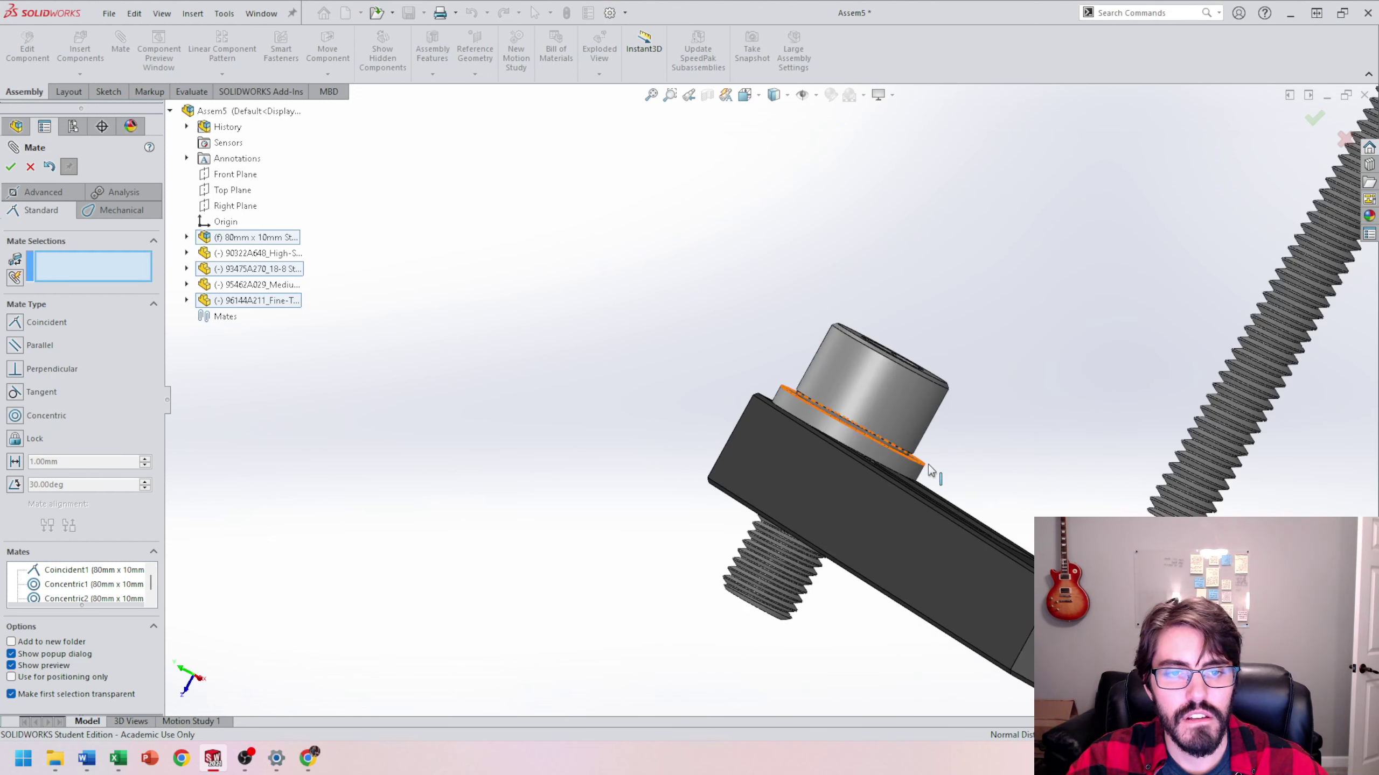
scroll(961, 416, "up", 2)
middle_click_drag(888, 394, 973, 414)
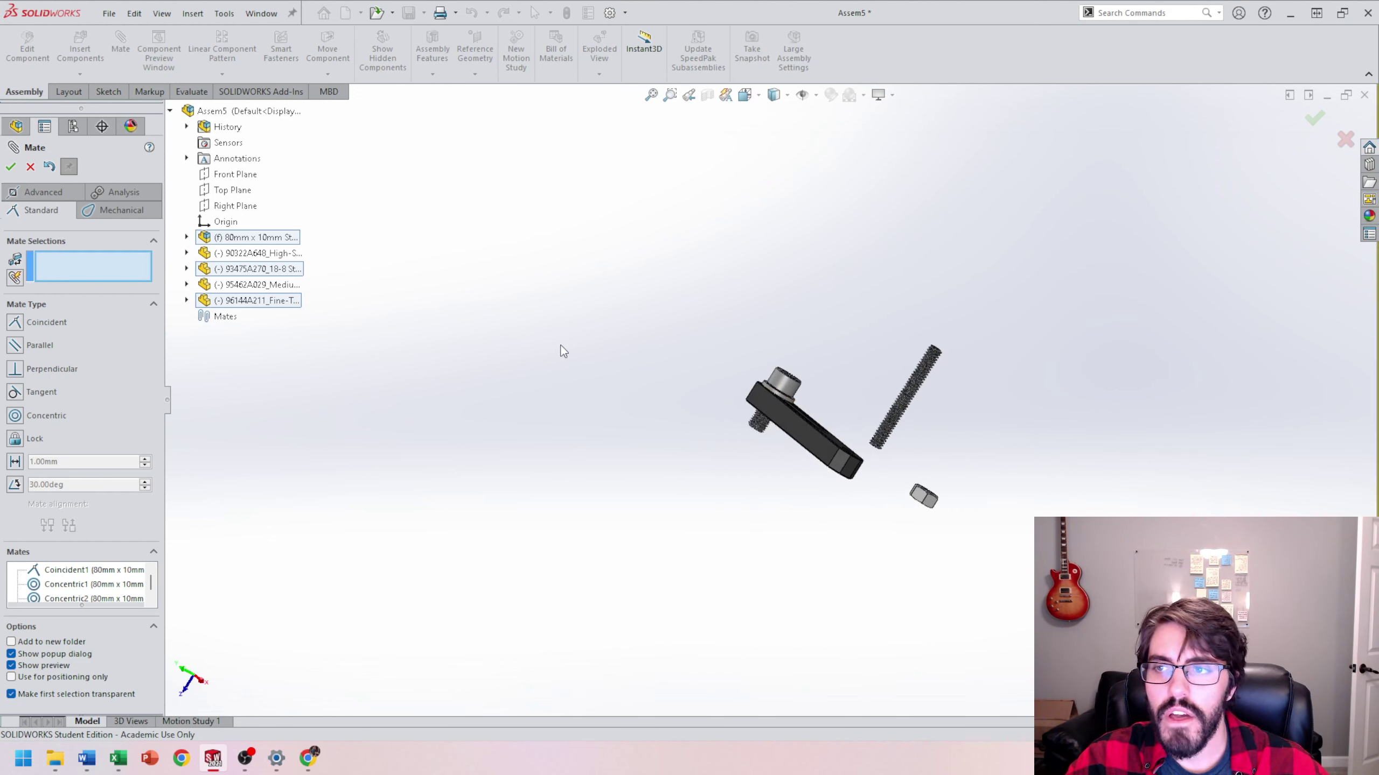
left_click(10, 166)
Examine how the socket head screw and washer sit on the arm at the end of the slot
scroll(1002, 438, "down", 4)
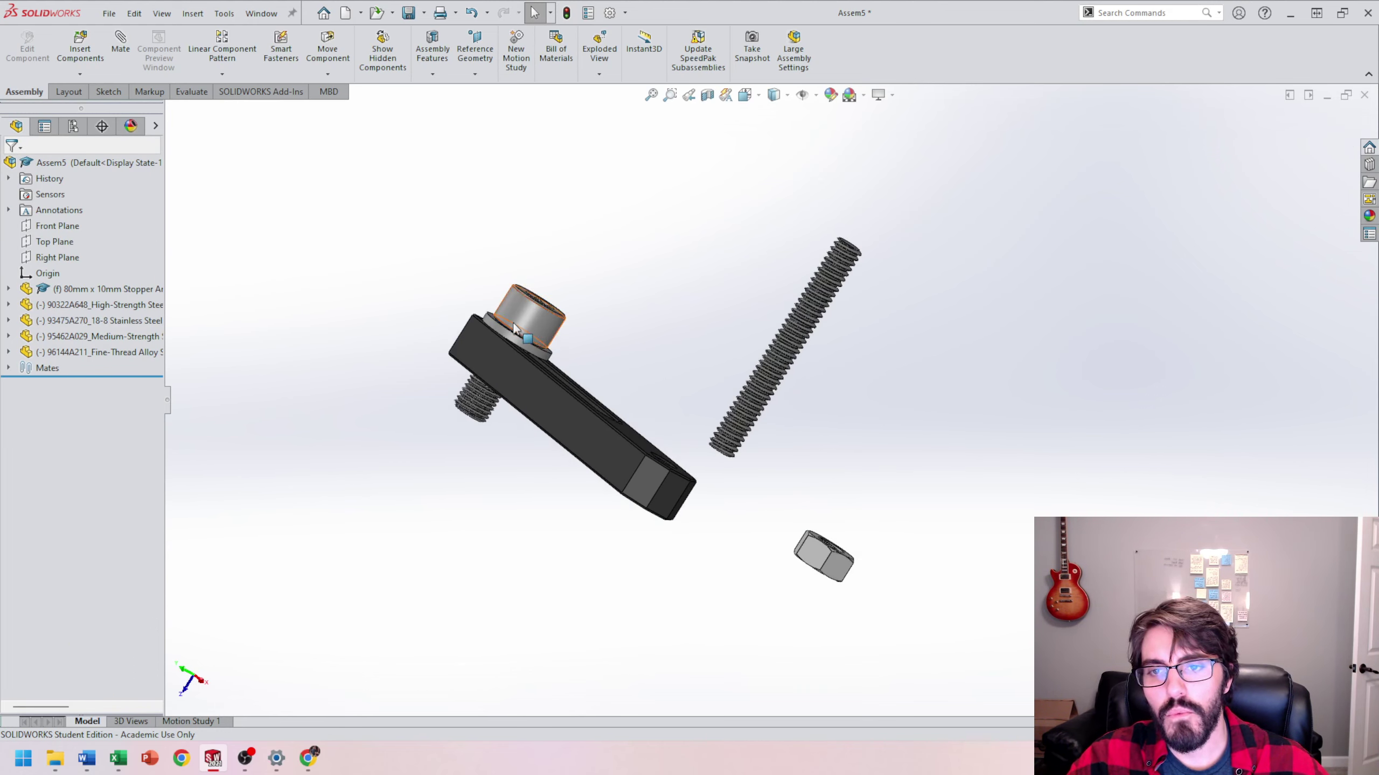
middle_click_drag(515, 328, 543, 337)
scroll(596, 353, "down", 5)
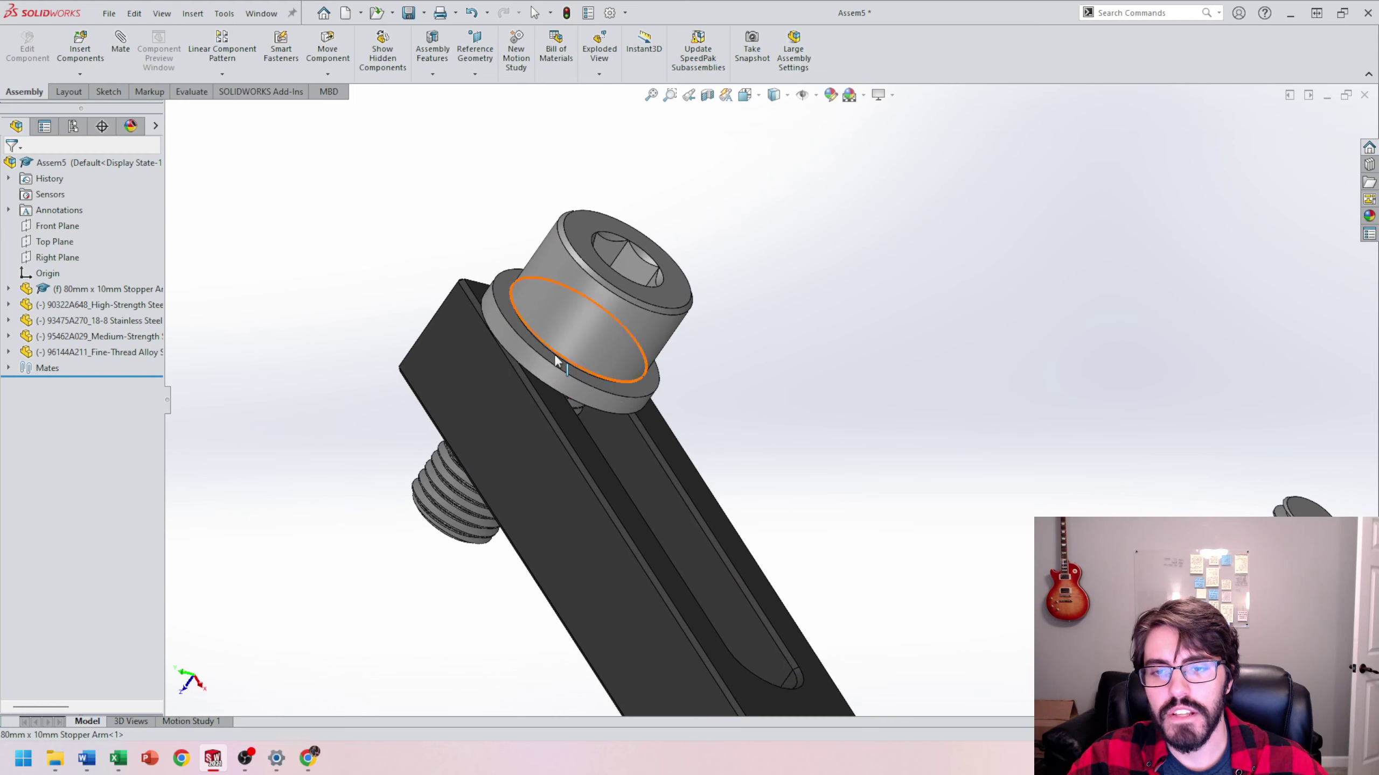
scroll(556, 361, "up", 4)
left_click(633, 392)
middle_click_drag(633, 392, 597, 334)
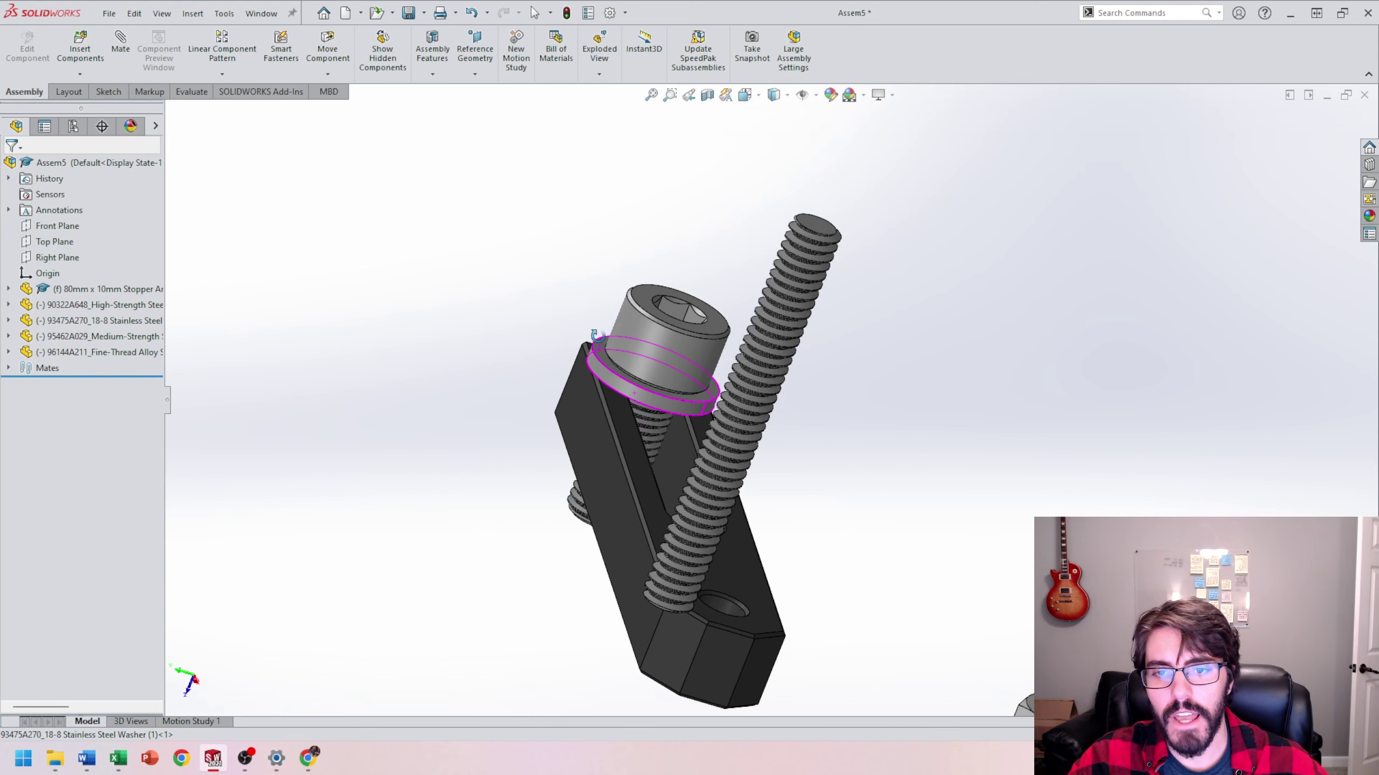
key("Escape")
scroll(633, 363, "down", 1)
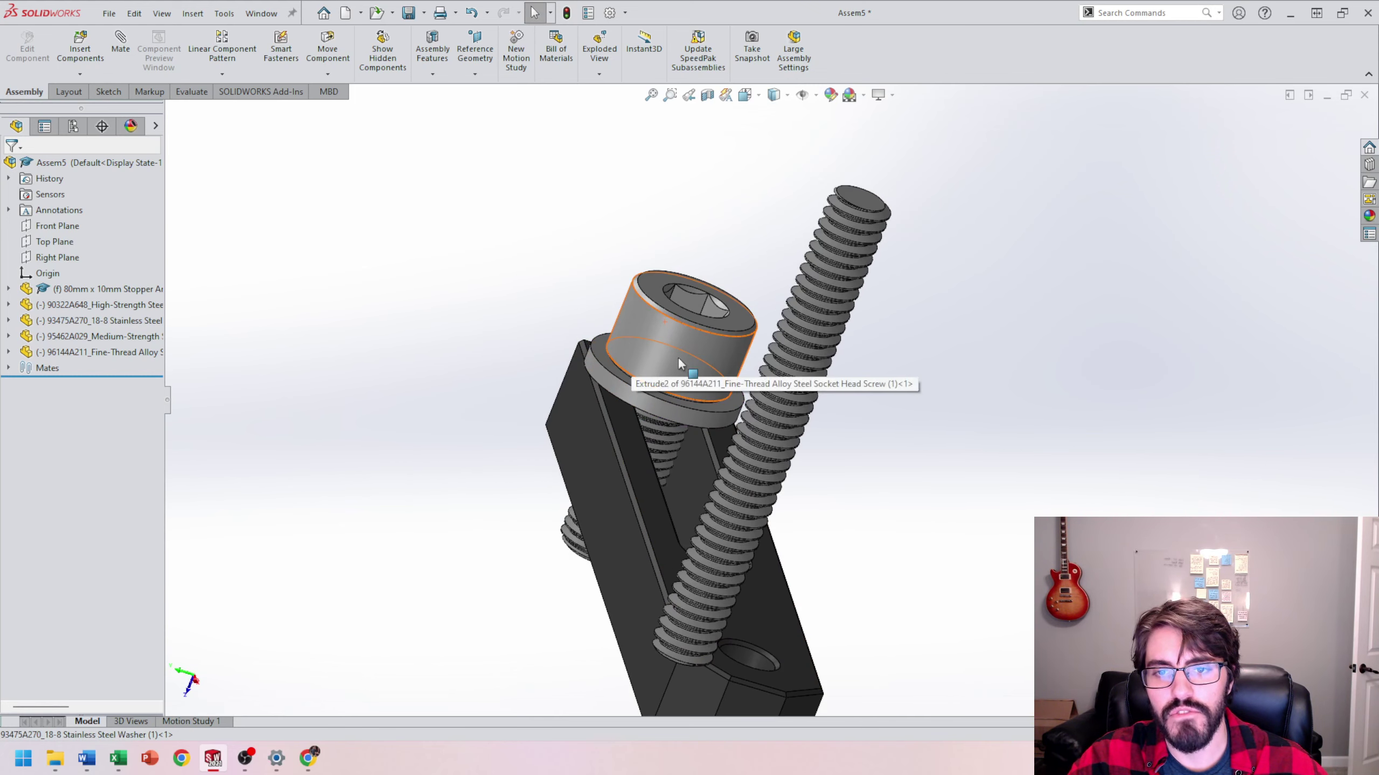
middle_click_drag(661, 344, 658, 319)
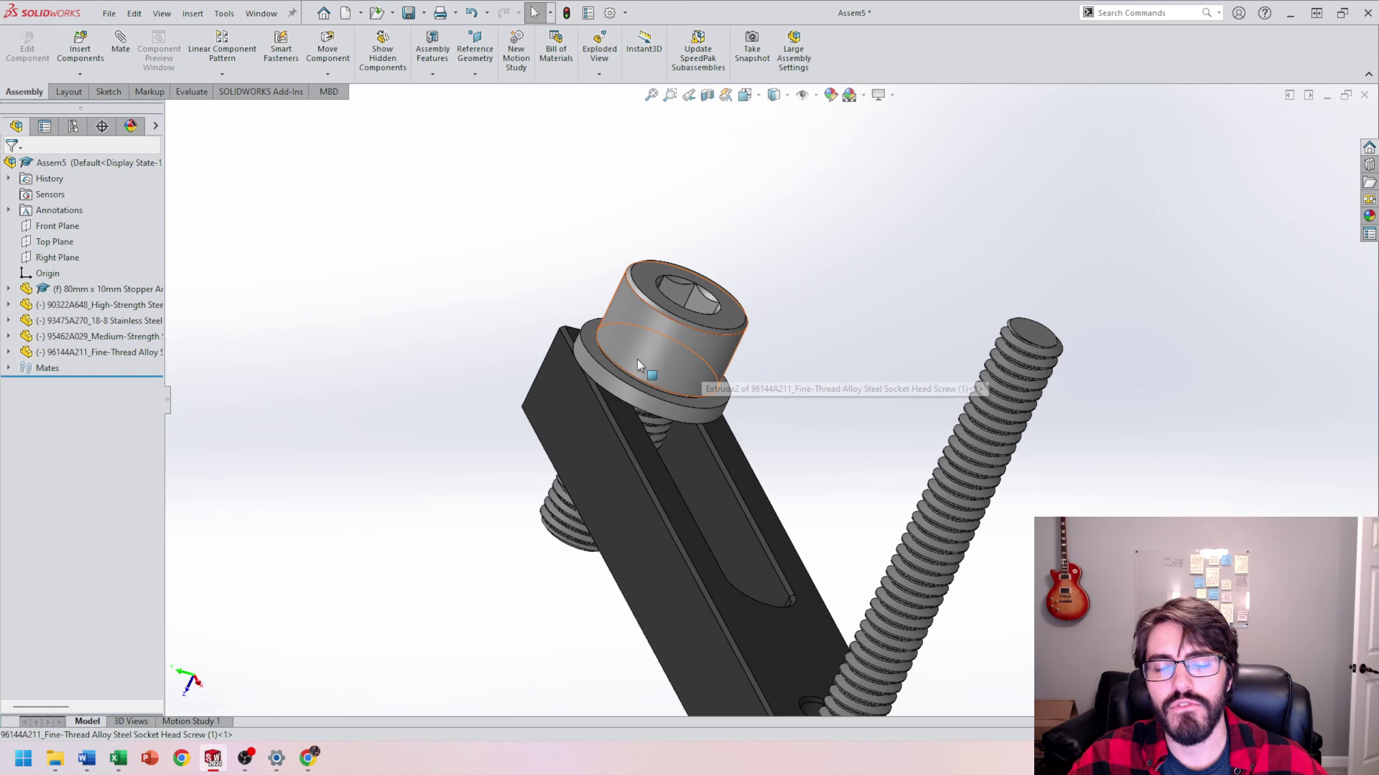
Examine the threaded rod's threads and the arm's end hole from several angles
scroll(638, 360, "up", 2)
scroll(677, 359, "down", 3)
scroll(664, 333, "up", 3)
scroll(846, 482, "up", 2)
scroll(870, 483, "down", 3)
middle_click_drag(868, 481, 847, 356)
scroll(941, 332, "down", 2)
scroll(935, 402, "up", 1)
scroll(935, 403, "up", 4)
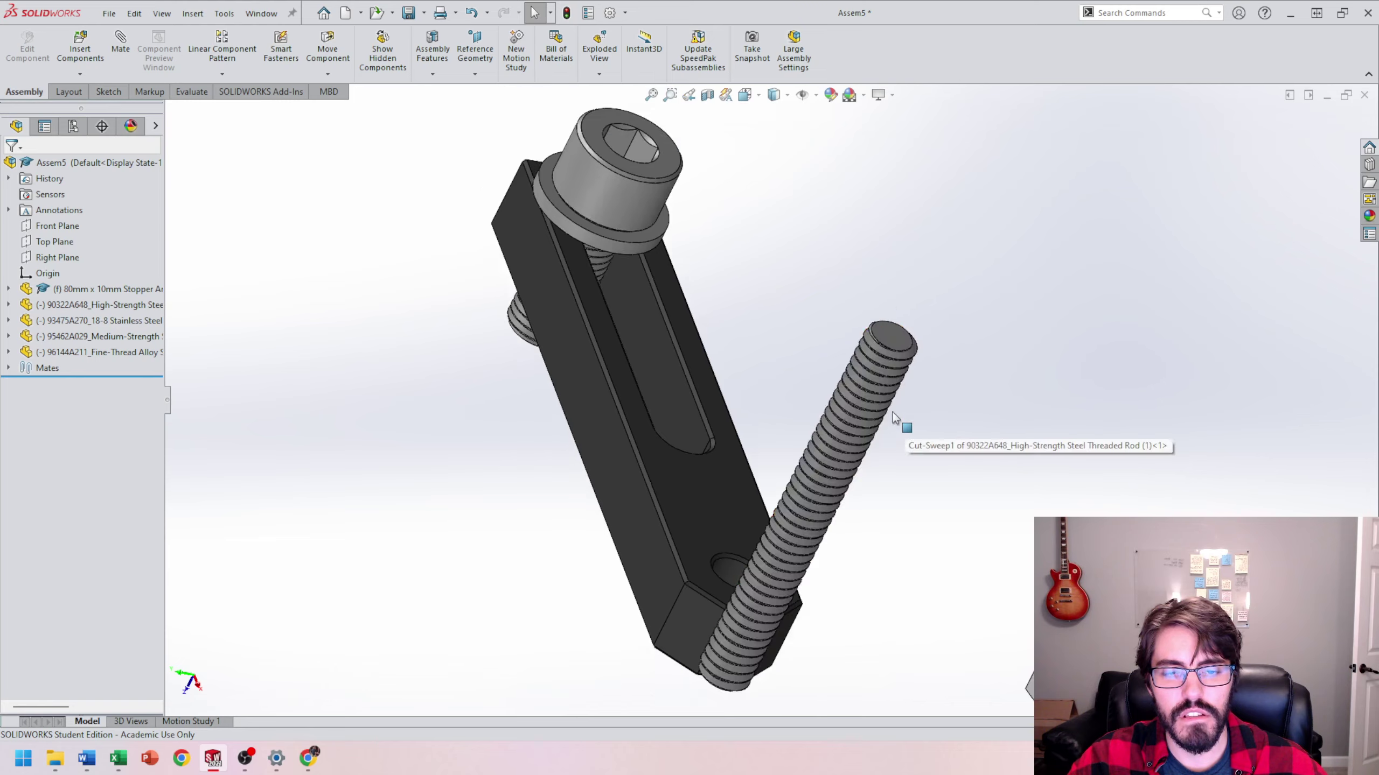
middle_click_drag(827, 427, 791, 382)
scroll(789, 382, "down", 3)
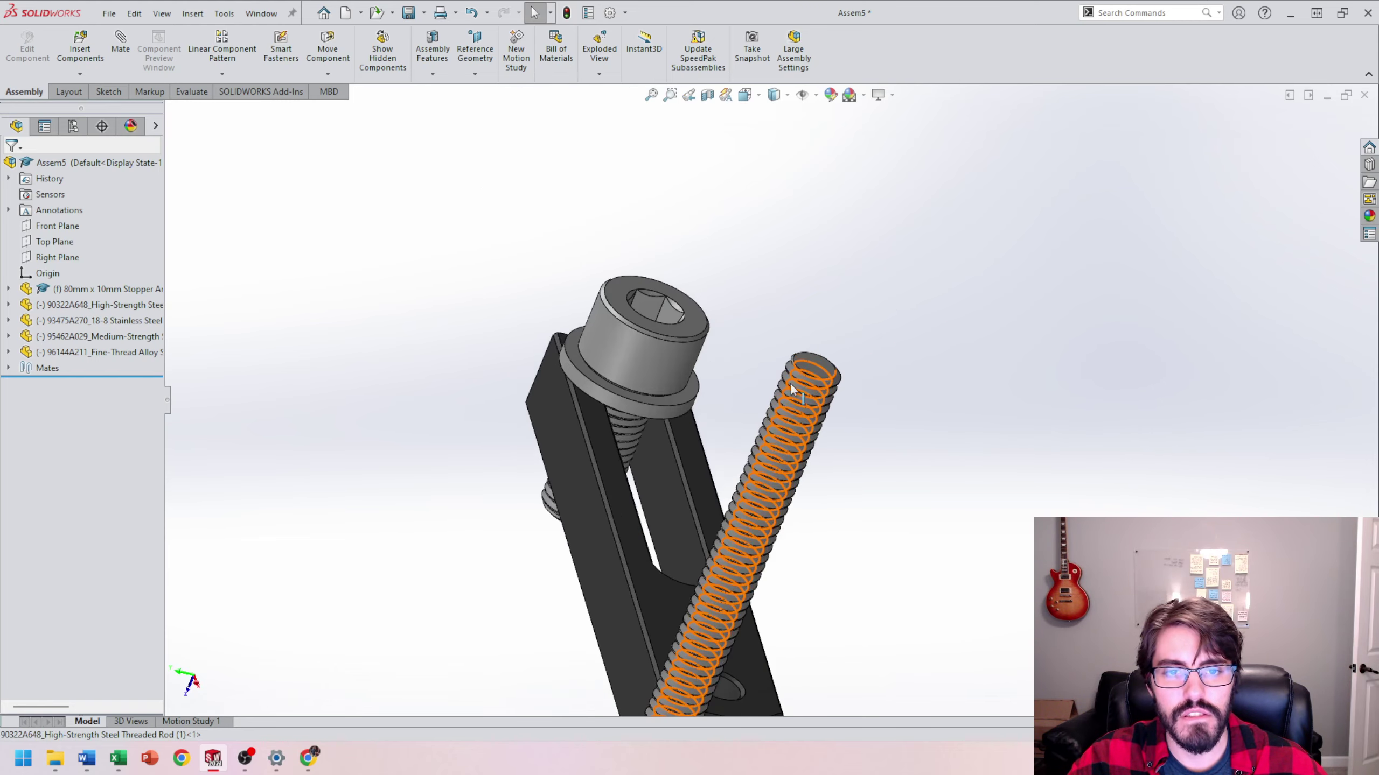
scroll(805, 429, "up", 3)
middle_click_drag(806, 434, 611, 475)
scroll(673, 518, "down", 4)
scroll(673, 519, "up", 5)
scroll(610, 474, "down", 6)
scroll(766, 262, "up", 6)
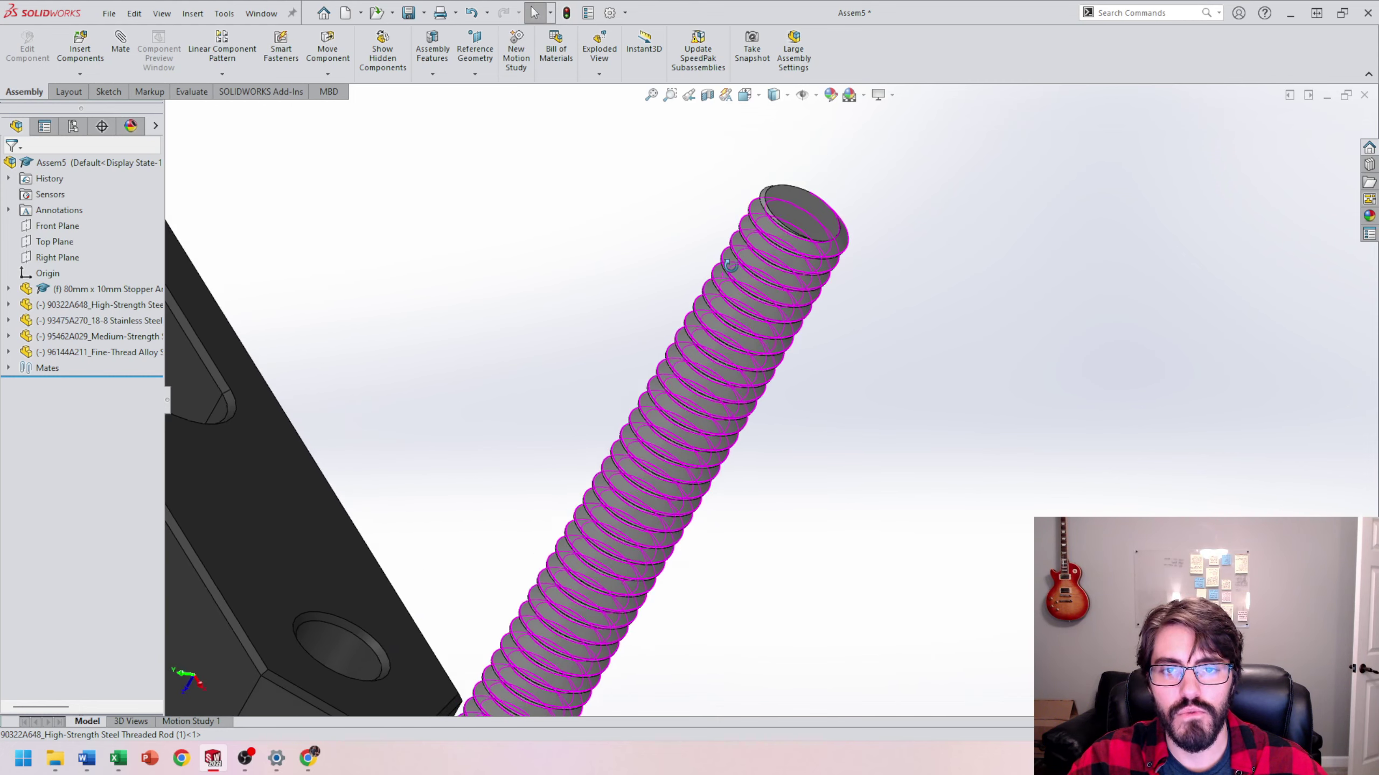
middle_click_drag(698, 333, 550, 415)
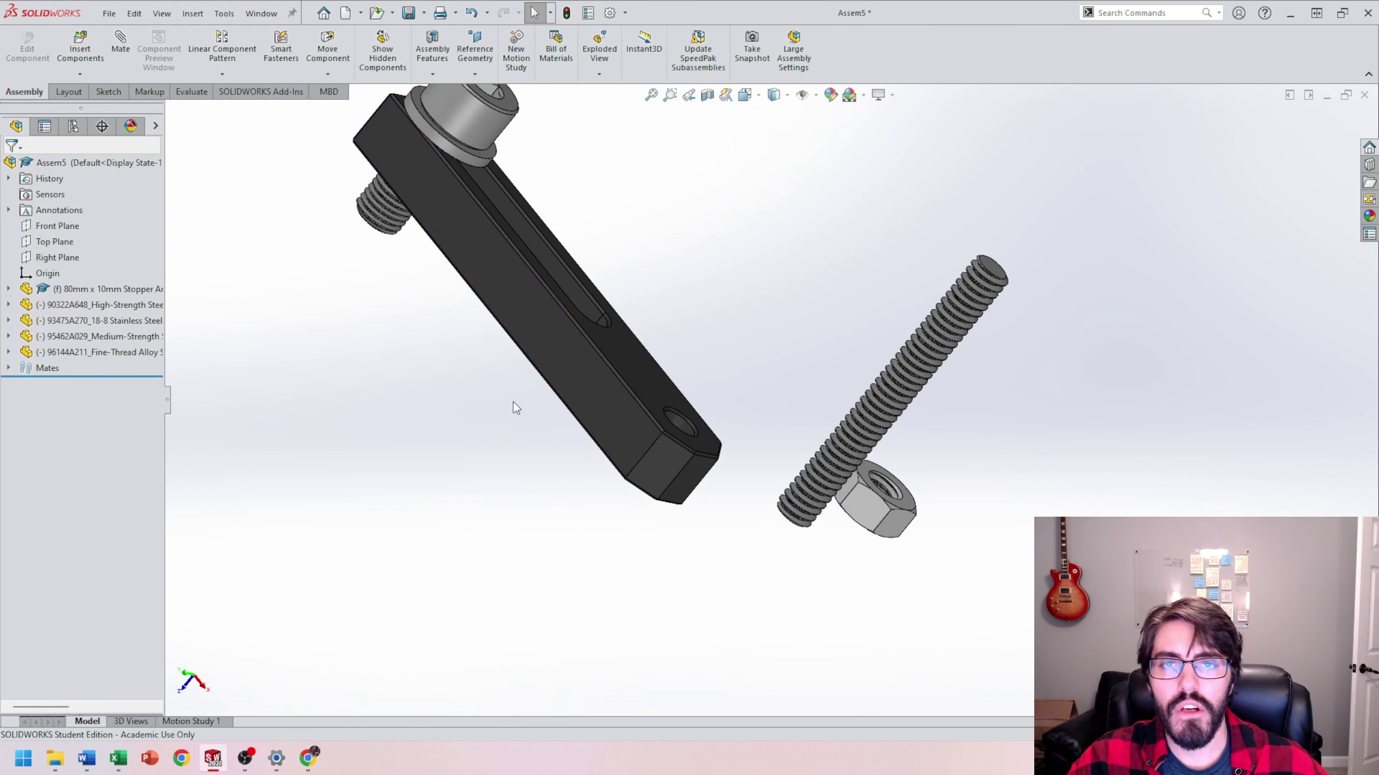
Turn on the display of temporary axes in the assembly
scroll(514, 407, "up", 3)
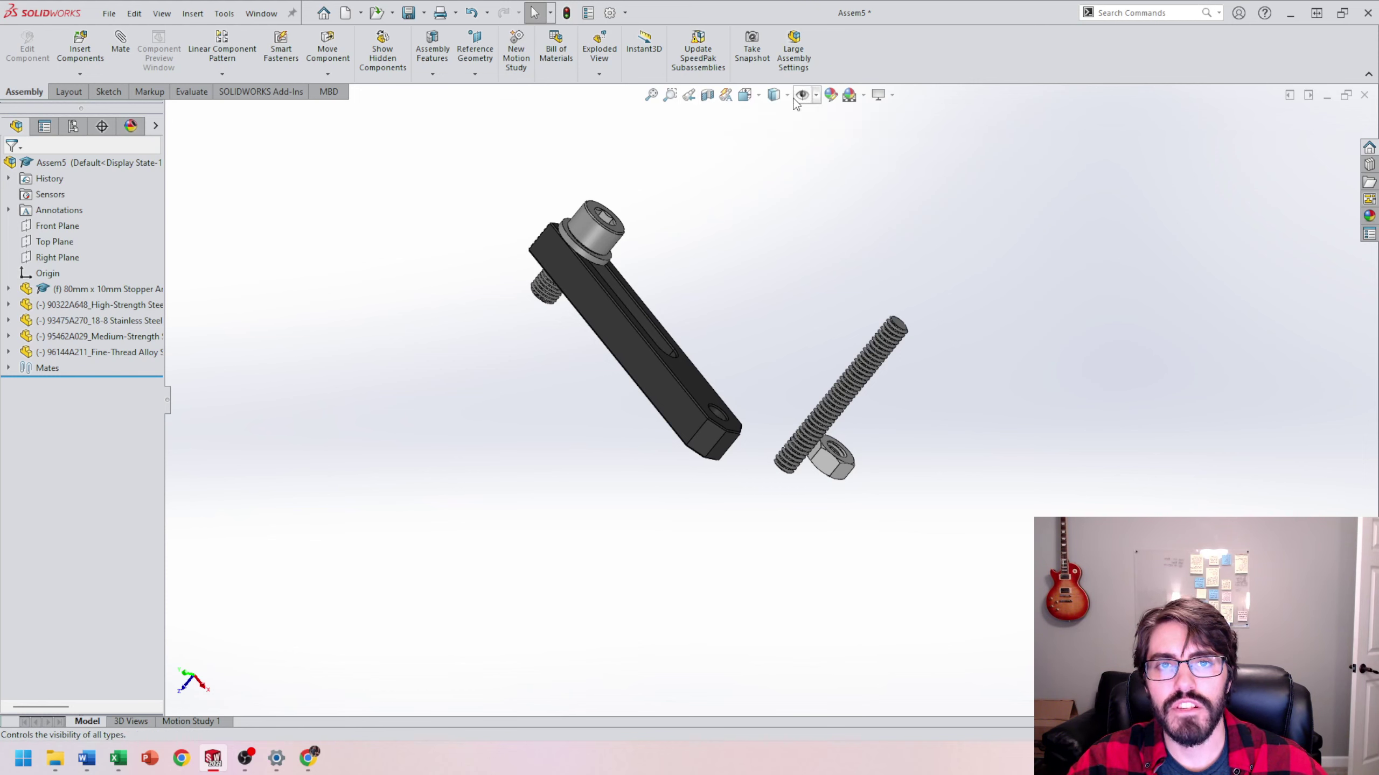
left_click(816, 100)
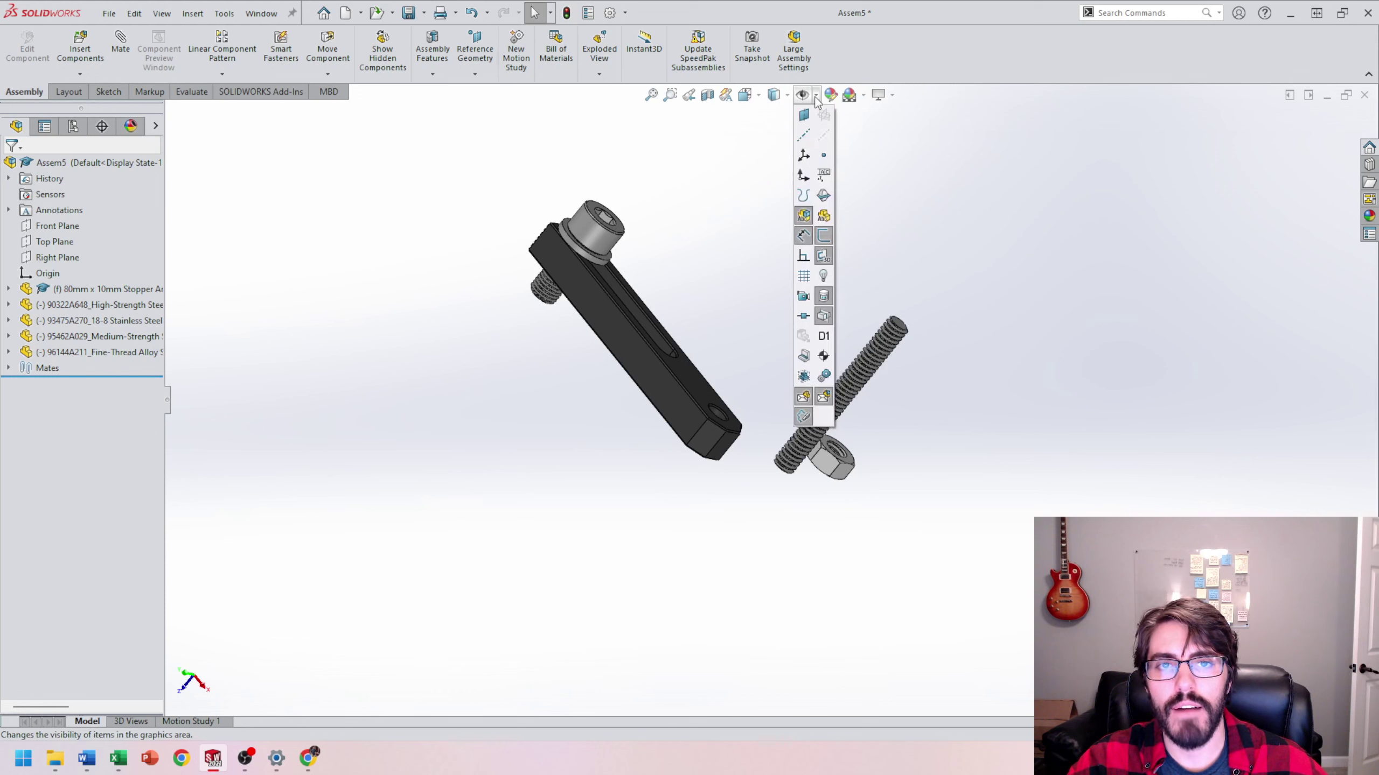
left_click(825, 137)
Add a coincident mate between the threaded rod's axis and the axis of the round hole at the arm's end
scroll(722, 337, "down", 6)
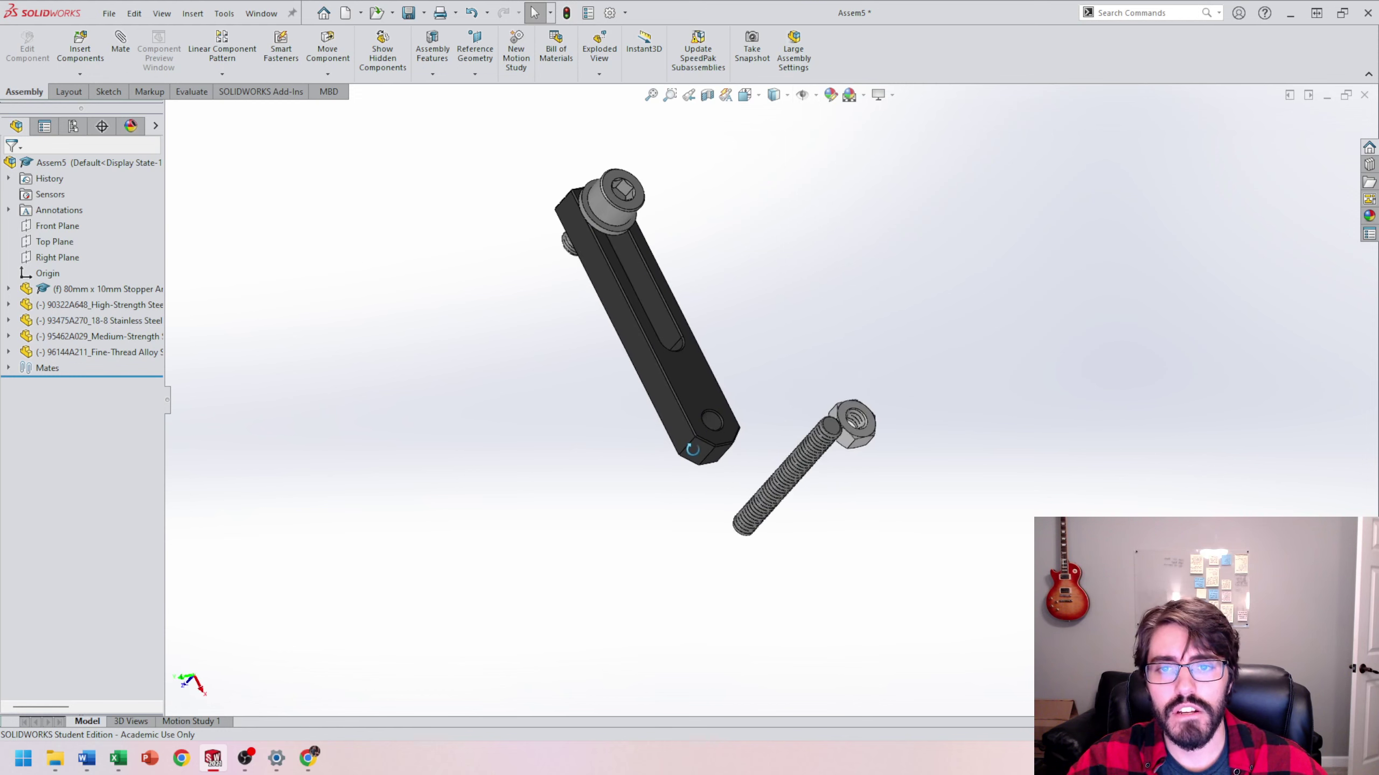
scroll(736, 480, "up", 3)
scroll(687, 265, "down", 1)
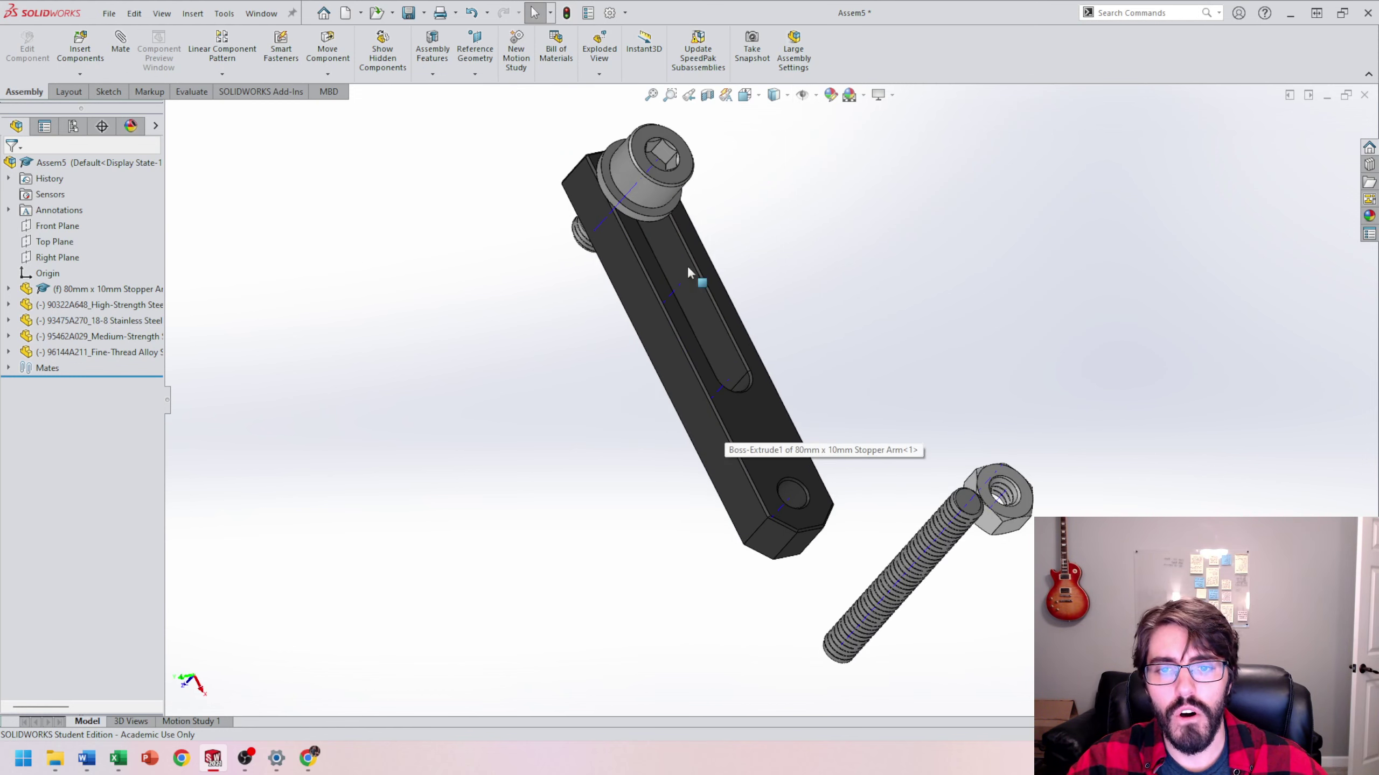
scroll(875, 566, "up", 1)
middle_click_drag(876, 567, 773, 446)
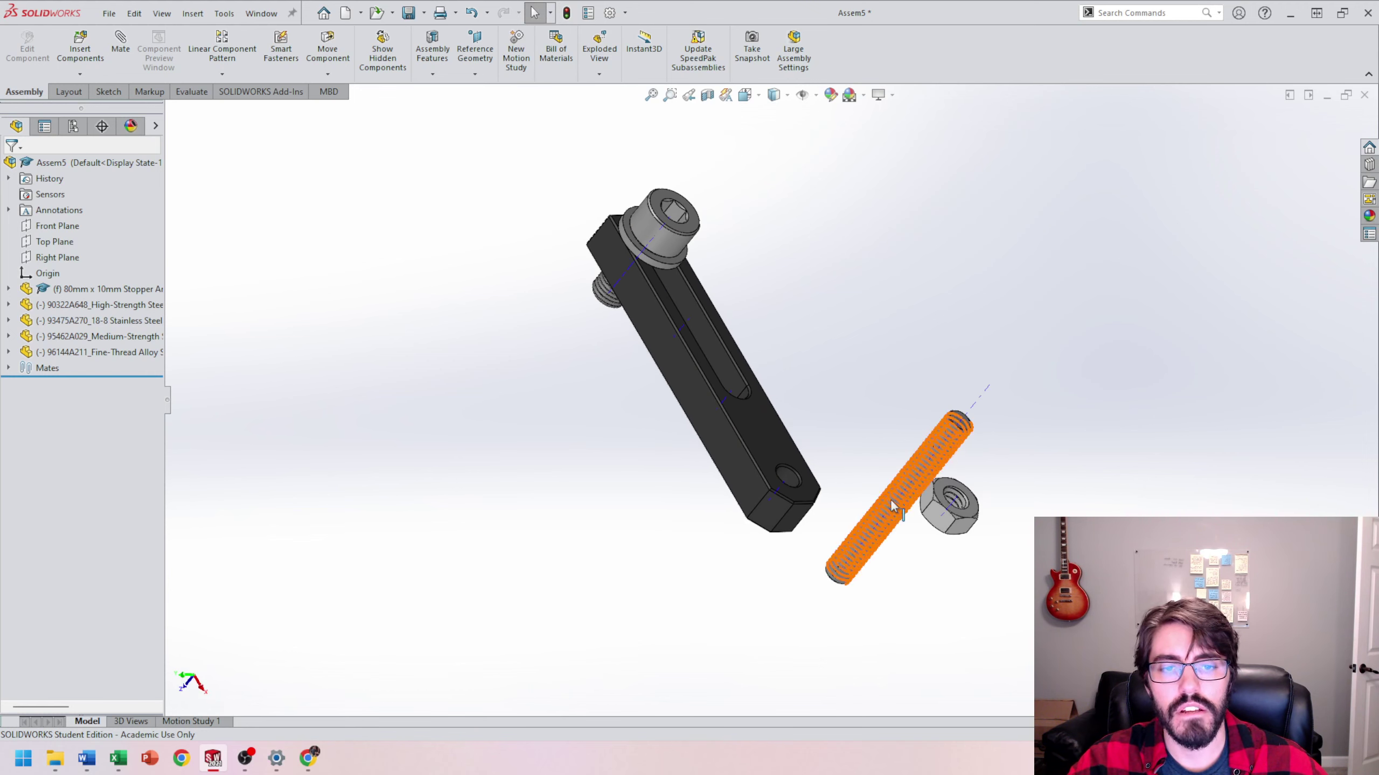
scroll(891, 401, "down", 1)
middle_click_drag(787, 524, 748, 501)
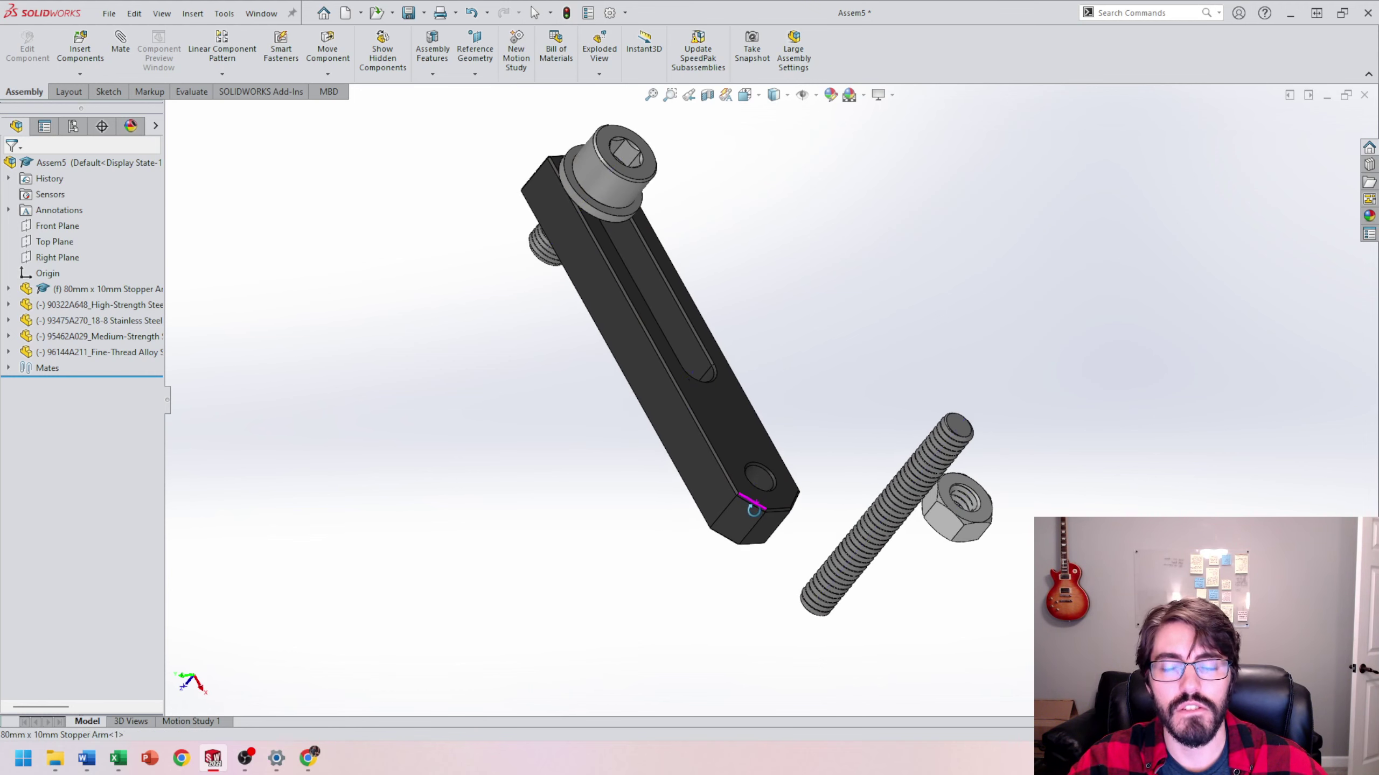
middle_click_drag(782, 459, 798, 437)
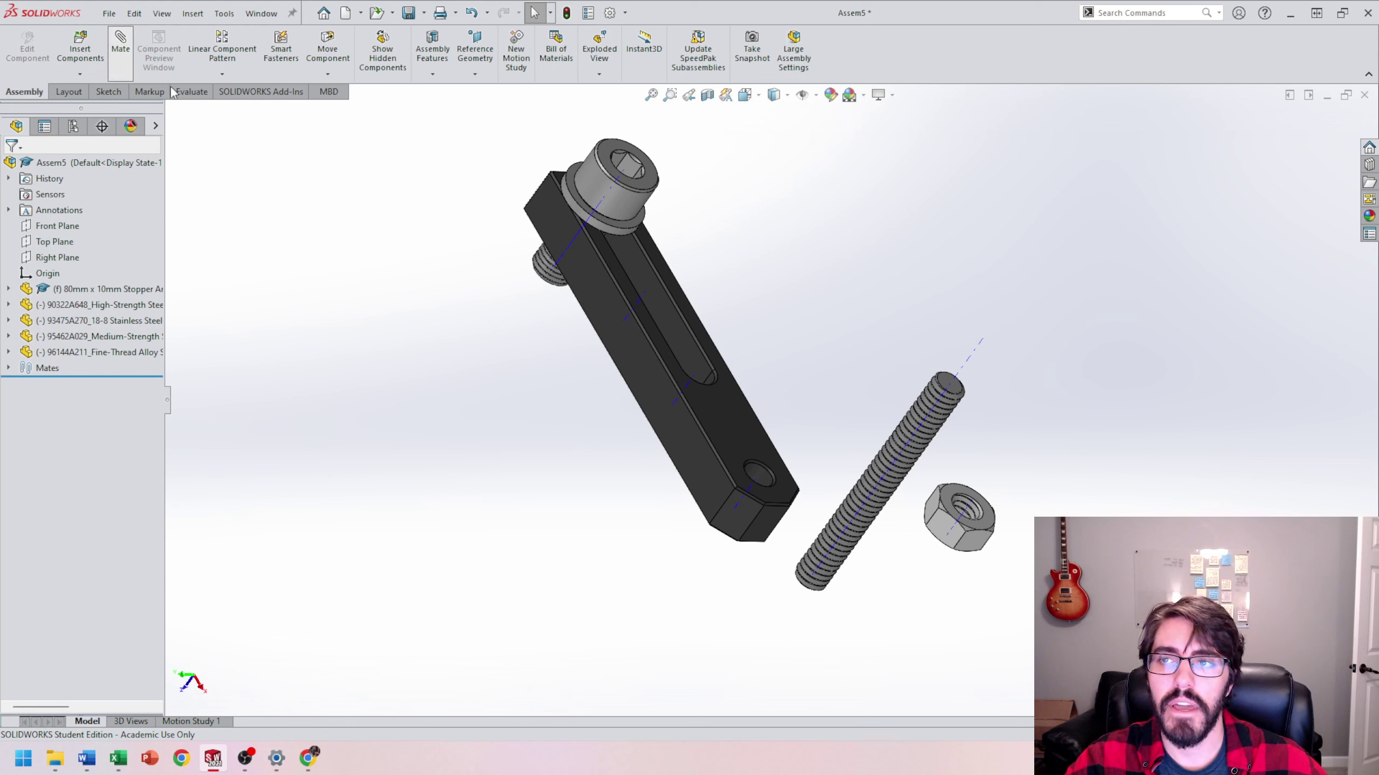
left_click(959, 373)
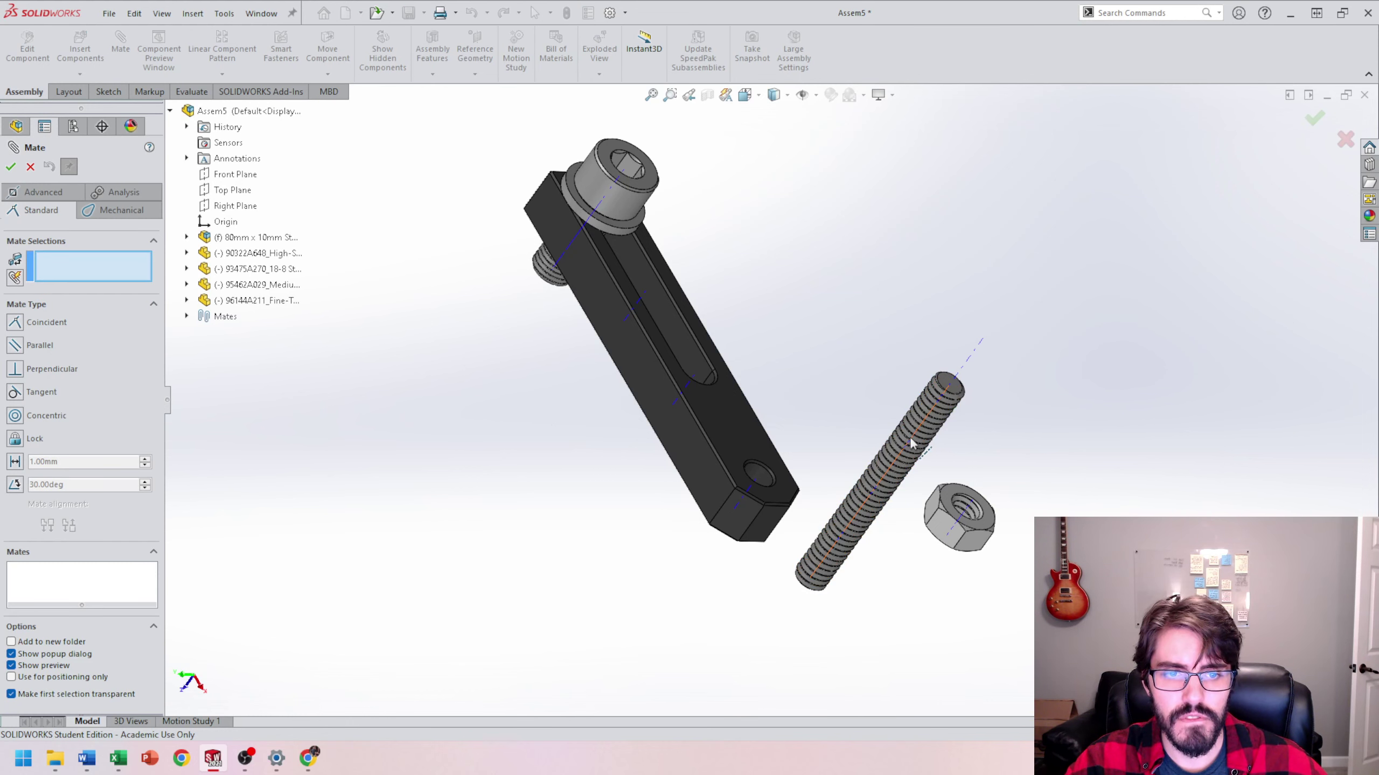
left_click(749, 496)
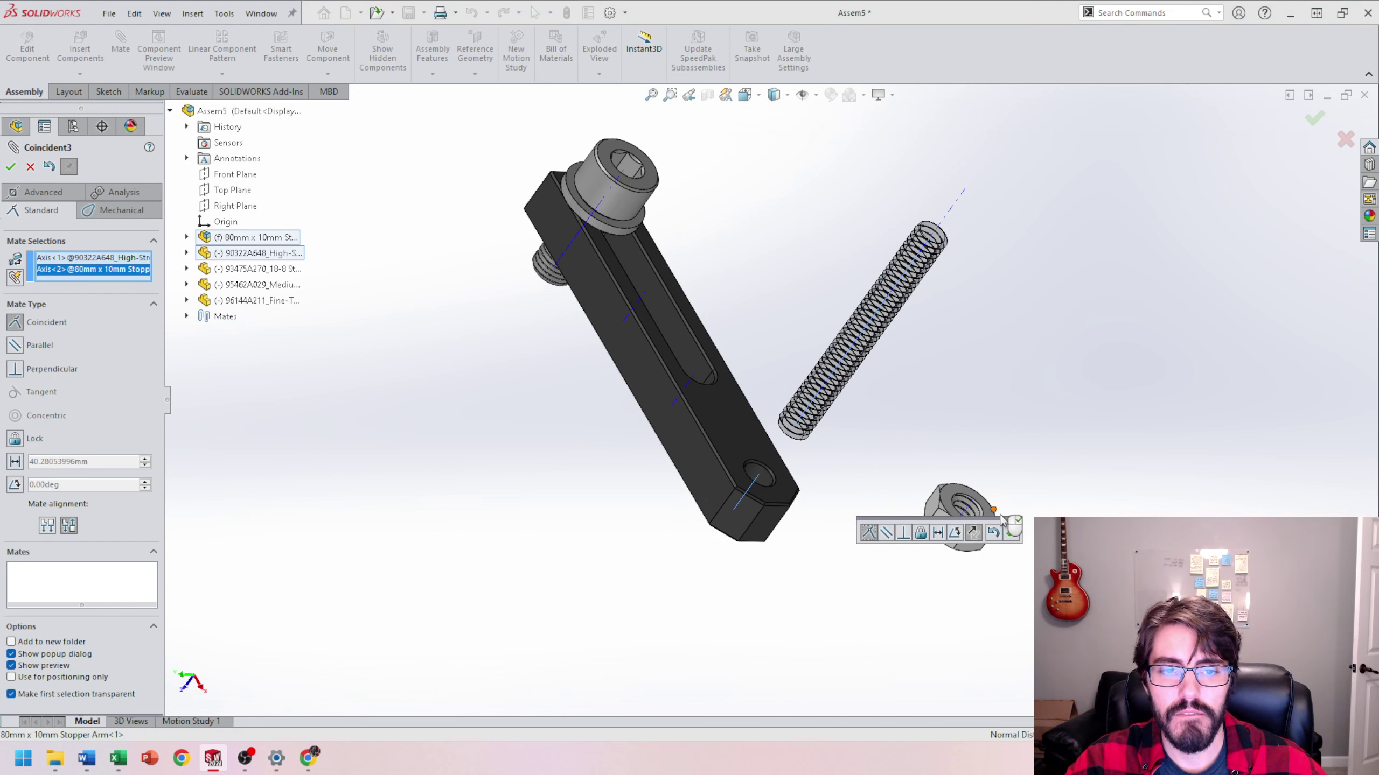
left_click(1012, 533)
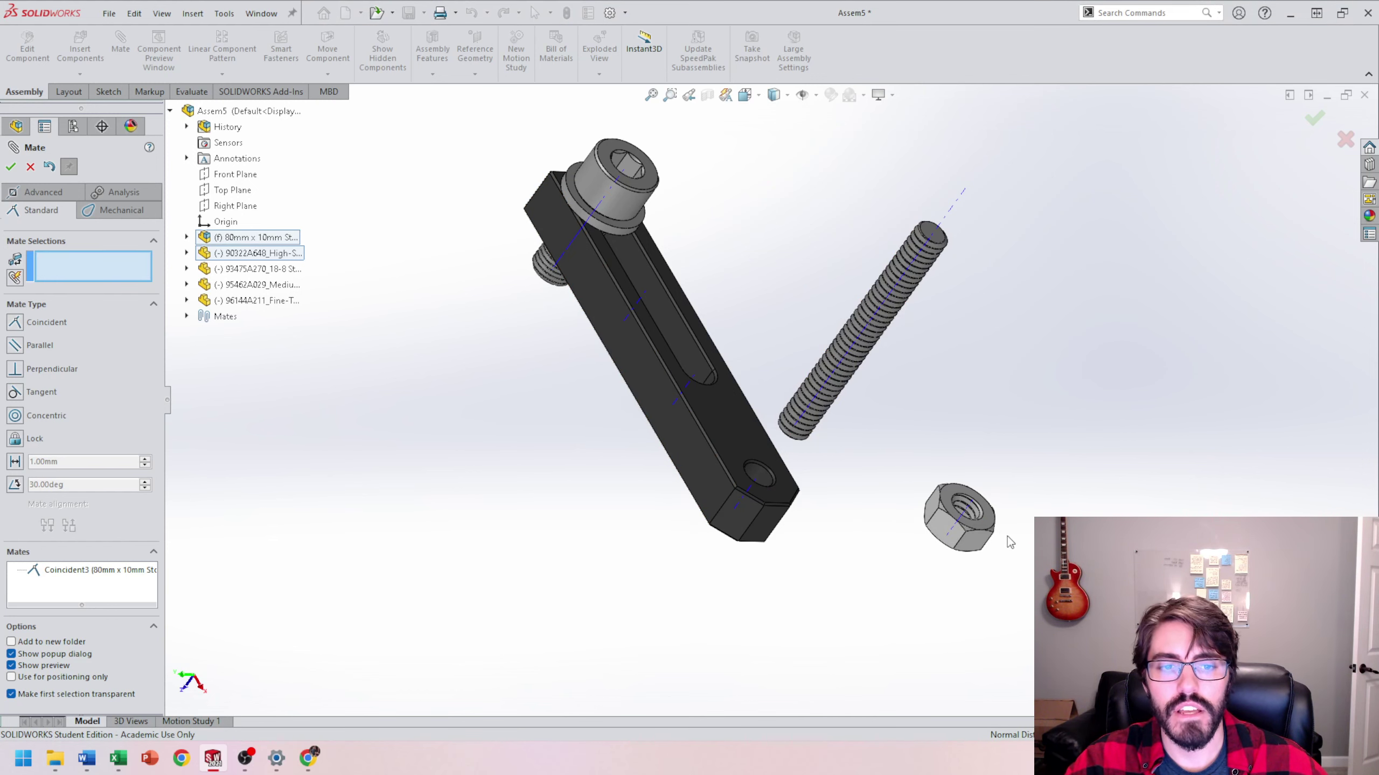
Add a coincident mate between the hex nut's axis and the axis of the arm's round end hole
scroll(1004, 540, "down", 5)
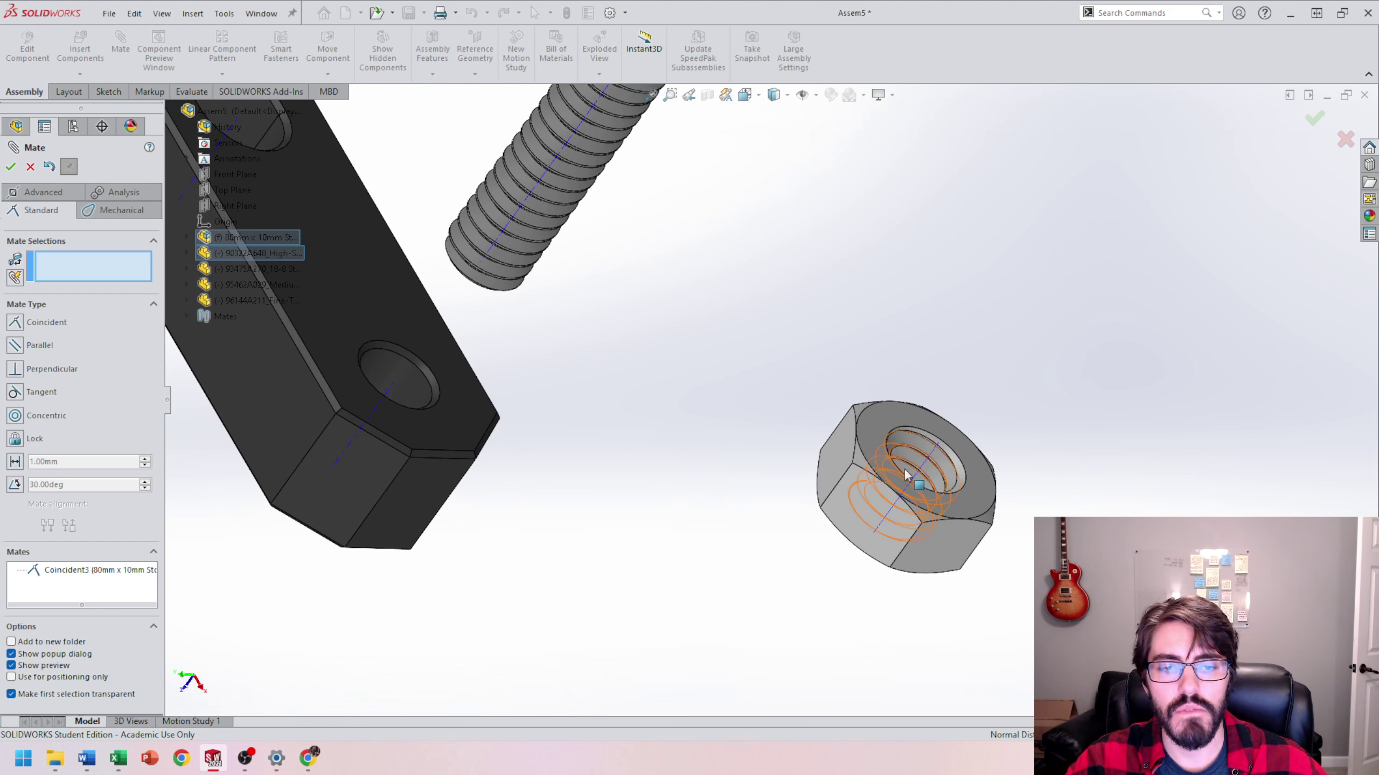
left_click(919, 477)
scroll(652, 456, "up", 5)
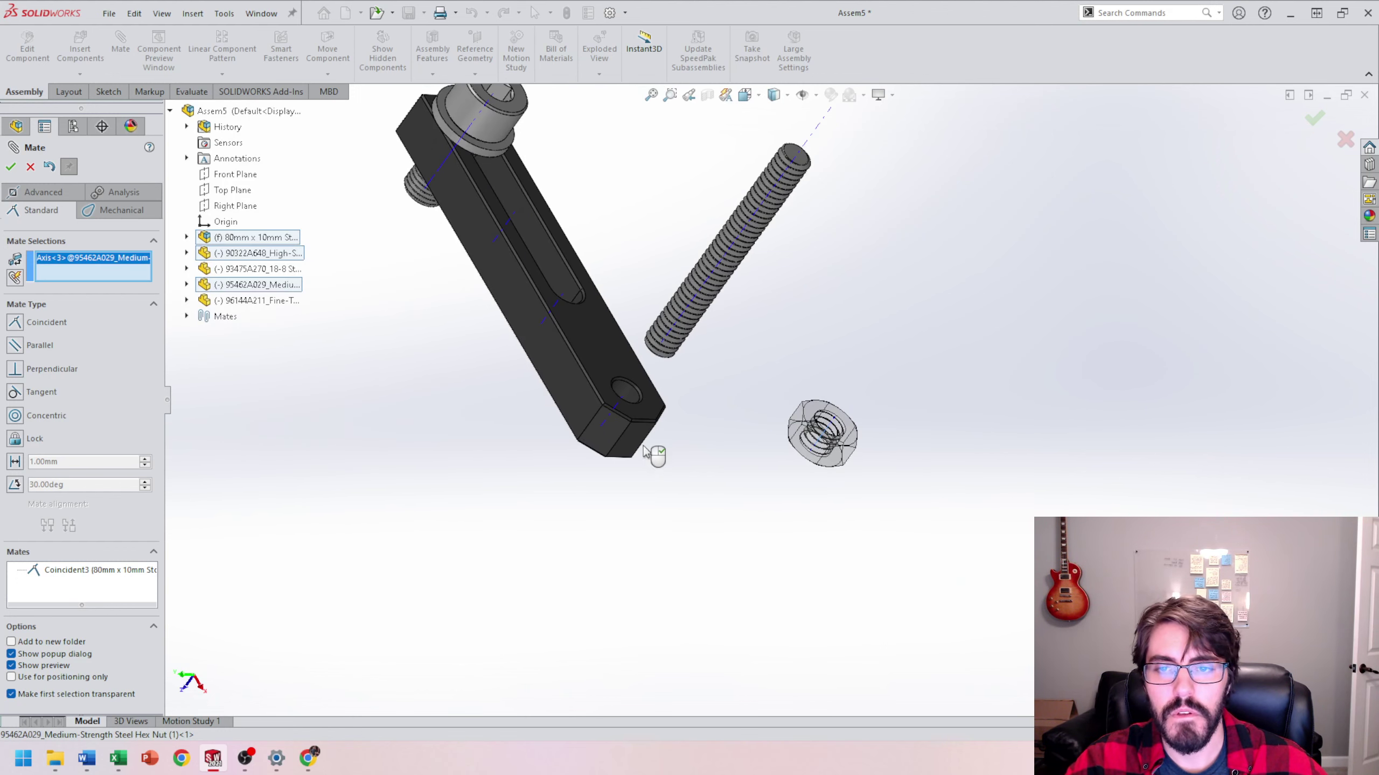
scroll(633, 430, "down", 4)
left_click(618, 437)
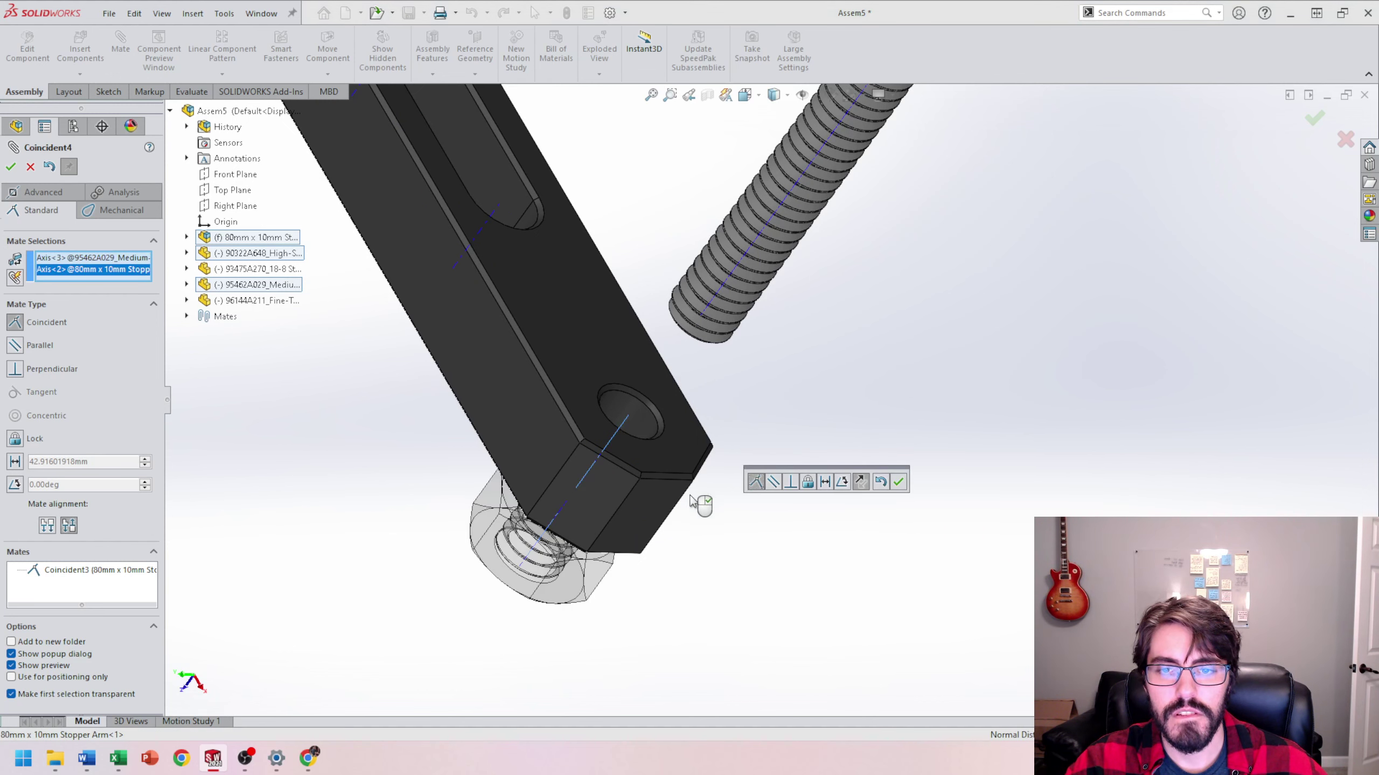
left_click(898, 481)
scroll(820, 449, "up", 3)
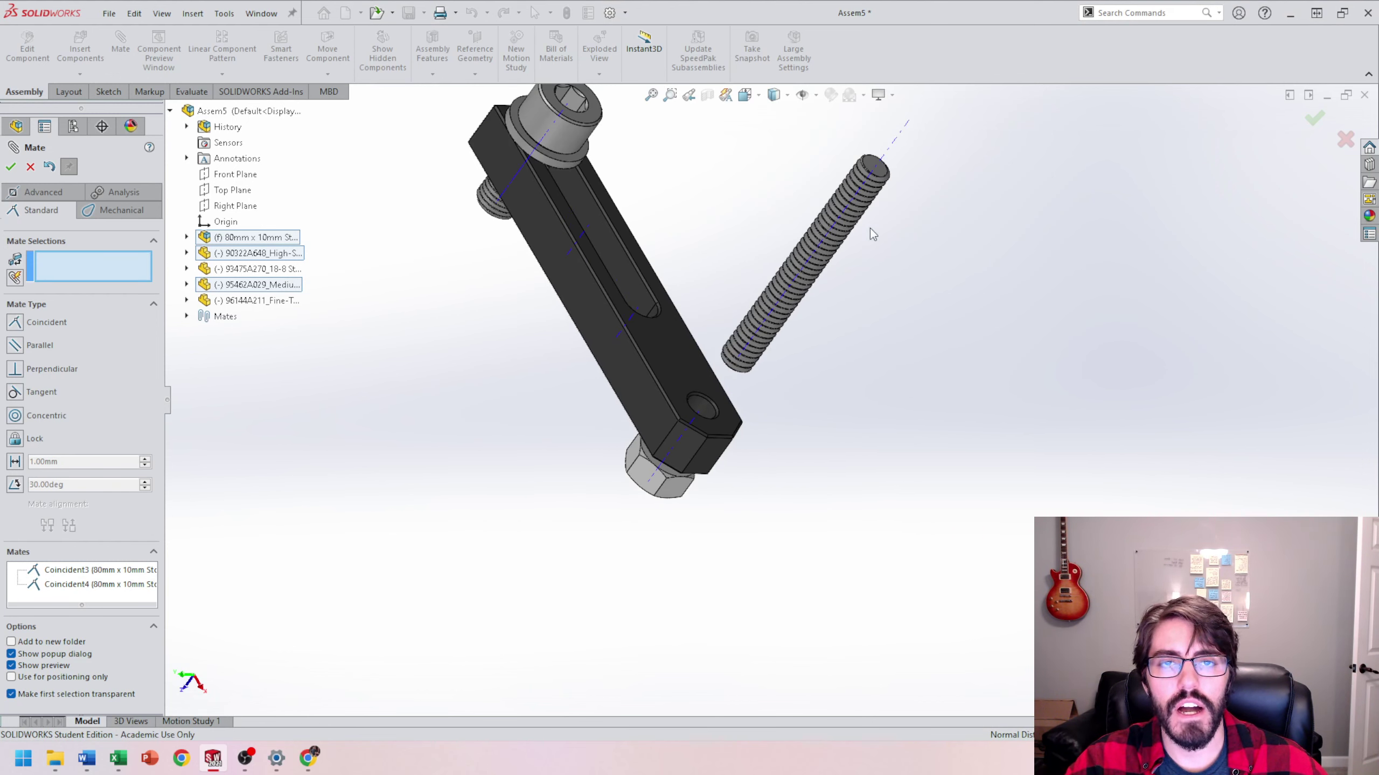
Hide the temporary axes and seat the hex nut on the arm face opposite the screw head with a coincident mate
left_click(817, 98)
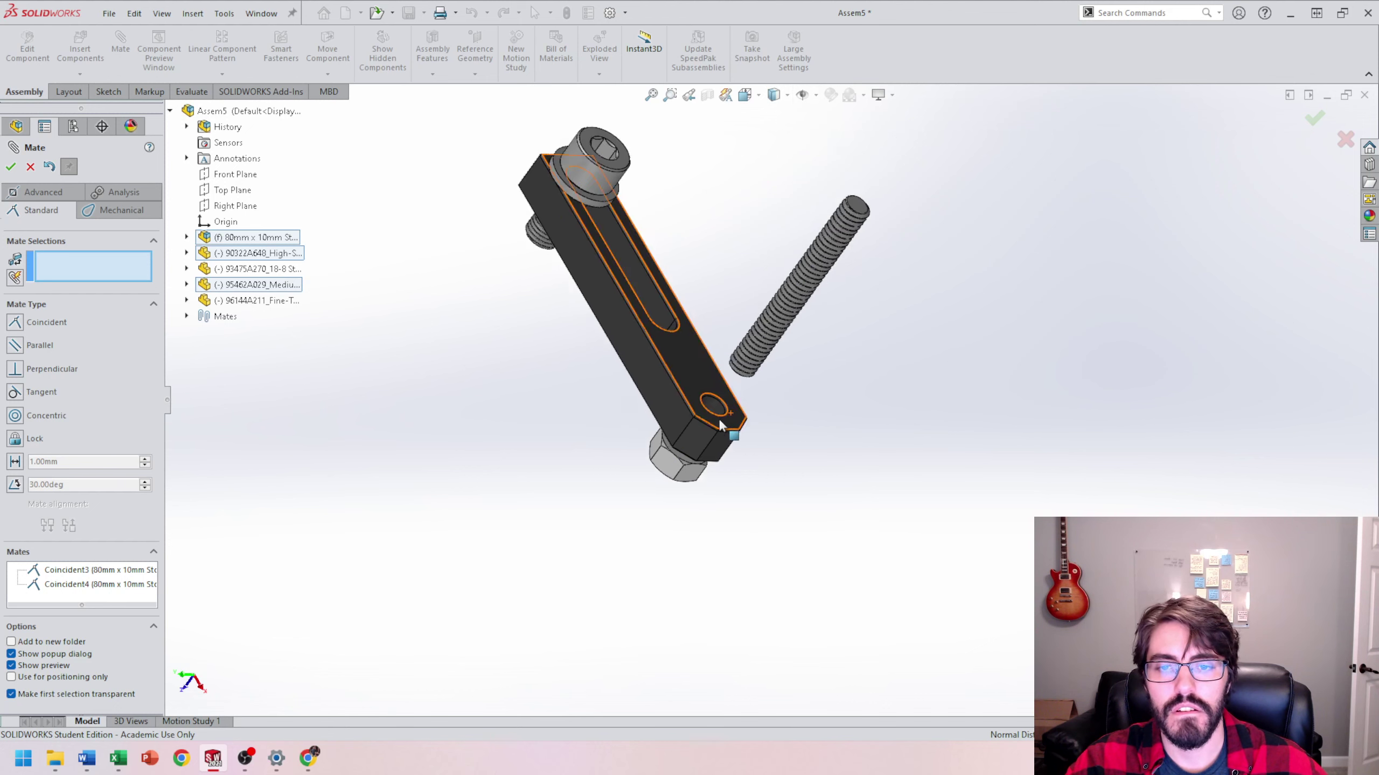
scroll(481, 273, "down", 3)
scroll(481, 273, "up", 8)
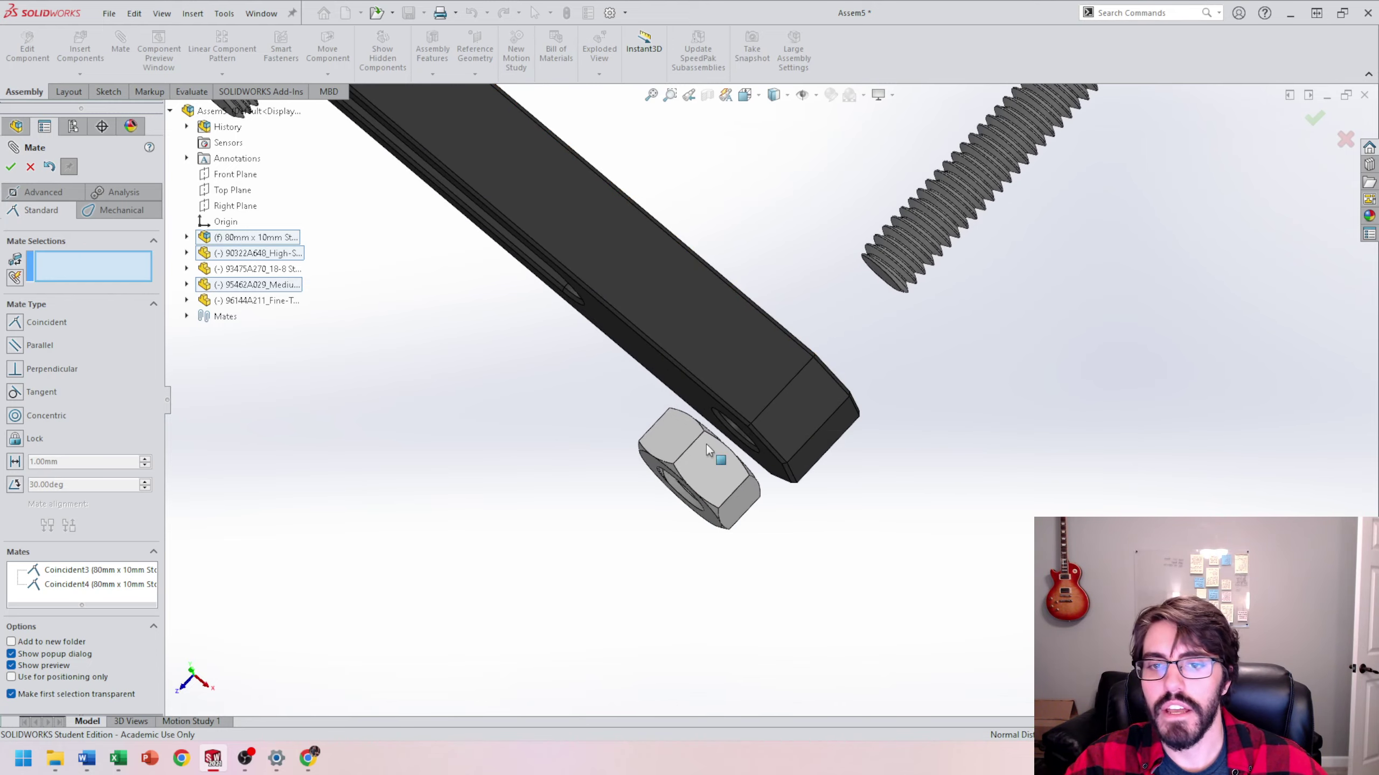
middle_click_drag(707, 449, 745, 351)
left_click(664, 392)
middle_click_drag(663, 394, 559, 423)
scroll(567, 448, "down", 3)
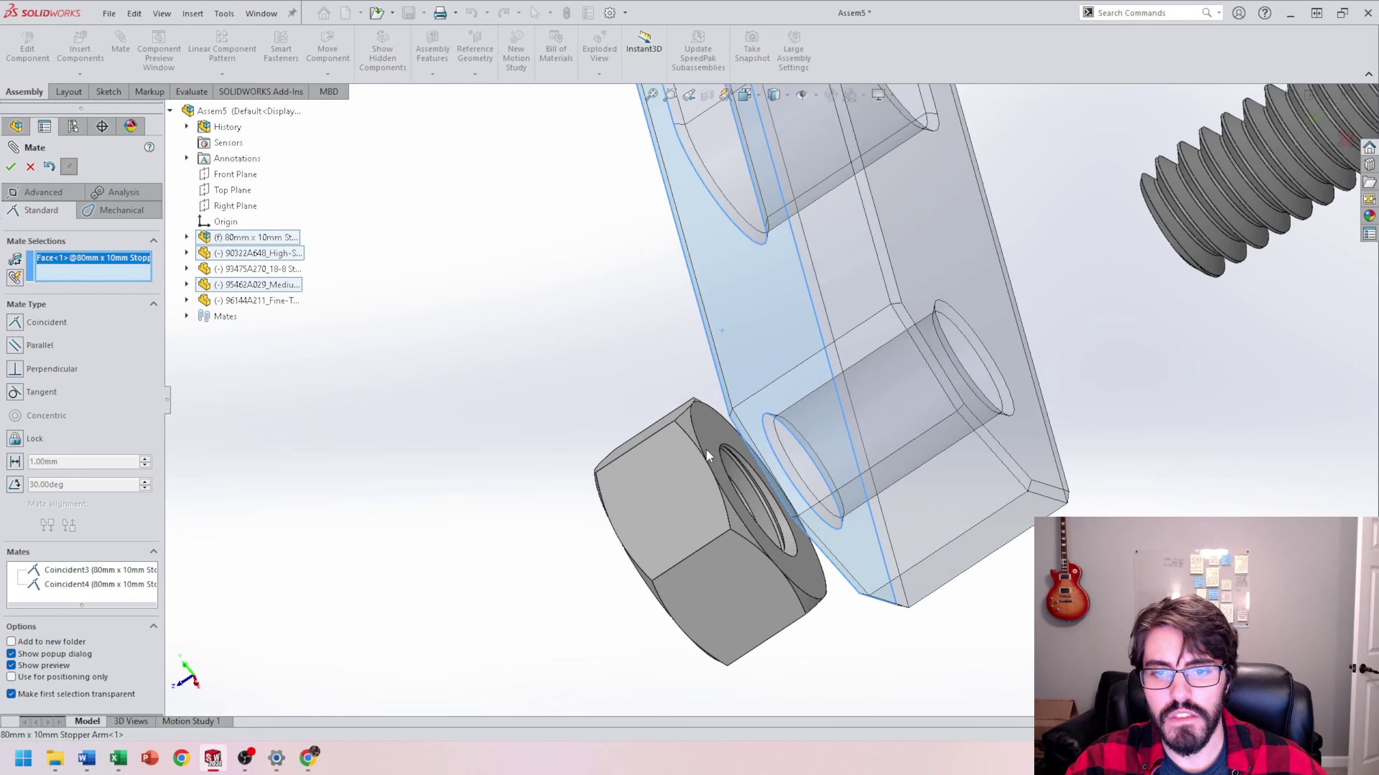
left_click(714, 434)
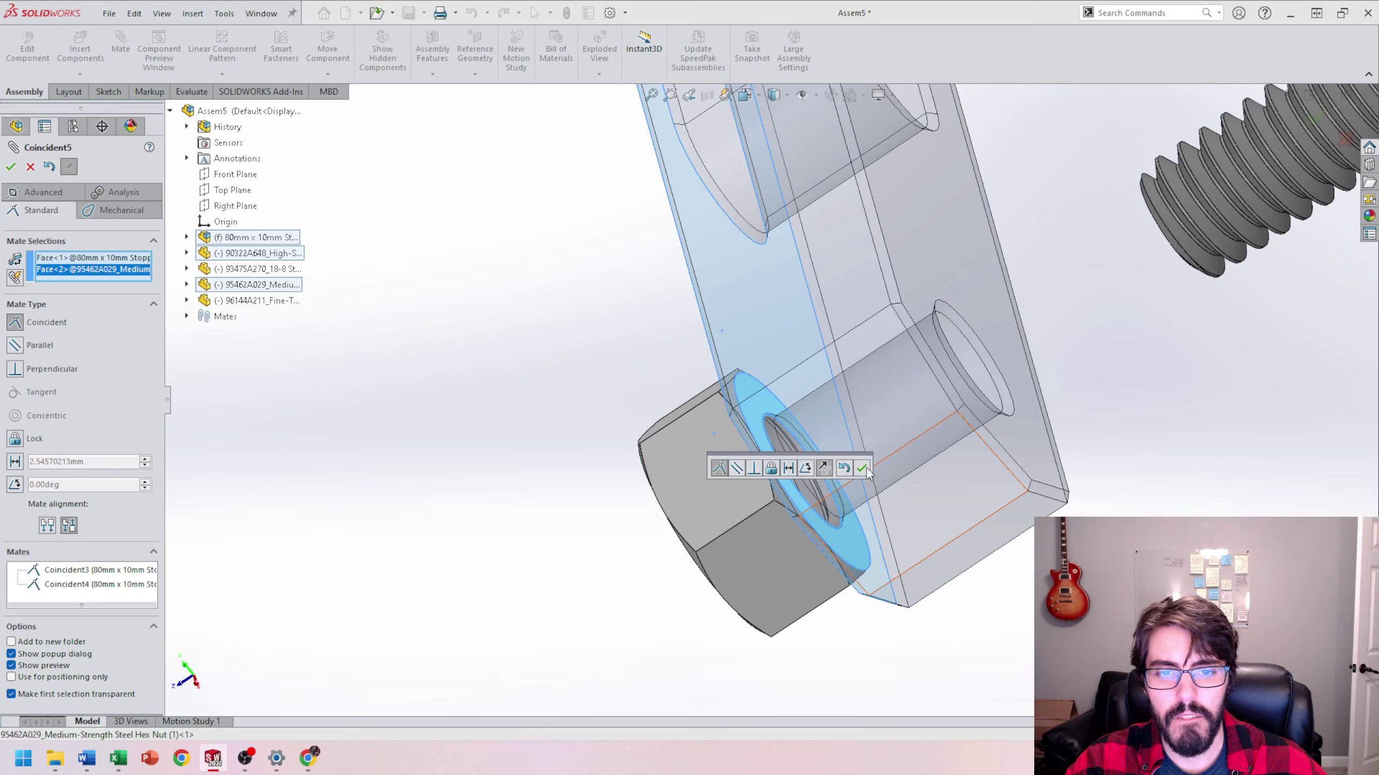
left_click(840, 463)
Add a flipped 1 in distance mate between the rod's nut-side end face and the arm's nut-side face, and finish the Mate command
scroll(839, 458, "up", 5)
middle_click_drag(1001, 391, 1064, 364)
scroll(819, 361, "down", 5)
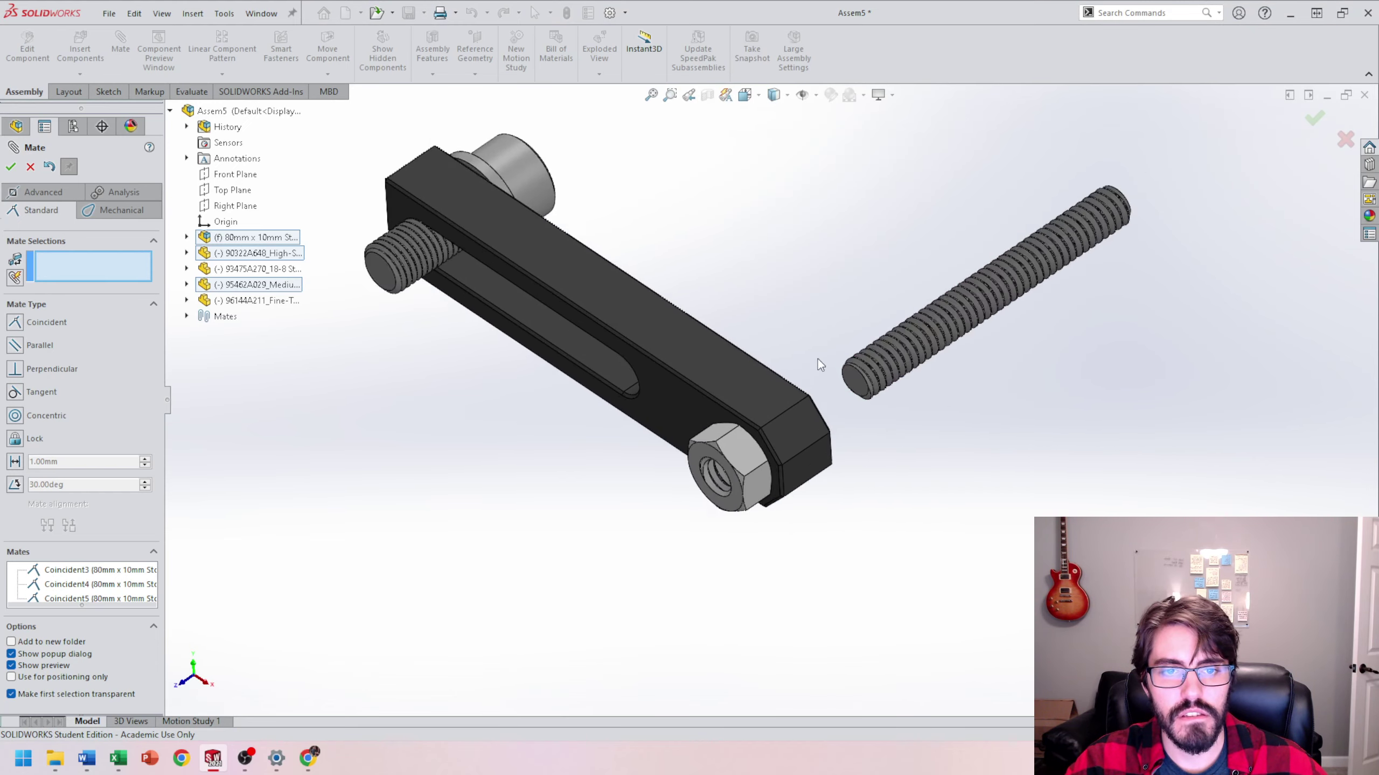
left_click(842, 401)
scroll(816, 431, "up", 5)
middle_click_drag(816, 432, 767, 451)
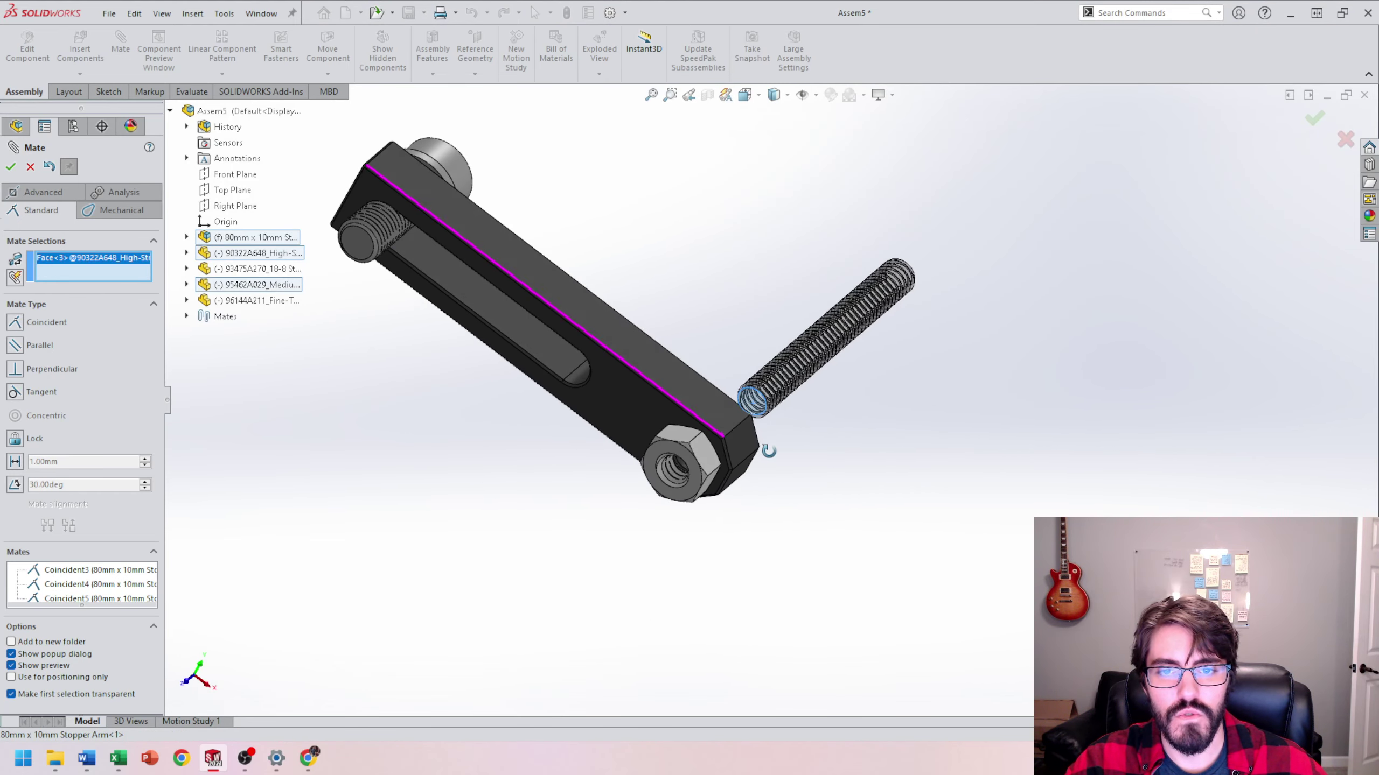
left_click(648, 431)
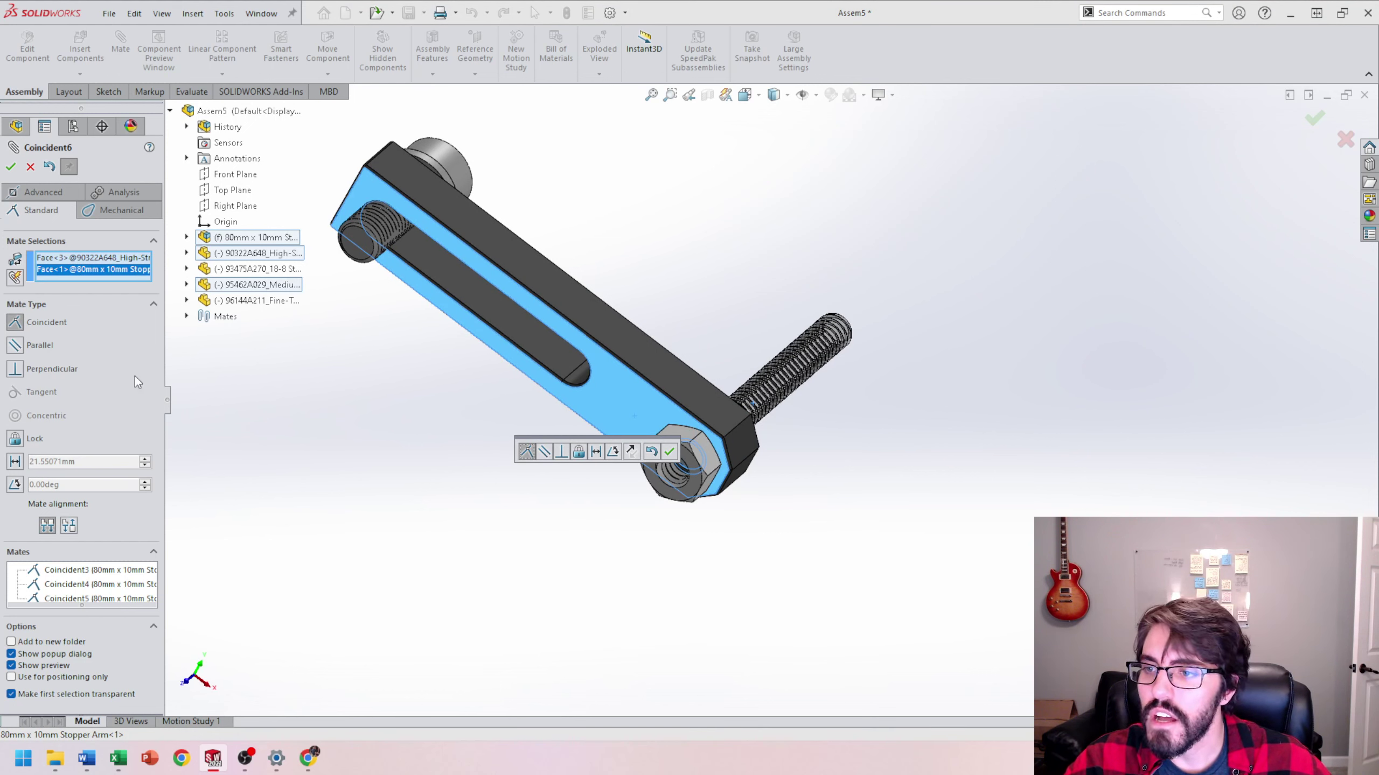
left_click(14, 462)
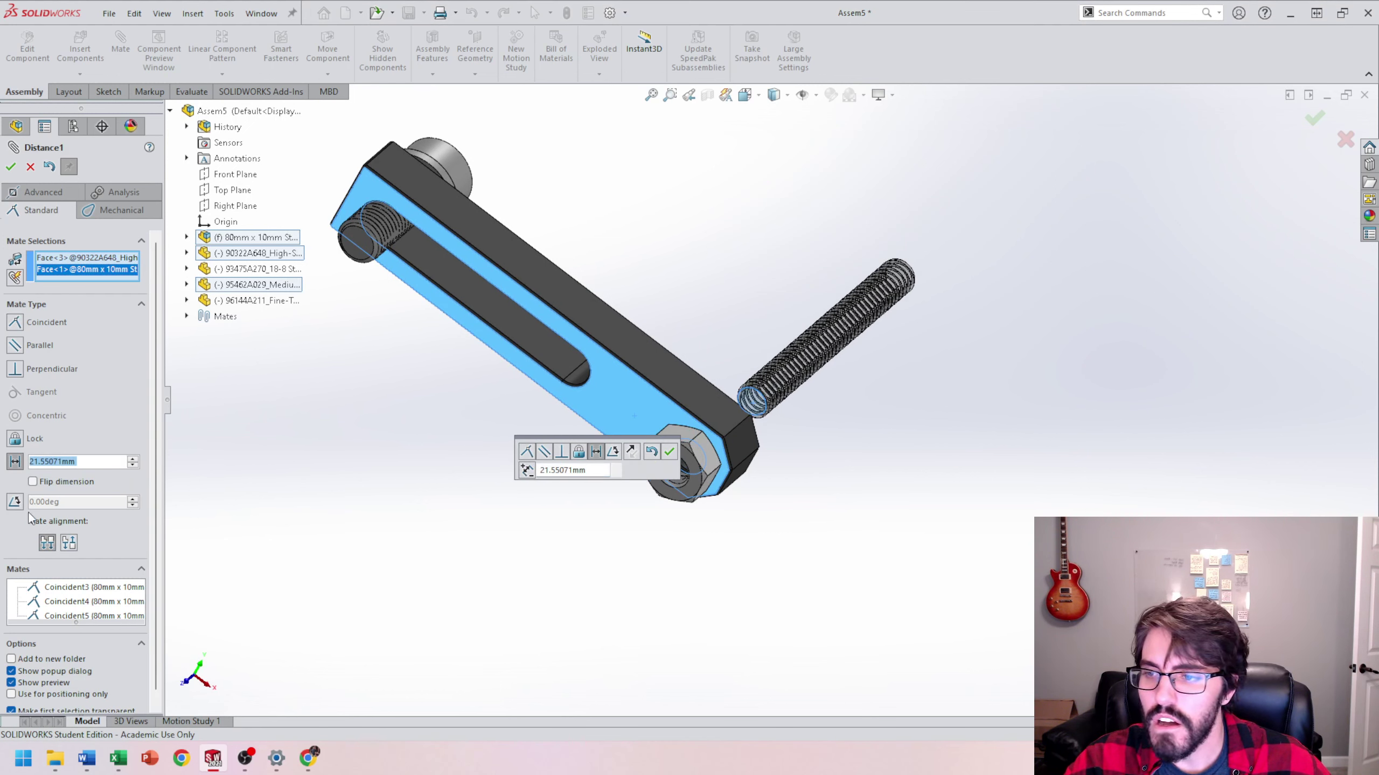
left_click(43, 483)
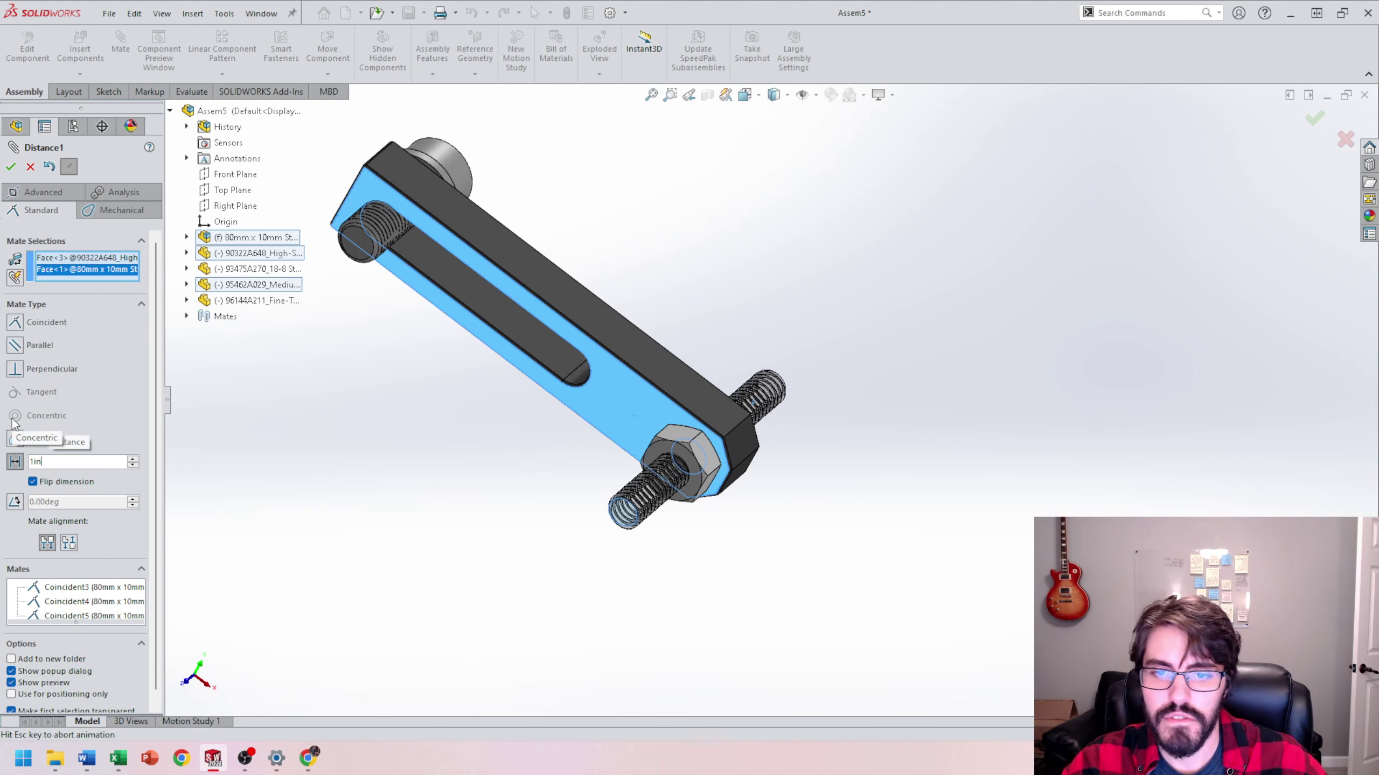
middle_click_drag(1062, 446, 501, 428)
scroll(748, 449, "down", 4)
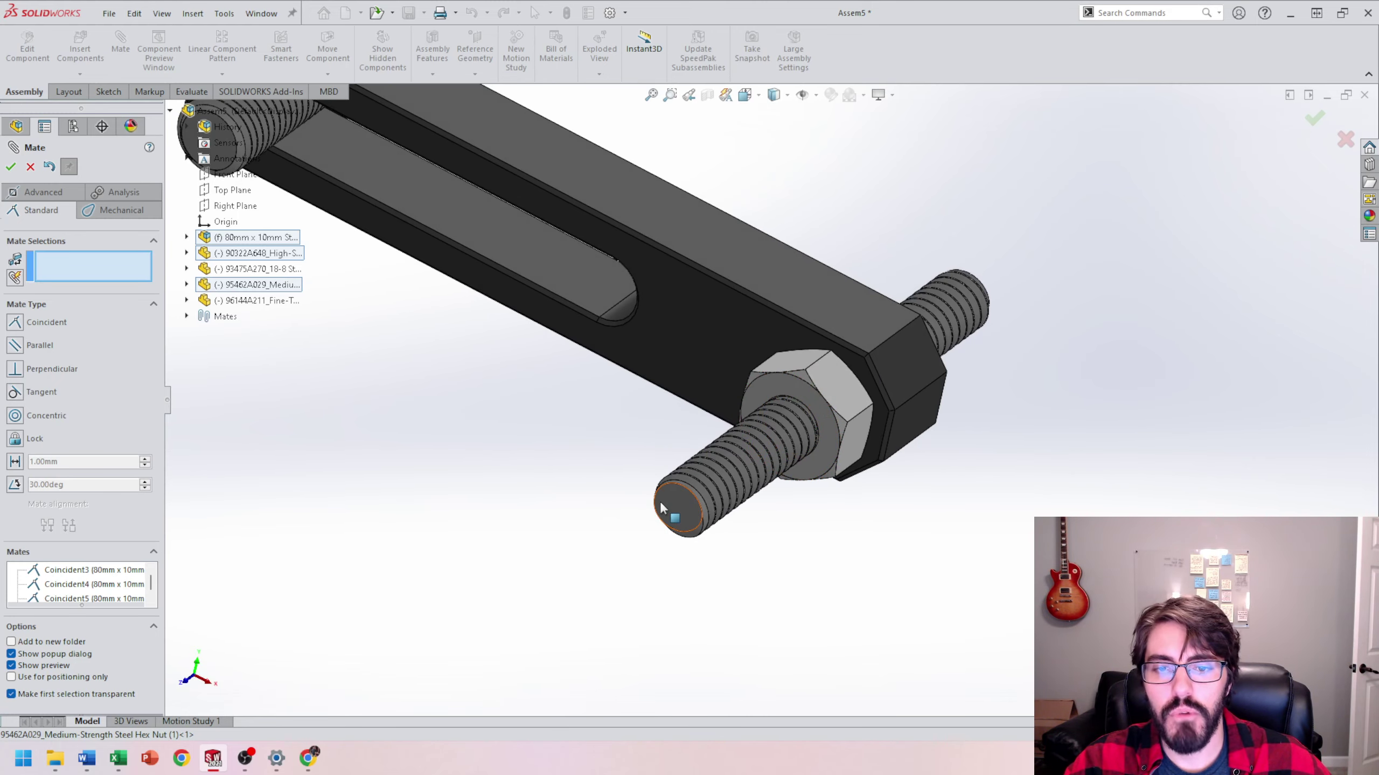
scroll(662, 507, "up", 5)
left_click(696, 358)
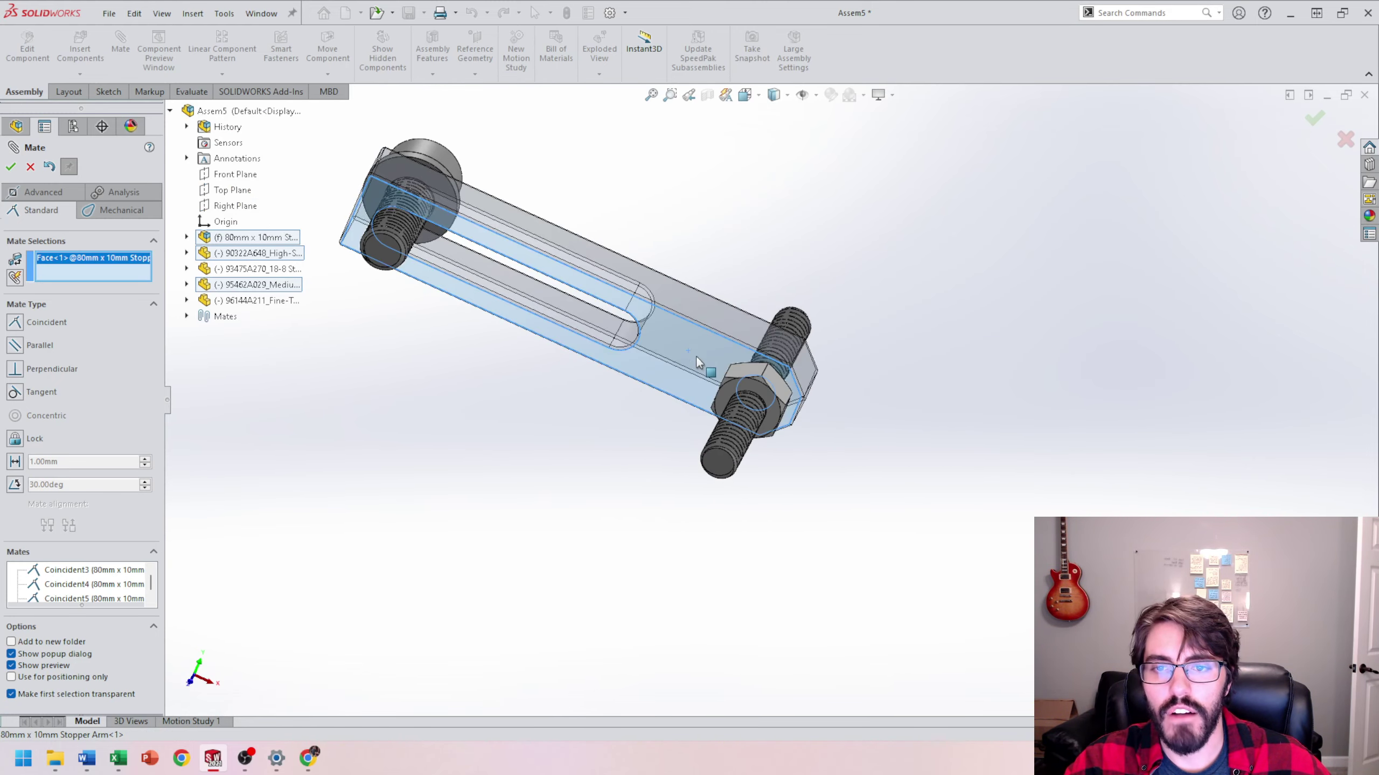
key("Escape")
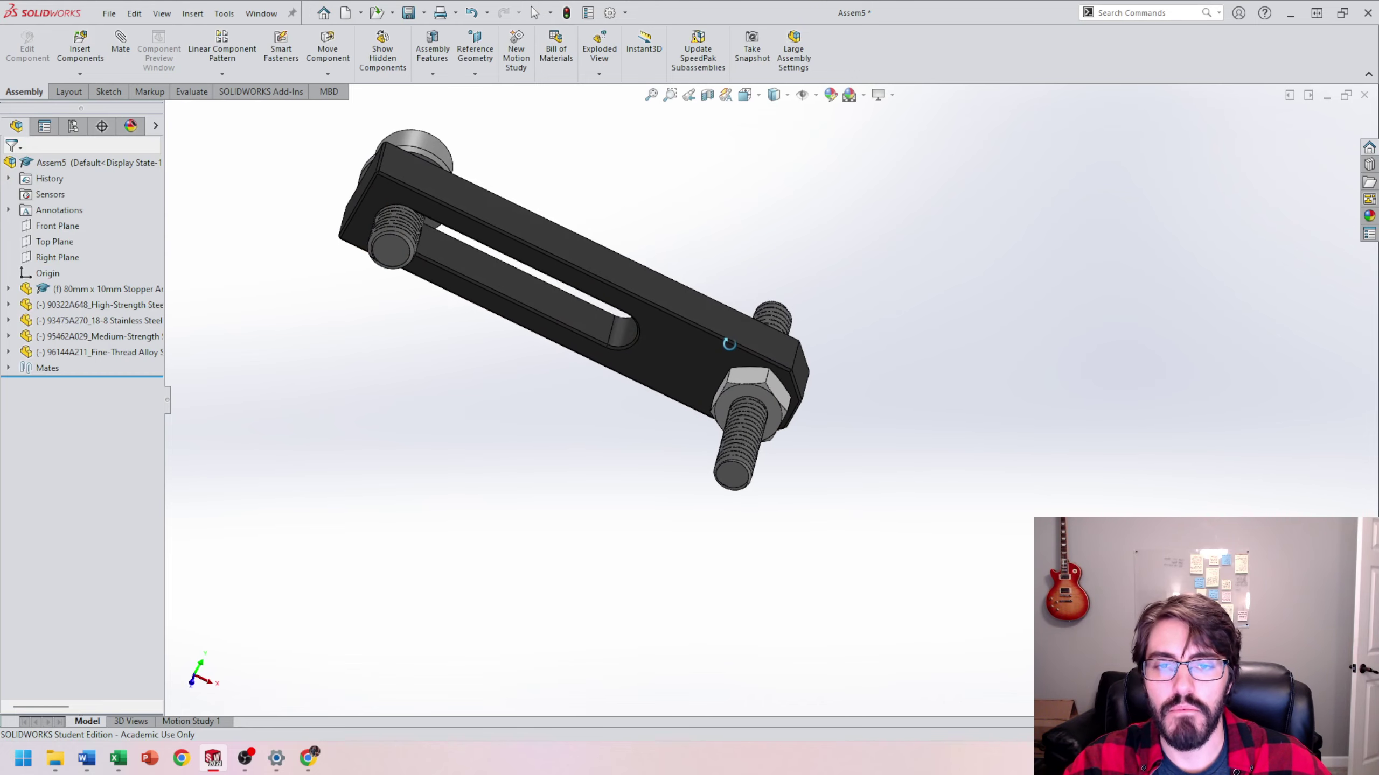
Save the assembly and all its parts as Stopper Arm Assembly in the Stopper Assembly folder, accepting the conversion of older files
scroll(622, 269, "down", 4)
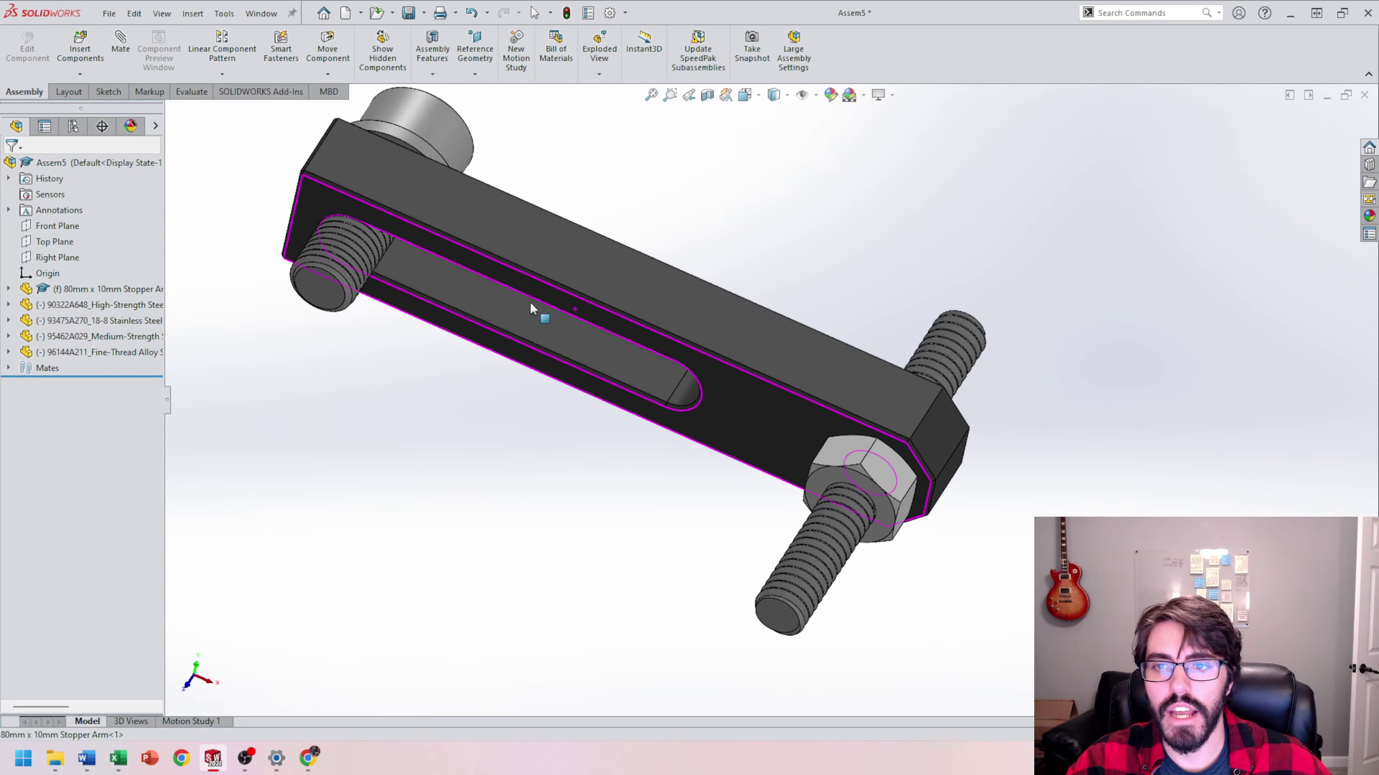
middle_click_drag(682, 357, 709, 337)
scroll(670, 346, "up", 2)
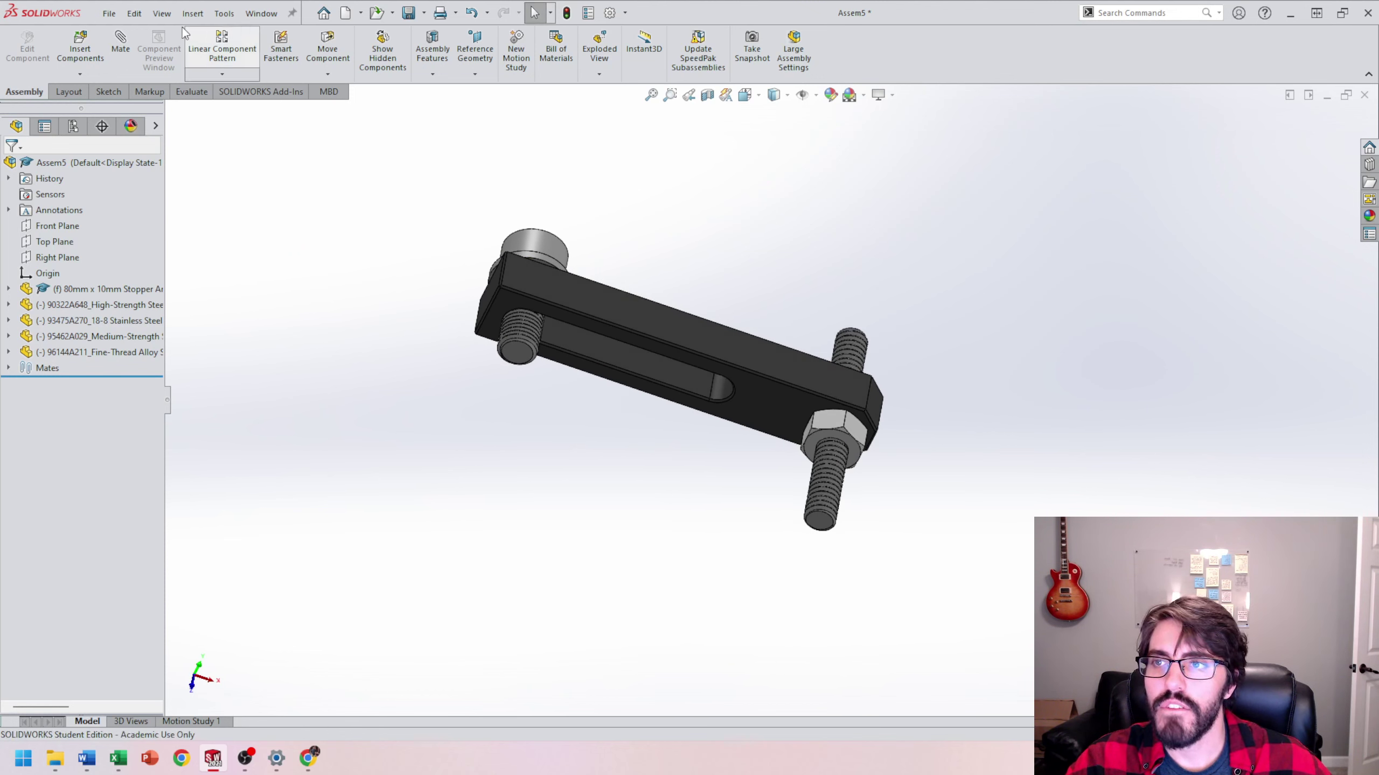
left_click(106, 13)
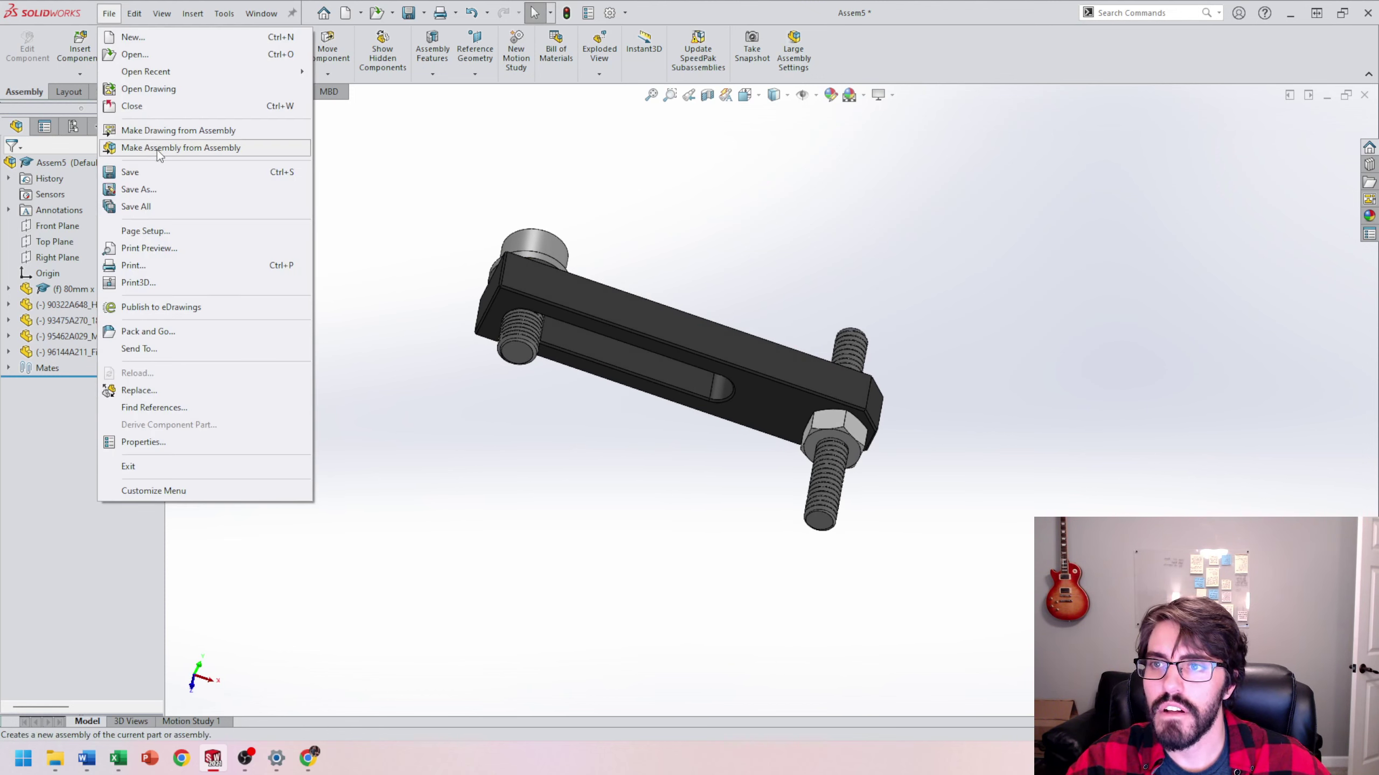
left_click(108, 14)
left_click(108, 15)
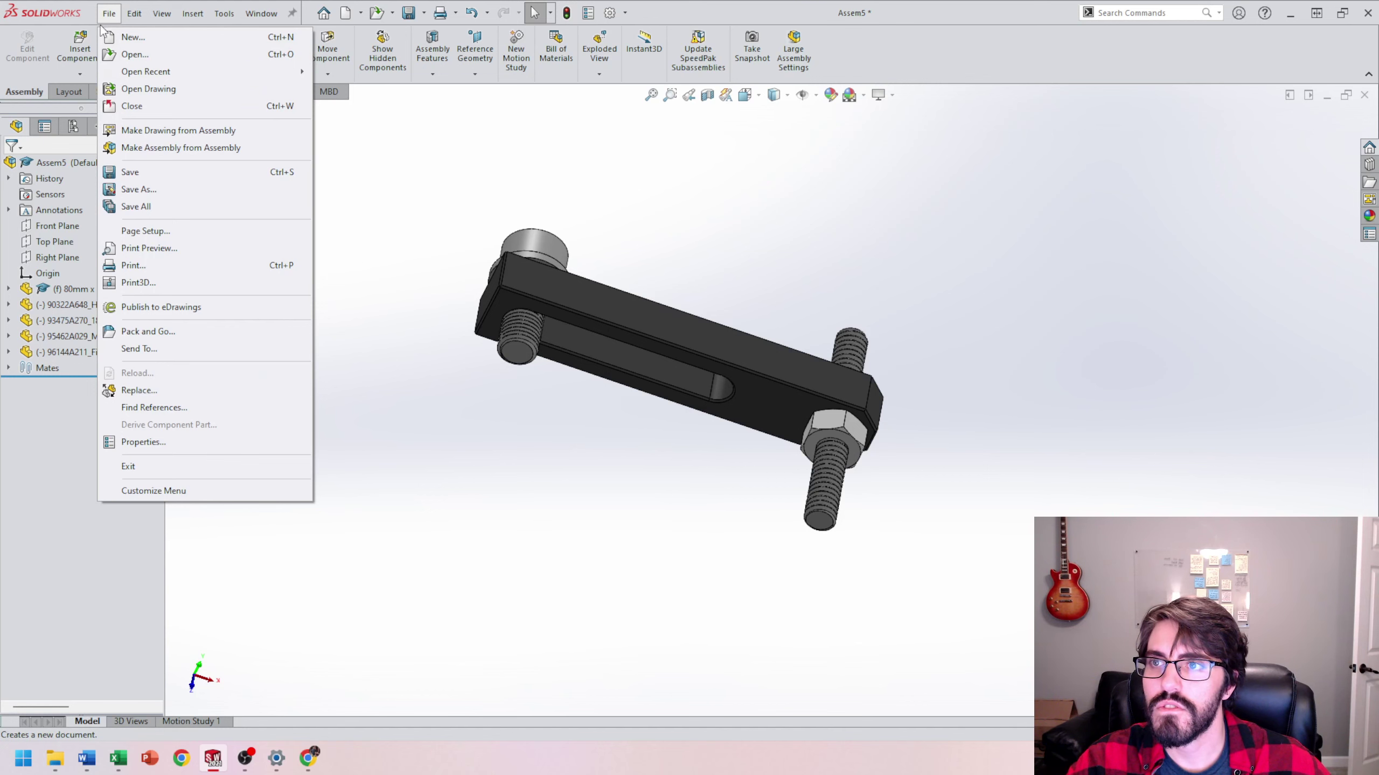
left_click(151, 209)
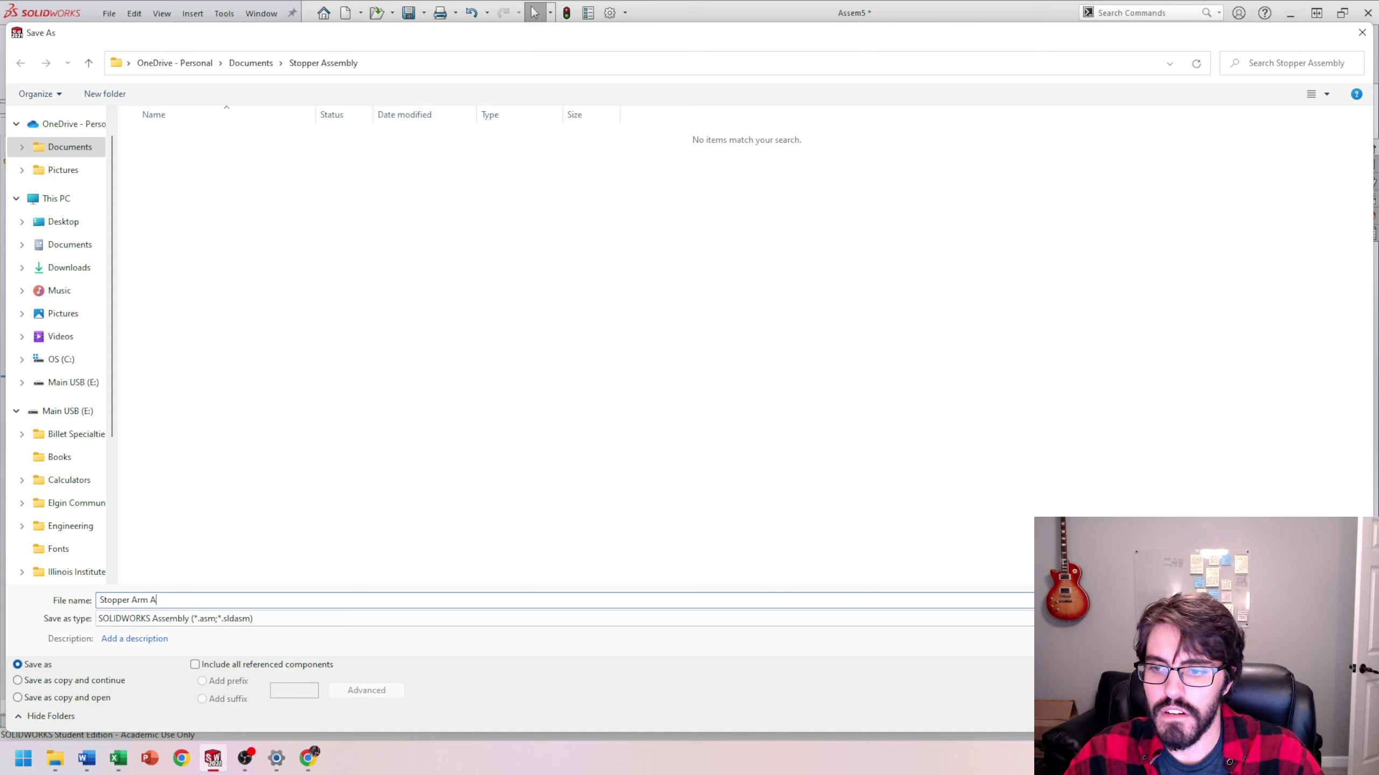
key("Return")
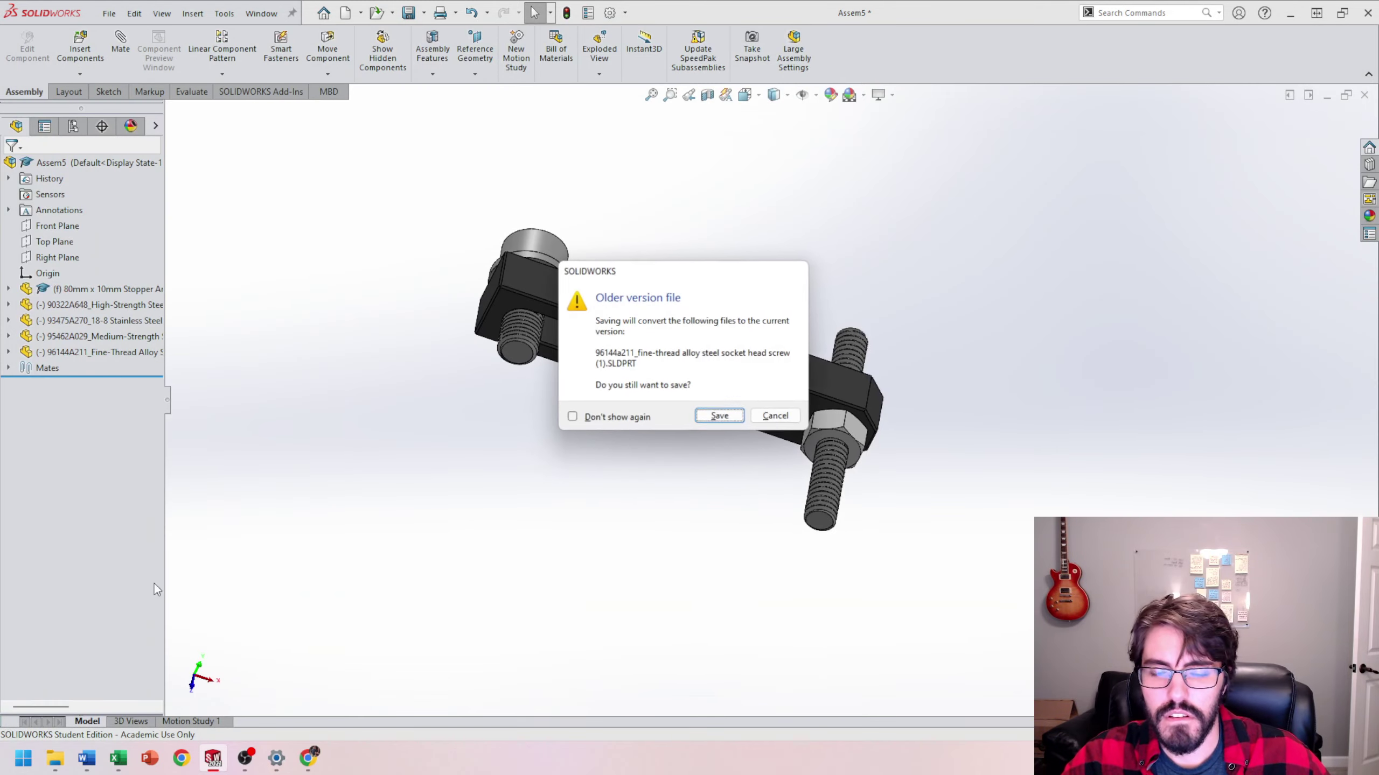
left_click(727, 417)
left_click(732, 398)
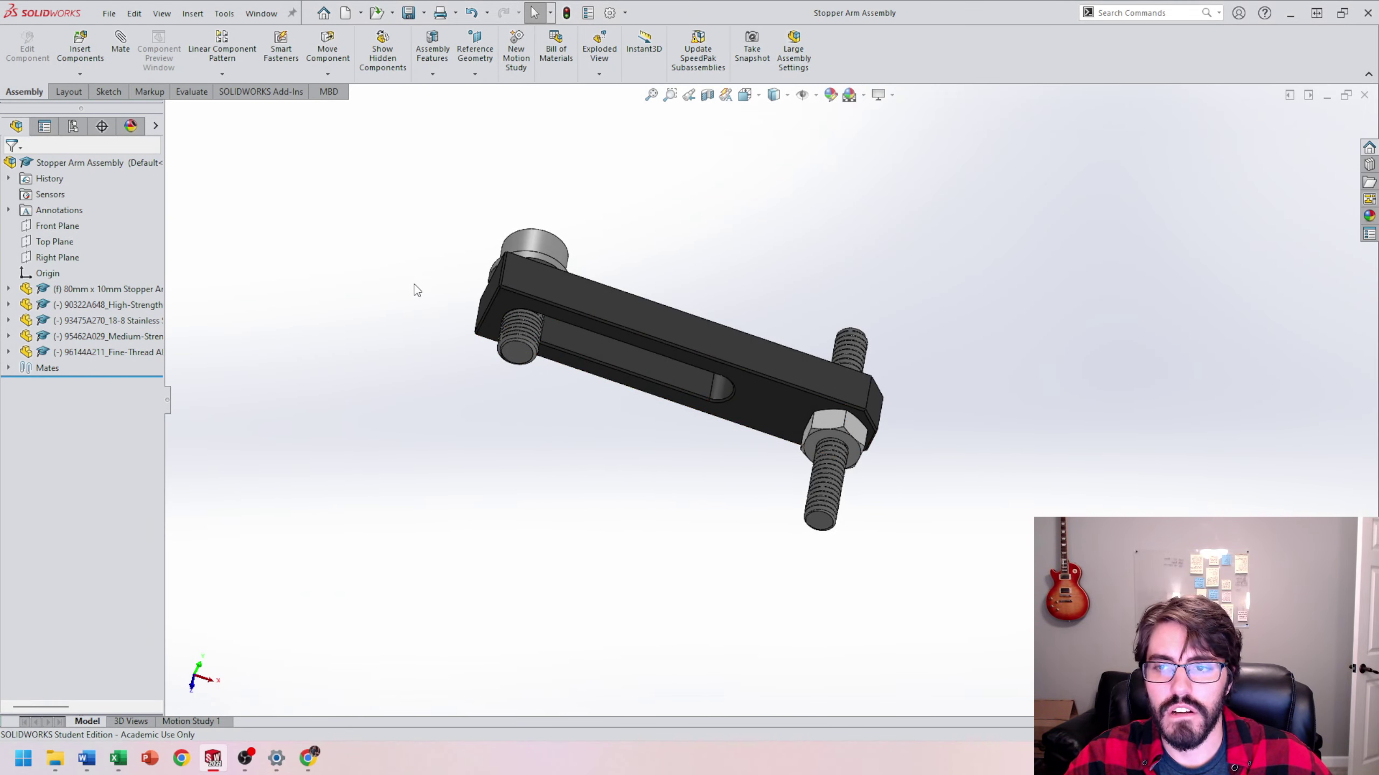
Switch to the open Completed Vice and Riser Assembly and insert the Stopper Arm Assembly beside the vice
middle_click_drag(413, 283, 389, 289)
middle_click_drag(645, 264, 679, 292)
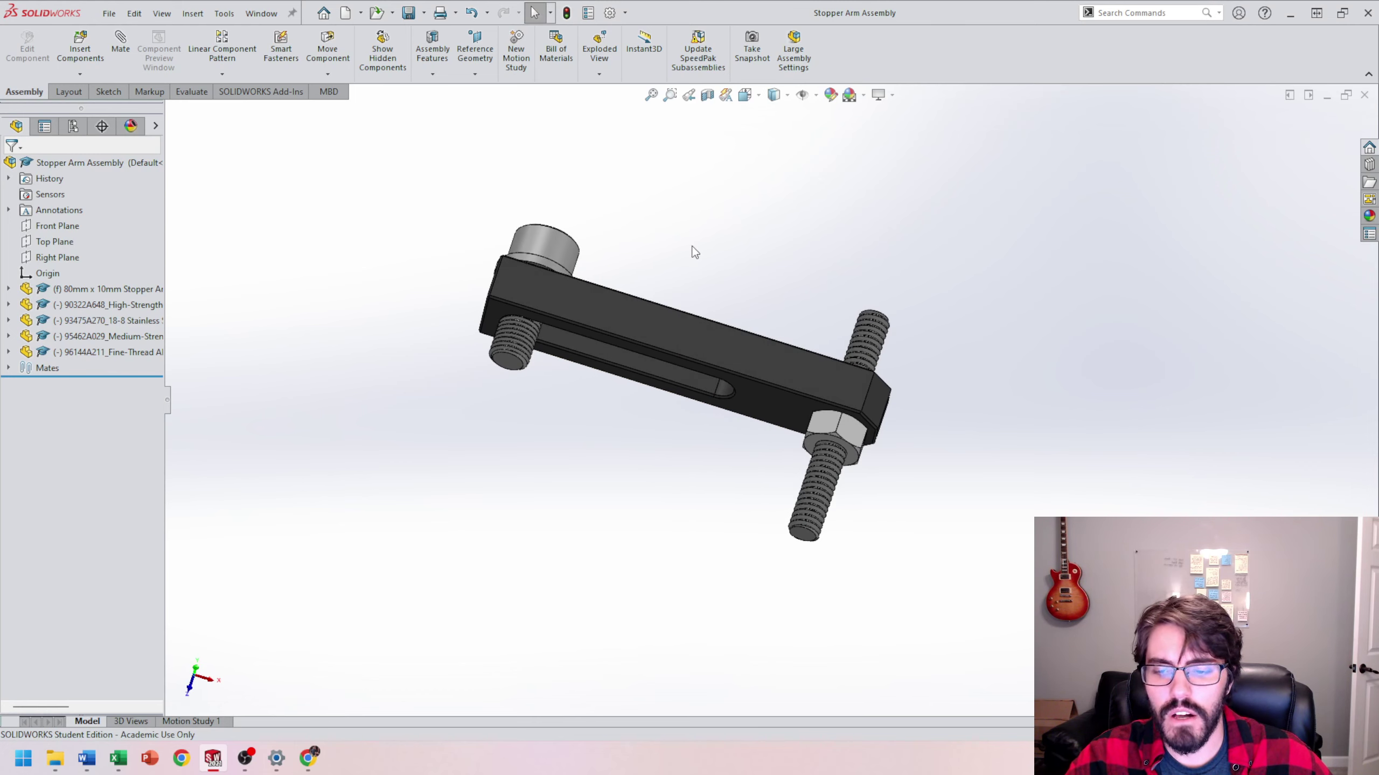
key("ctrl+Tab")
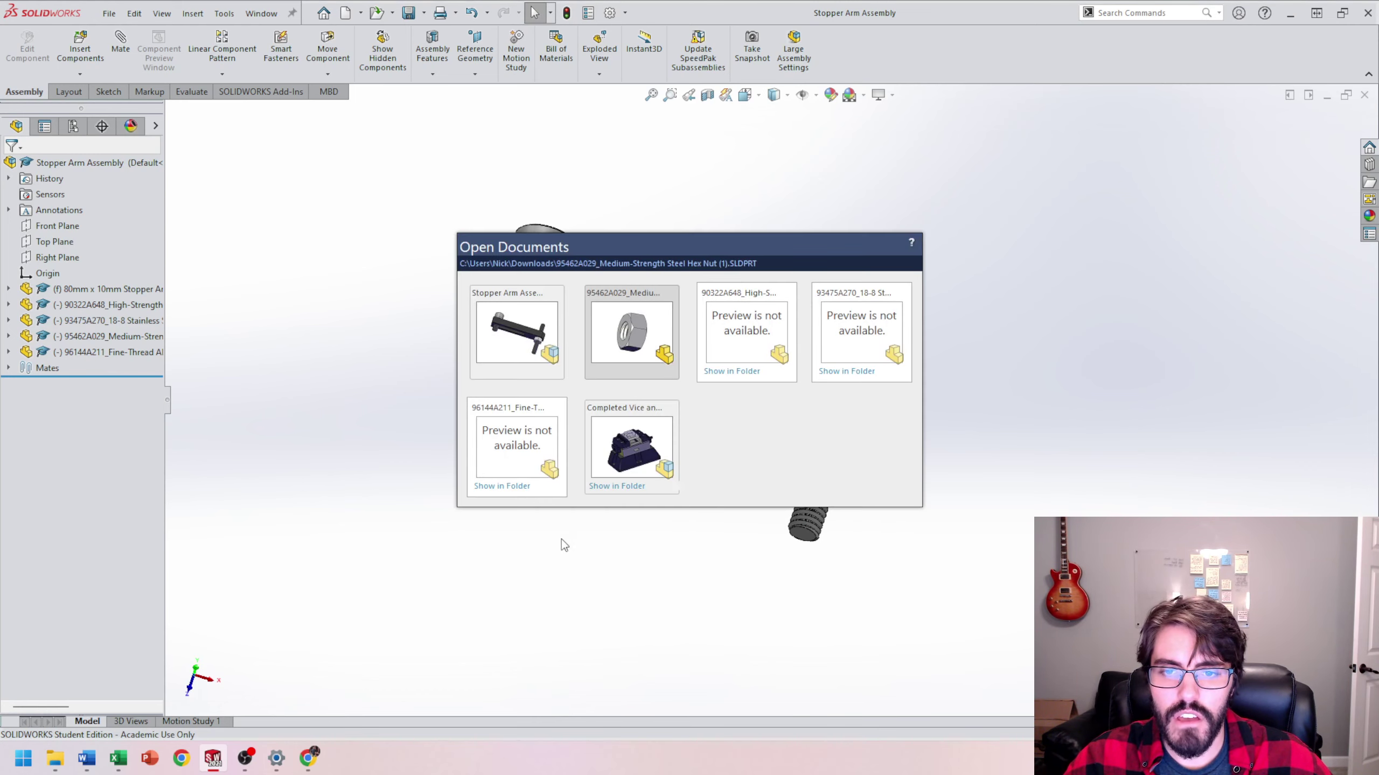
left_click(631, 453)
middle_click_drag(661, 341, 743, 446)
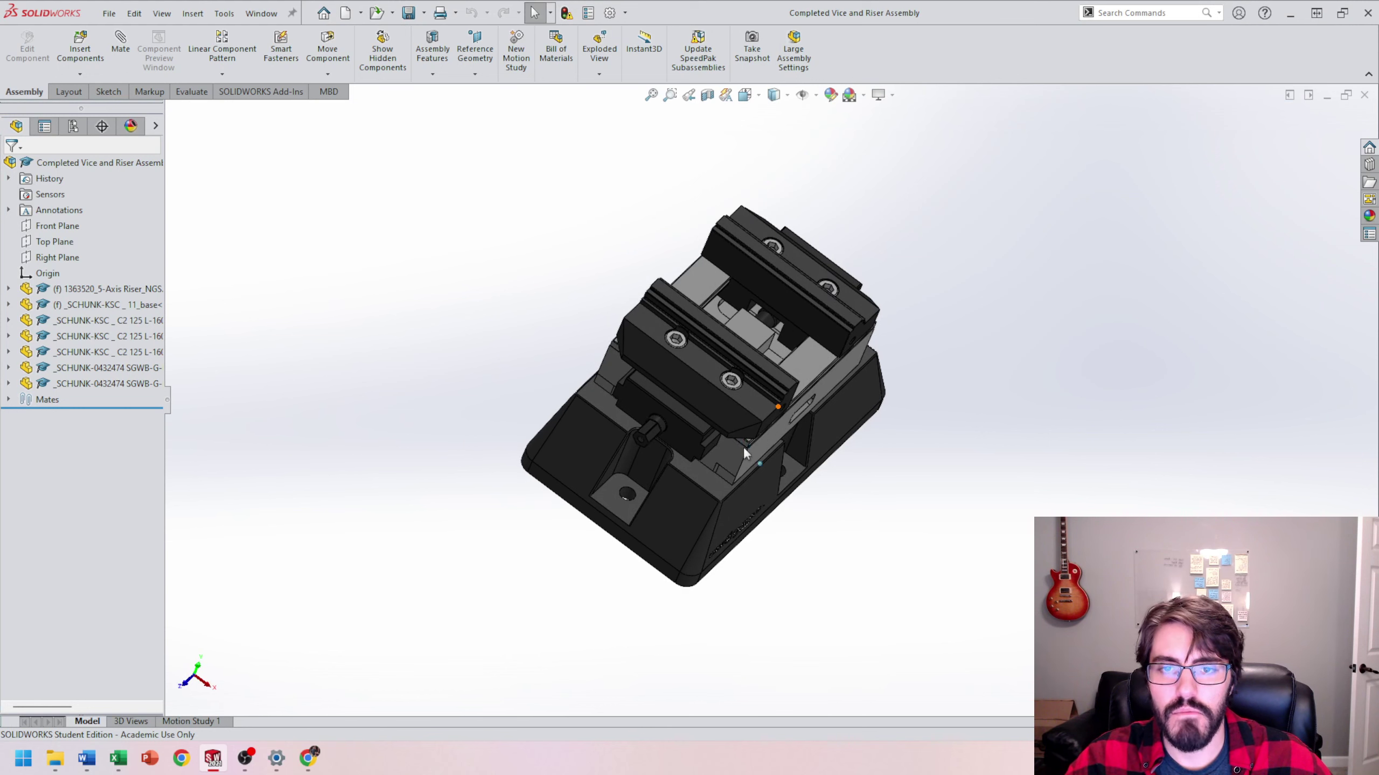
left_click(84, 44)
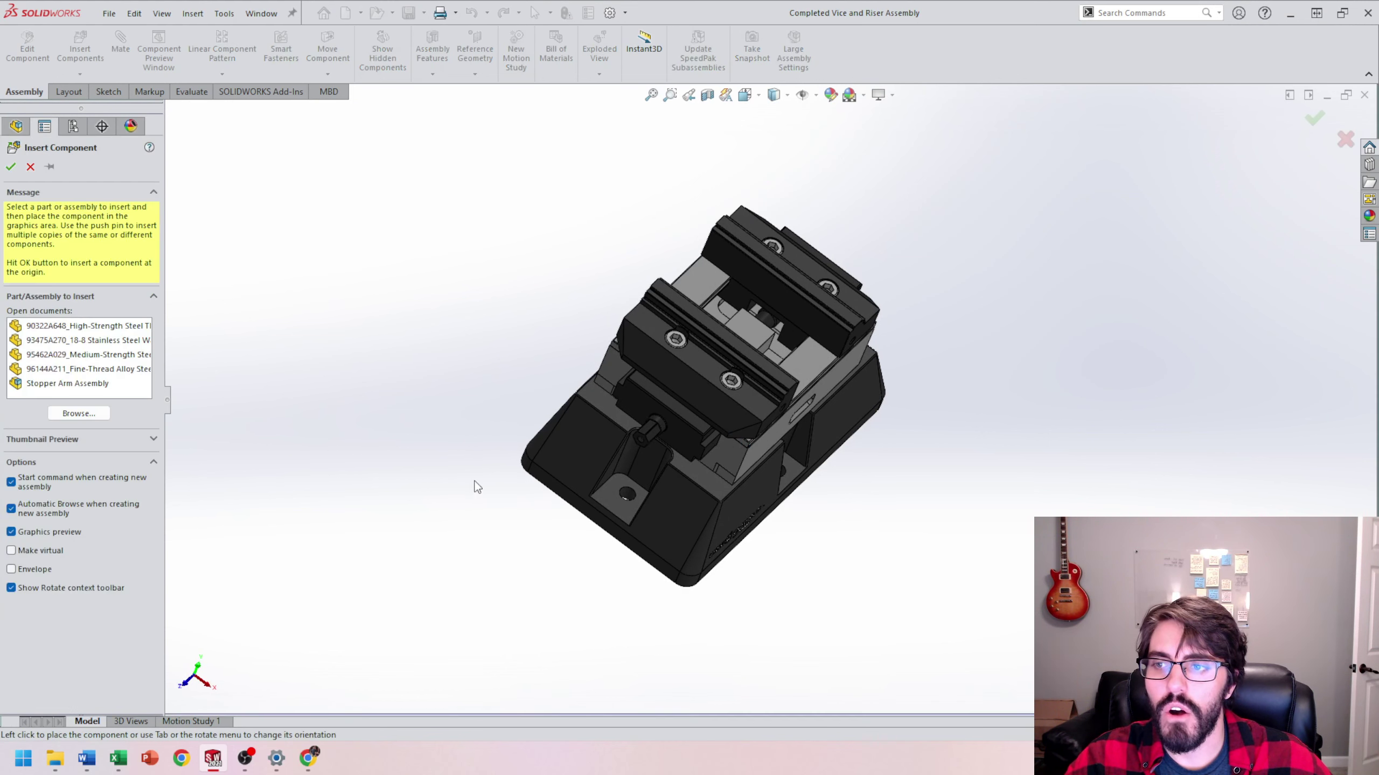
left_click(52, 384)
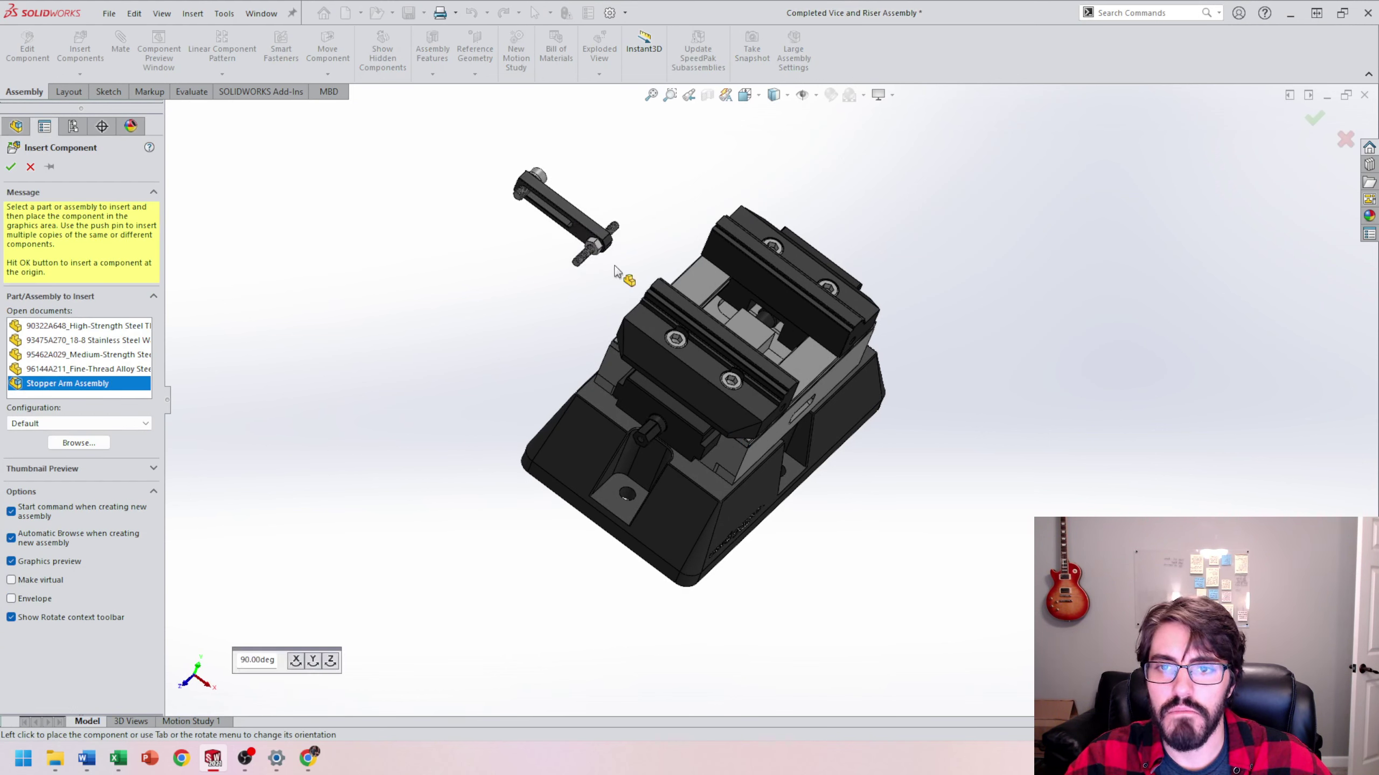
left_click(552, 263)
middle_click_drag(553, 263, 624, 352)
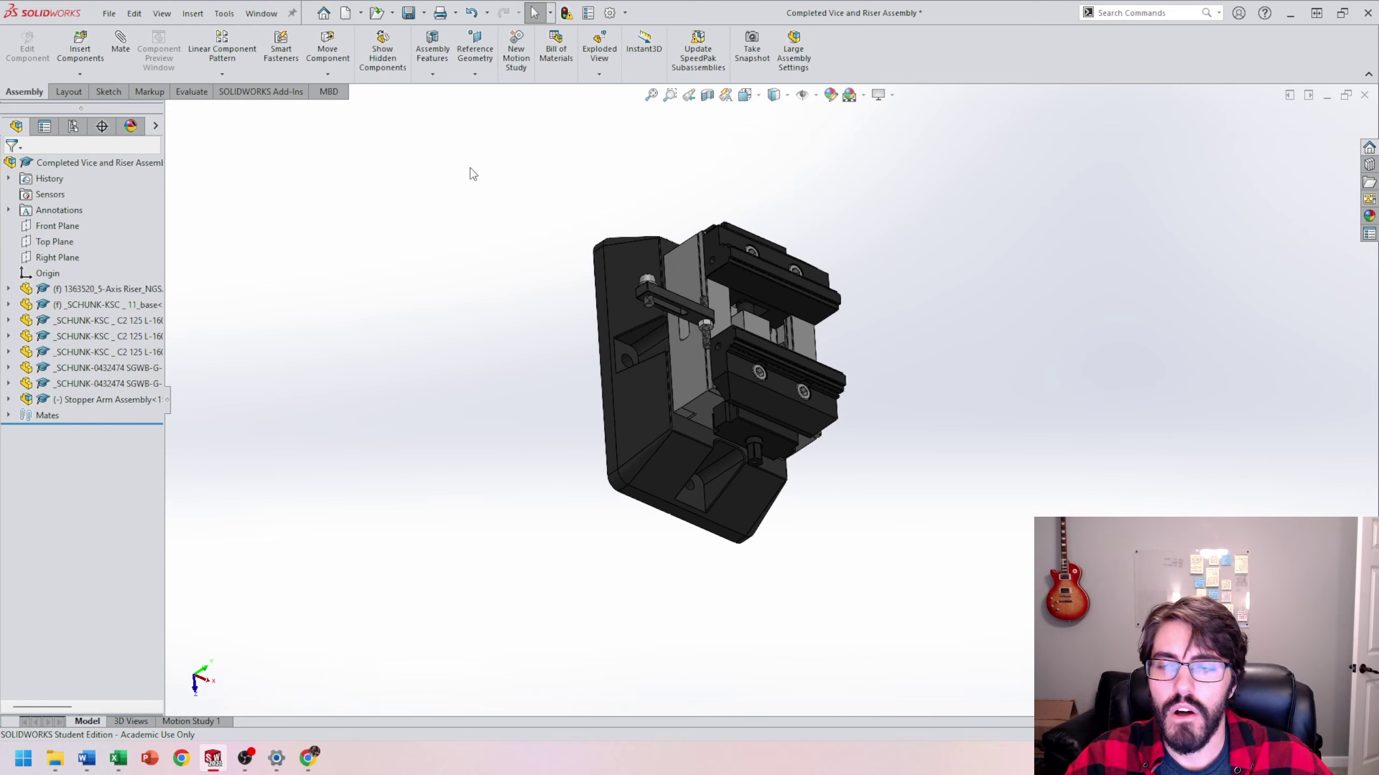
Locate the vice jaw's side hole and the stopper arm's socket head screw, and show the temporary axes for mating
scroll(736, 349, "down", 10)
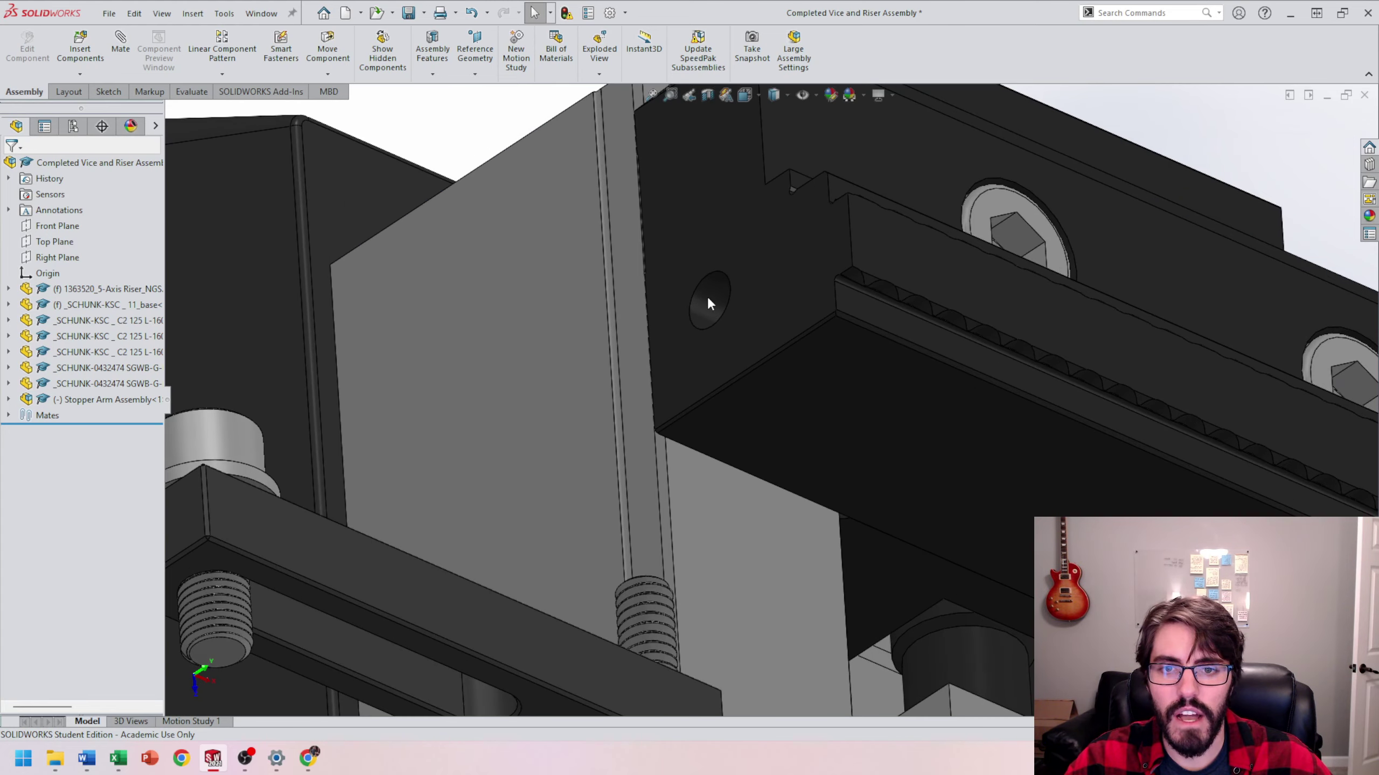
left_click(717, 308)
scroll(684, 391, "up", 8)
scroll(616, 337, "down", 10)
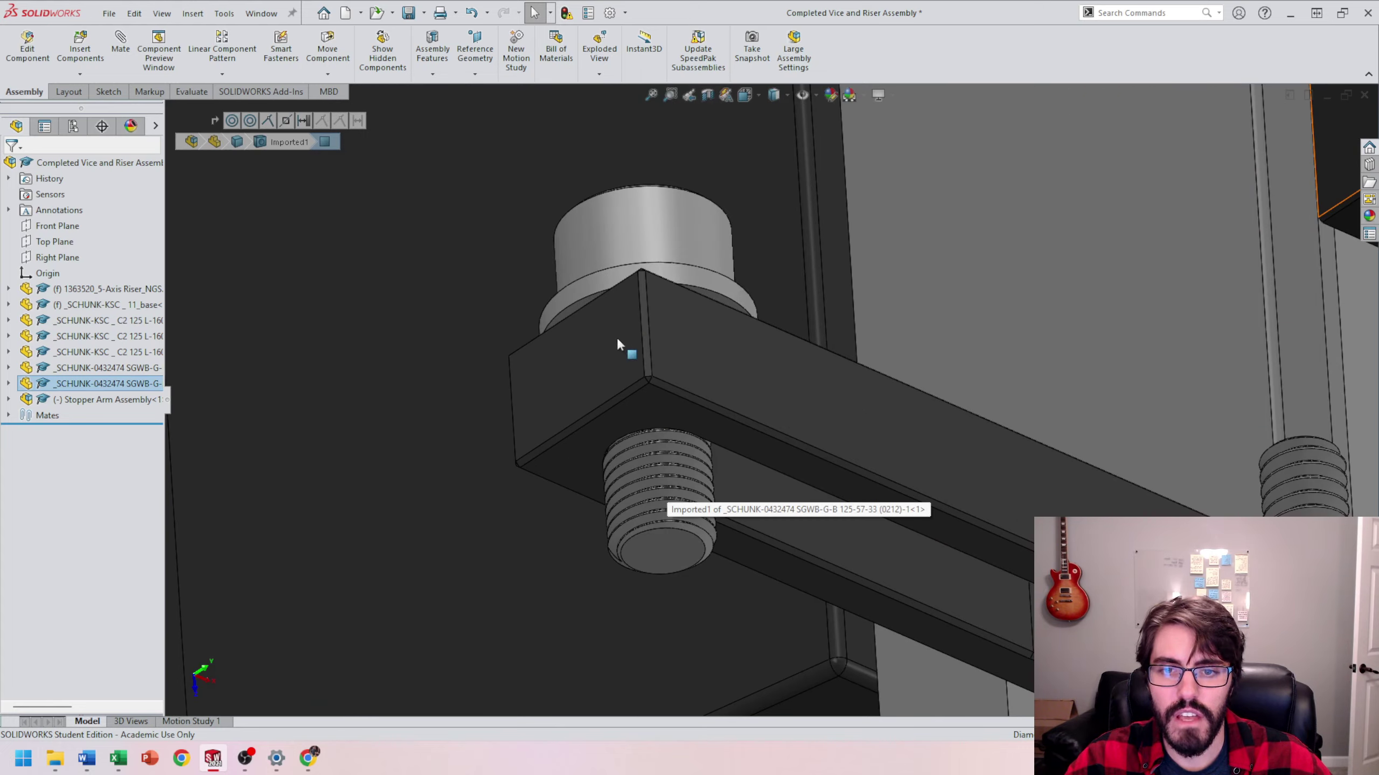
scroll(711, 424, "up", 8)
scroll(739, 412, "down", 10)
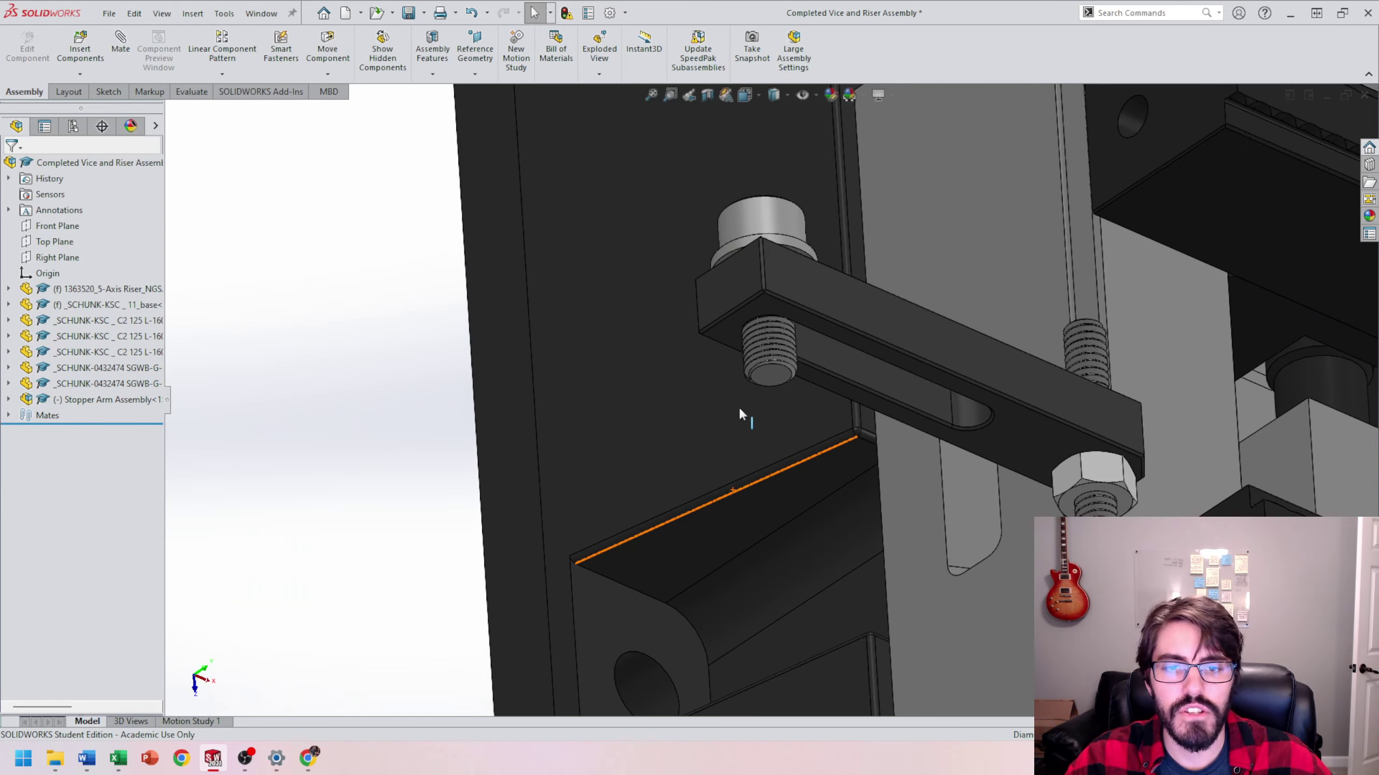
scroll(815, 372, "down", 5)
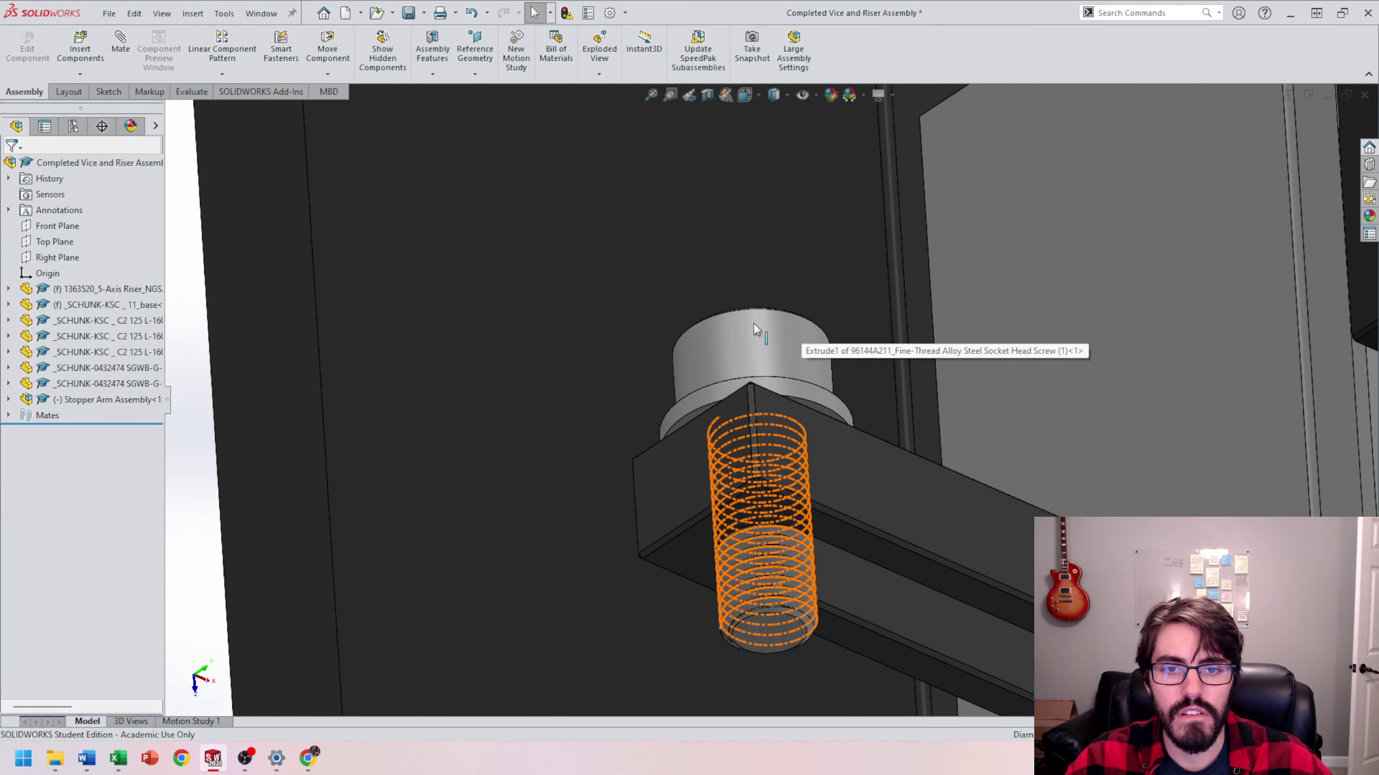
scroll(754, 336, "up", 5)
scroll(752, 375, "down", 7)
scroll(738, 369, "up", 5)
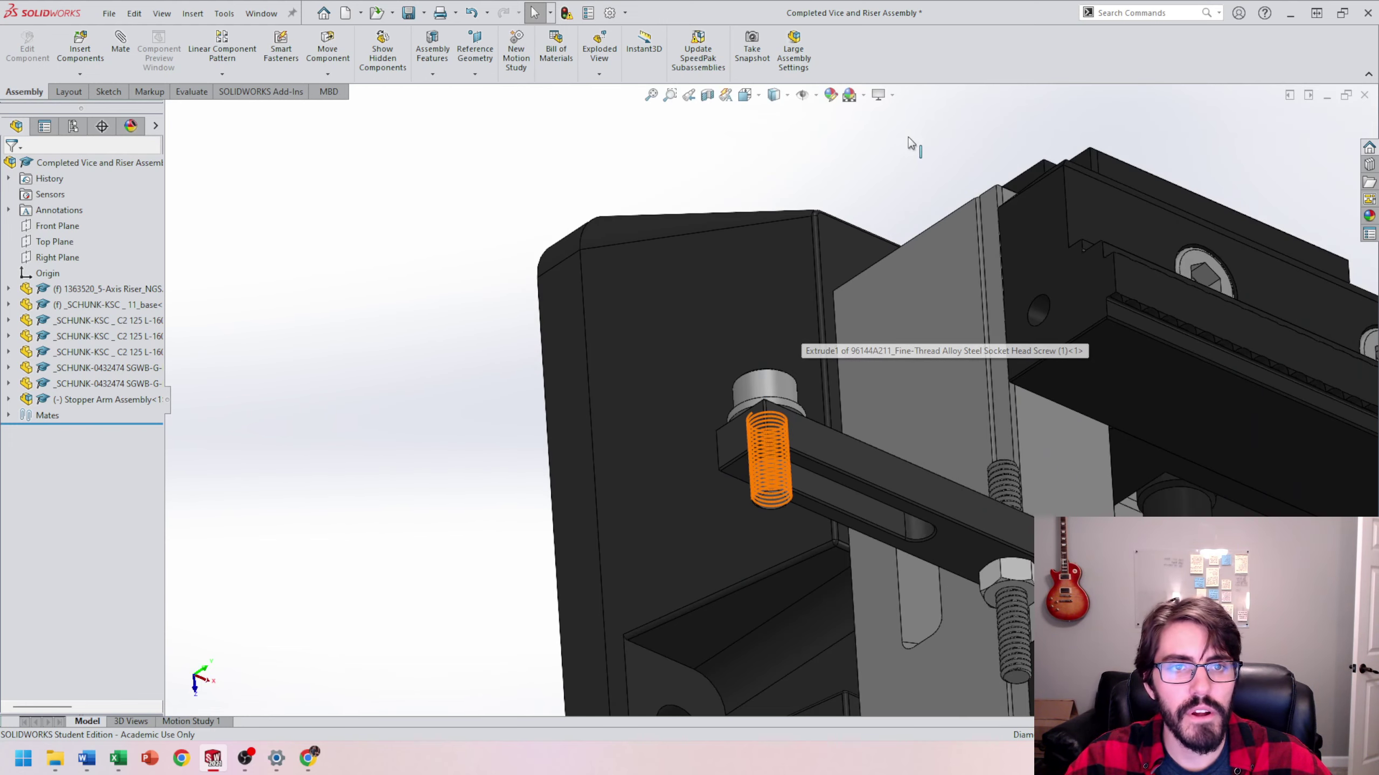
left_click(814, 96)
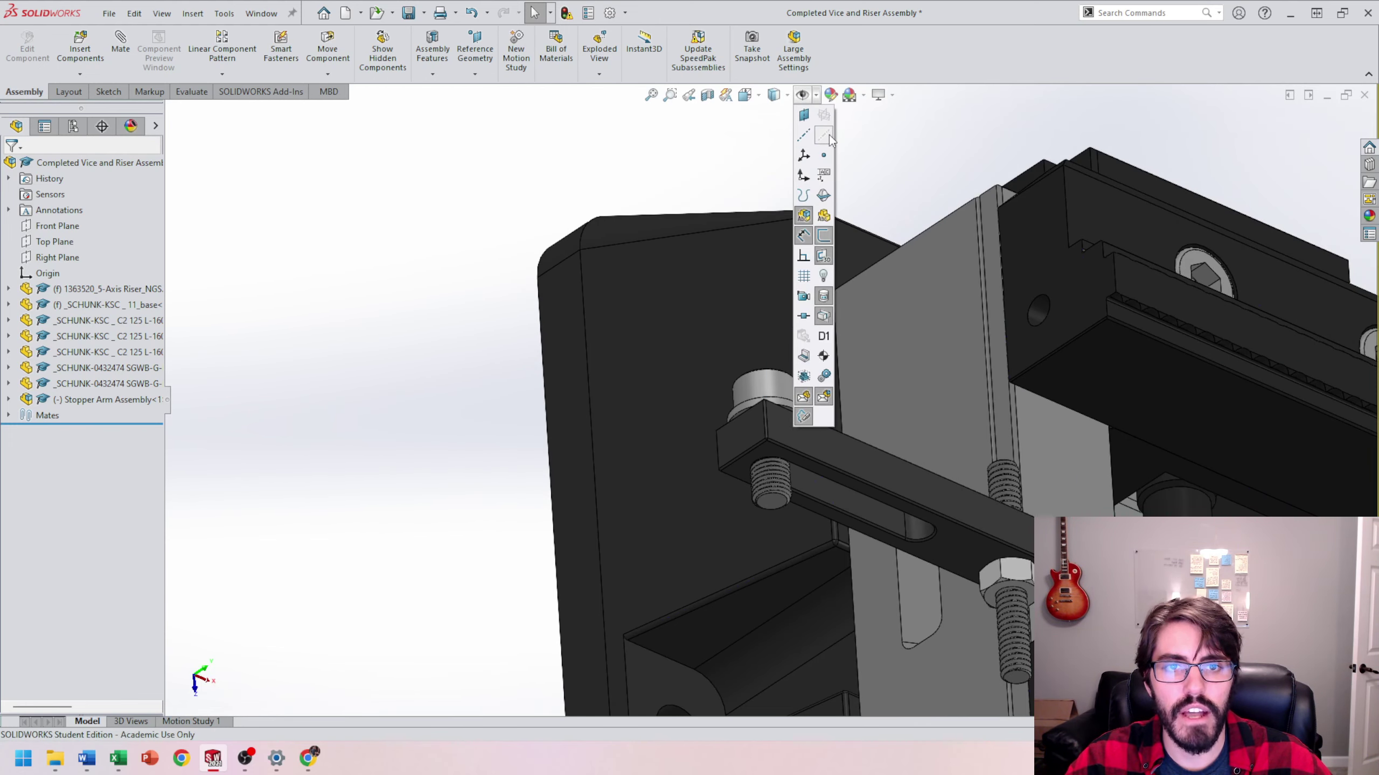
left_click(426, 281)
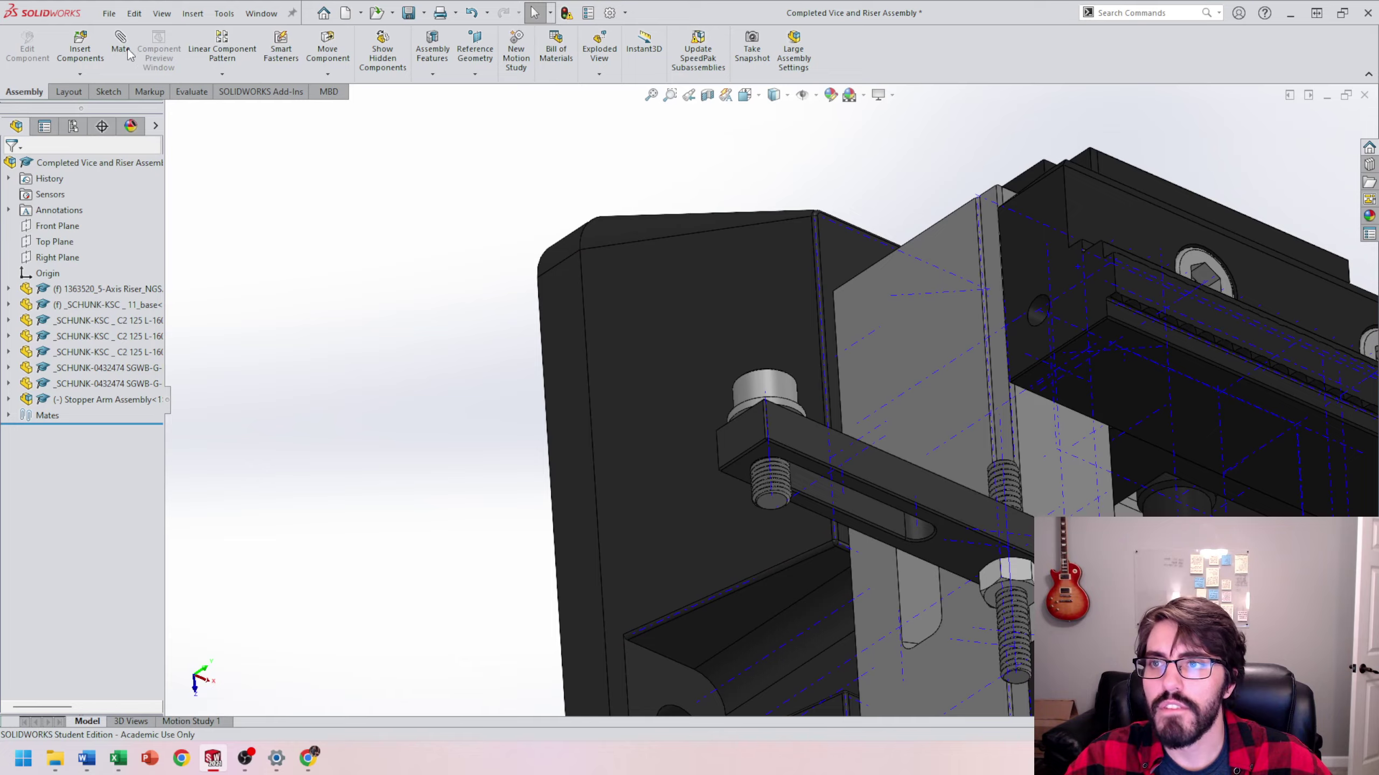
Add a coincident mate between the stopper arm's socket head screw axis and the axis of the upper vice jaw's side hole
left_click(770, 448)
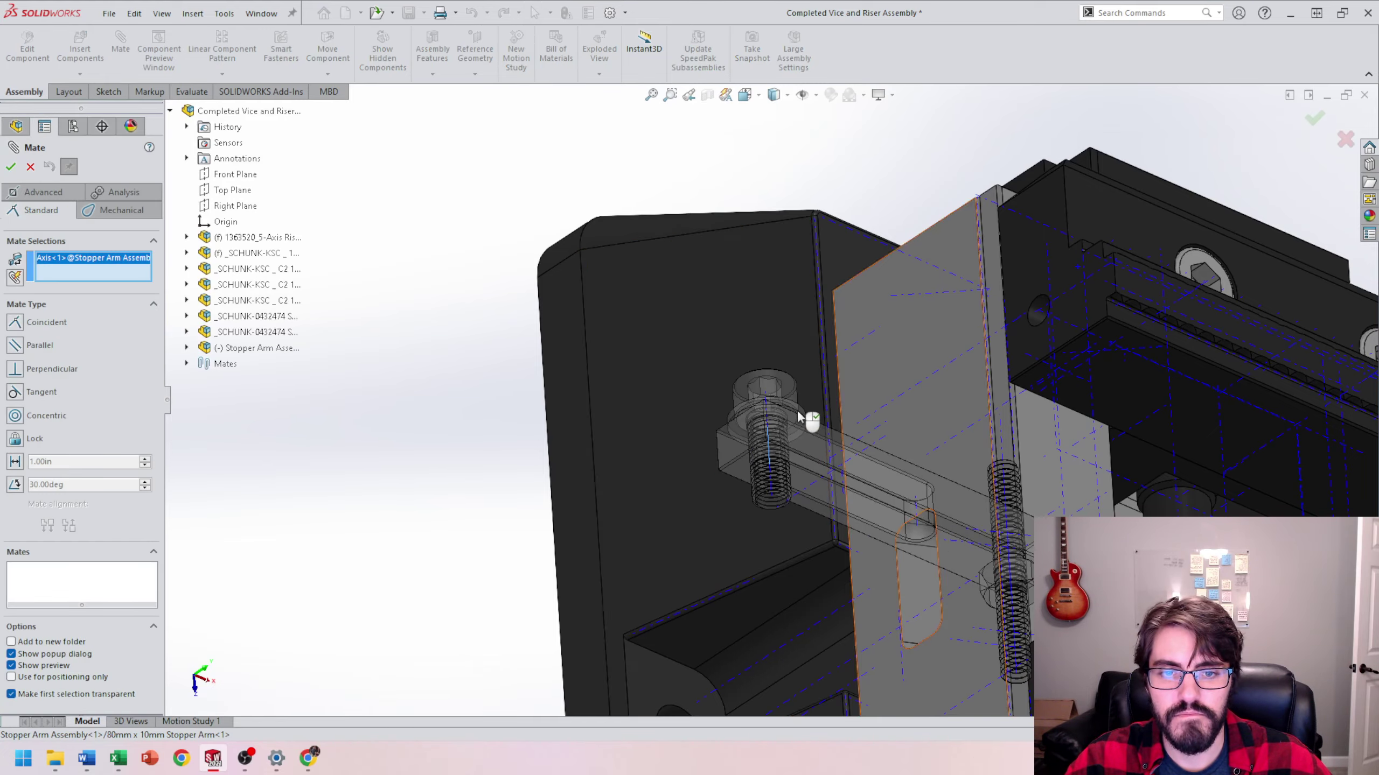
middle_click_drag(799, 416, 767, 389)
scroll(786, 427, "up", 4)
scroll(841, 520, "down", 3)
scroll(841, 521, "down", 2)
scroll(712, 521, "up", 4)
scroll(803, 294, "down", 5)
scroll(769, 388, "down", 2)
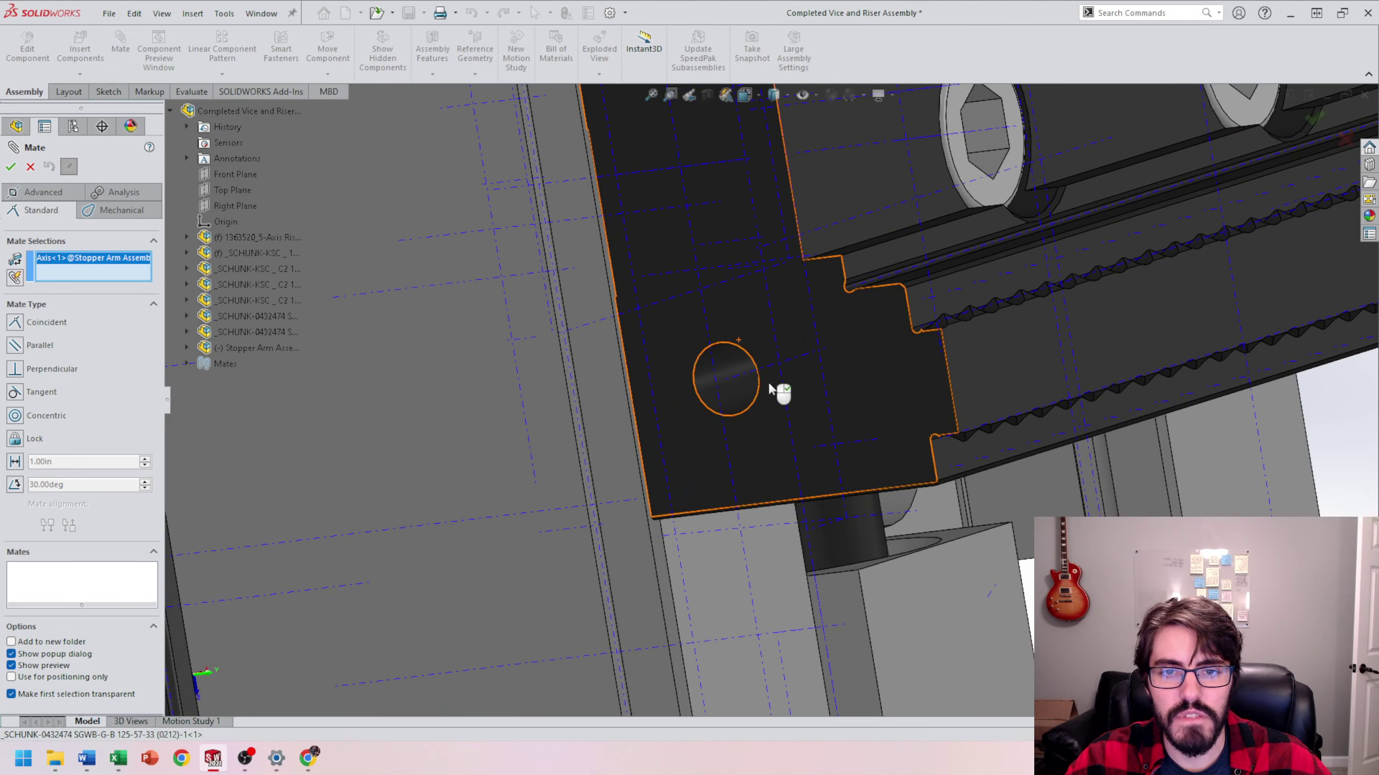
left_click(769, 371)
scroll(792, 430, "up", 6)
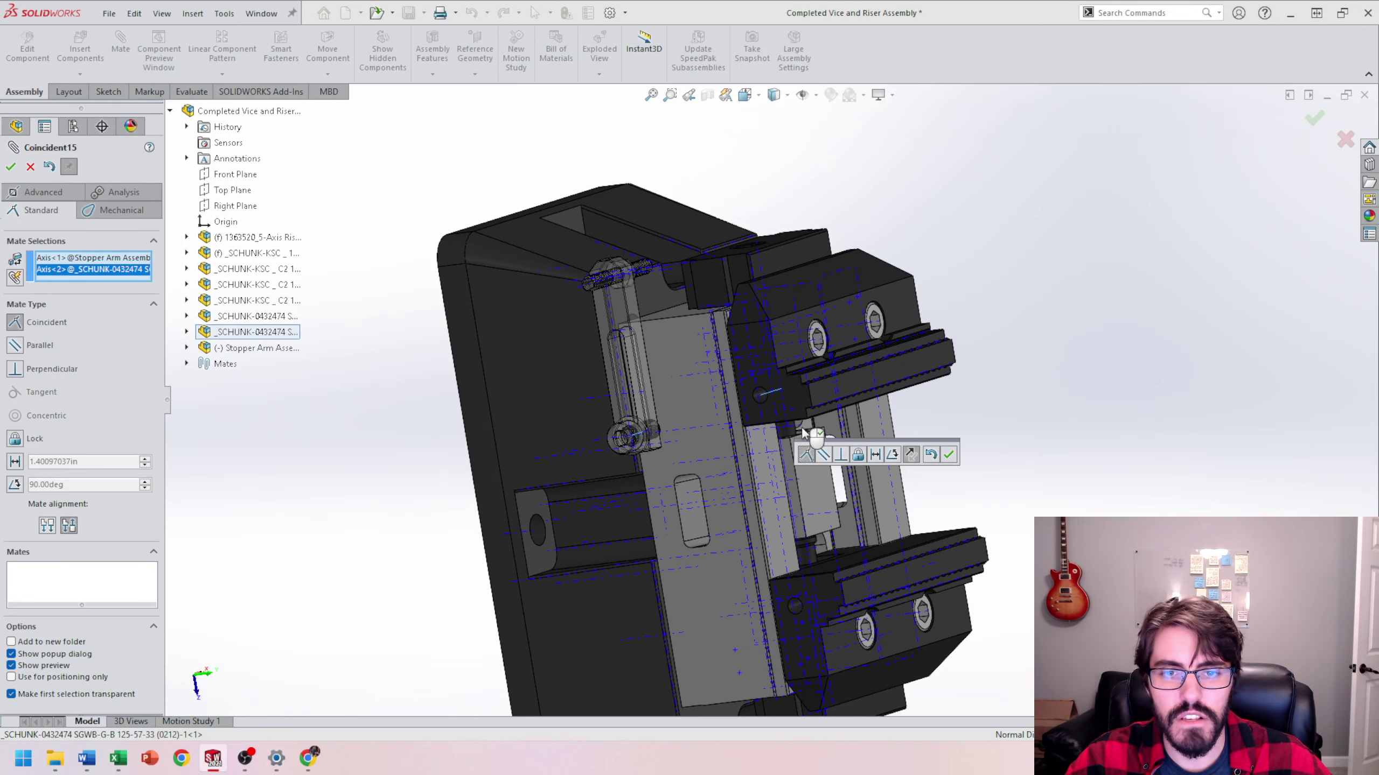
scroll(801, 406, "down", 5)
left_click(949, 460)
scroll(654, 360, "up", 6)
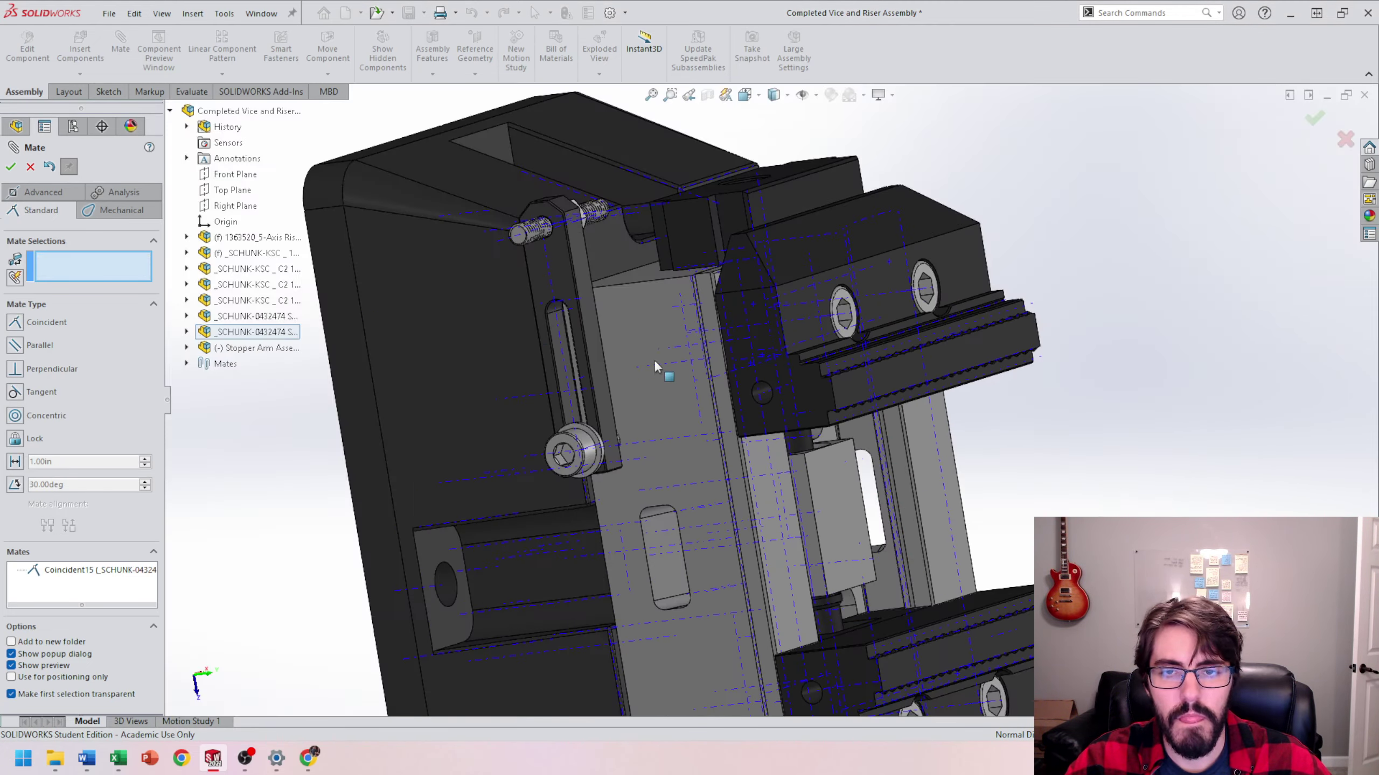
Hide the temporary axes and seat the stopper arm's nut-side face against the jaw's side face with a coincident mate
left_click(816, 96)
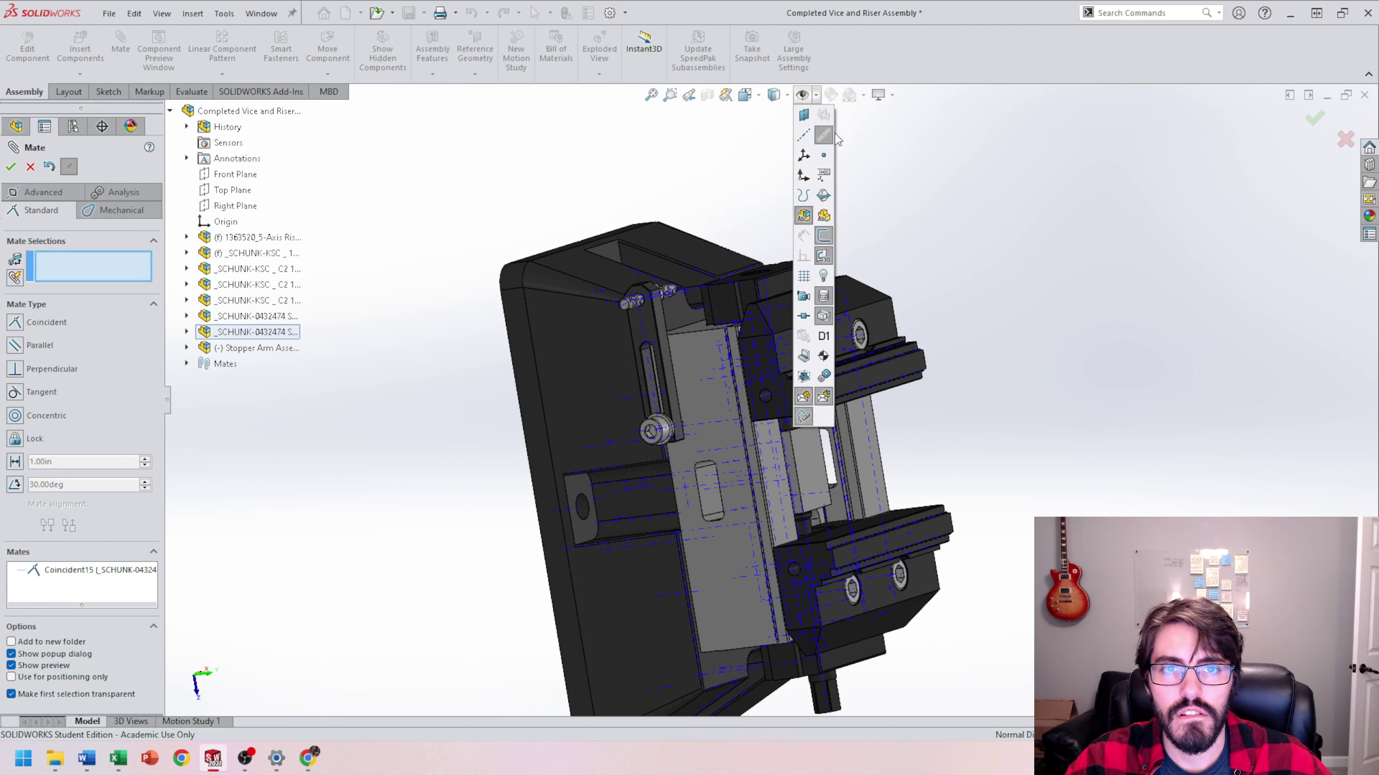
middle_click_drag(760, 321, 636, 289)
scroll(569, 302, "down", 5)
scroll(637, 290, "up", 4)
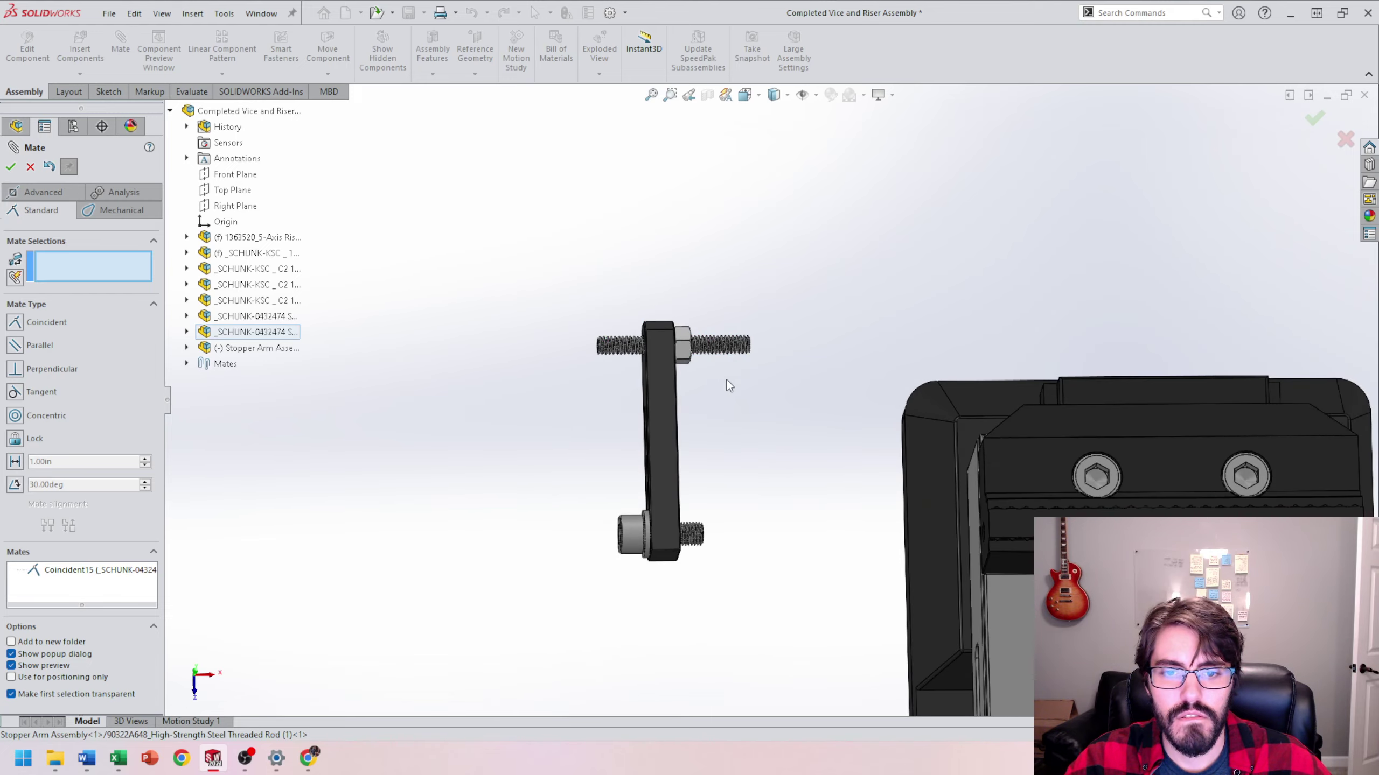
middle_click_drag(909, 546, 512, 449)
scroll(453, 454, "down", 3)
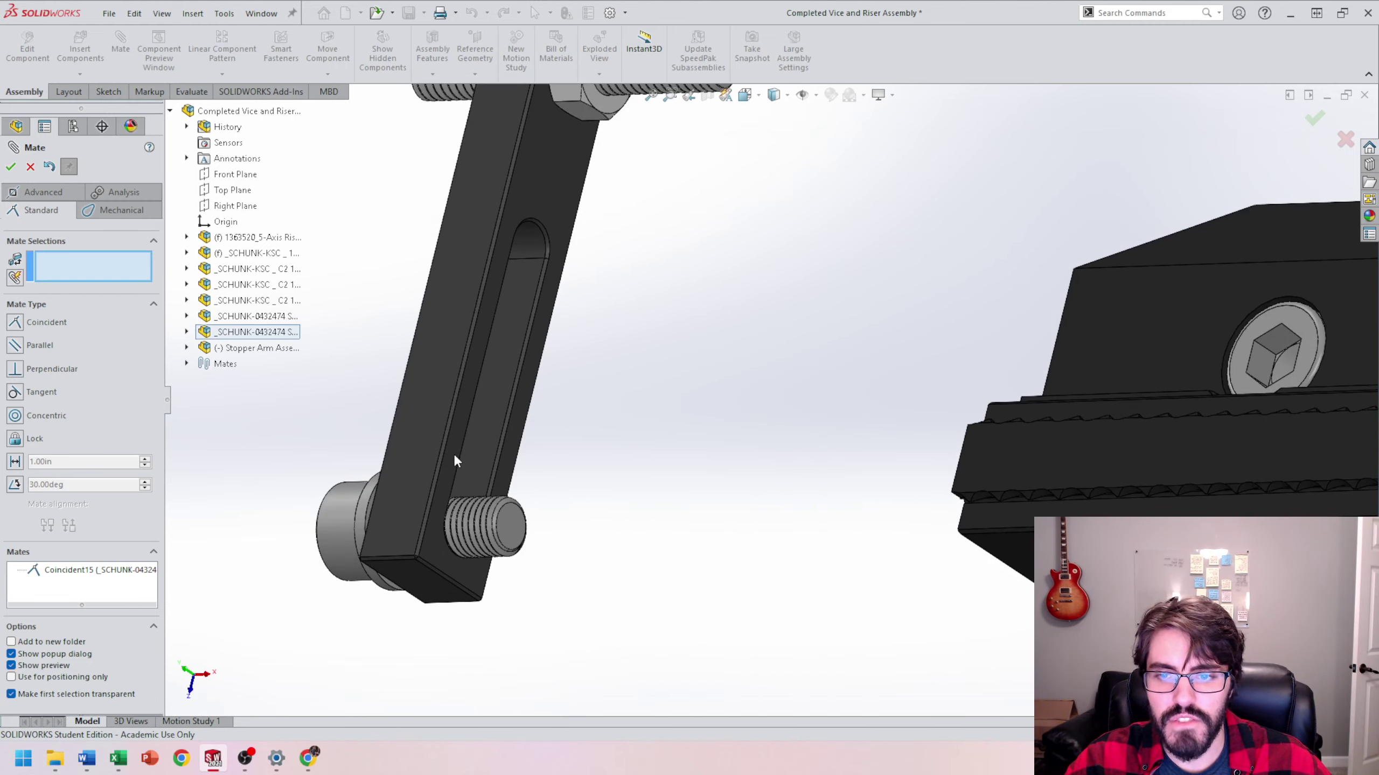
left_click(485, 472)
scroll(485, 470, "up", 4)
middle_click_drag(820, 478, 923, 480)
scroll(829, 475, "down", 4)
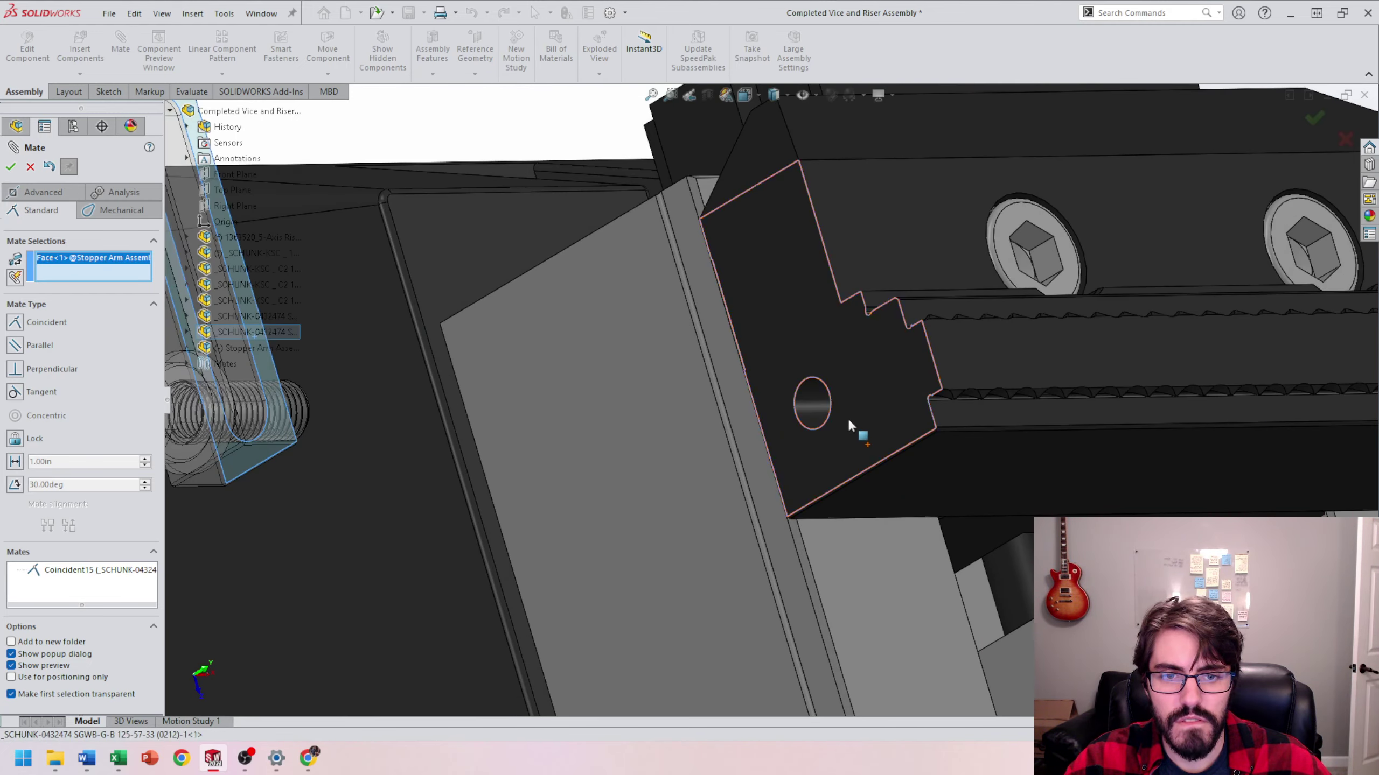
left_click(844, 419)
left_click(1010, 442)
scroll(880, 452, "up", 5)
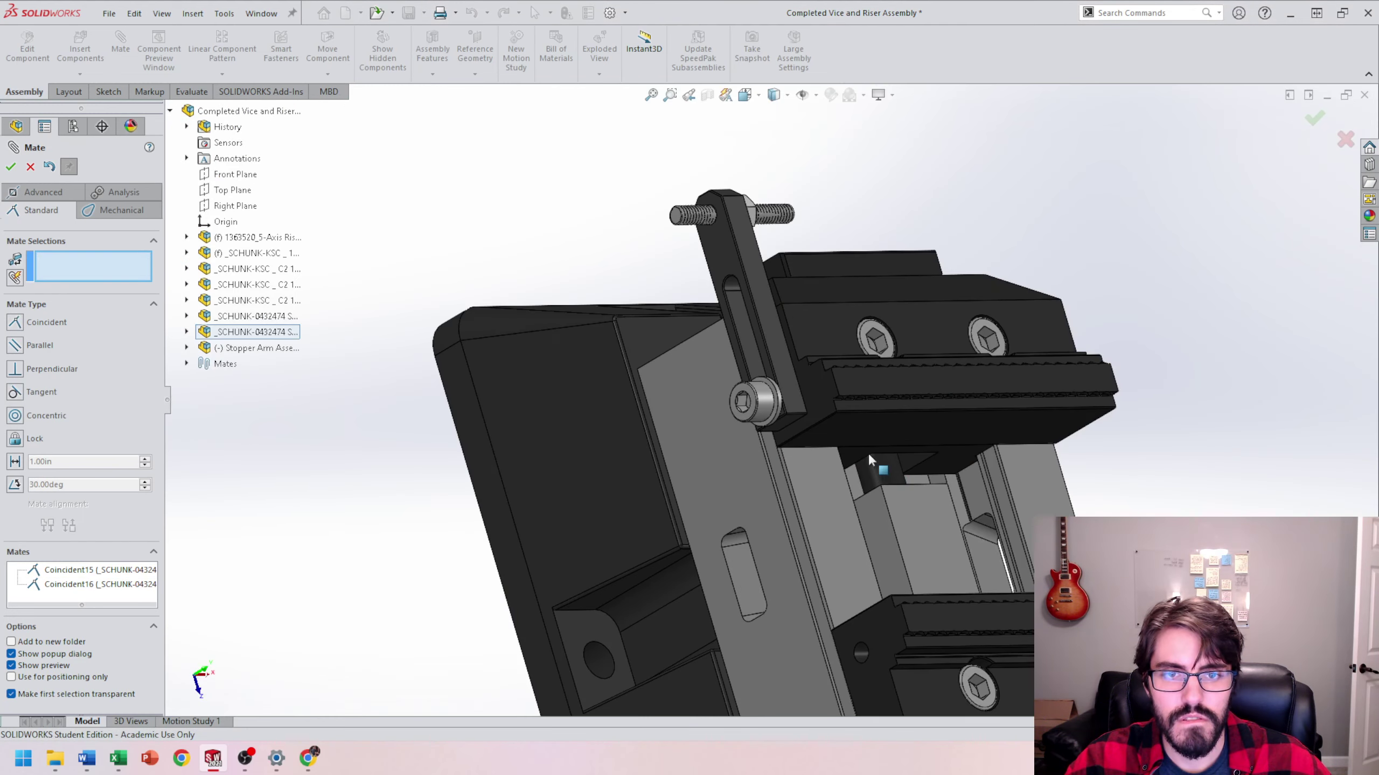
Finish the Mate command and swing the stopper arm about its screw until its rod end lies between the two vice jaws
middle_click_drag(868, 453, 807, 459)
left_click_drag(715, 209, 732, 276)
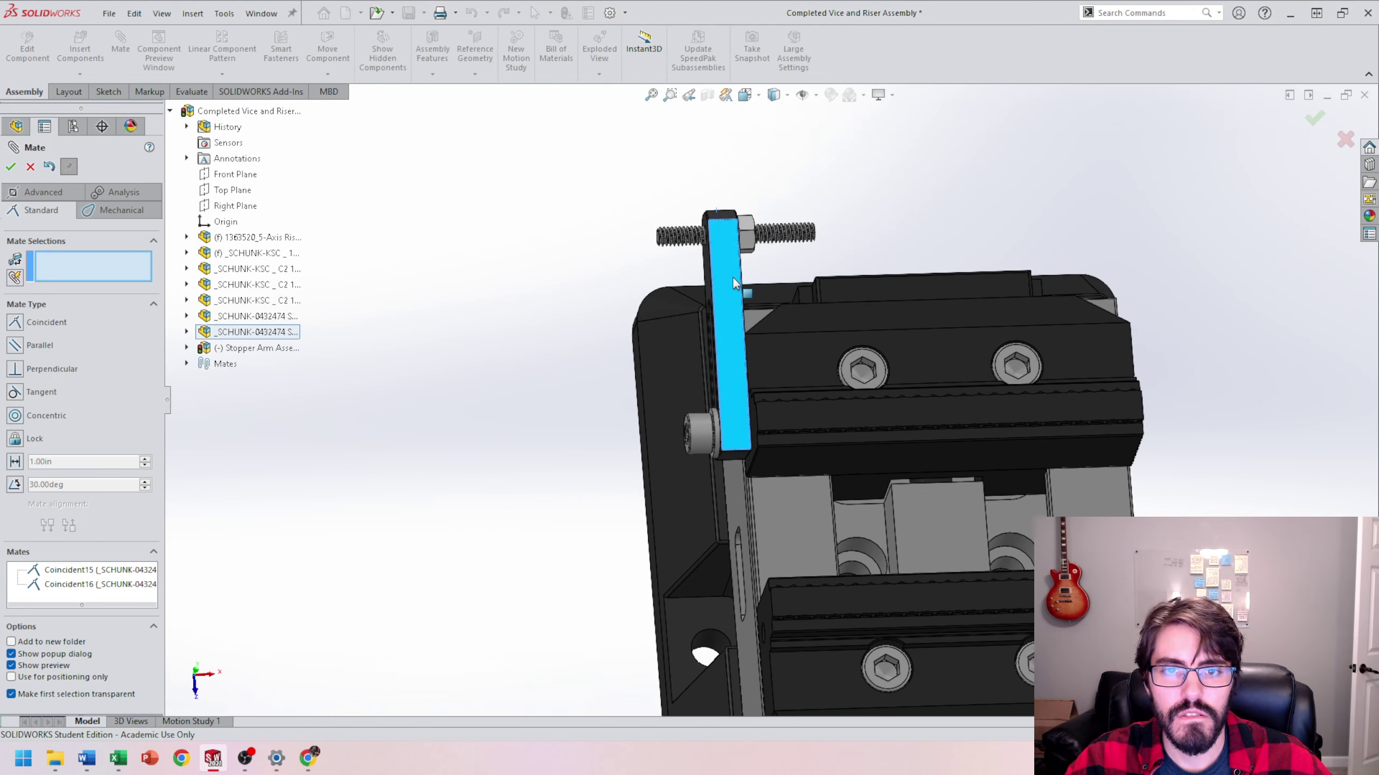
left_click(778, 241)
middle_click_drag(960, 247, 865, 261)
key("Escape")
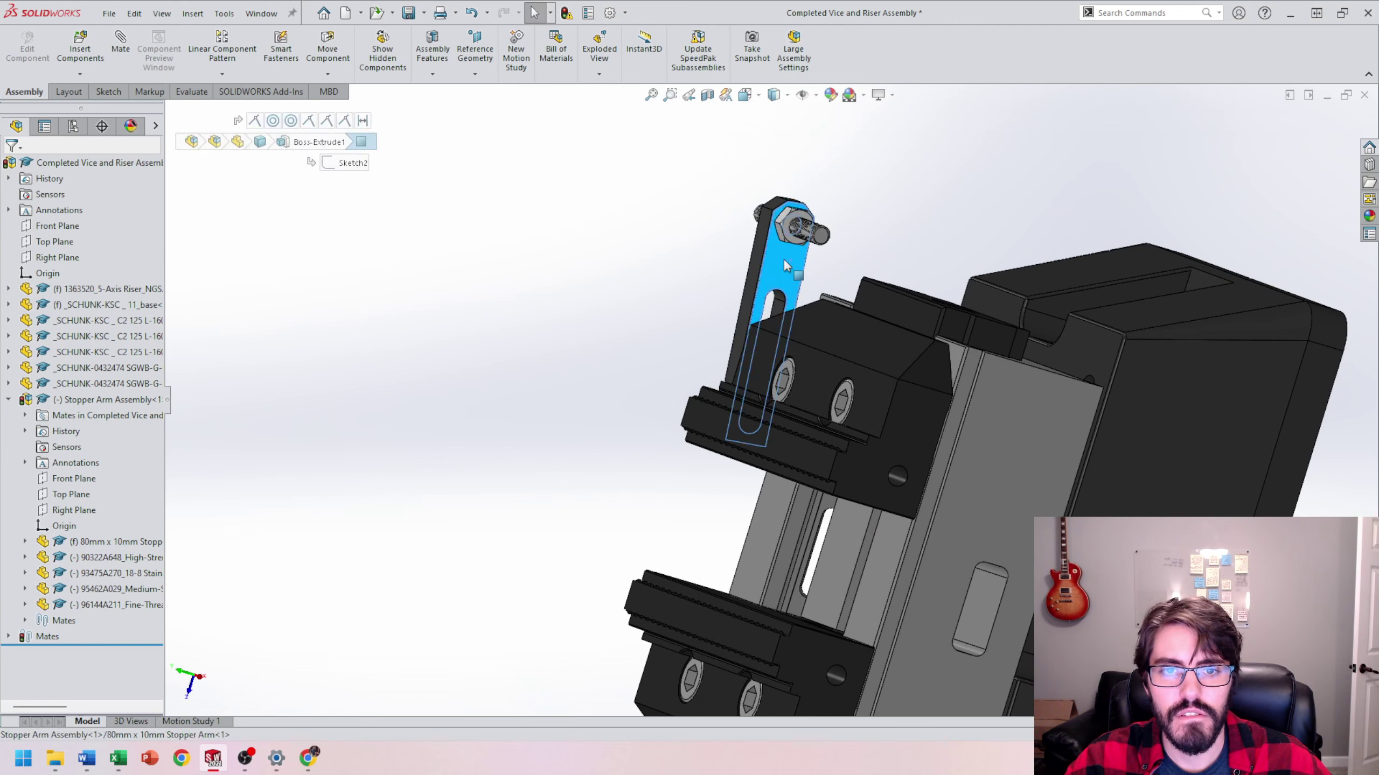
left_click_drag(783, 259, 592, 630)
scroll(629, 602, "up", 3)
left_click_drag(786, 448, 880, 310)
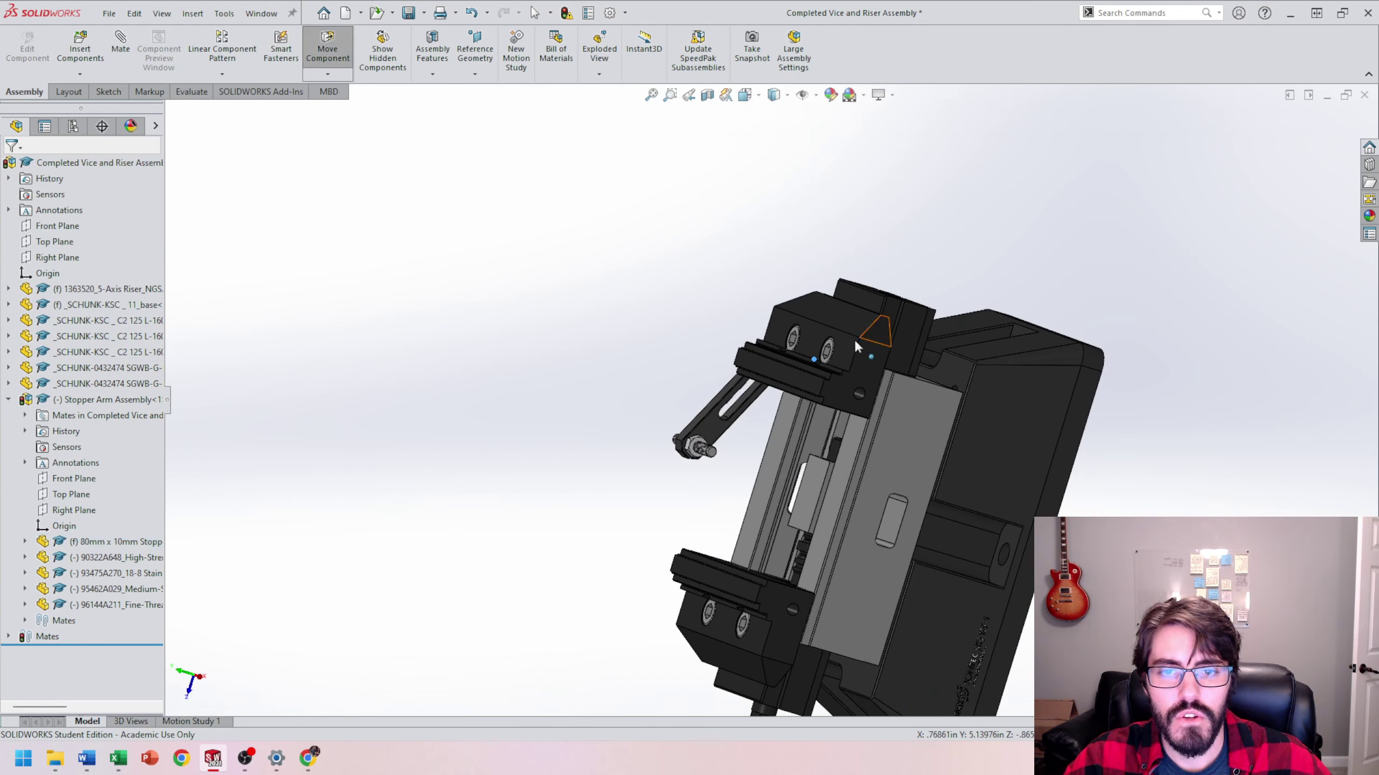
middle_click_drag(853, 338, 808, 343)
Insert the 1in x 6in x .125in Parallel from the Completed Vice and Riser Assembly folder above the vice, and place a second copy beside it
left_click(80, 49)
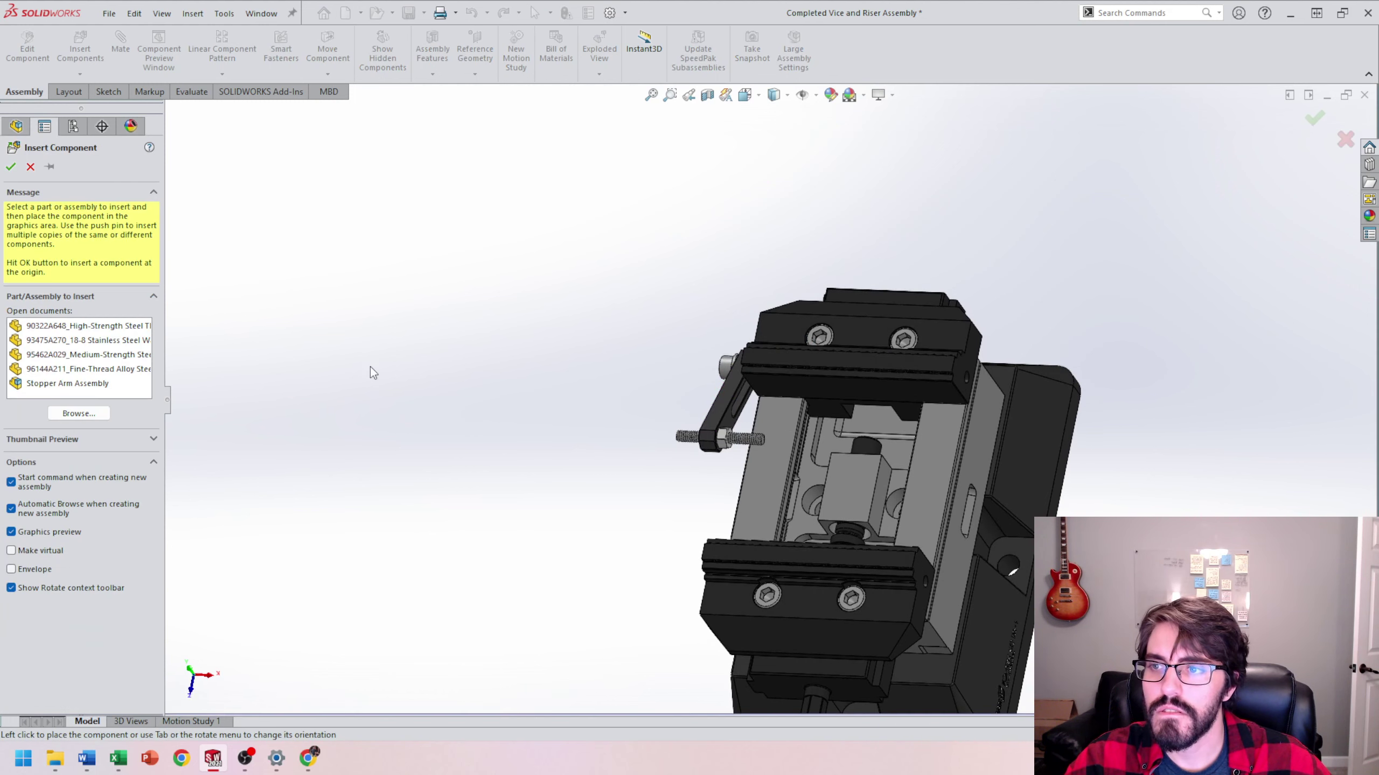
left_click(80, 414)
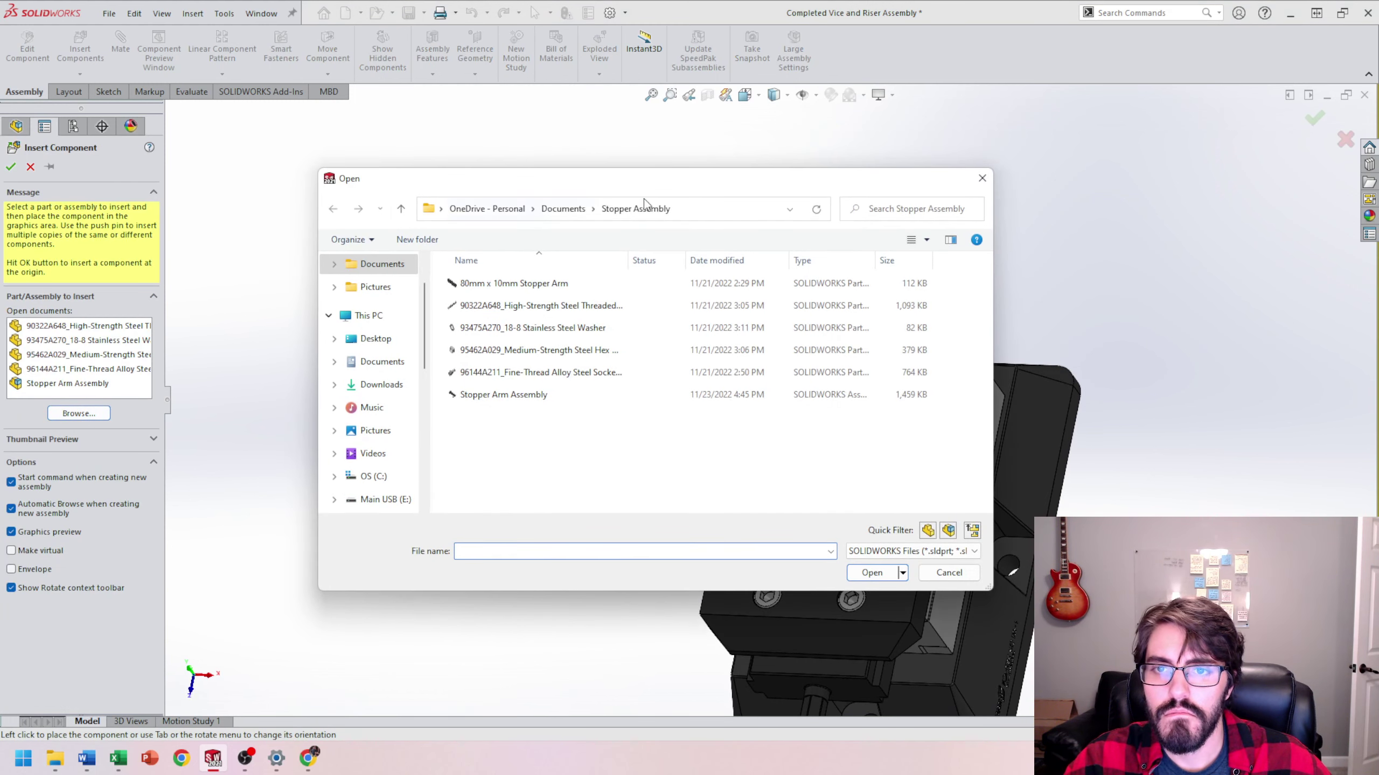
left_click(563, 210)
double_click(525, 336)
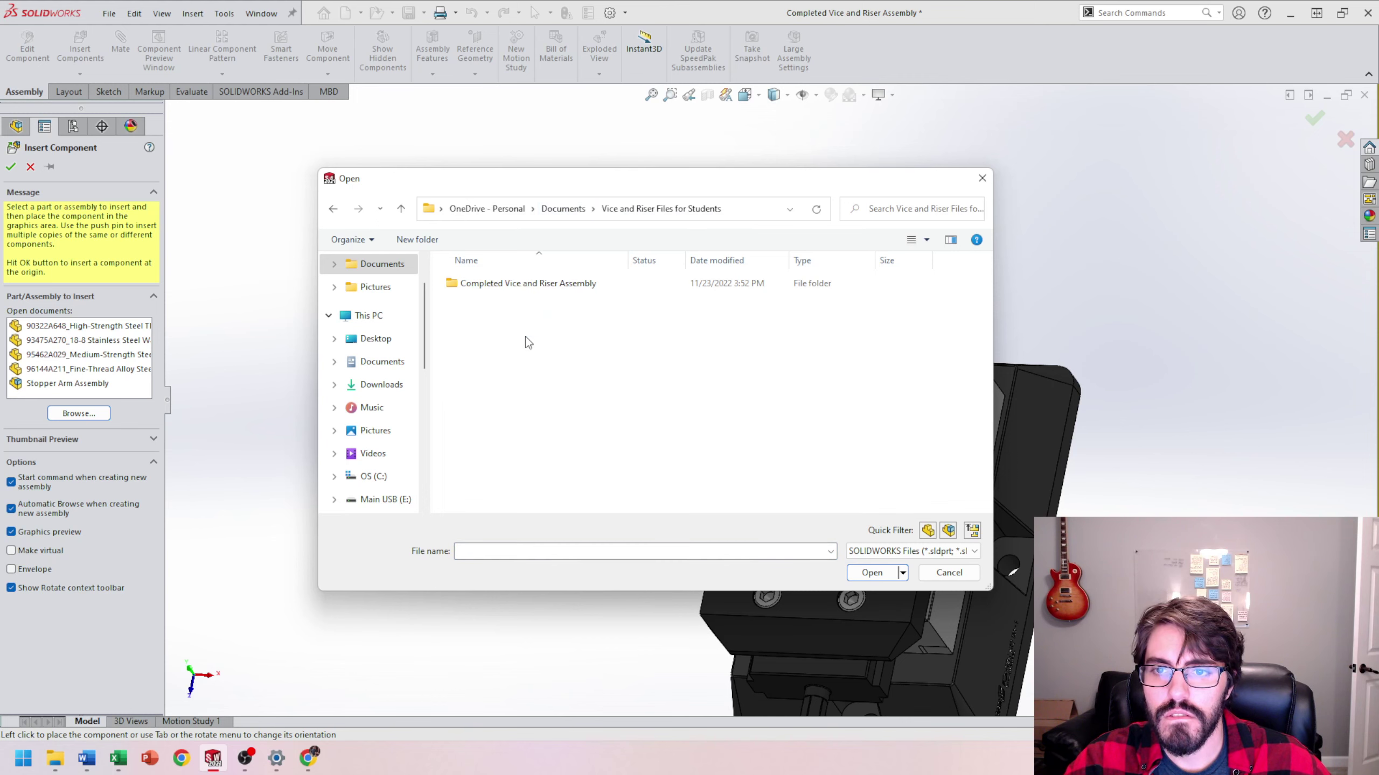
double_click(502, 290)
double_click(514, 396)
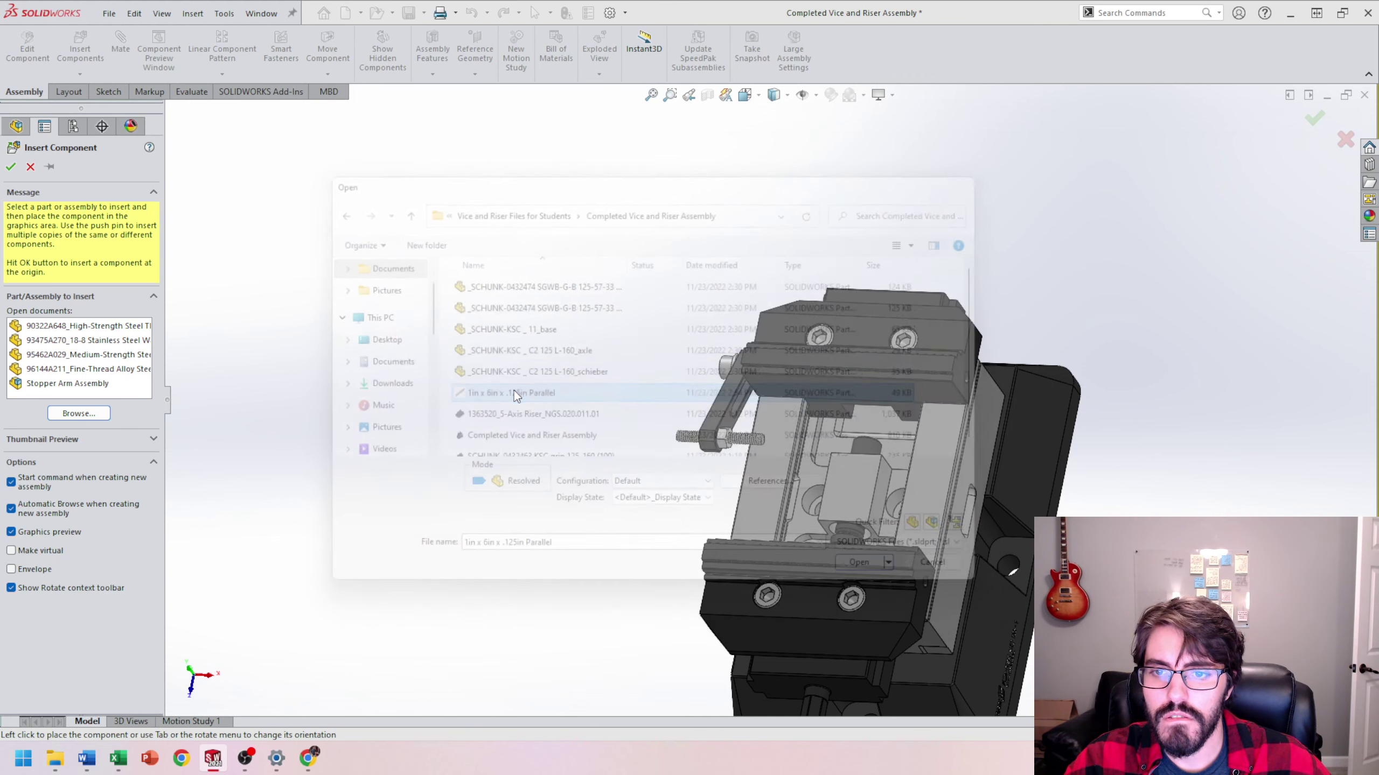
left_click(714, 229)
scroll(759, 301, "up", 2)
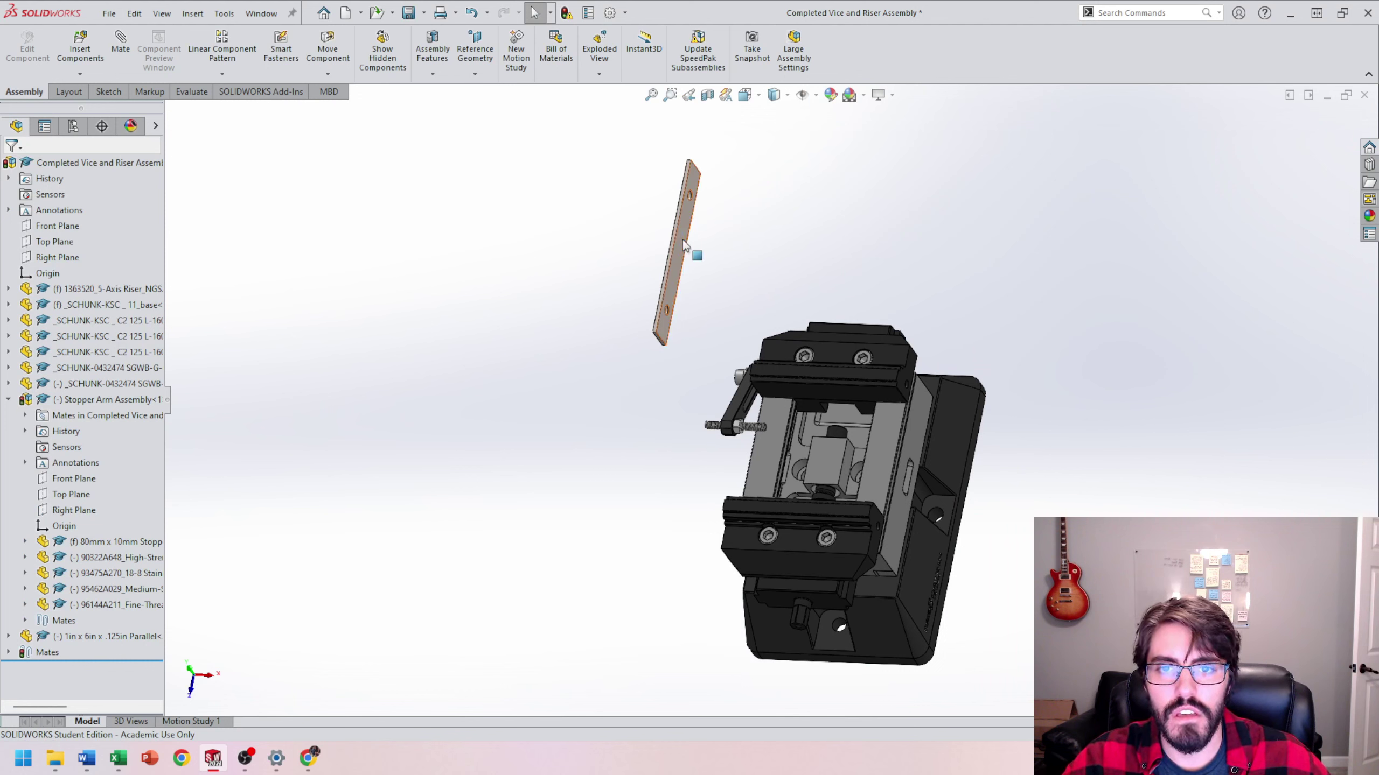
left_click_drag(683, 239, 803, 223, "ctrl")
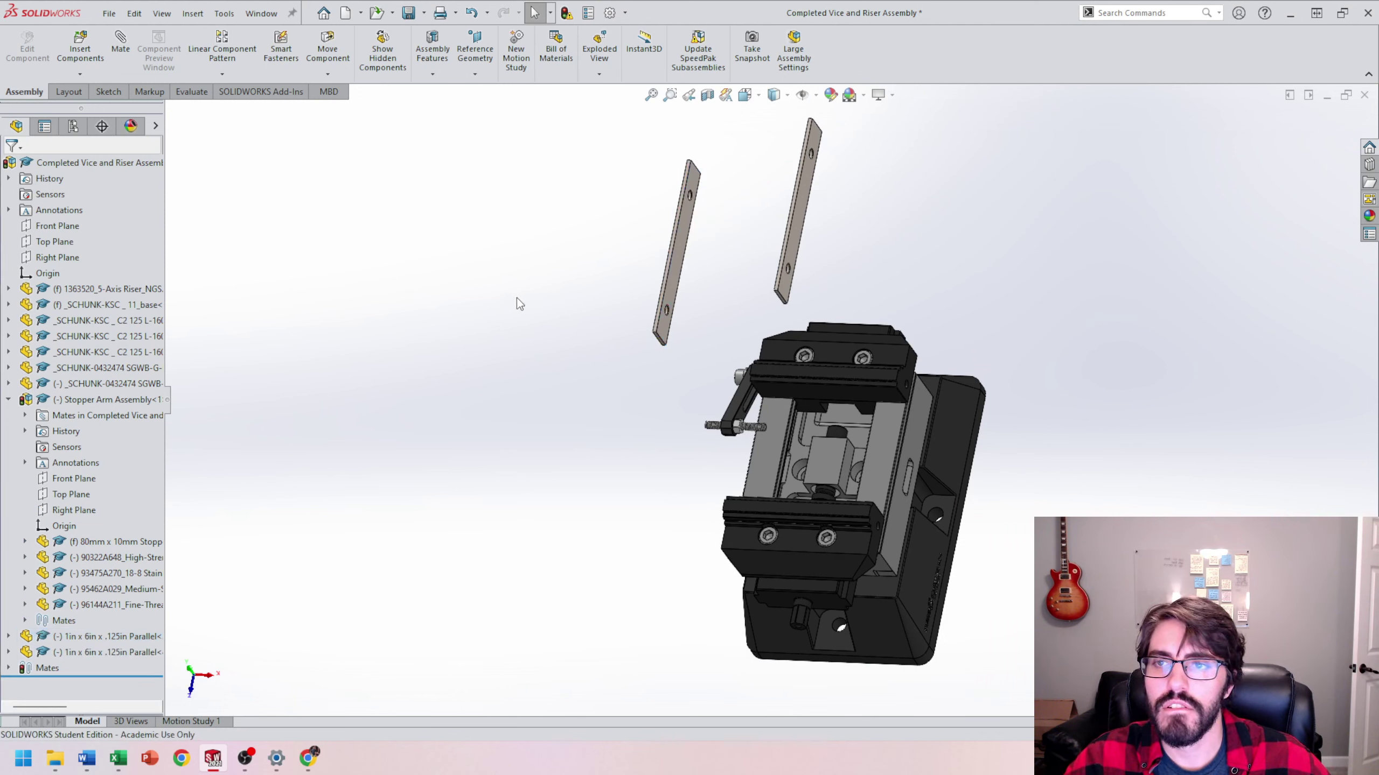
Insert the part 98431 from the Documents folder and place it beside the two parallels
left_click(80, 49)
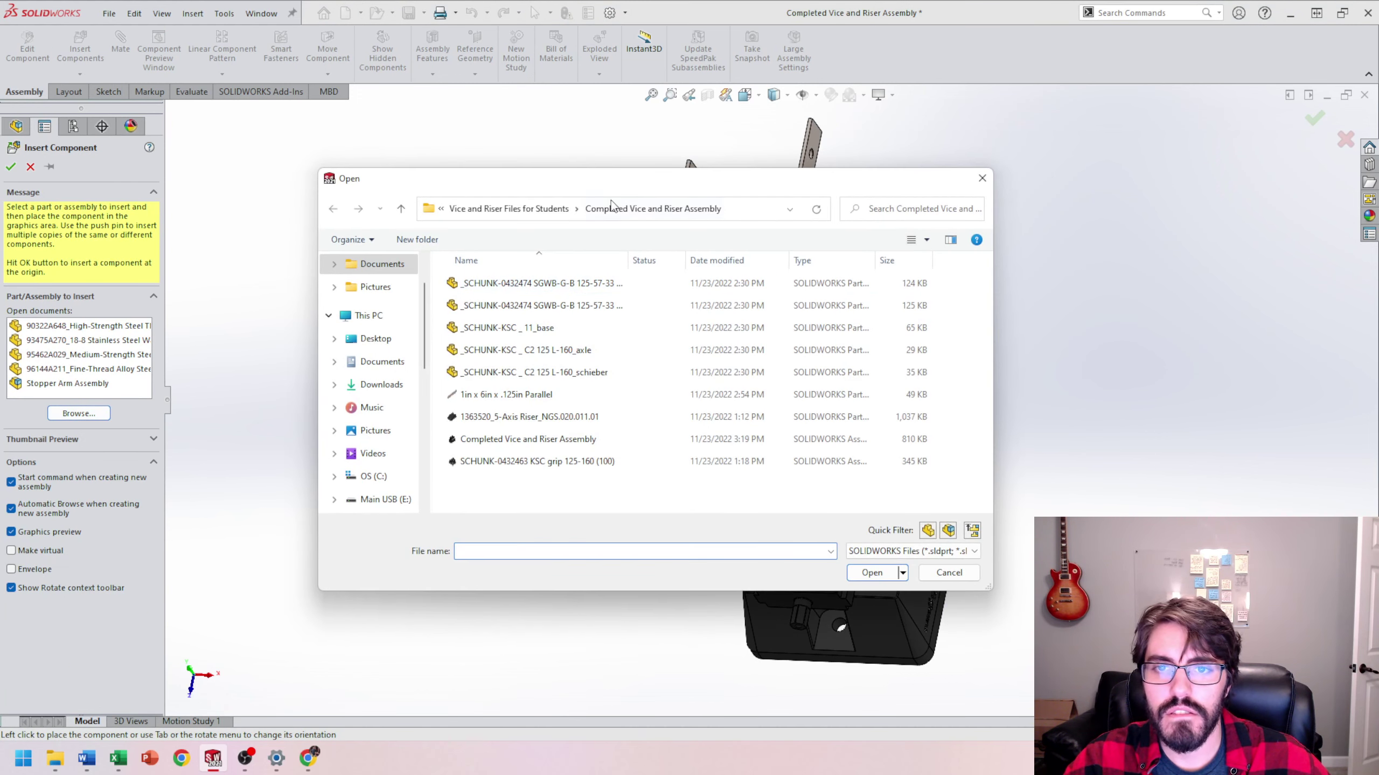
left_click(554, 209)
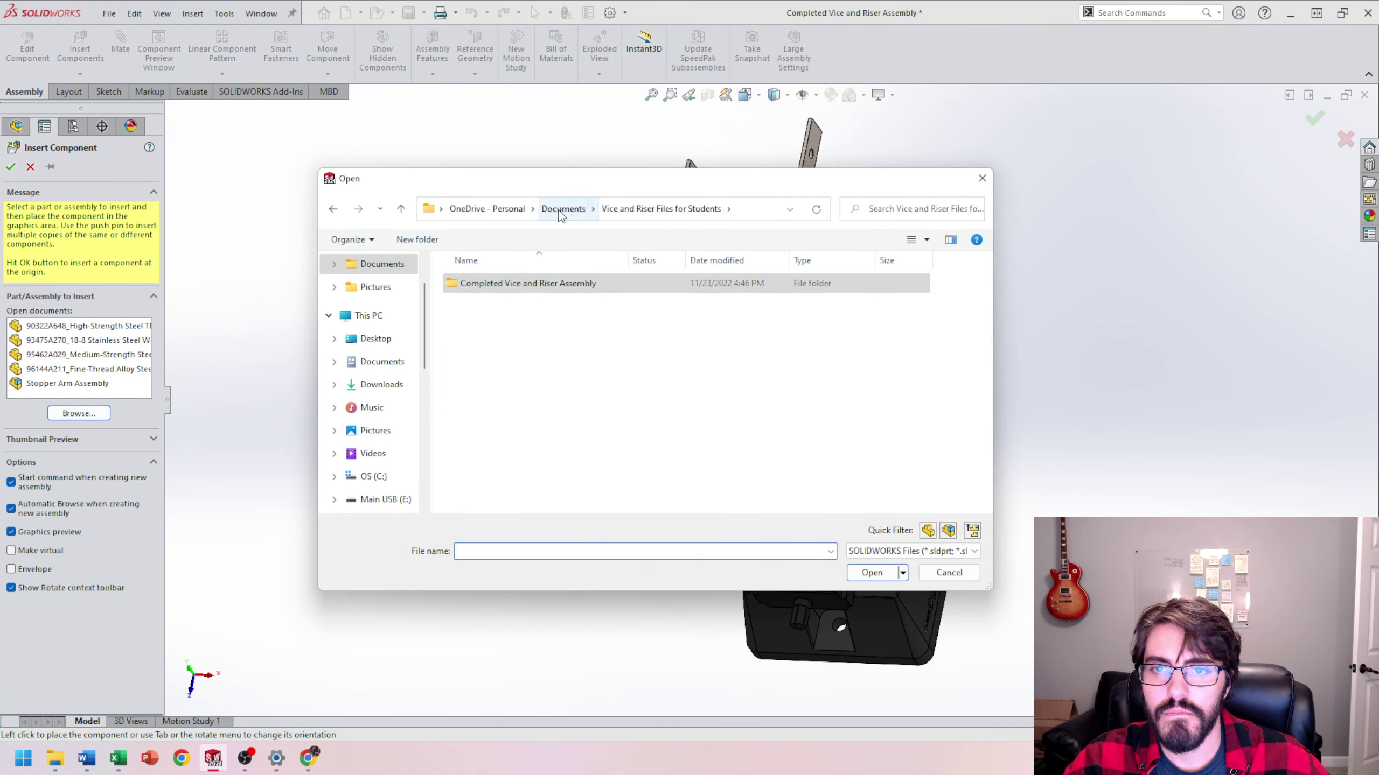
left_click(562, 208)
double_click(478, 283)
double_click(529, 290)
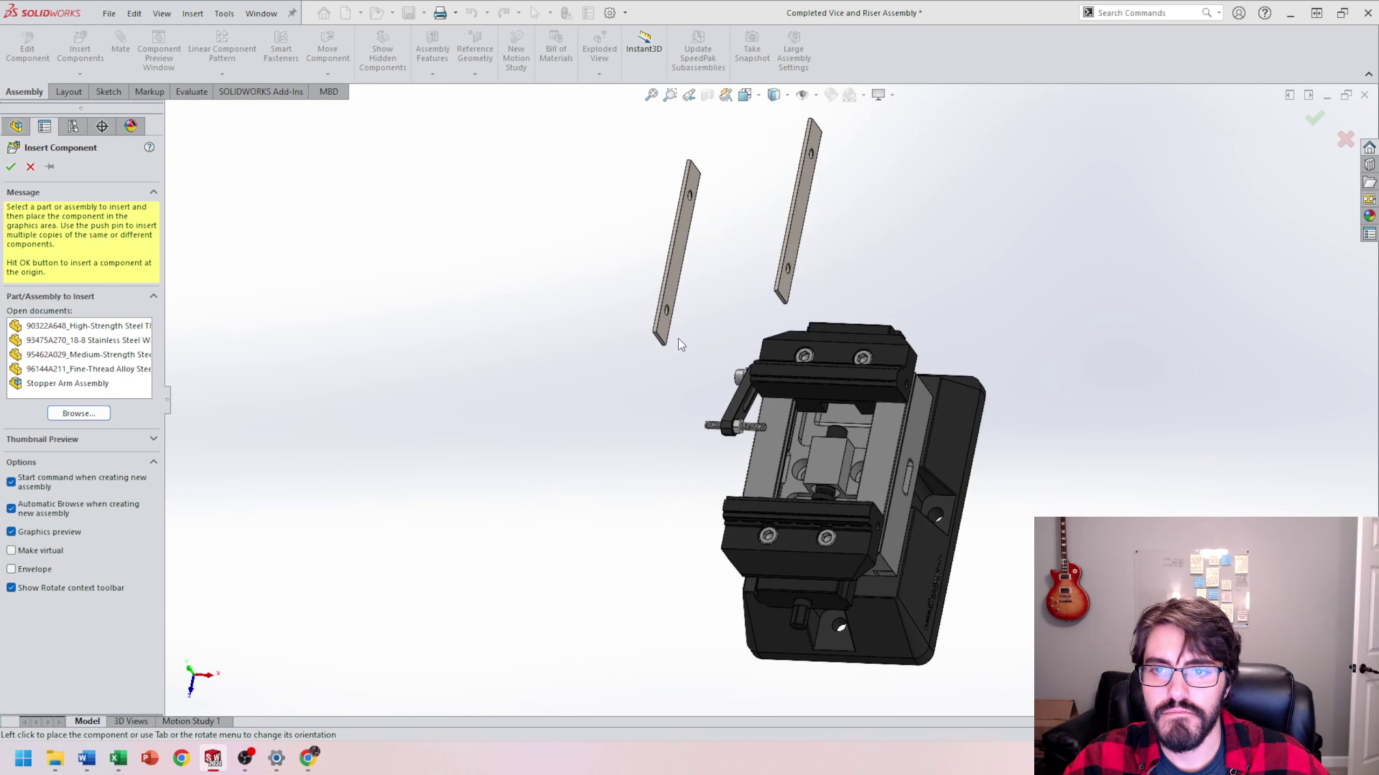
left_click(567, 242)
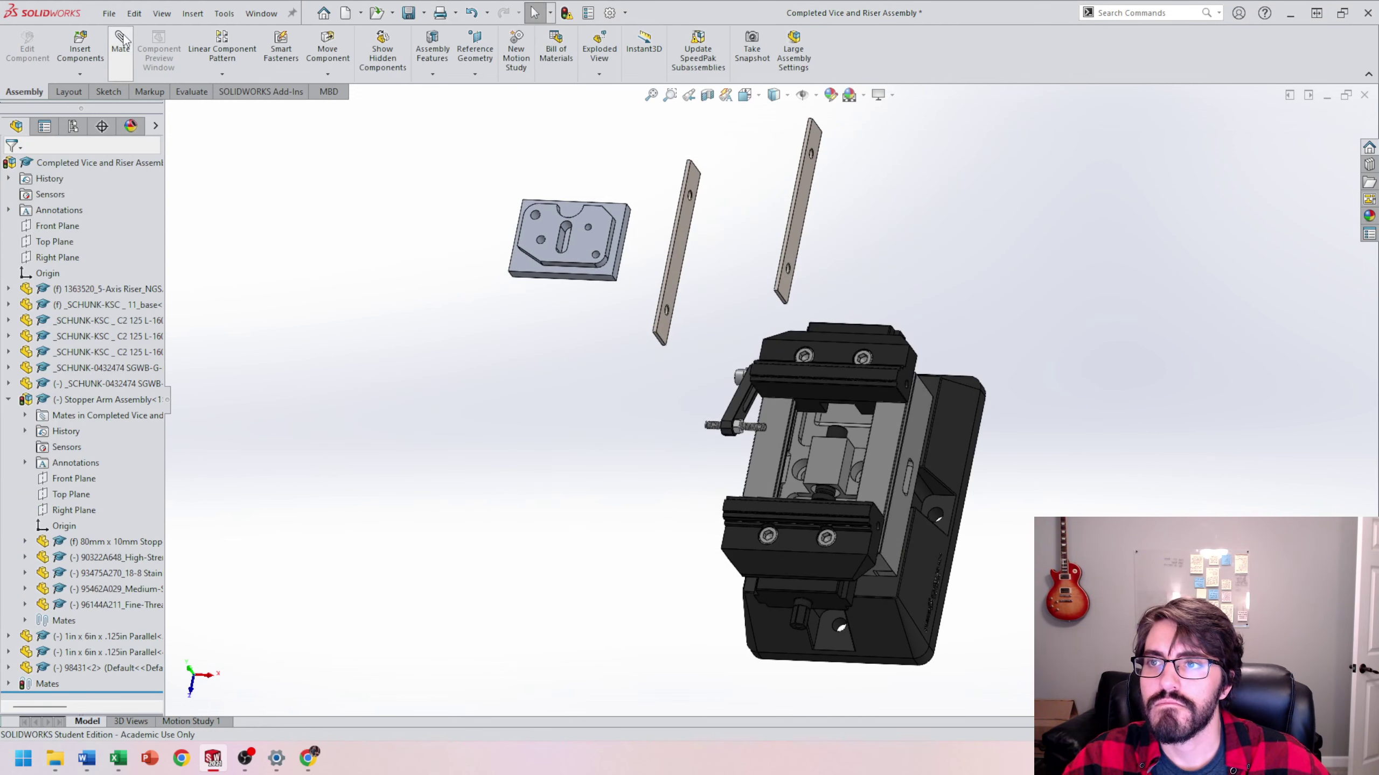
Add a coincident mate between one parallel's wide face and the inner clamping face of the vice jaw opposite the stopper arm
middle_click_drag(820, 373, 860, 293)
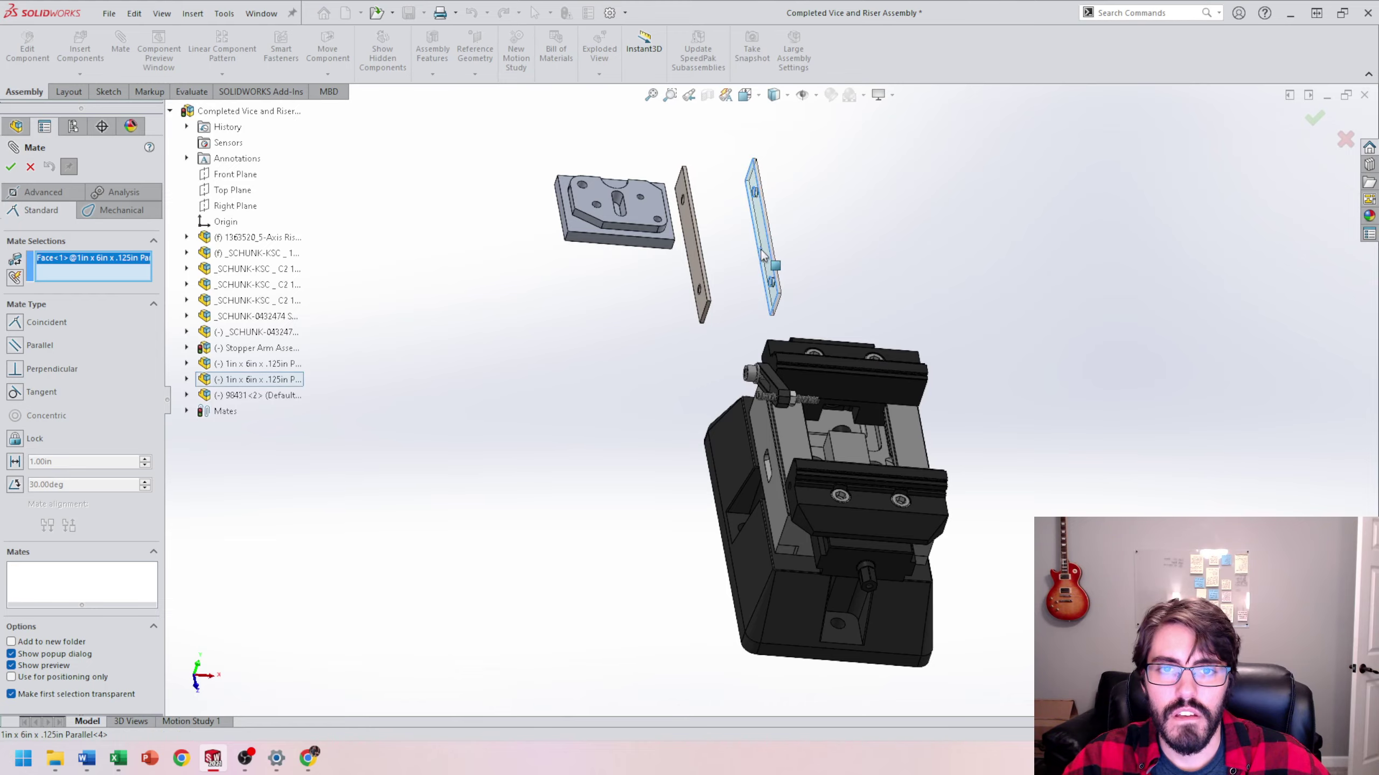
middle_click_drag(762, 255, 836, 492)
scroll(836, 492, "up", 5)
left_click(833, 472)
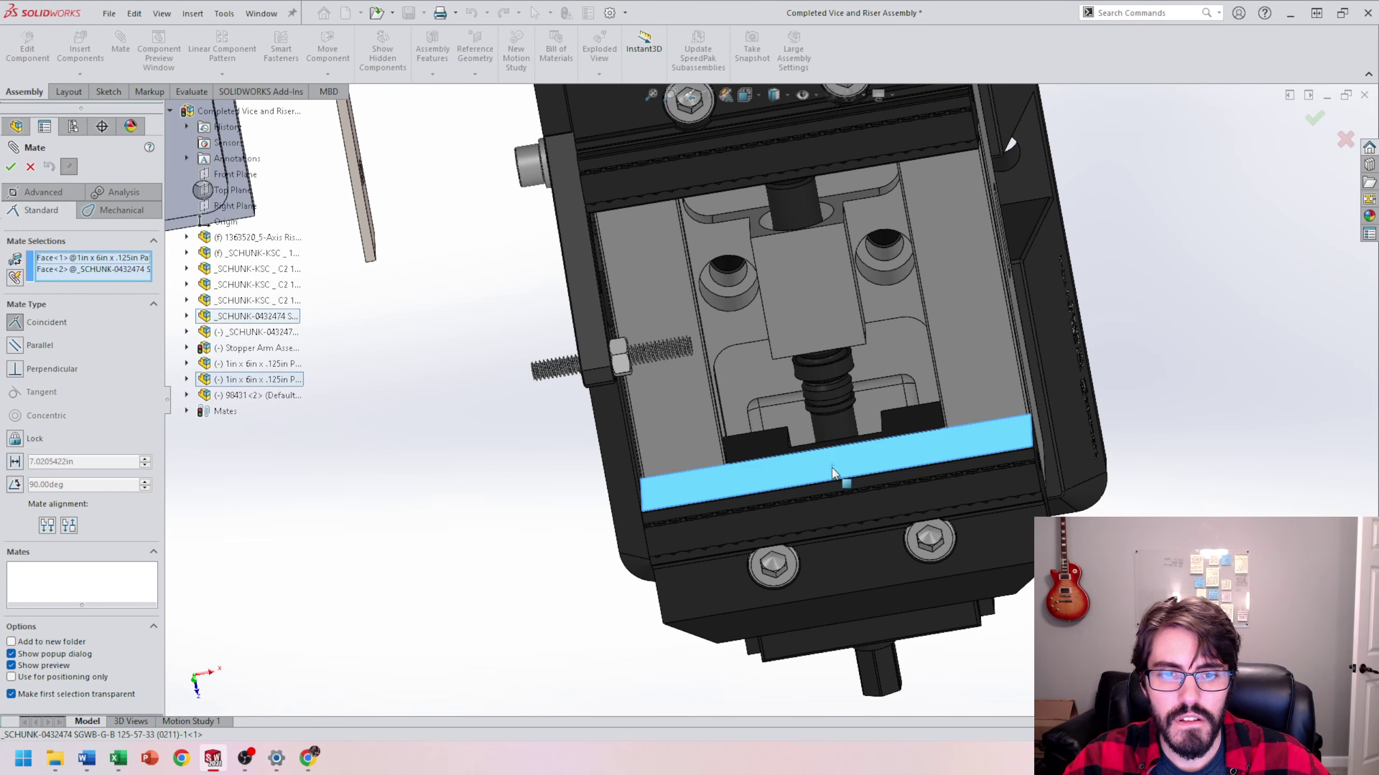
scroll(889, 487, "down", 4)
left_click(1055, 511)
Seat the mated parallel's long narrow face on the vice base's top face with a coincident mate
middle_click_drag(765, 470, 865, 460)
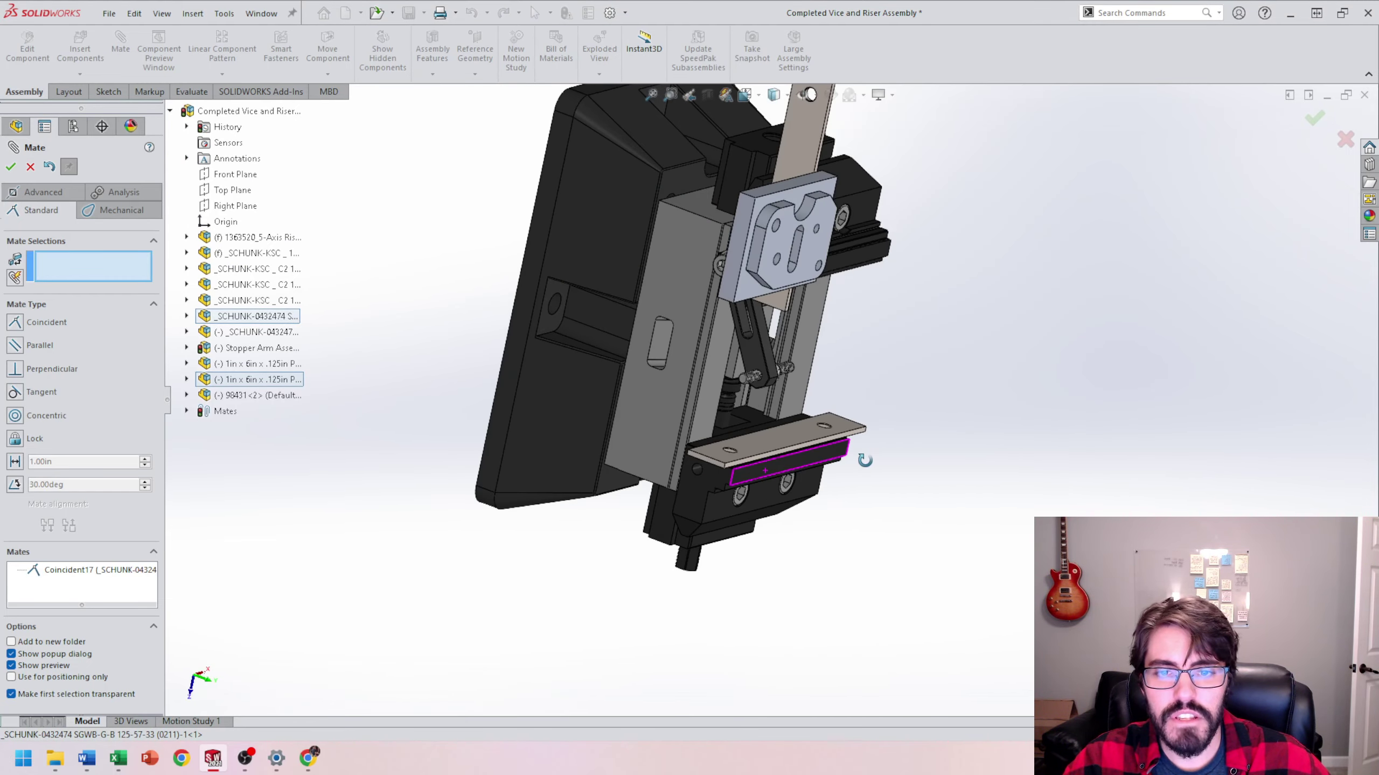
scroll(726, 440, "up", 4)
left_click(768, 435)
middle_click_drag(767, 434, 771, 459)
scroll(771, 458, "up", 4)
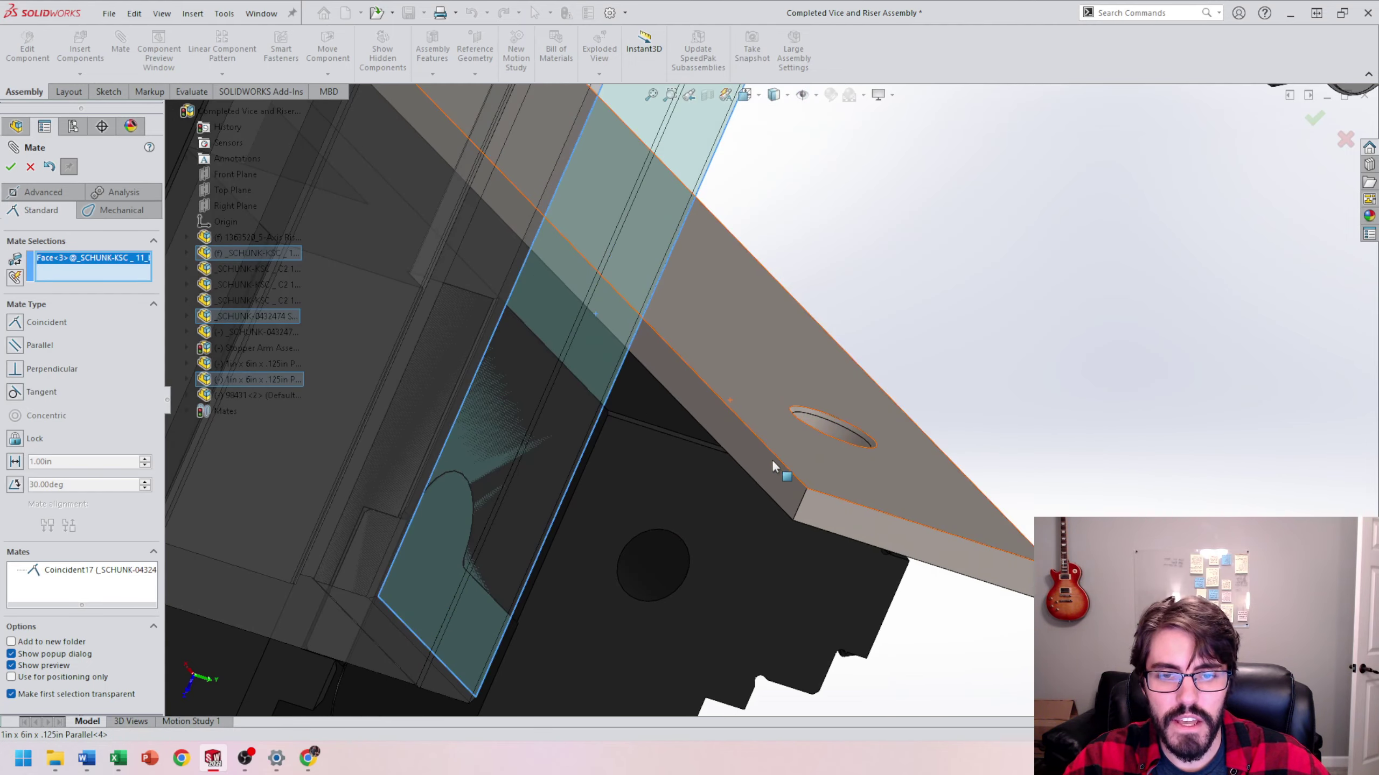
left_click(773, 465)
left_click(1077, 504)
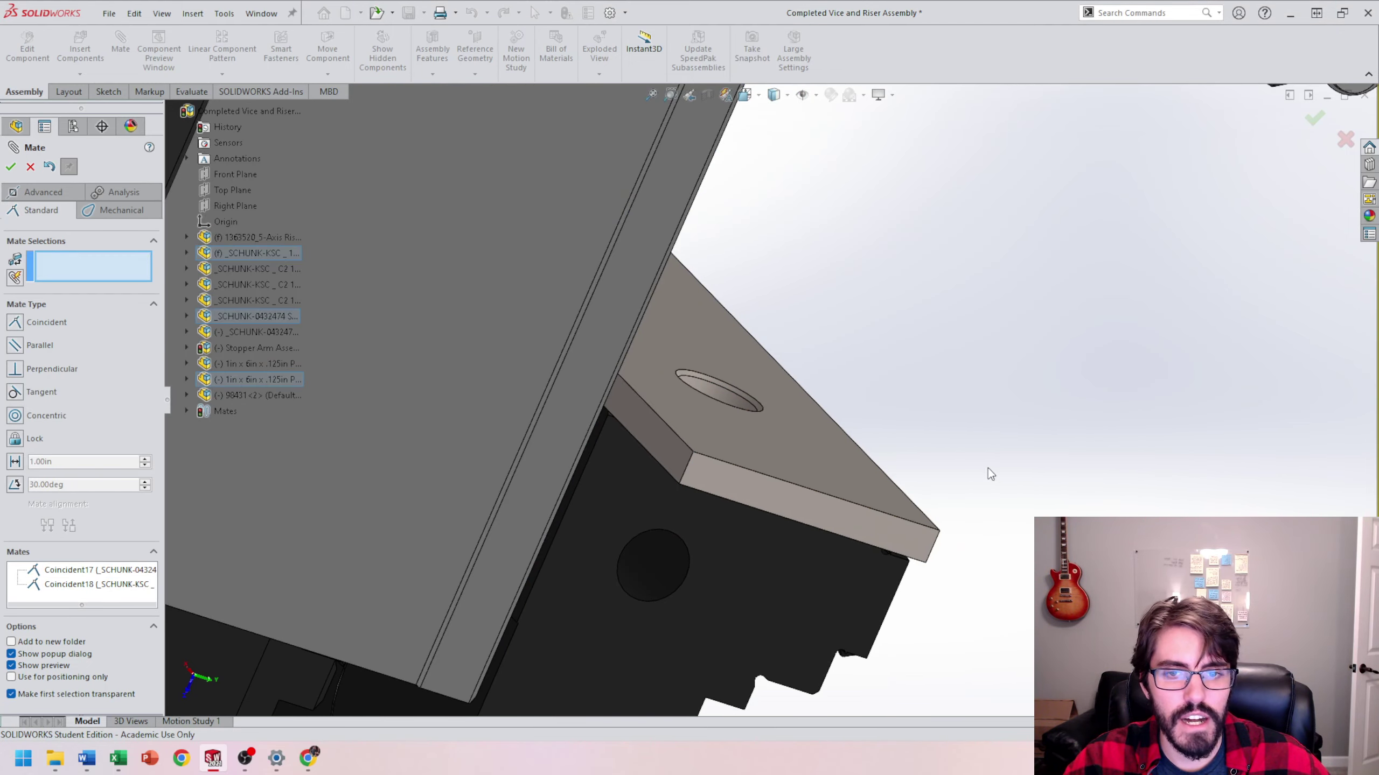
Select the inner clamping face of the stopper-arm-side jaw as the first mate reference for the second parallel
scroll(988, 467, "down", 5)
middle_click_drag(843, 404, 1077, 359)
scroll(1107, 401, "down", 1)
scroll(864, 302, "up", 2)
middle_click_drag(816, 284, 896, 274)
scroll(1010, 383, "up", 2)
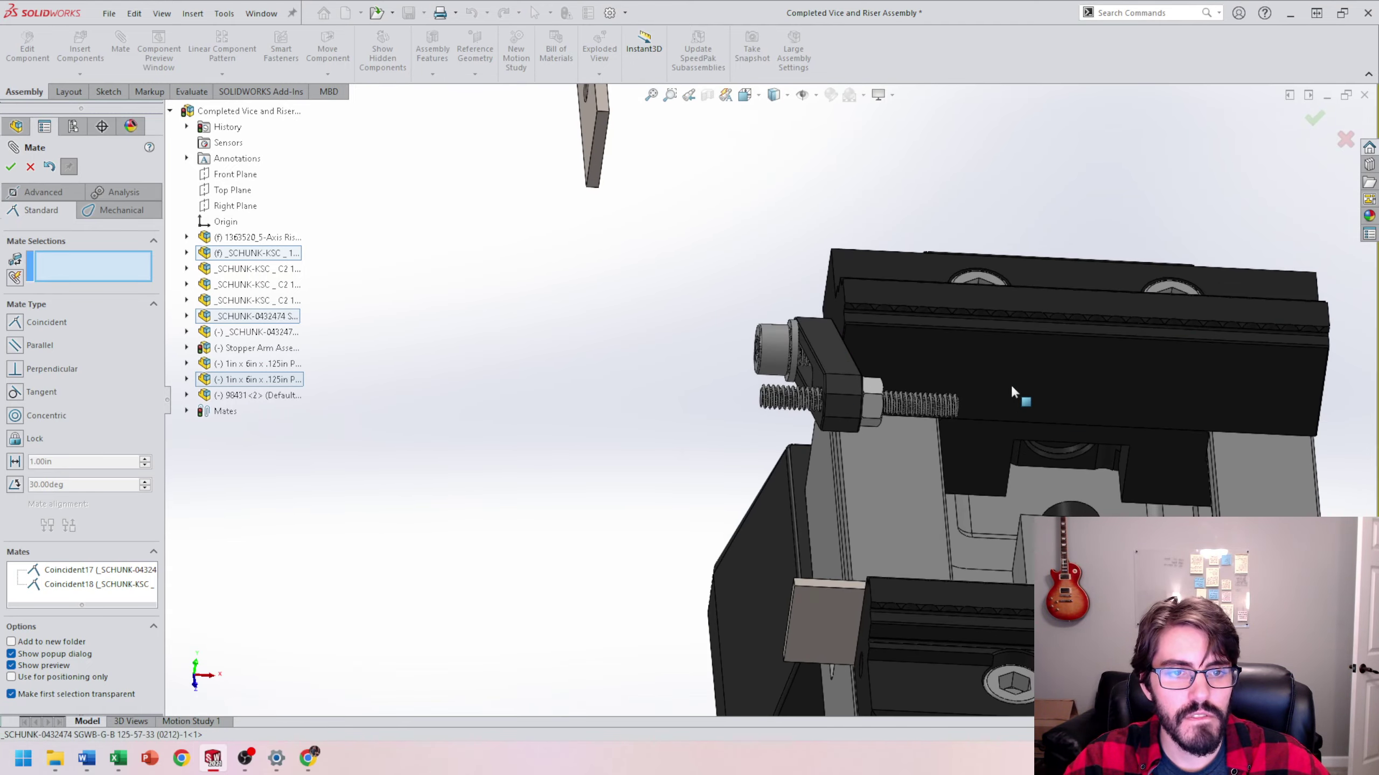
left_click(1011, 386)
middle_click_drag(1011, 385, 794, 276)
scroll(923, 352, "down", 3)
scroll(849, 259, "up", 2)
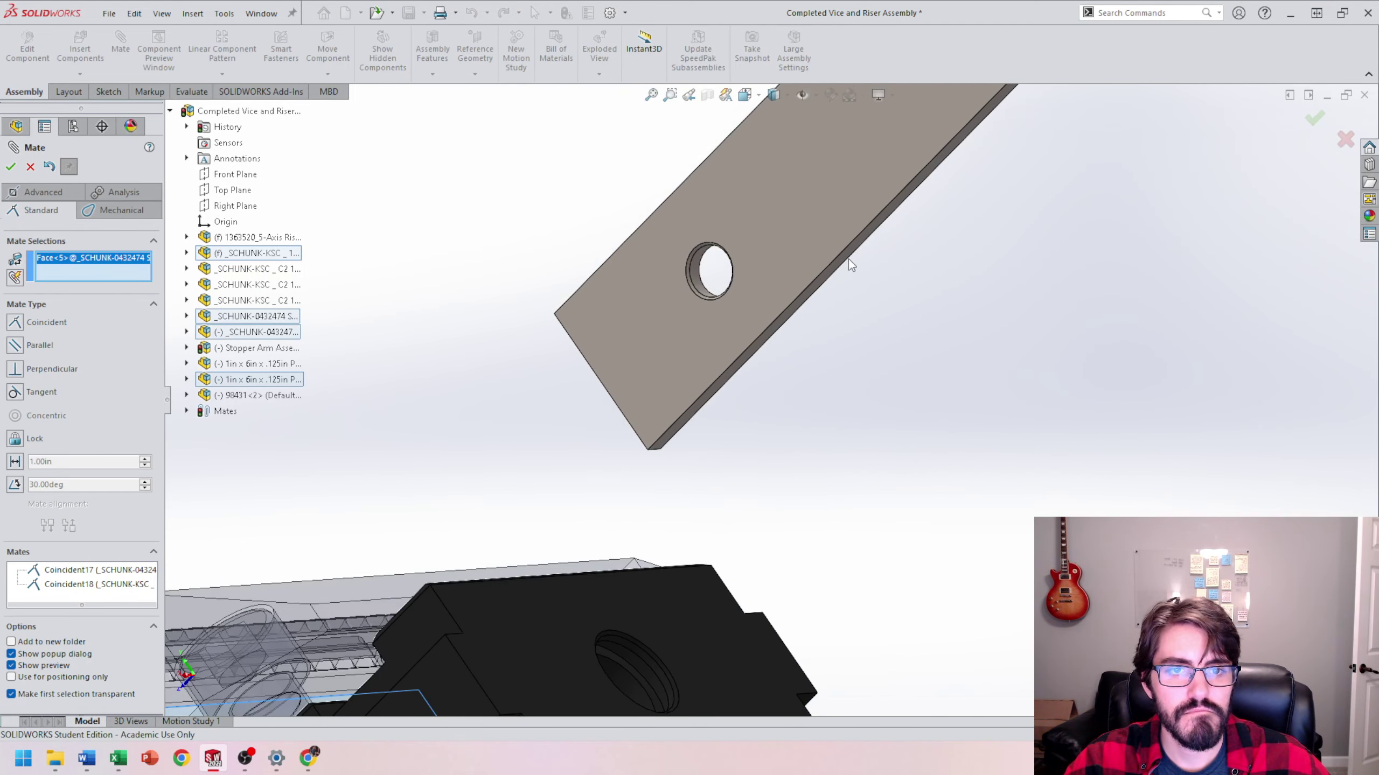
scroll(836, 261, "up", 1)
left_click(837, 261)
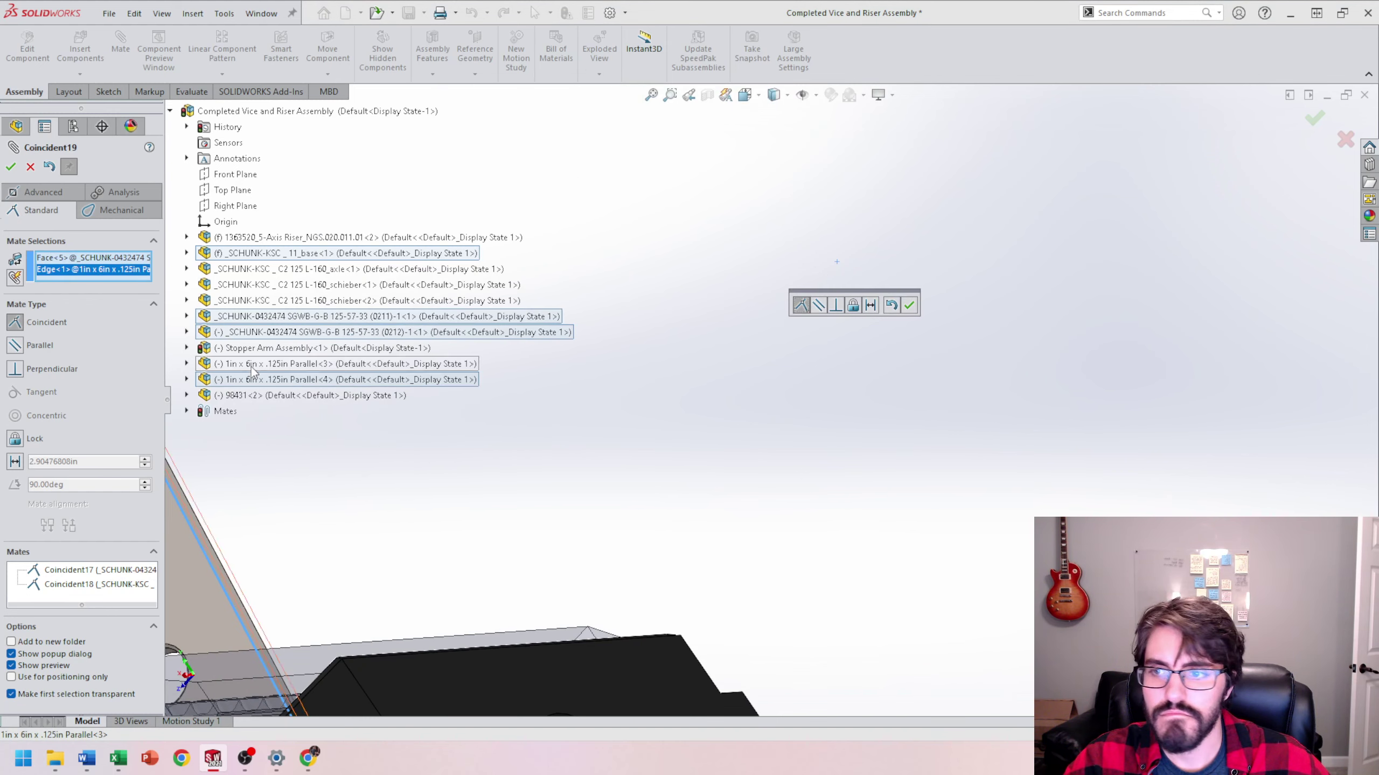
right_click(109, 270)
left_click(140, 299)
scroll(483, 438, "up", 2)
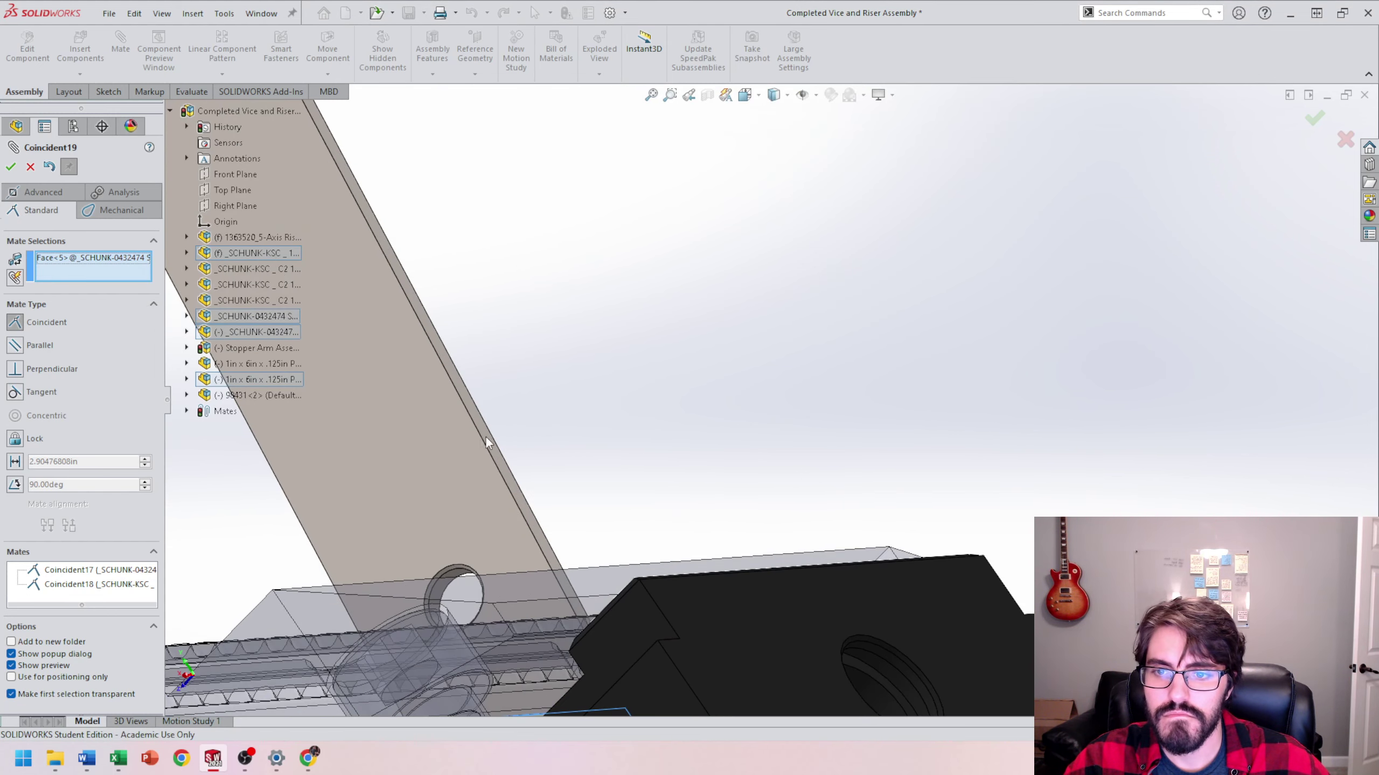
left_click(486, 434)
scroll(541, 489, "up", 2)
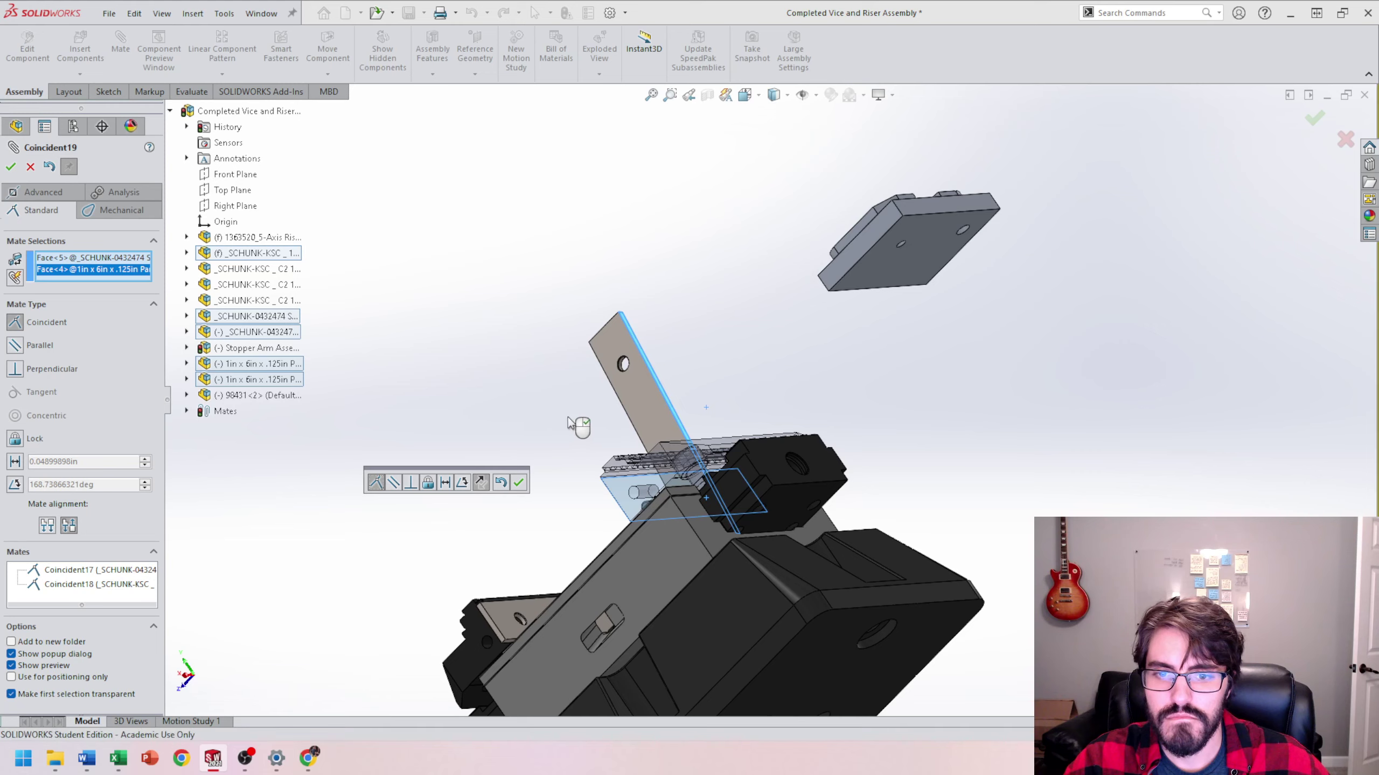
middle_click_drag(564, 418, 626, 459)
right_click(89, 269)
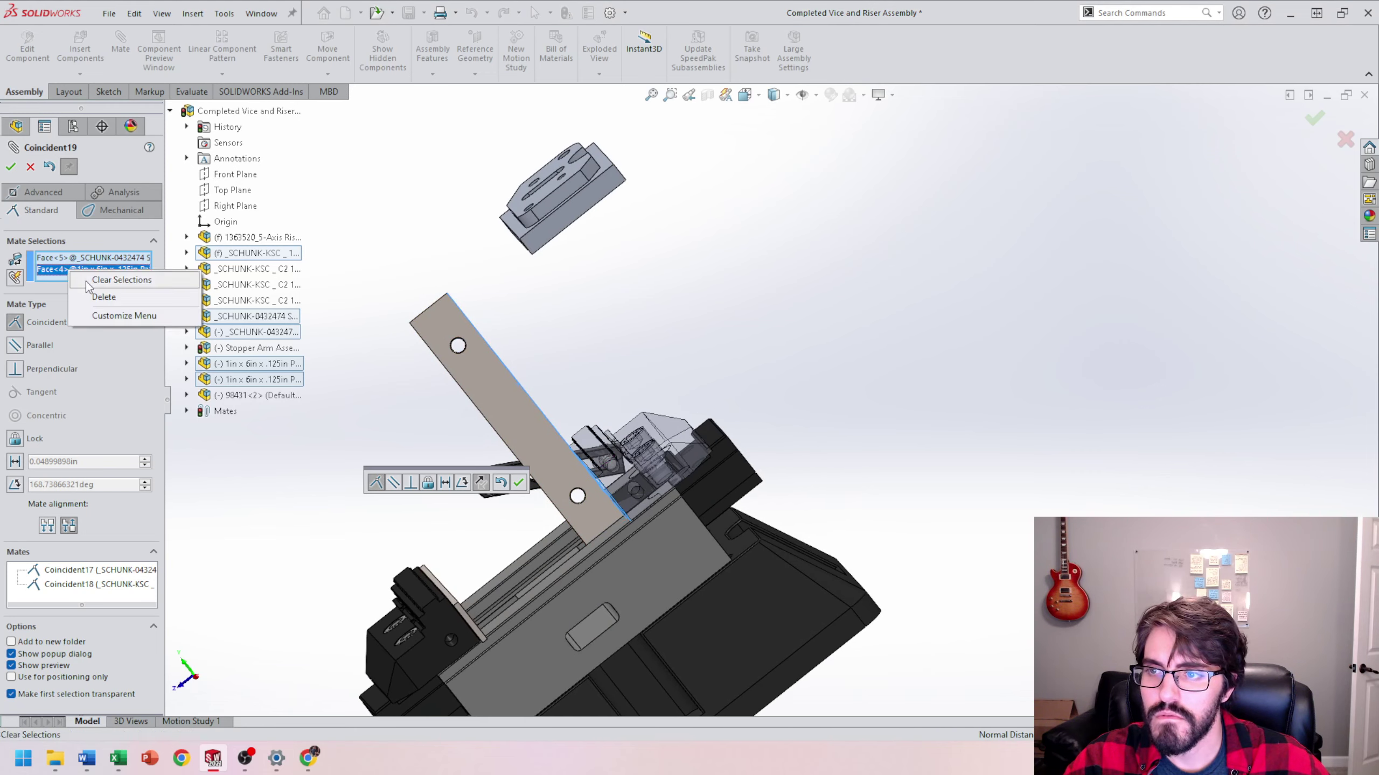
left_click(117, 297)
Mate the second parallel's wide face coincident with the selected inner face of the stopper-arm-side jaw
middle_click_drag(580, 474, 500, 371)
left_click(469, 399)
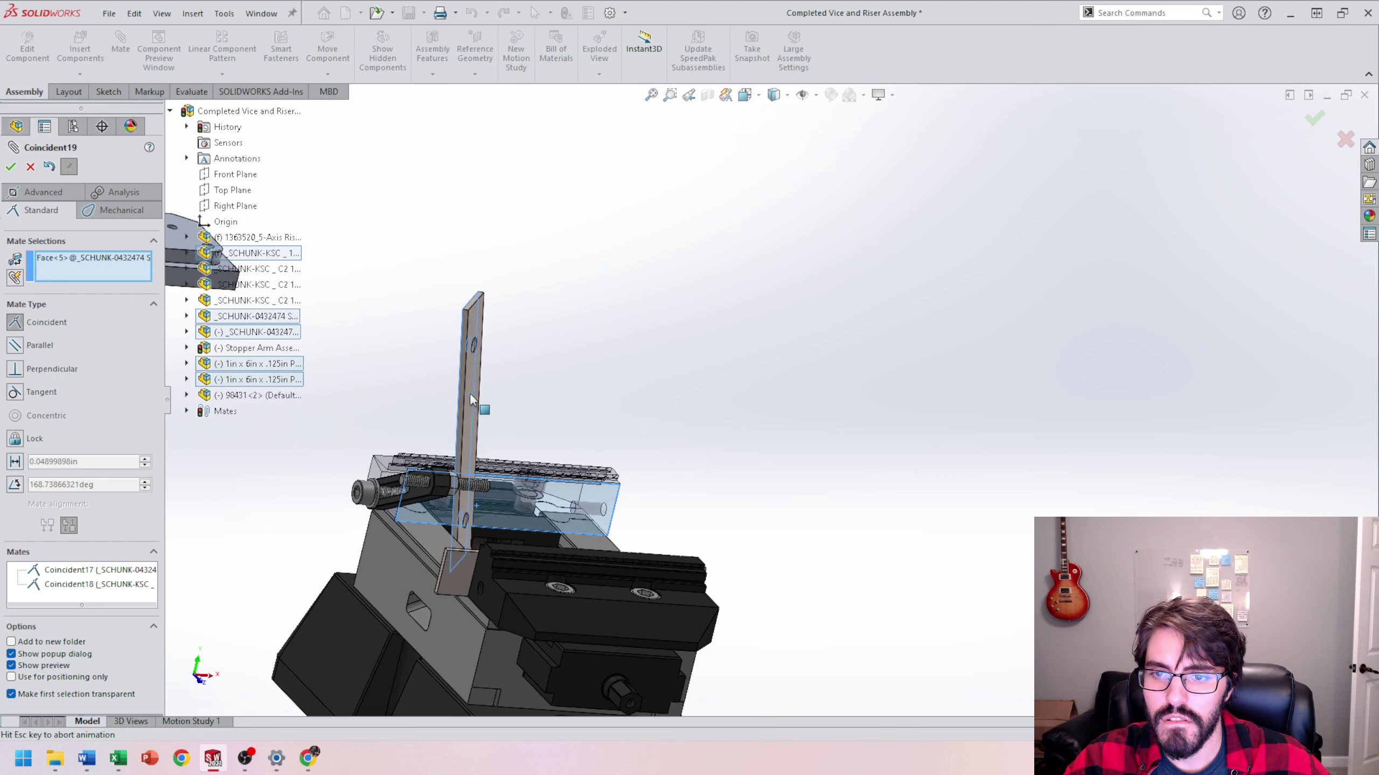
left_click(456, 374)
Add a coincident mate between the second parallel's long narrow face and the vice base's top face, with the mate alignment flipped
middle_click_drag(557, 390, 537, 413)
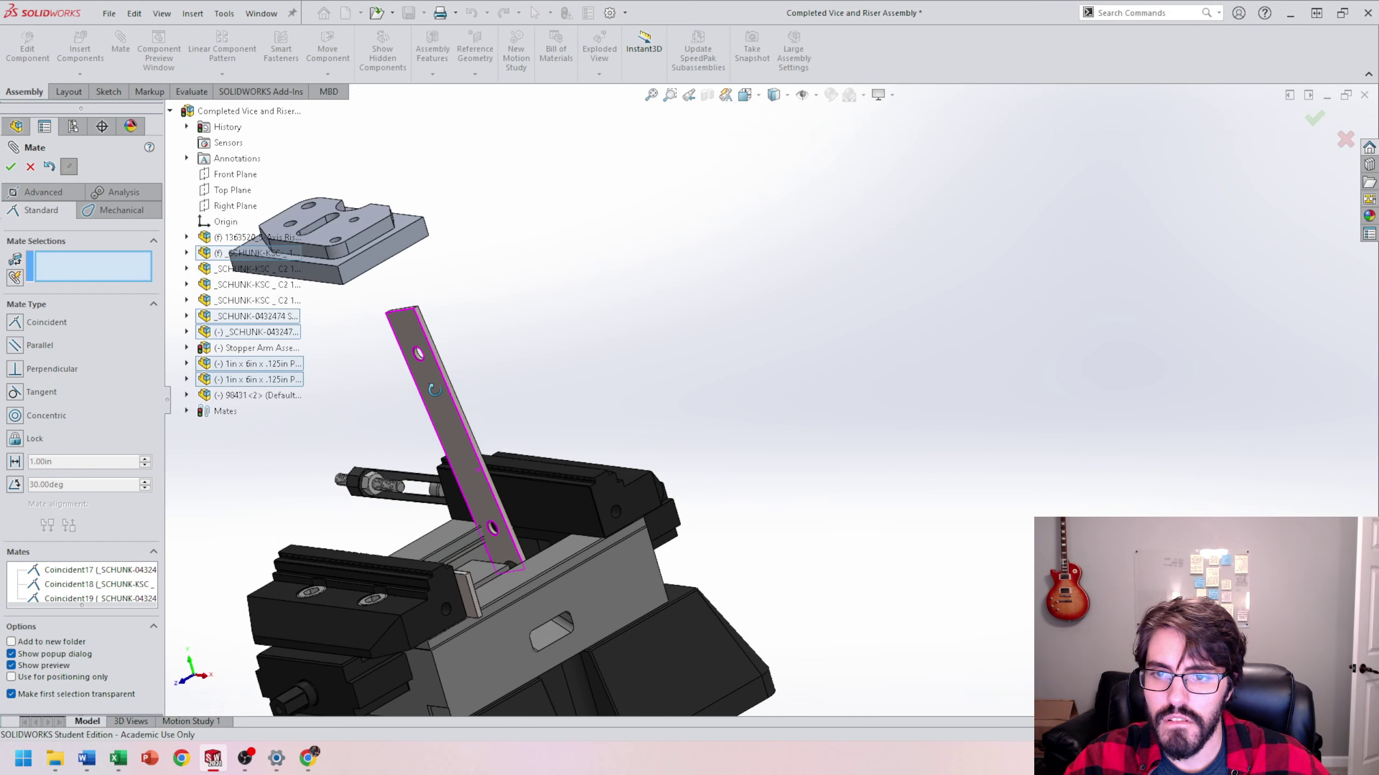
scroll(534, 418, "down", 5)
left_click(609, 388)
scroll(647, 429, "up", 5)
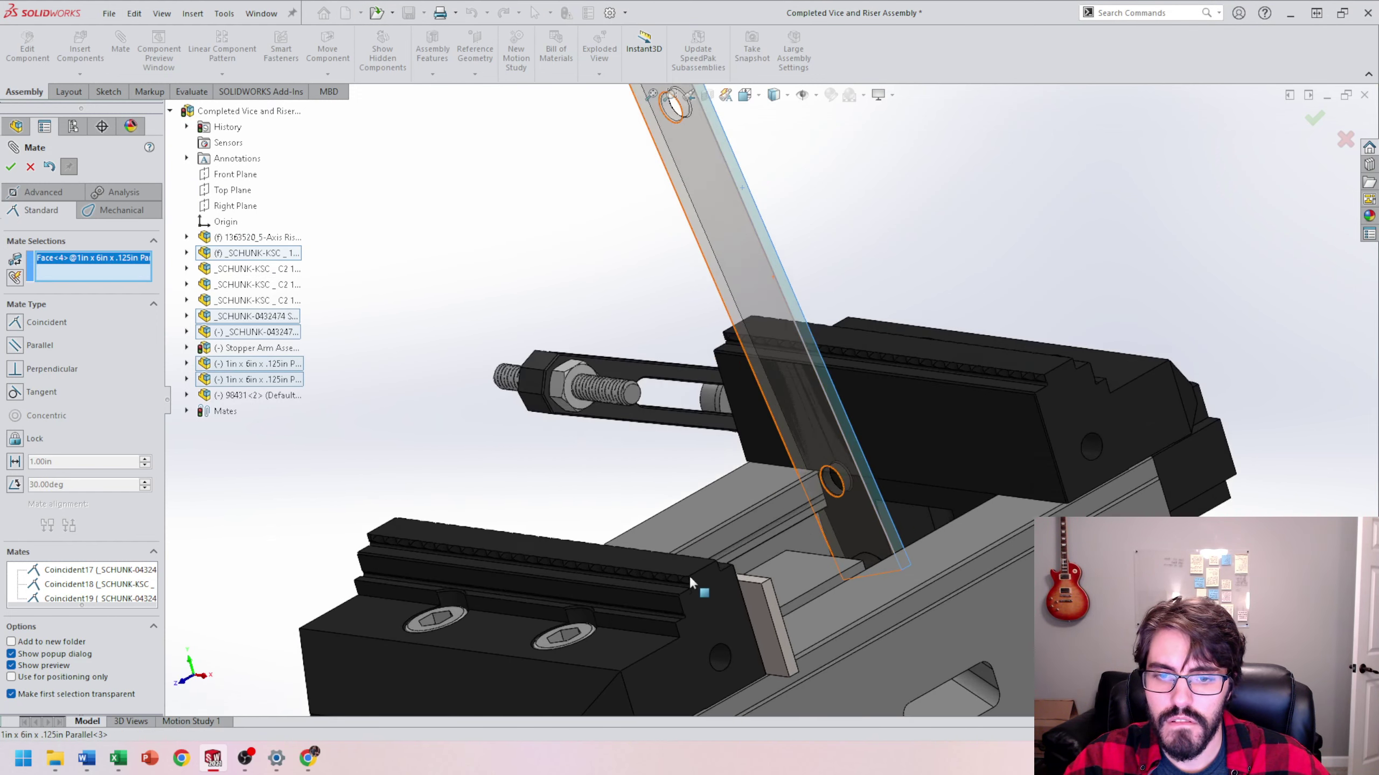
left_click(727, 493)
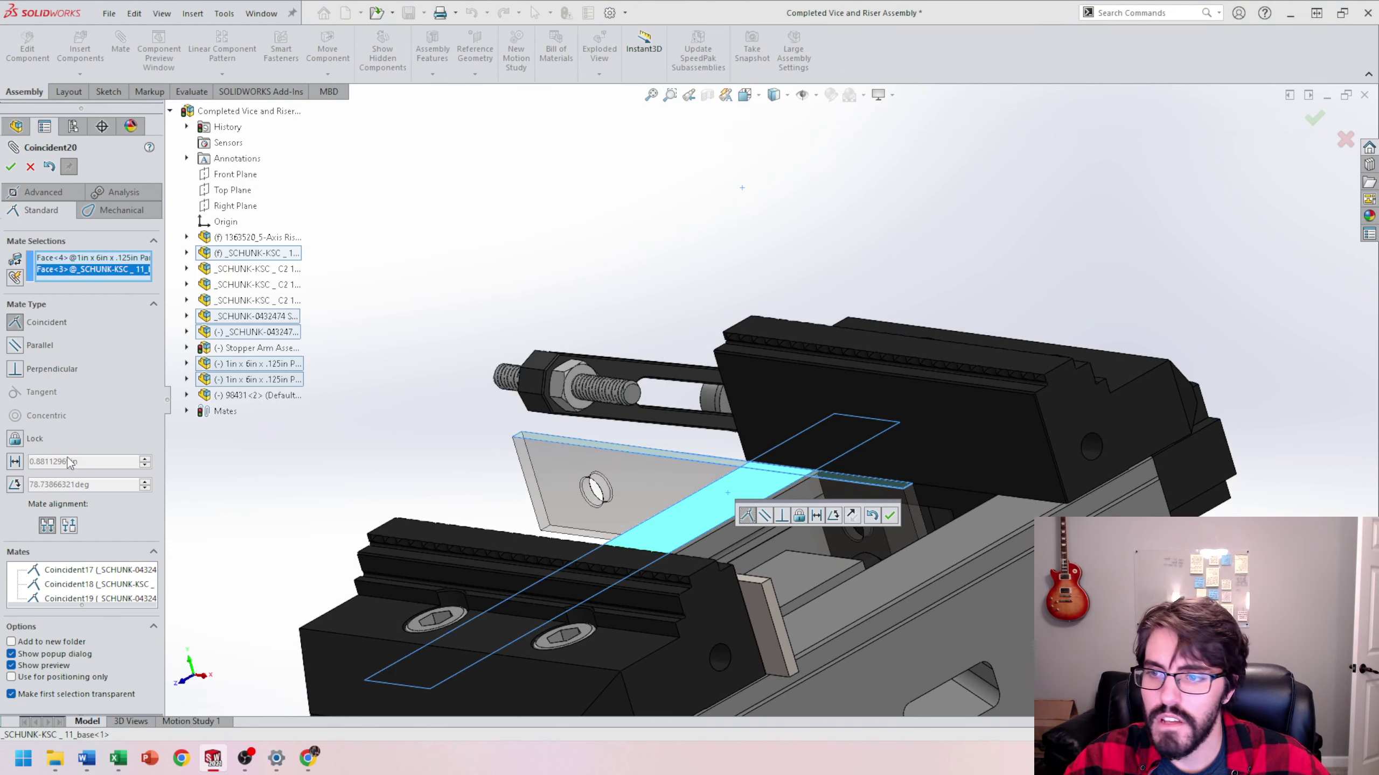
left_click(68, 526)
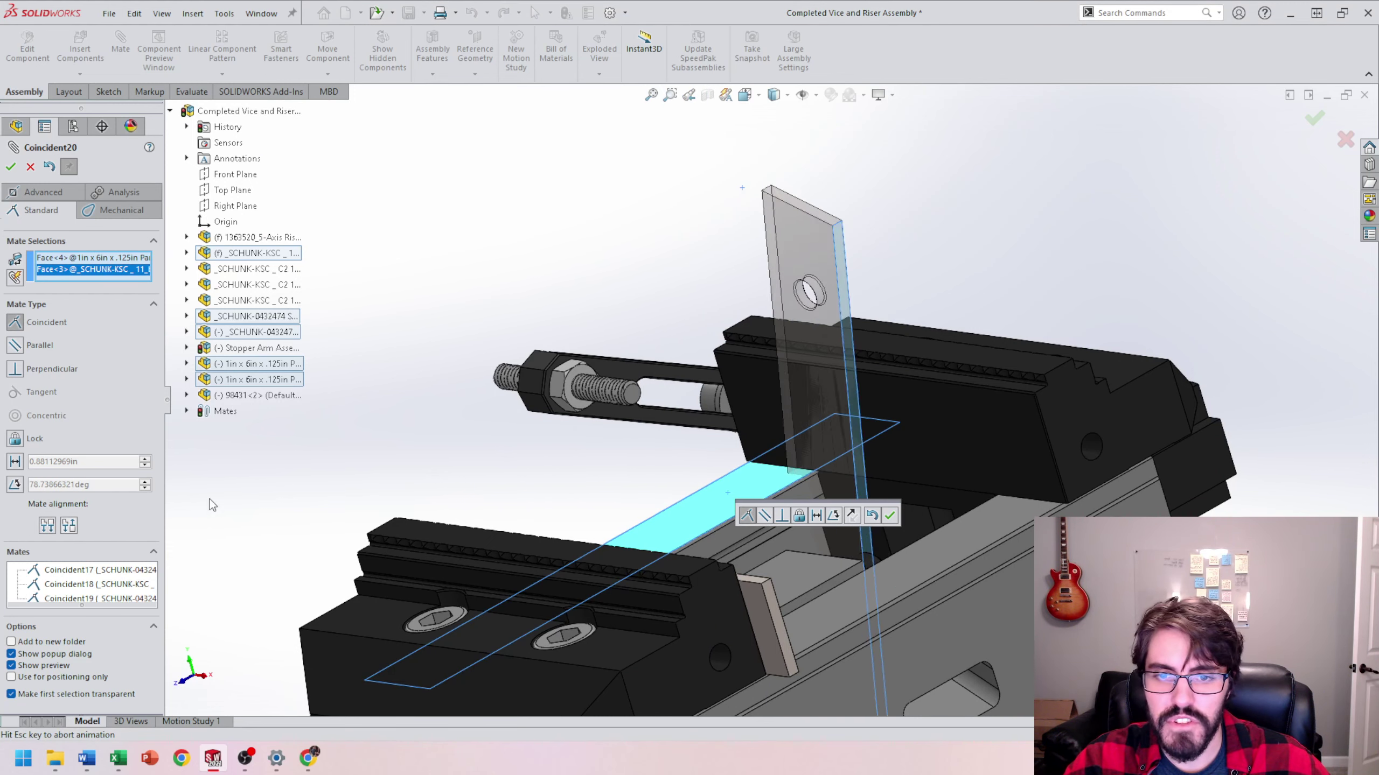
left_click(890, 516)
Slide the first parallel along its jaw until it sits roughly centred across the vice, and finish the Mate command
middle_click_drag(806, 397, 954, 459)
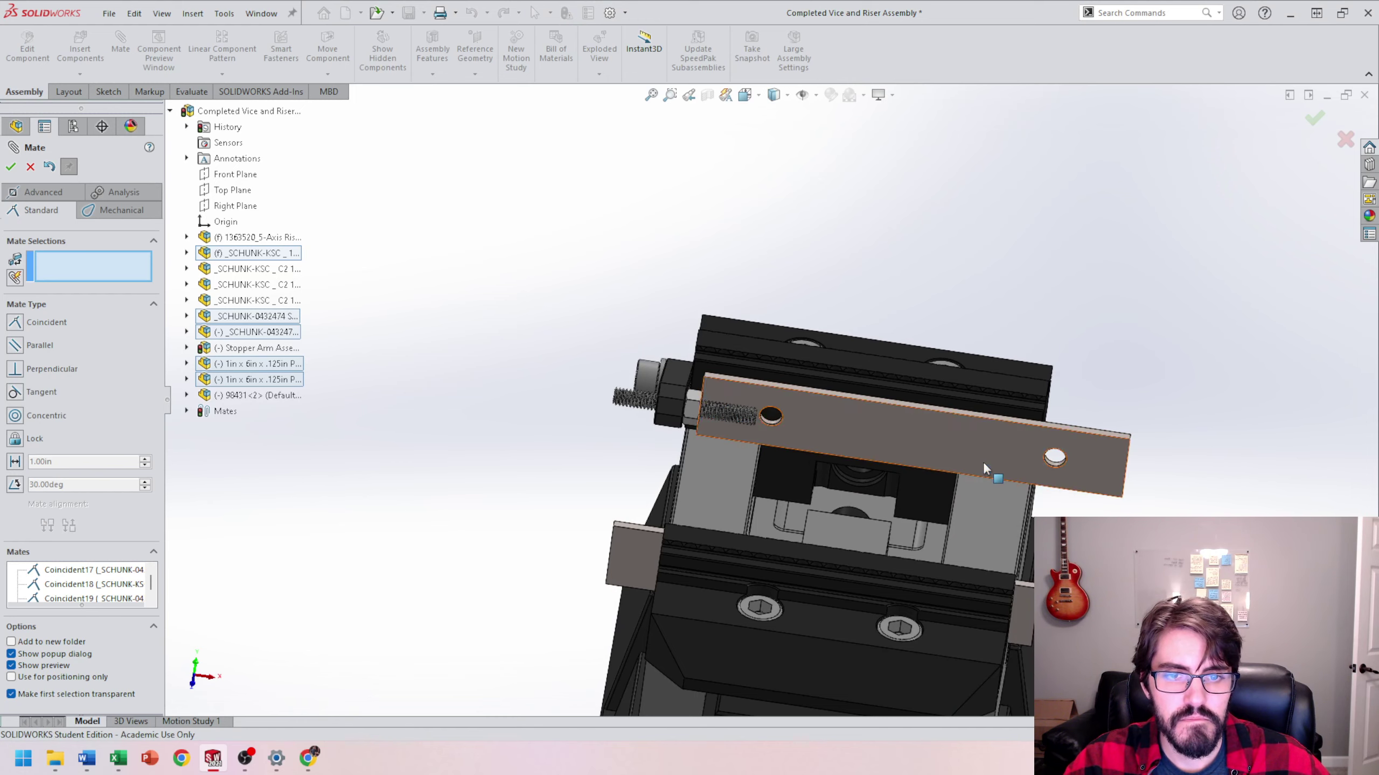
left_click_drag(650, 546, 680, 543)
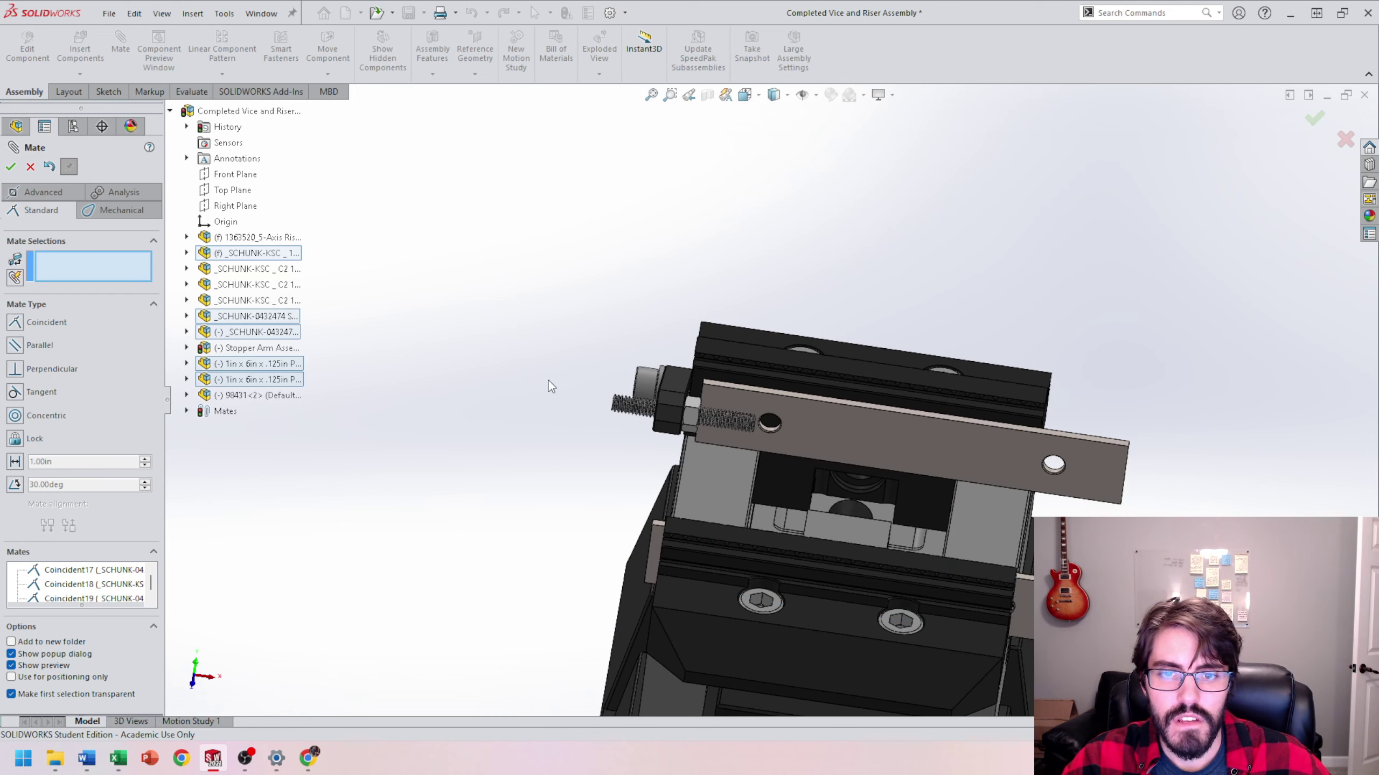
middle_click_drag(548, 386, 777, 422)
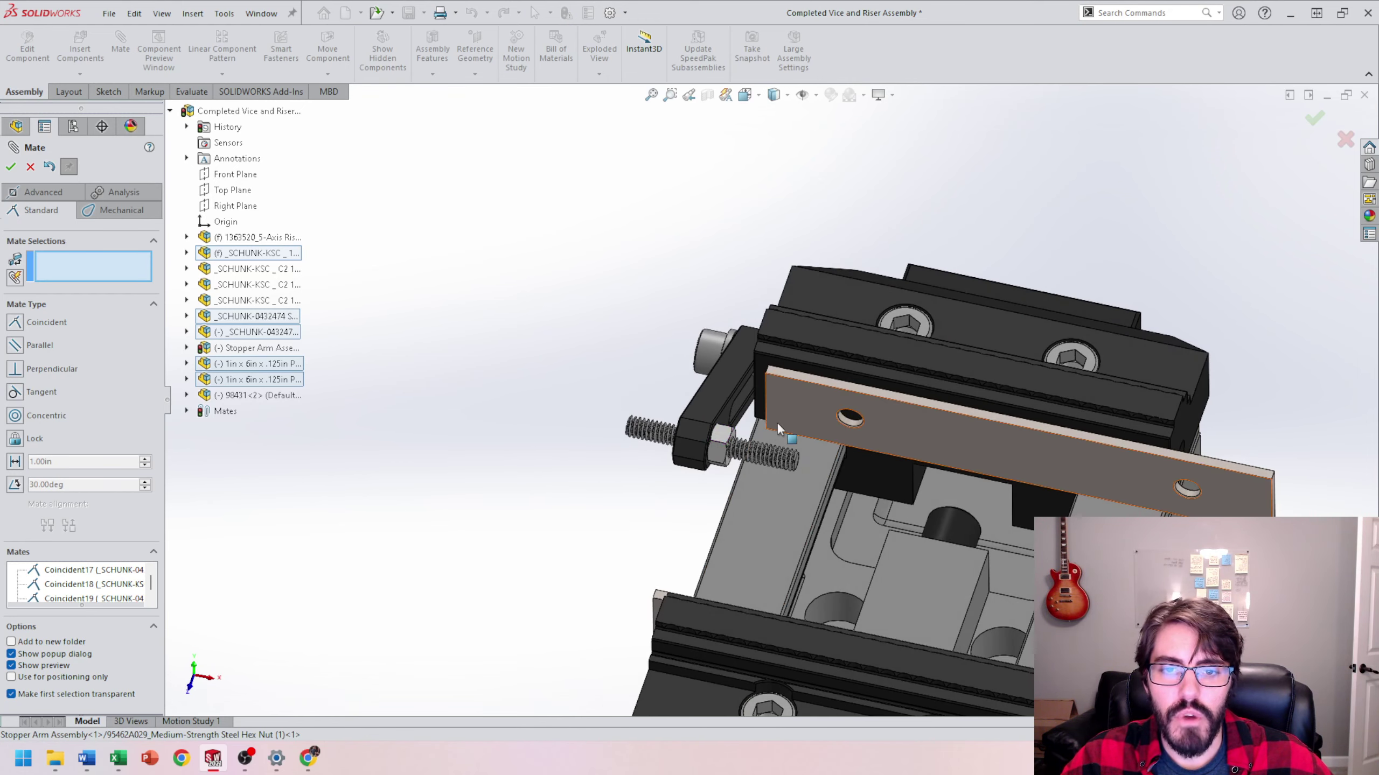
scroll(777, 423, "up", 5)
key("Escape")
Add a coincident mate between the short side face of part 98431's base and the end face of the stopper arm's threaded rod
middle_click_drag(537, 190, 594, 211)
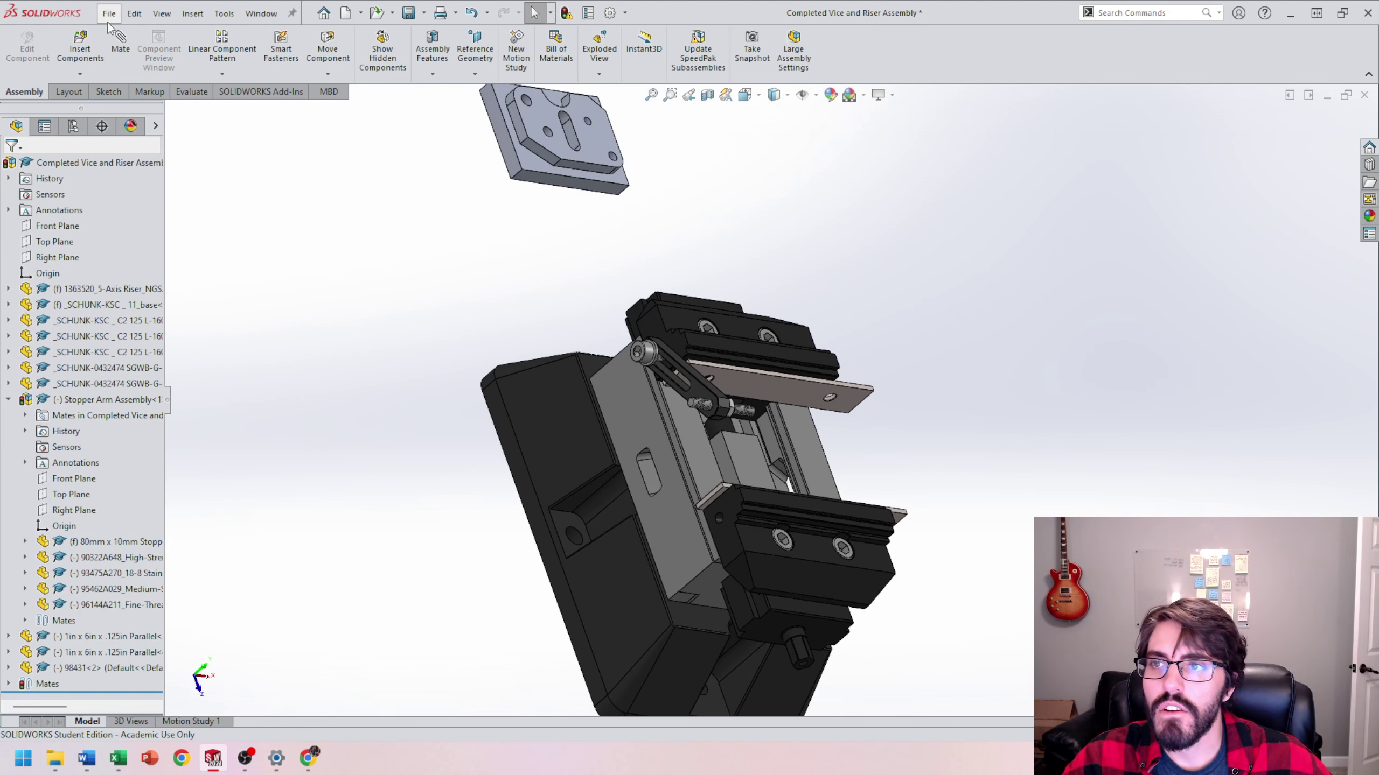
key("Return")
scroll(543, 163, "down", 3)
scroll(718, 402, "up", 2)
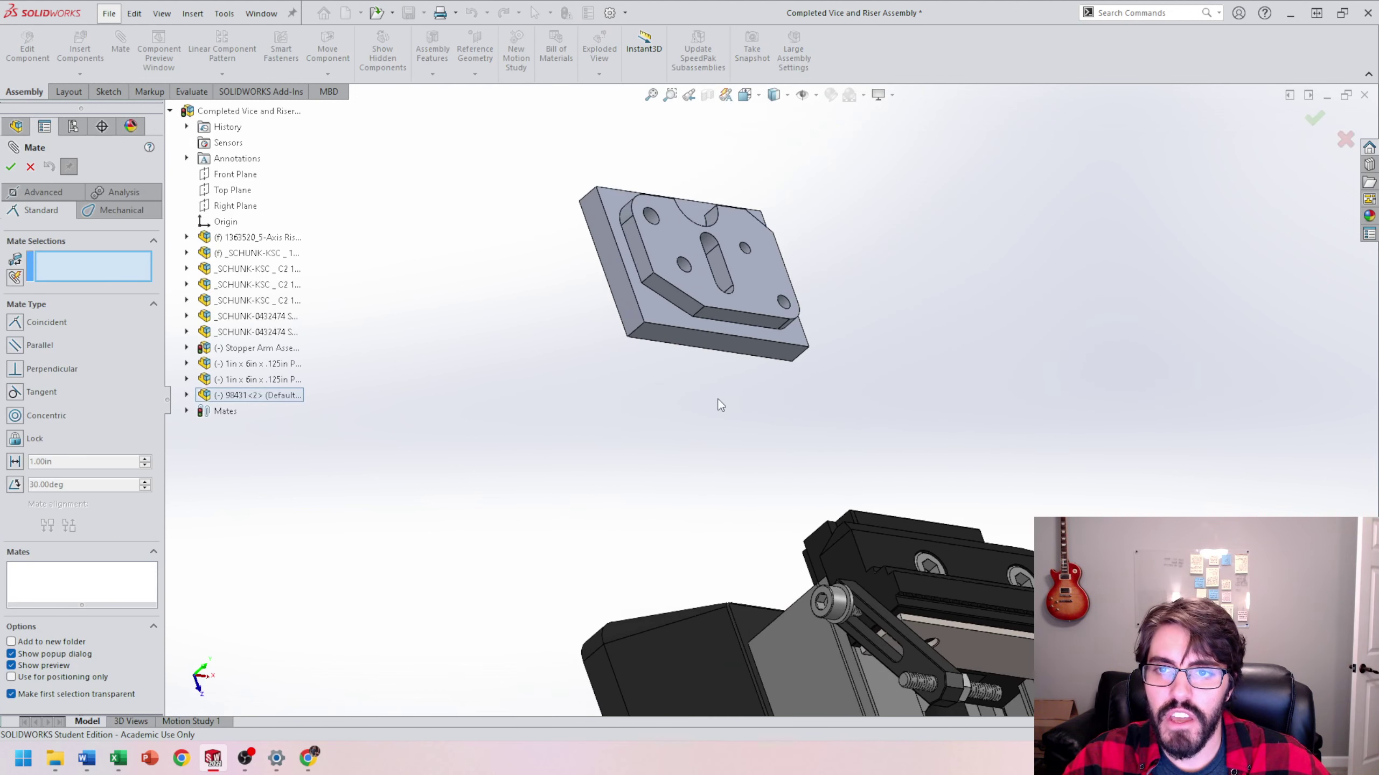
left_click(631, 294)
middle_click_drag(631, 293, 814, 435)
scroll(862, 477, "down", 3)
scroll(866, 482, "down", 2)
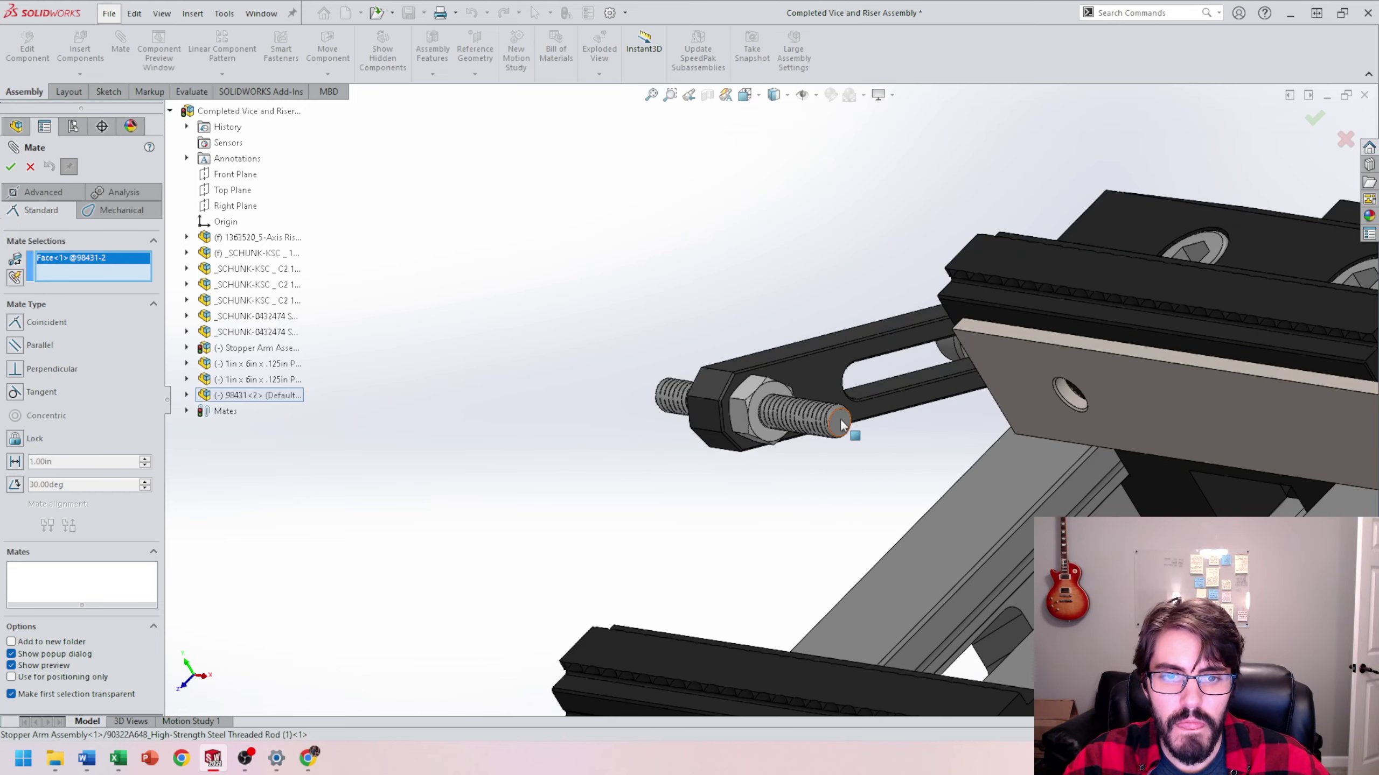
left_click(841, 425)
scroll(1032, 485, "up", 2)
left_click(1036, 466)
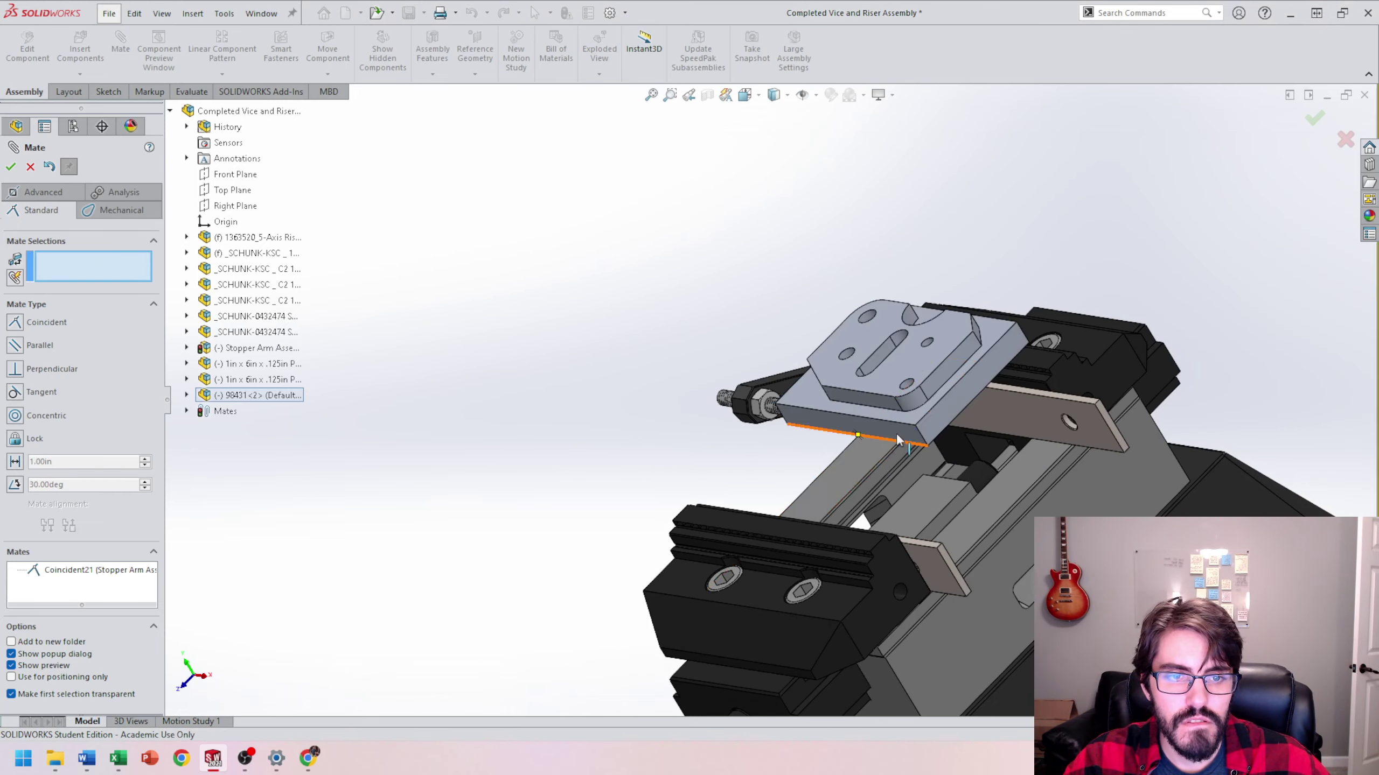
Add a coincident mate between a long side face of part 98431's base and the facing inner face of the nearer vice jaw
middle_click_drag(1035, 470, 676, 592)
left_click(865, 423)
scroll(676, 592, "down", 3)
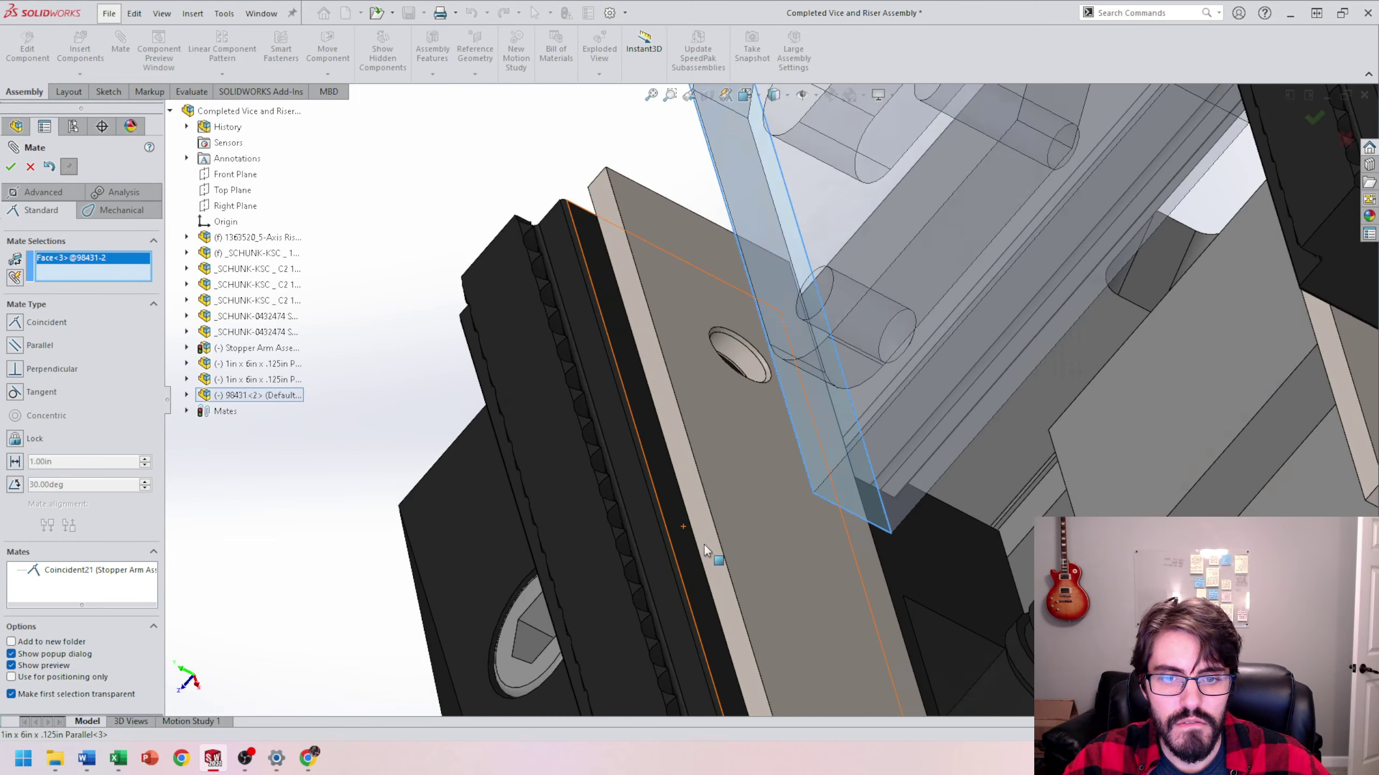
left_click(685, 541)
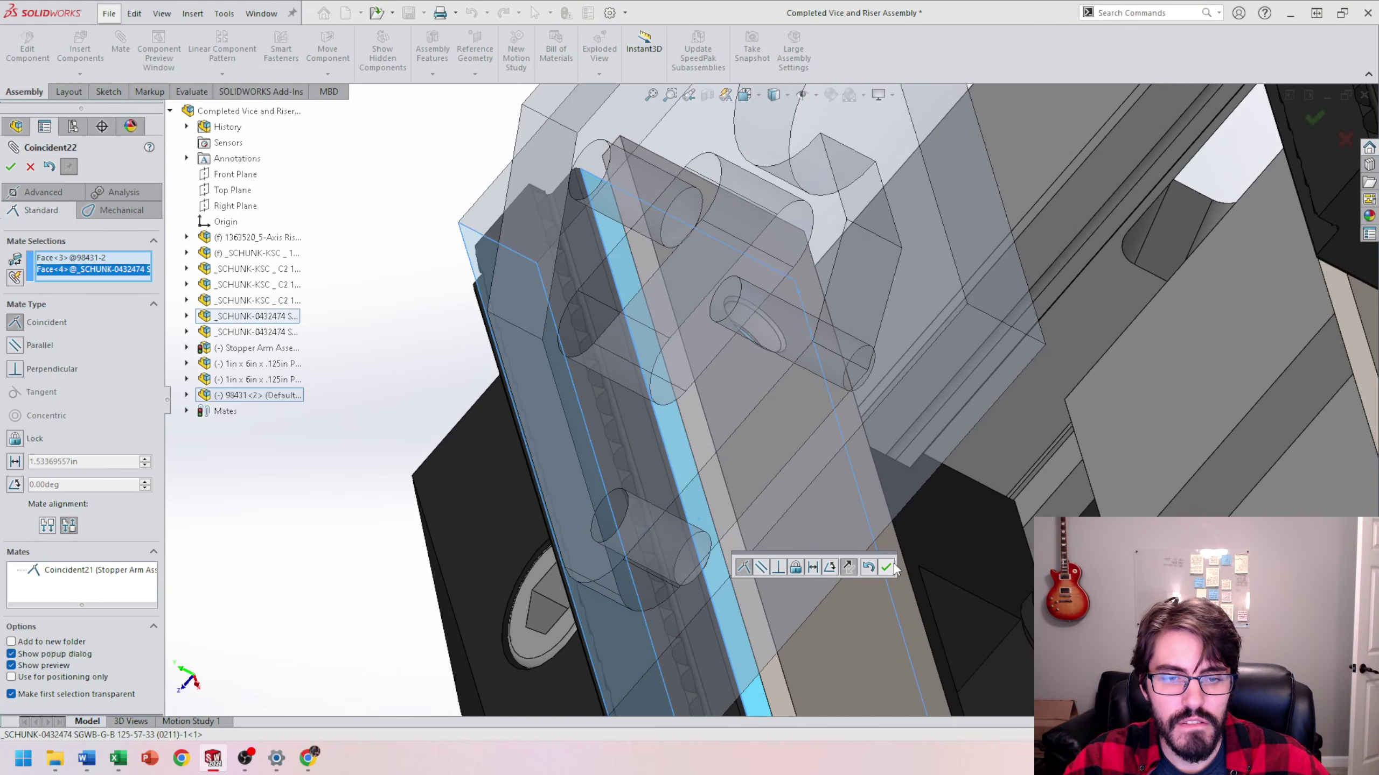
left_click(890, 563)
Add a coincident mate between part 98431's opposite long side face and the inner face of the other vice jaw
left_click(984, 304)
scroll(1030, 276, "up", 3)
middle_click_drag(940, 314, 1031, 294)
scroll(1031, 296, "up", 3)
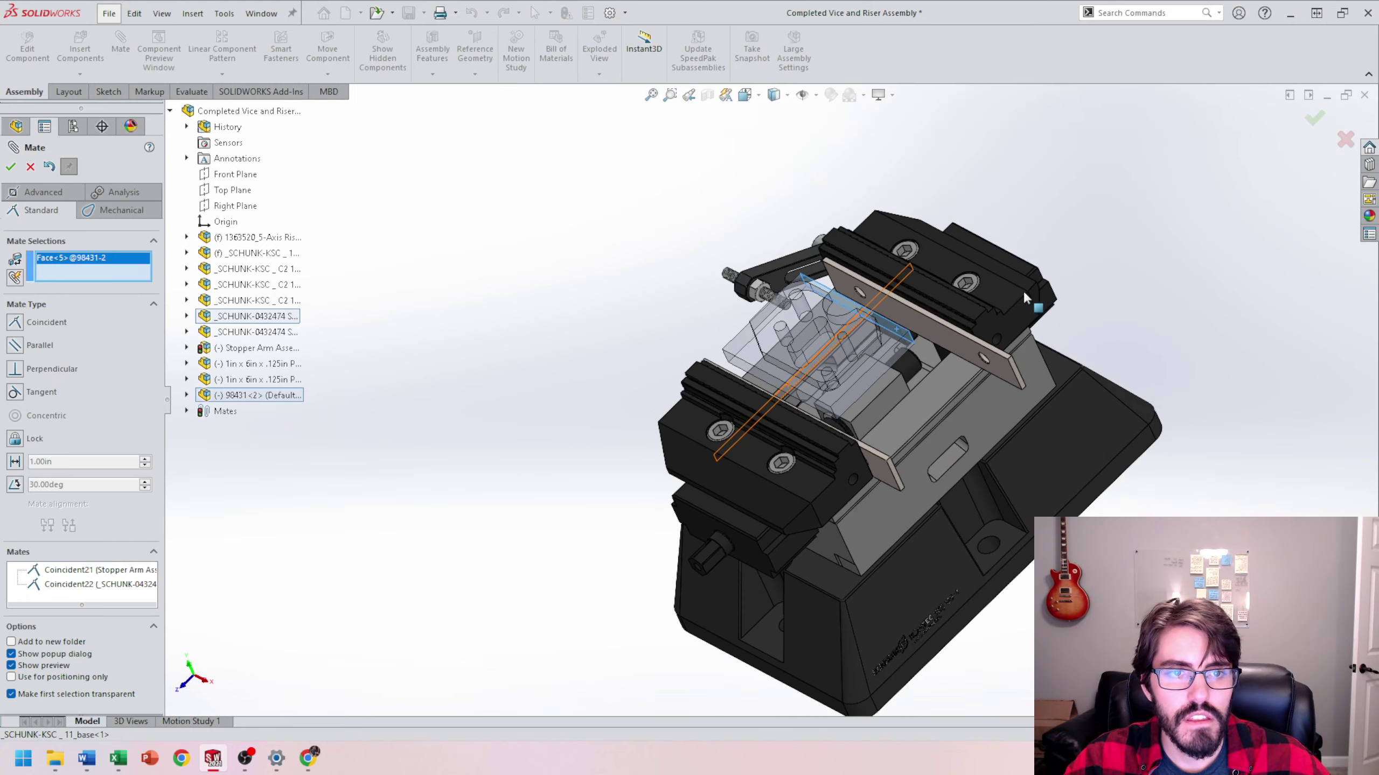
scroll(1015, 304, "down", 5)
middle_click_drag(792, 328, 756, 285)
left_click(747, 342)
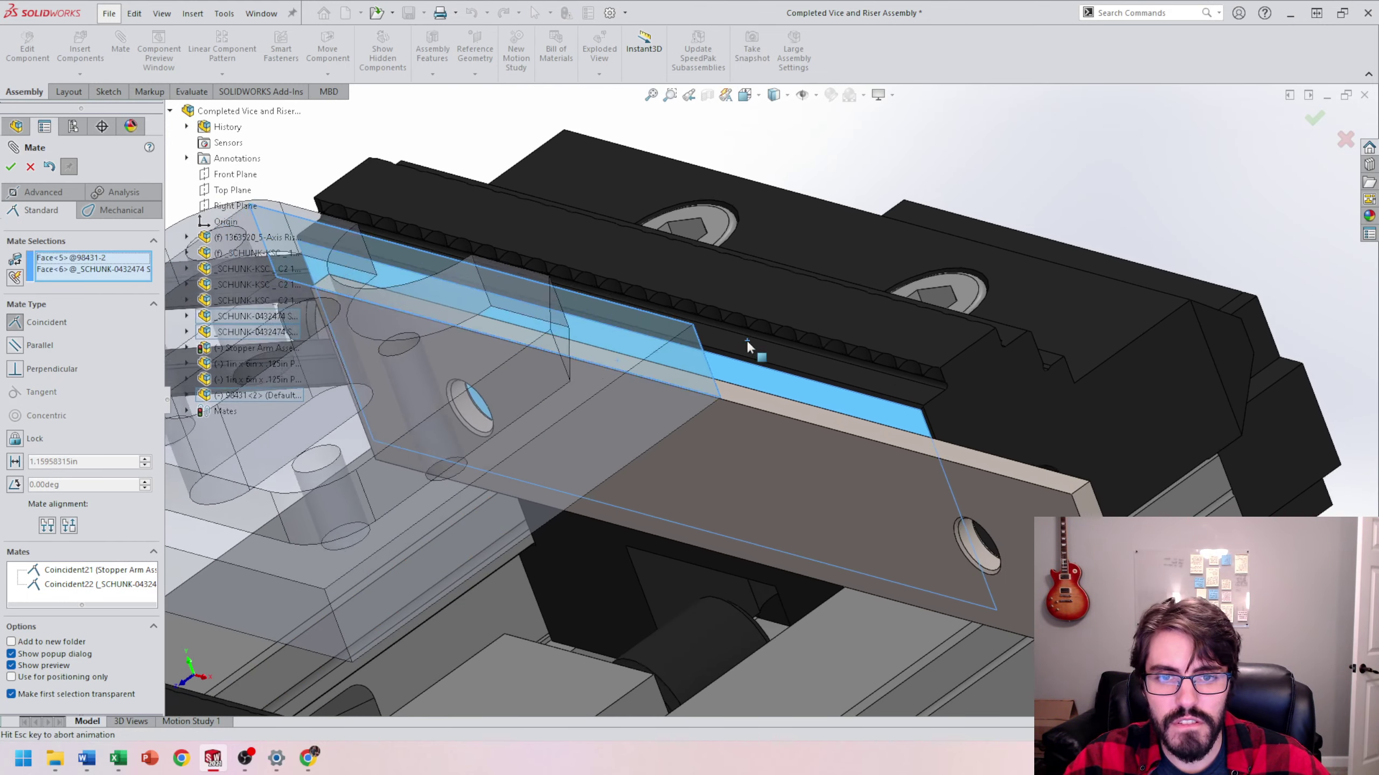
left_click(960, 363)
Add a coincident mate between part 98431's bottom face and the narrow top face of the parallel
middle_click_drag(828, 404, 758, 343)
left_click(722, 393)
middle_click_drag(723, 395, 825, 497)
scroll(839, 513, "down", 3)
left_click(840, 514)
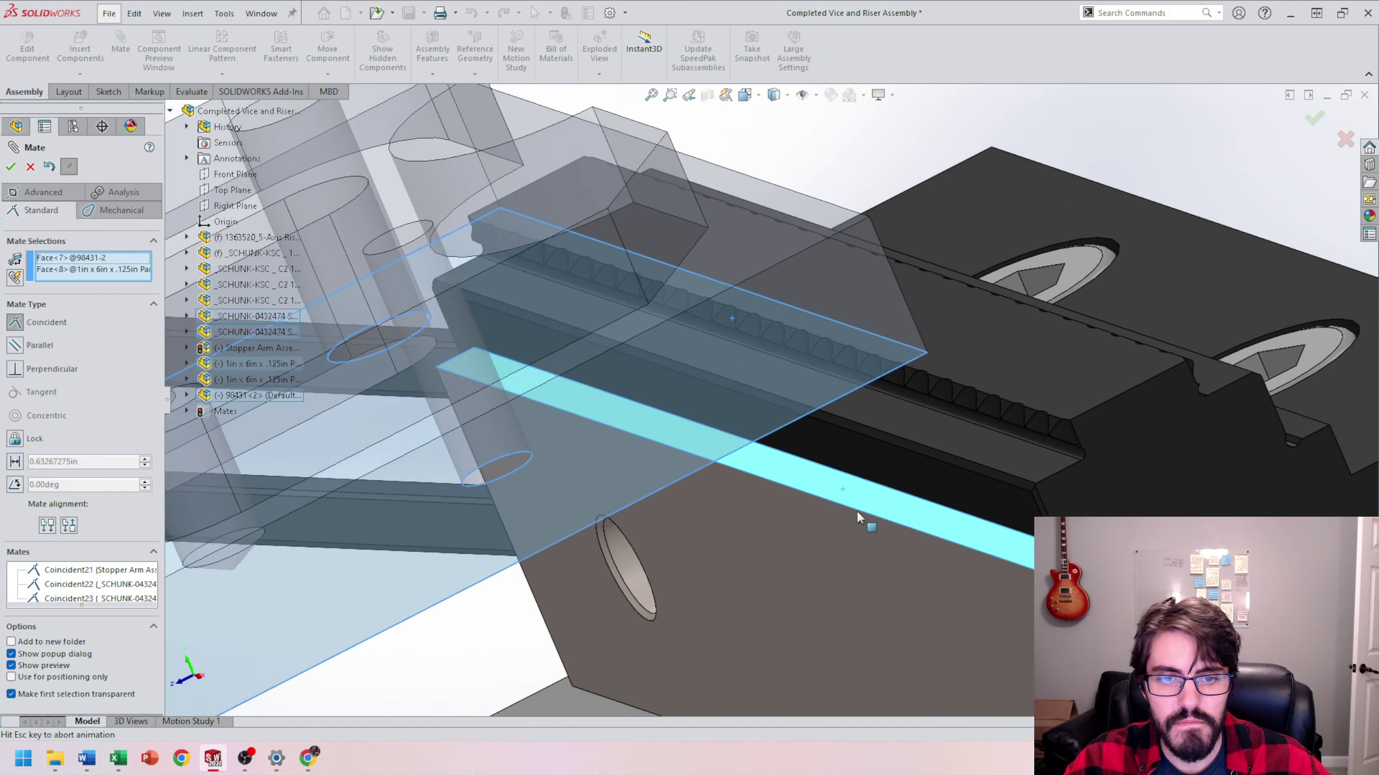
left_click(1183, 577)
Examine how part 98431 sits between the jaws, on the parallels and against the stopper arm's threaded rod, and finish the Mate command
scroll(708, 402, "up", 5)
middle_click_drag(705, 398, 694, 411)
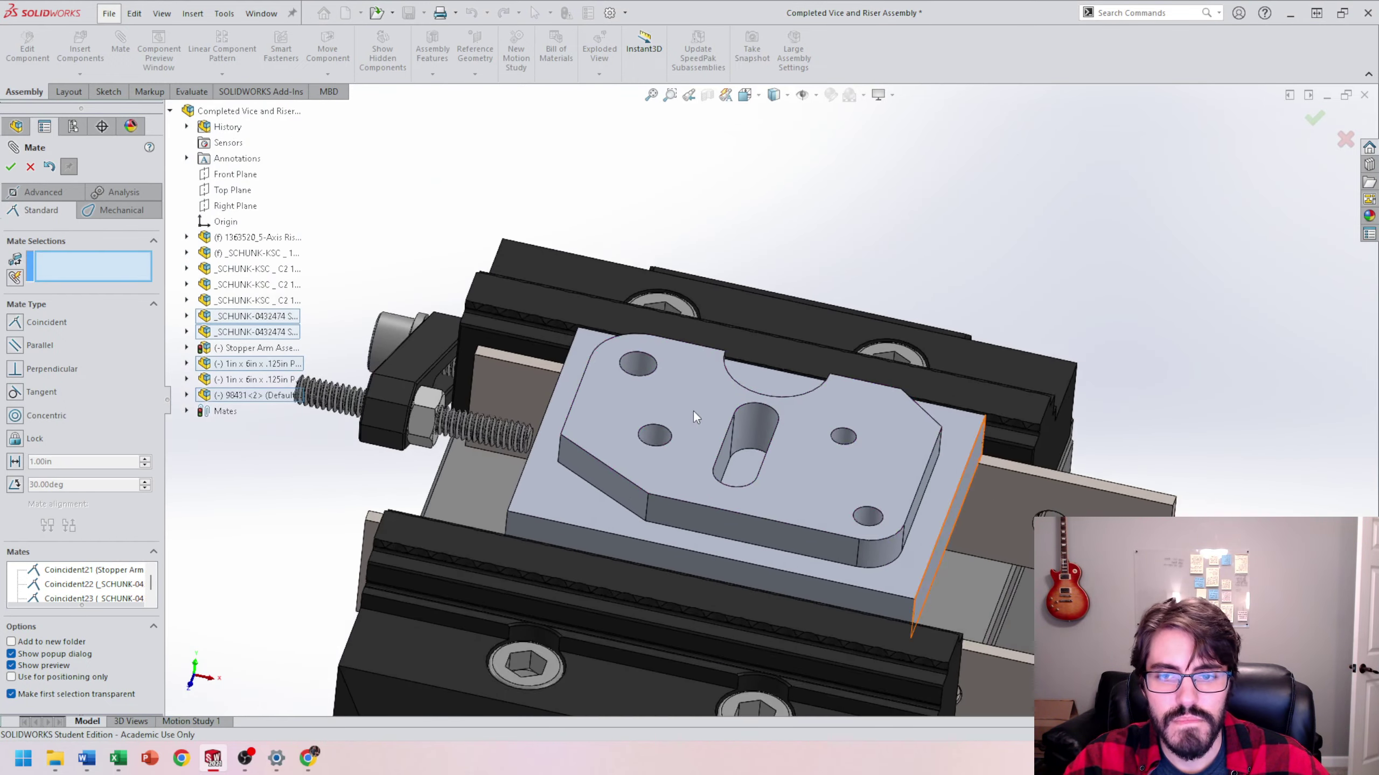
scroll(590, 430, "down", 2)
middle_click_drag(590, 431, 663, 343)
scroll(616, 481, "up", 5)
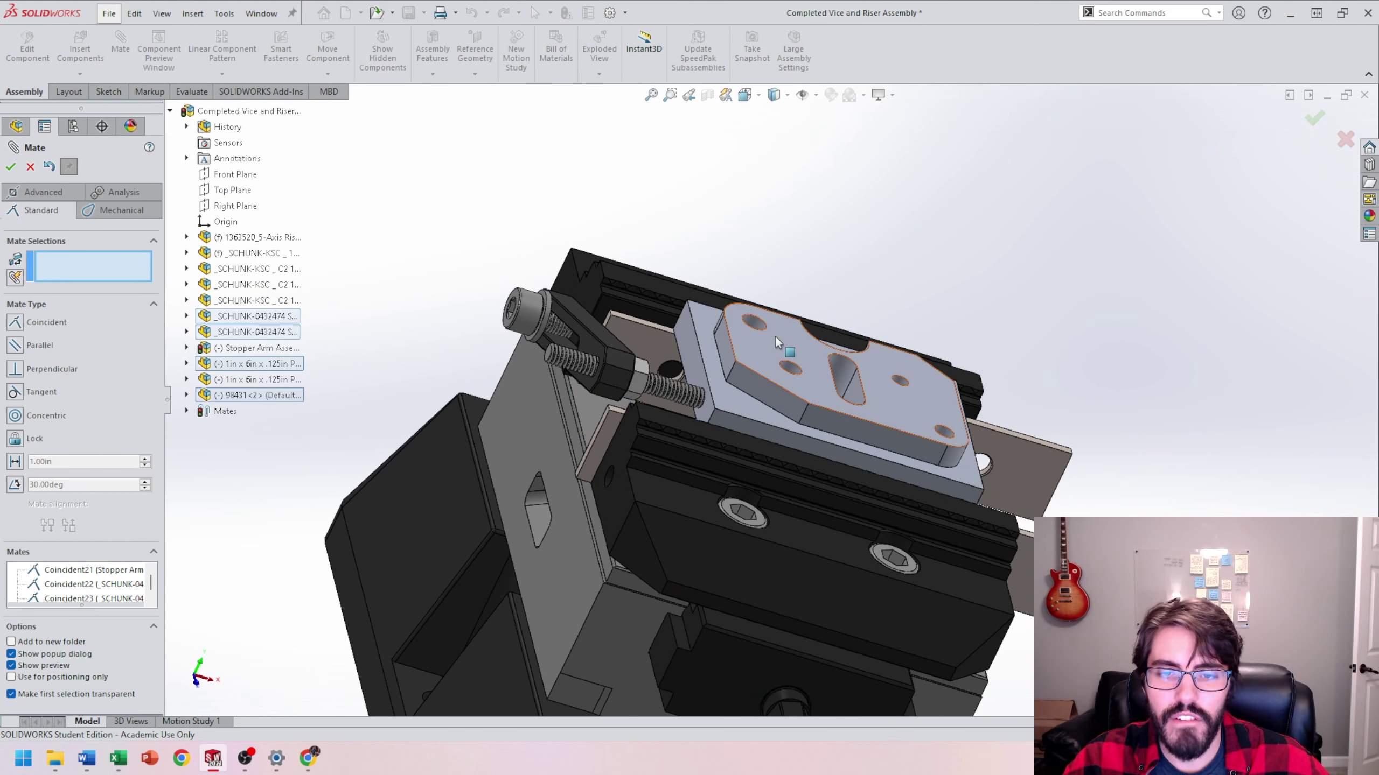
middle_click_drag(774, 335, 679, 319)
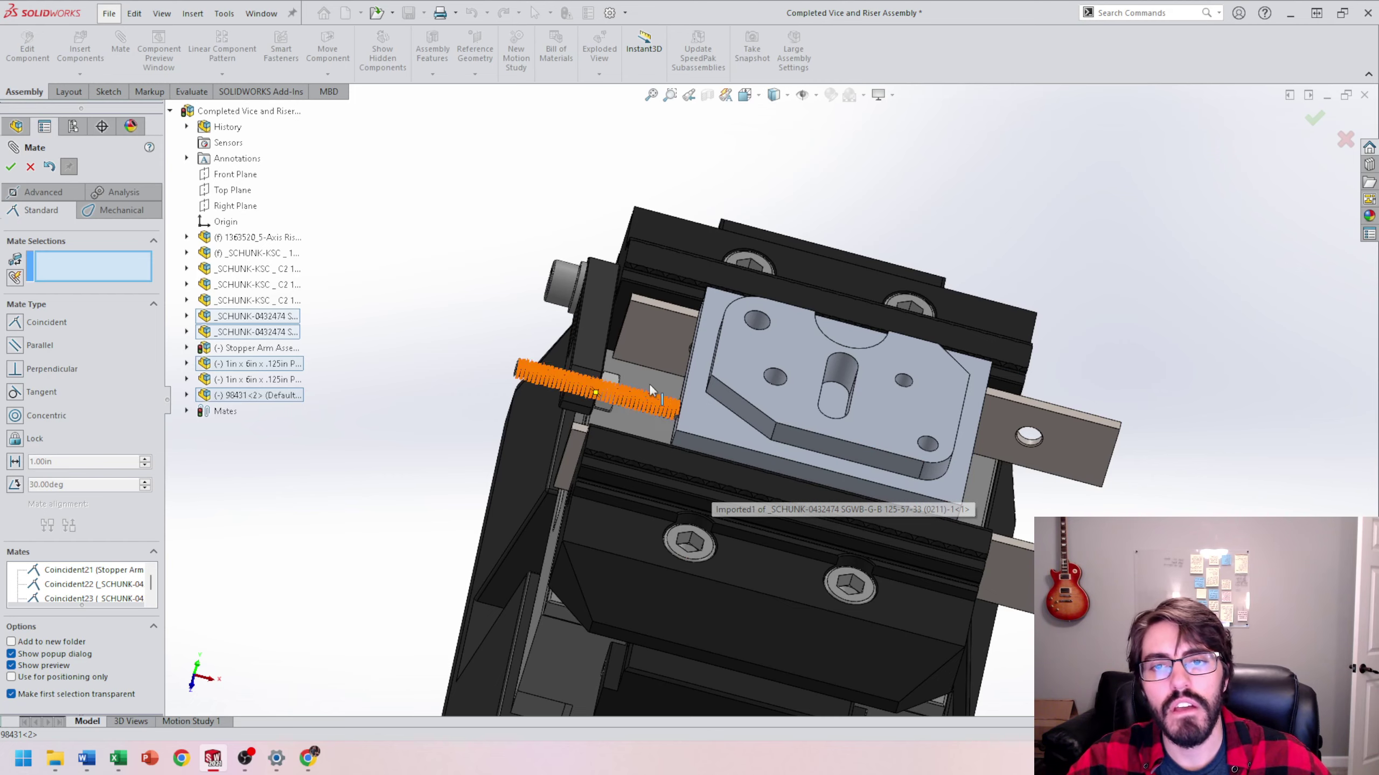
middle_click_drag(643, 333, 624, 417)
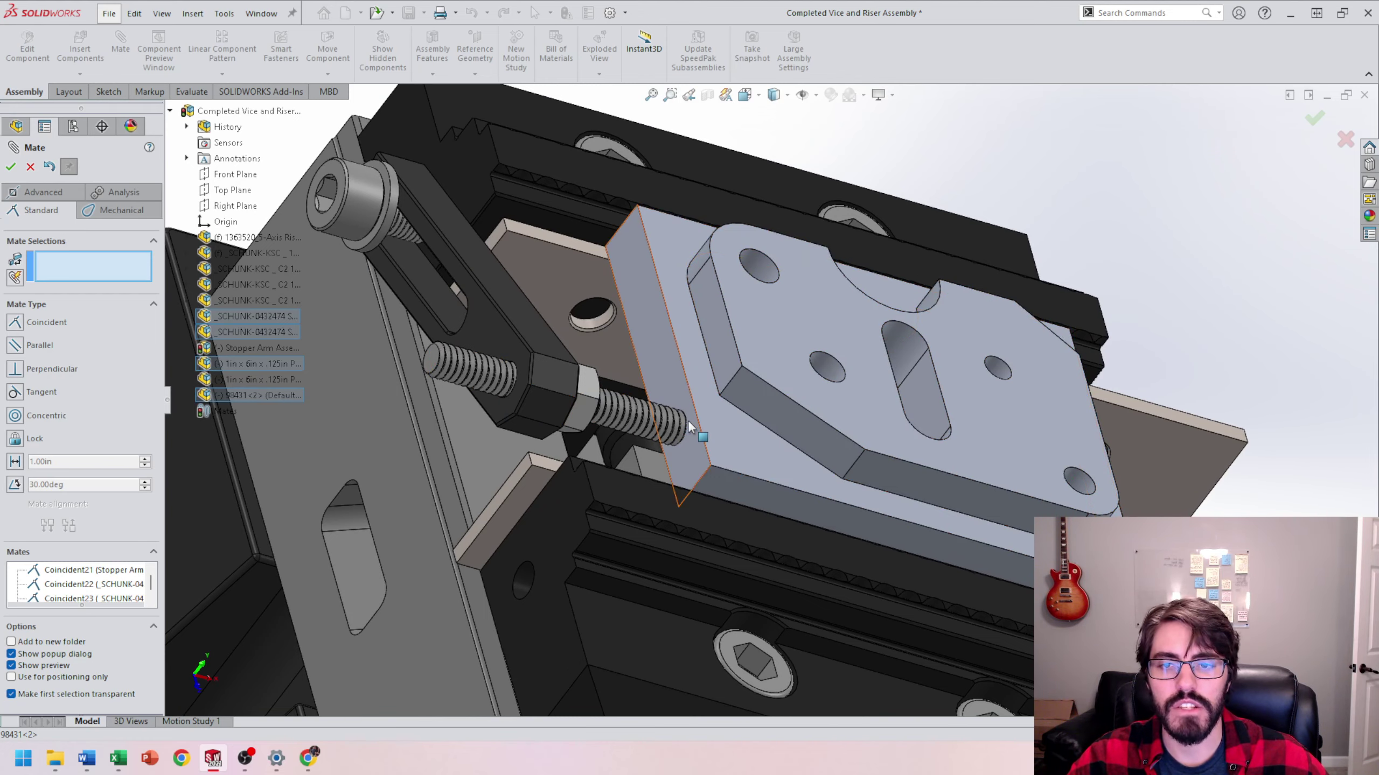
middle_click_drag(670, 424, 646, 405)
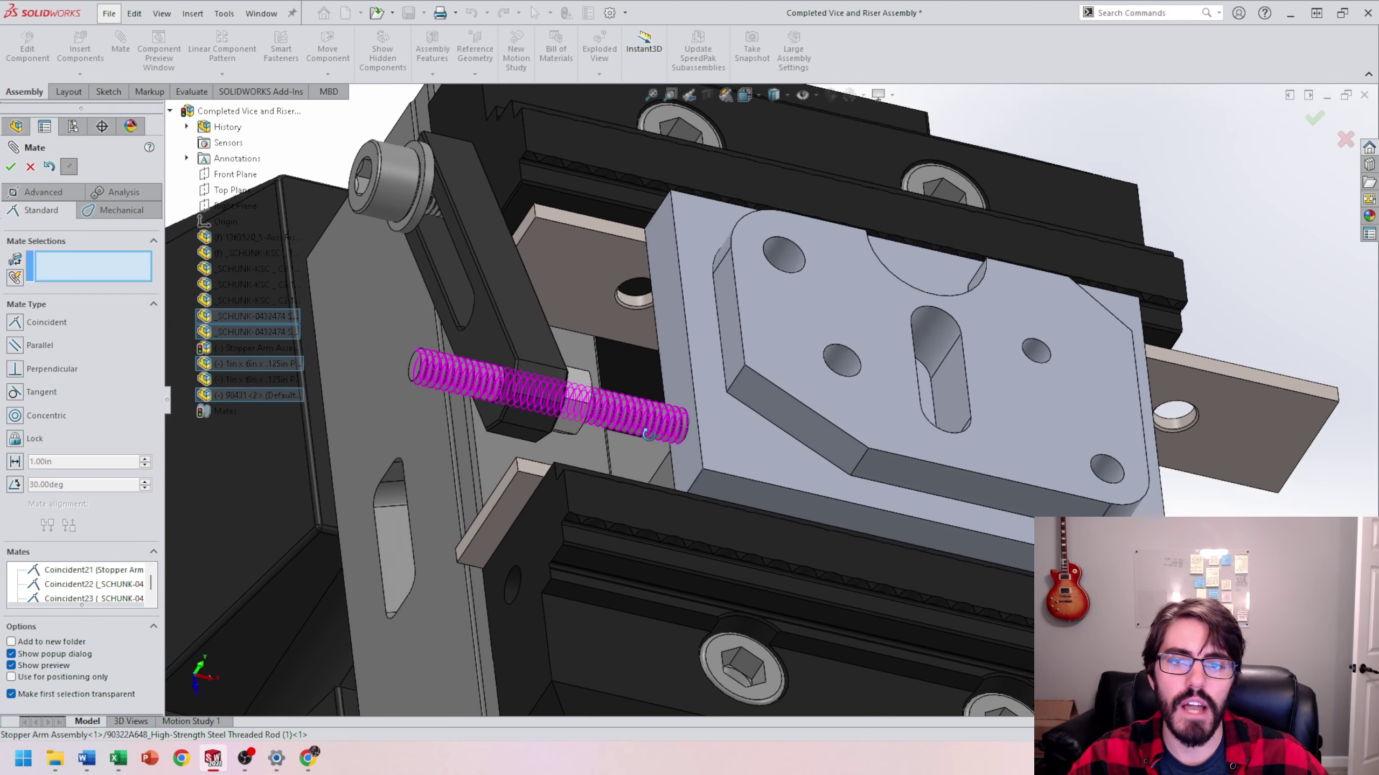
scroll(600, 356, "up", 2)
key("Escape")
middle_click_drag(596, 352, 589, 369)
scroll(677, 320, "down", 1)
scroll(676, 321, "up", 2)
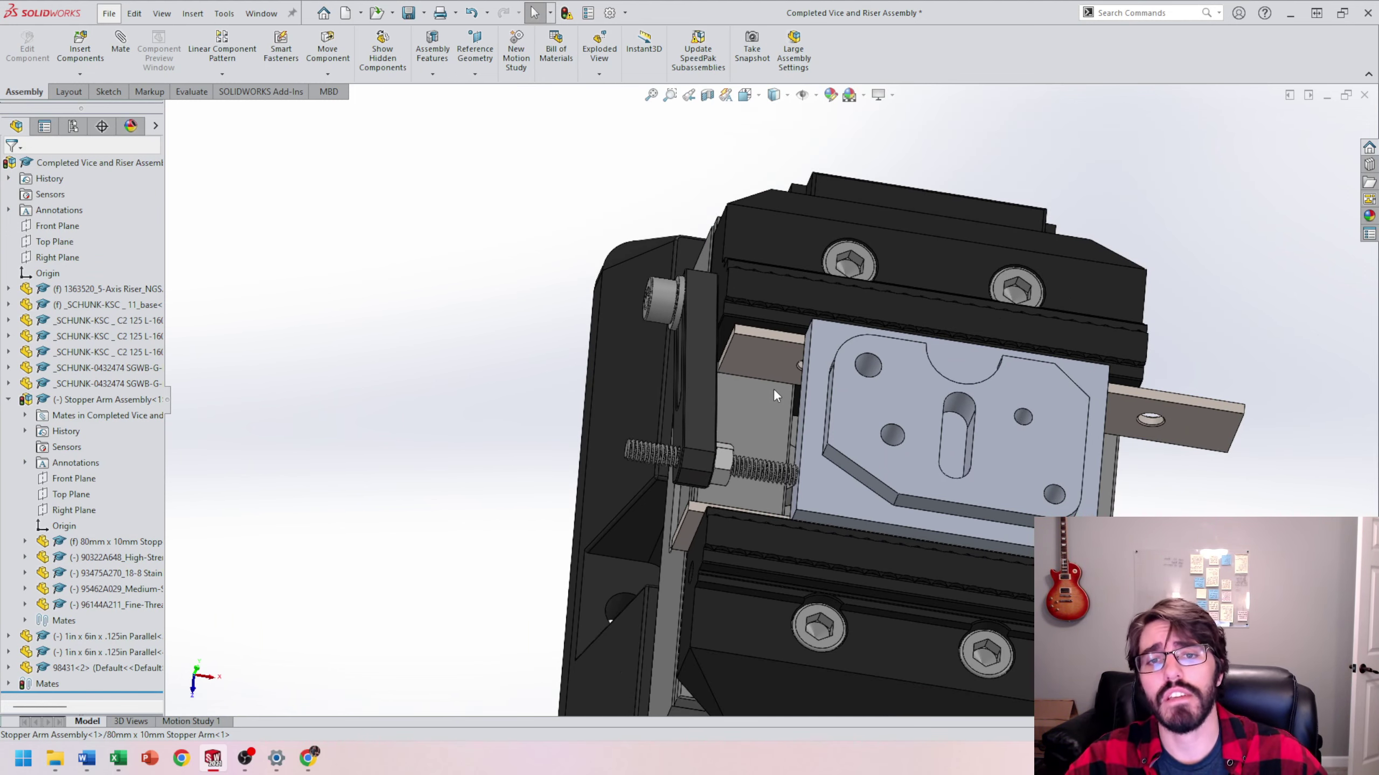
Swing the stopper arm up clear of part 98431 and back down to its side to test the arm's movement
middle_click_drag(745, 420, 798, 399)
scroll(803, 399, "down", 2)
left_click(804, 399)
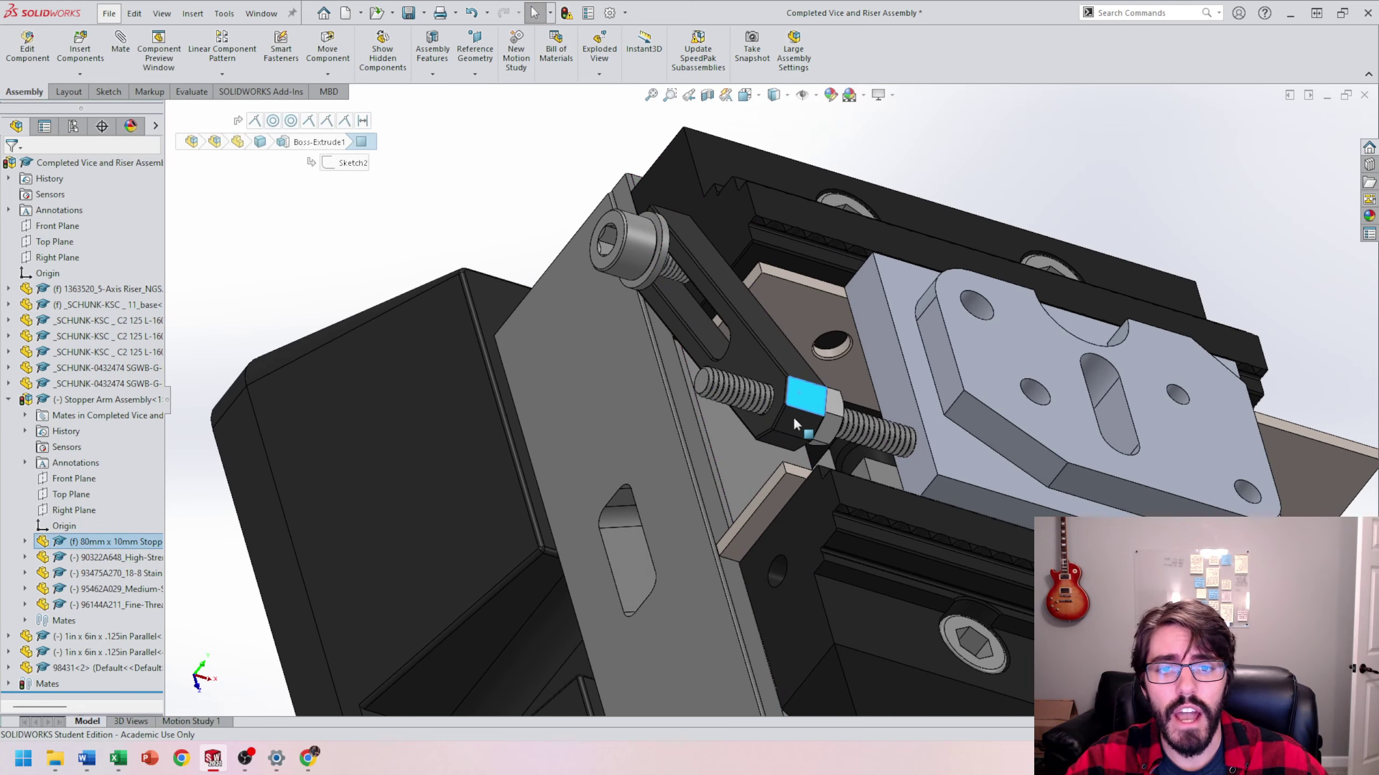
left_click_drag(792, 415, 568, 125)
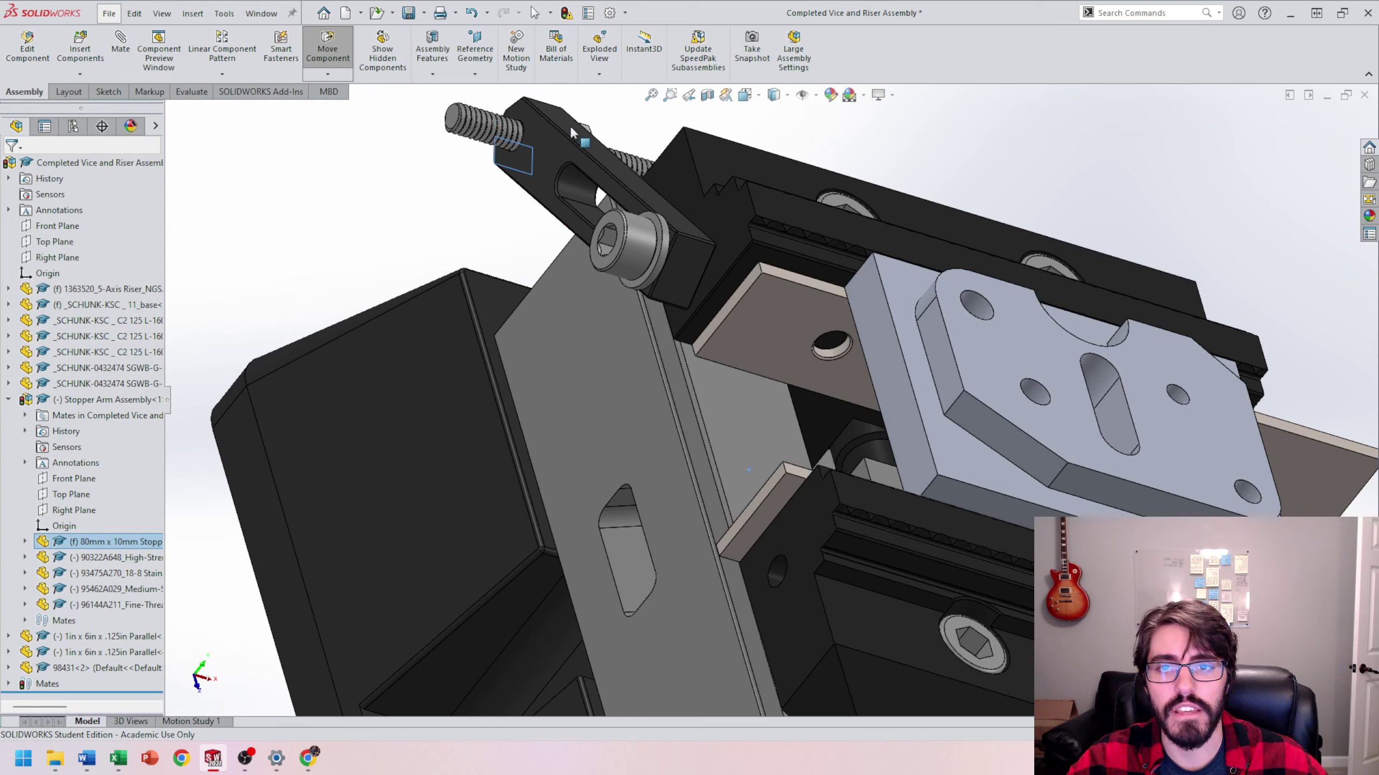
middle_click_drag(605, 209, 501, 262)
scroll(587, 293, "up", 2)
middle_click_drag(586, 293, 677, 217)
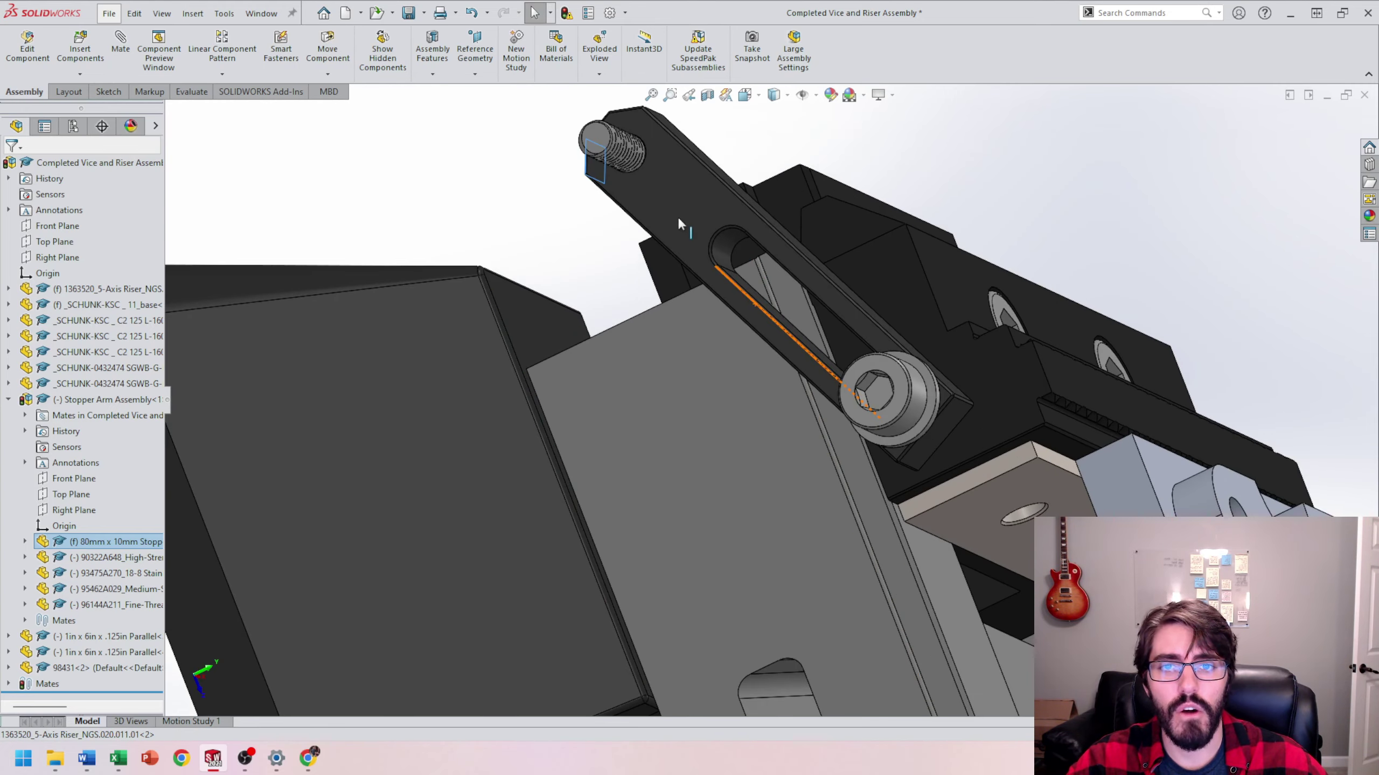
left_click_drag(677, 216, 972, 471)
middle_click_drag(972, 471, 863, 535)
scroll(987, 586, "down", 3)
scroll(804, 434, "up", 1)
scroll(711, 433, "up", 3)
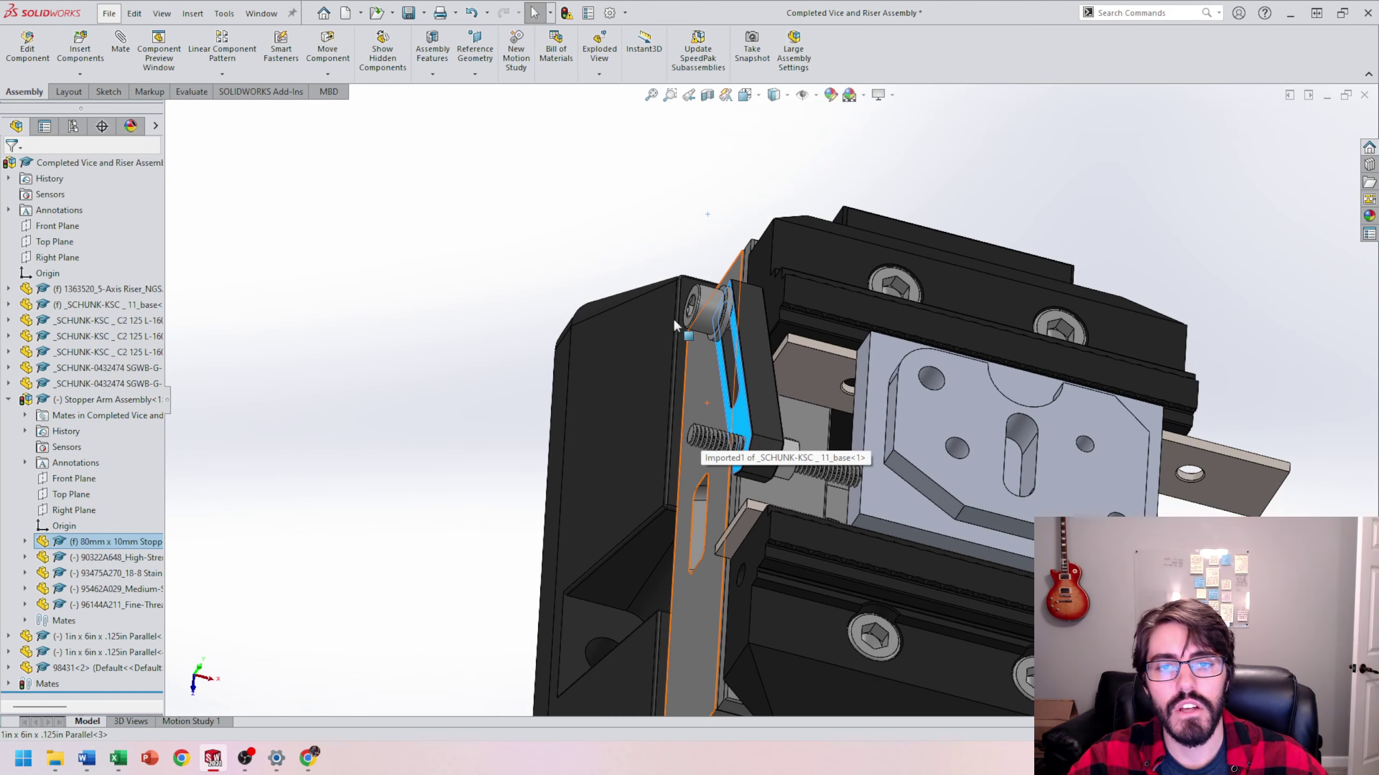
middle_click_drag(726, 288, 715, 270)
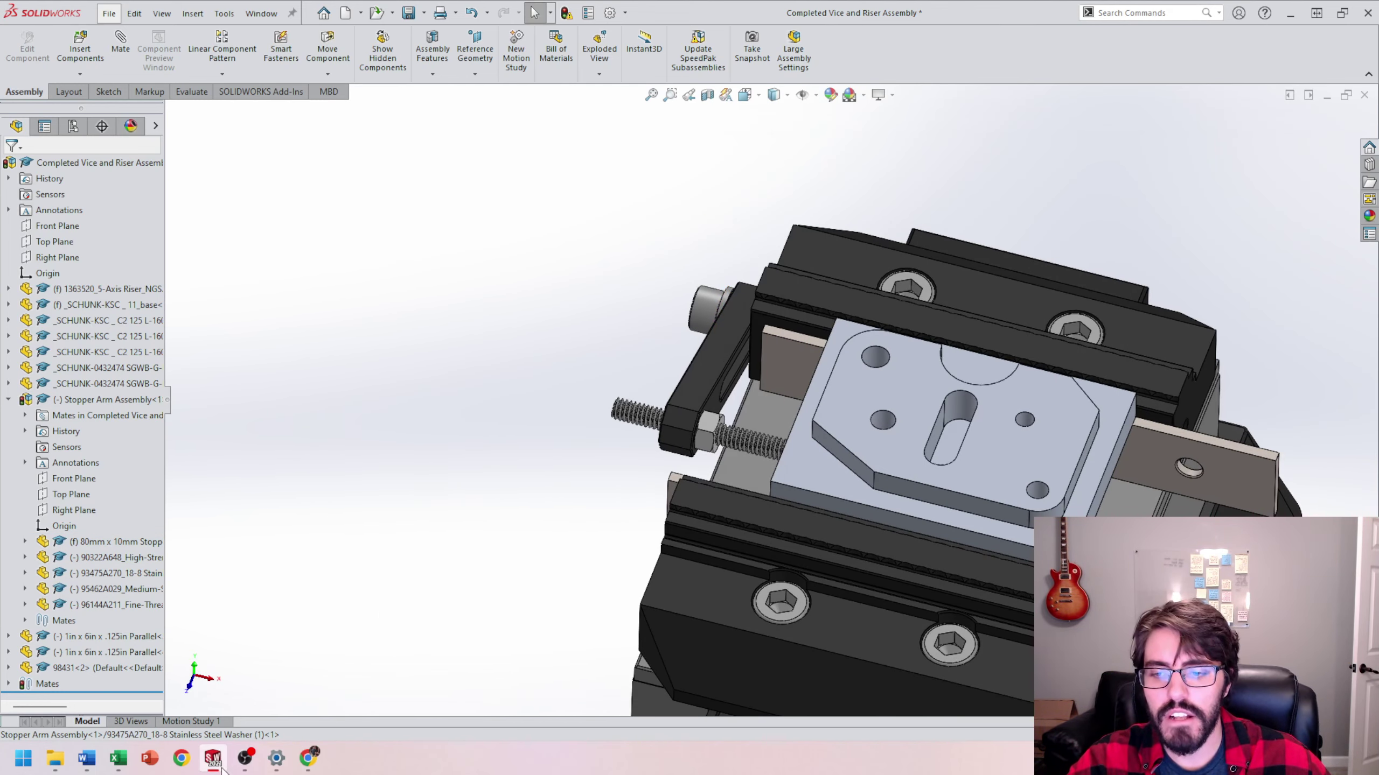
Switch to the browser to view McMaster-Carr's hex nut listing and catalog home page, and return to the SolidWorks assembly
left_click(314, 766)
scroll(407, 383, "down", 5)
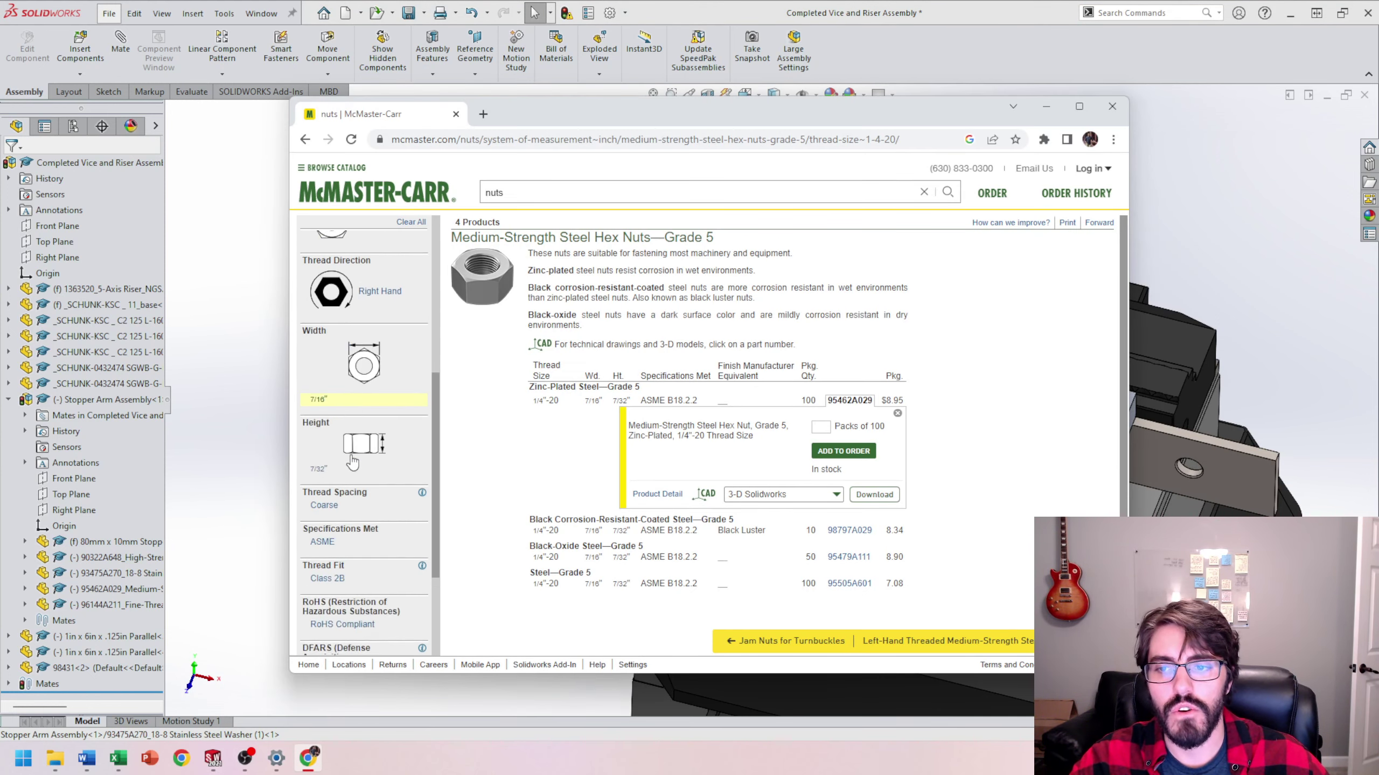
scroll(408, 384, "up", 5)
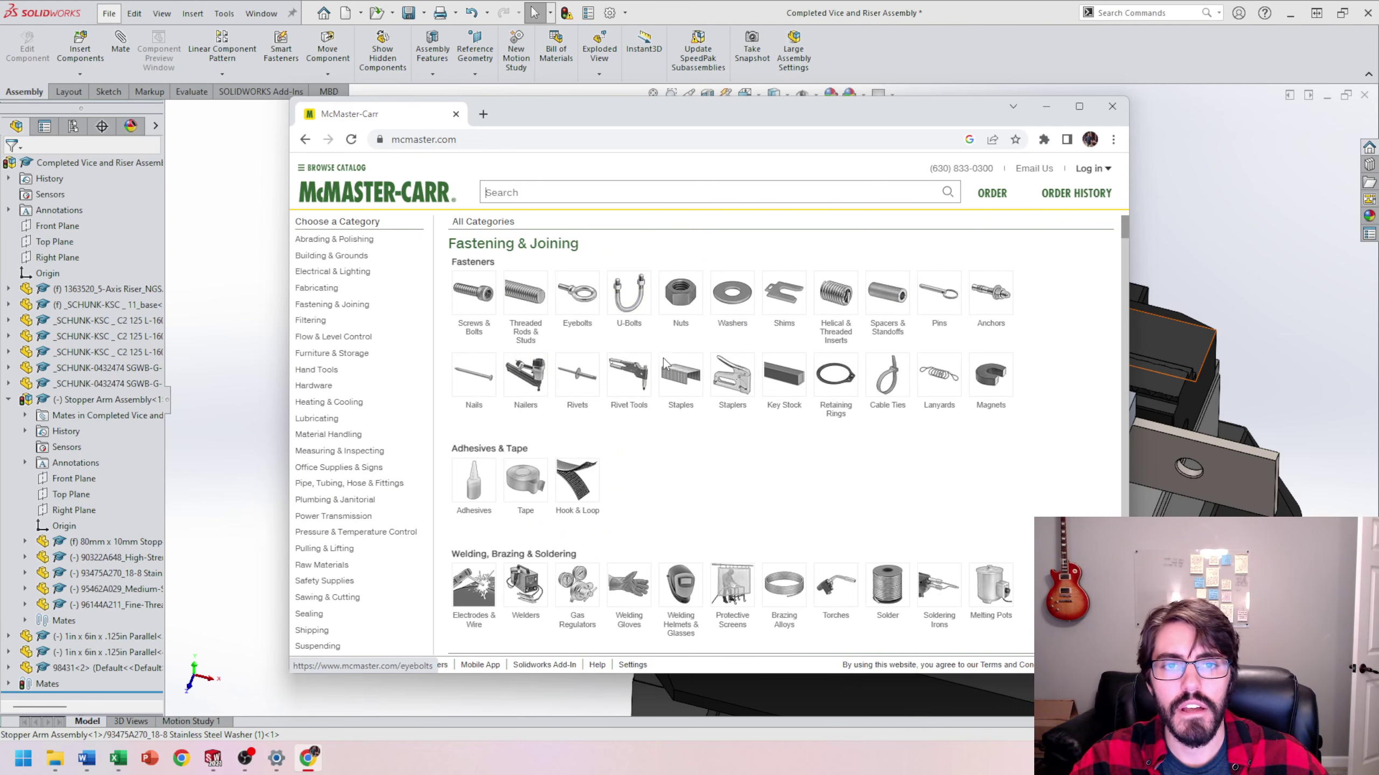
left_click(1204, 219)
middle_click_drag(1100, 313, 975, 224)
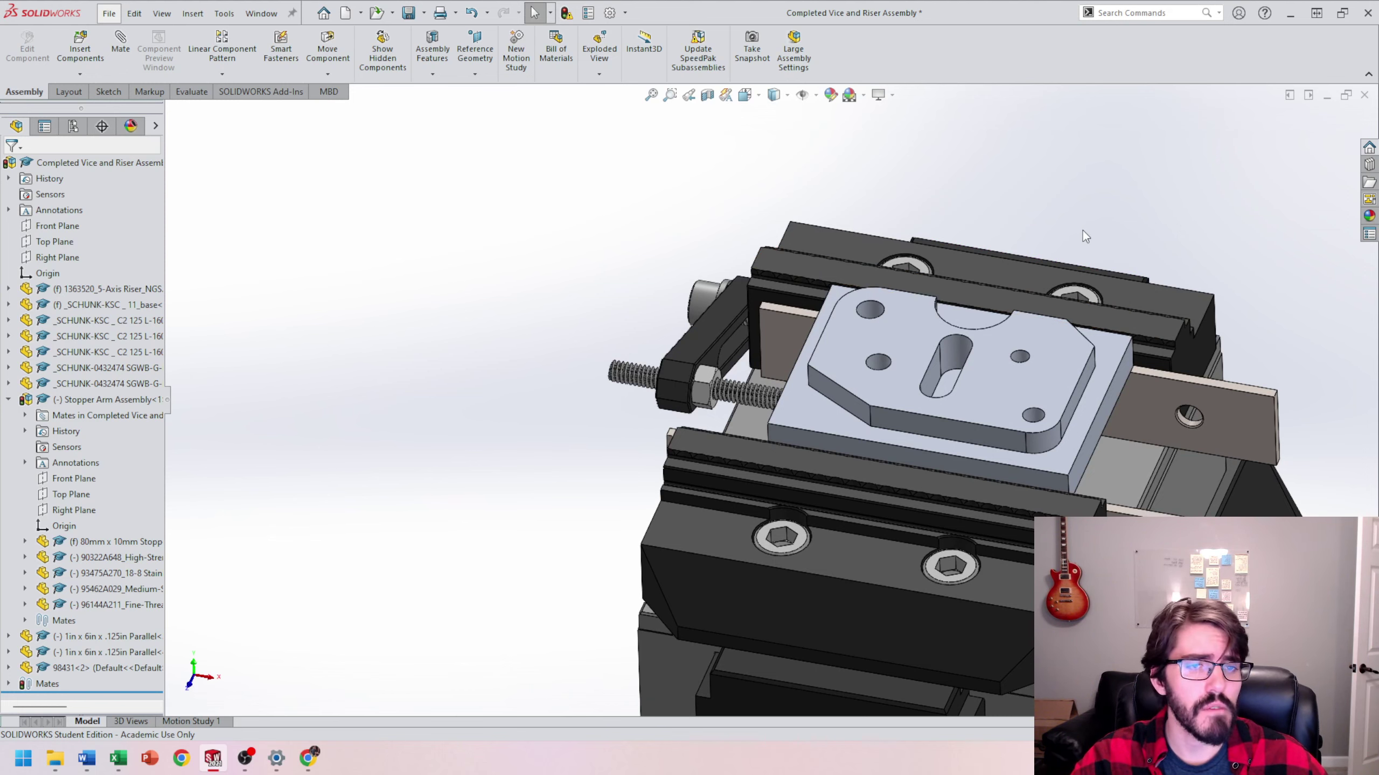
middle_click_drag(934, 296, 785, 362)
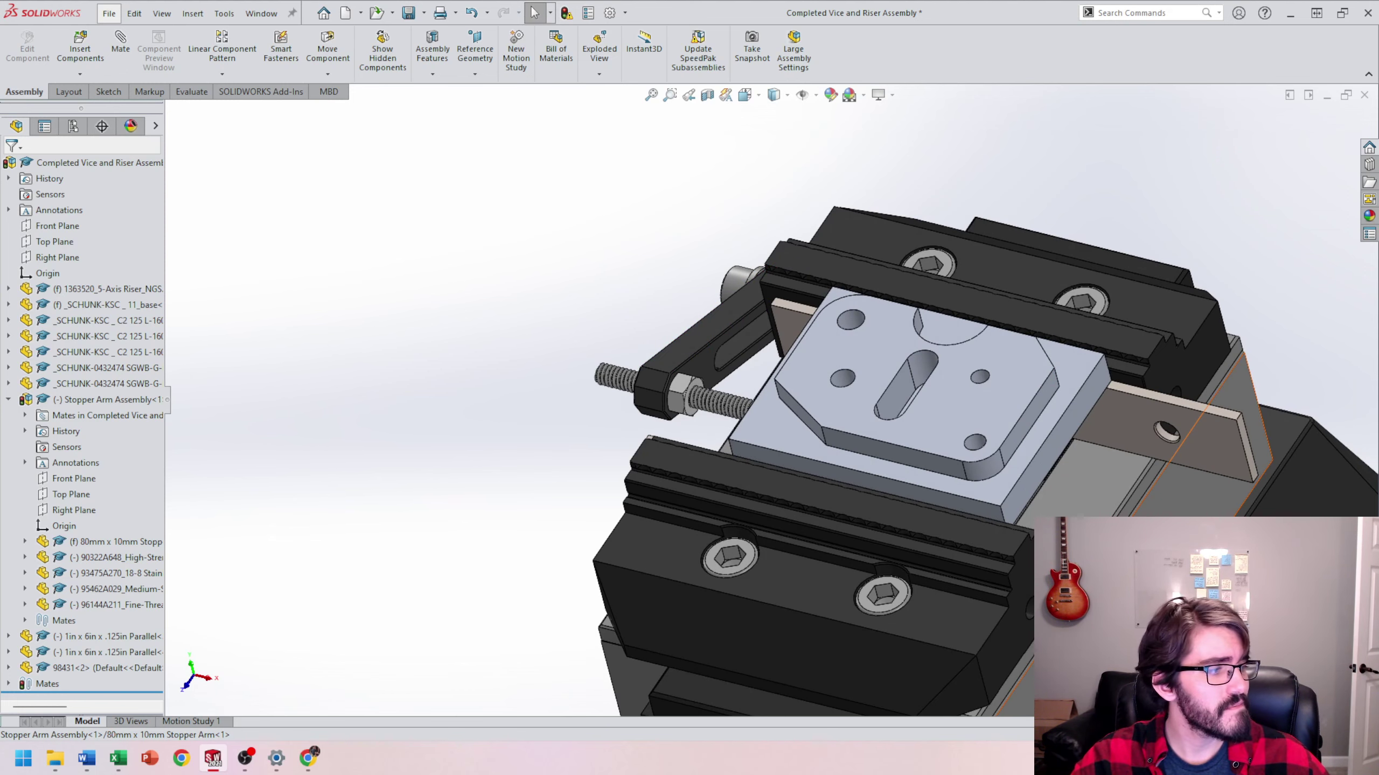